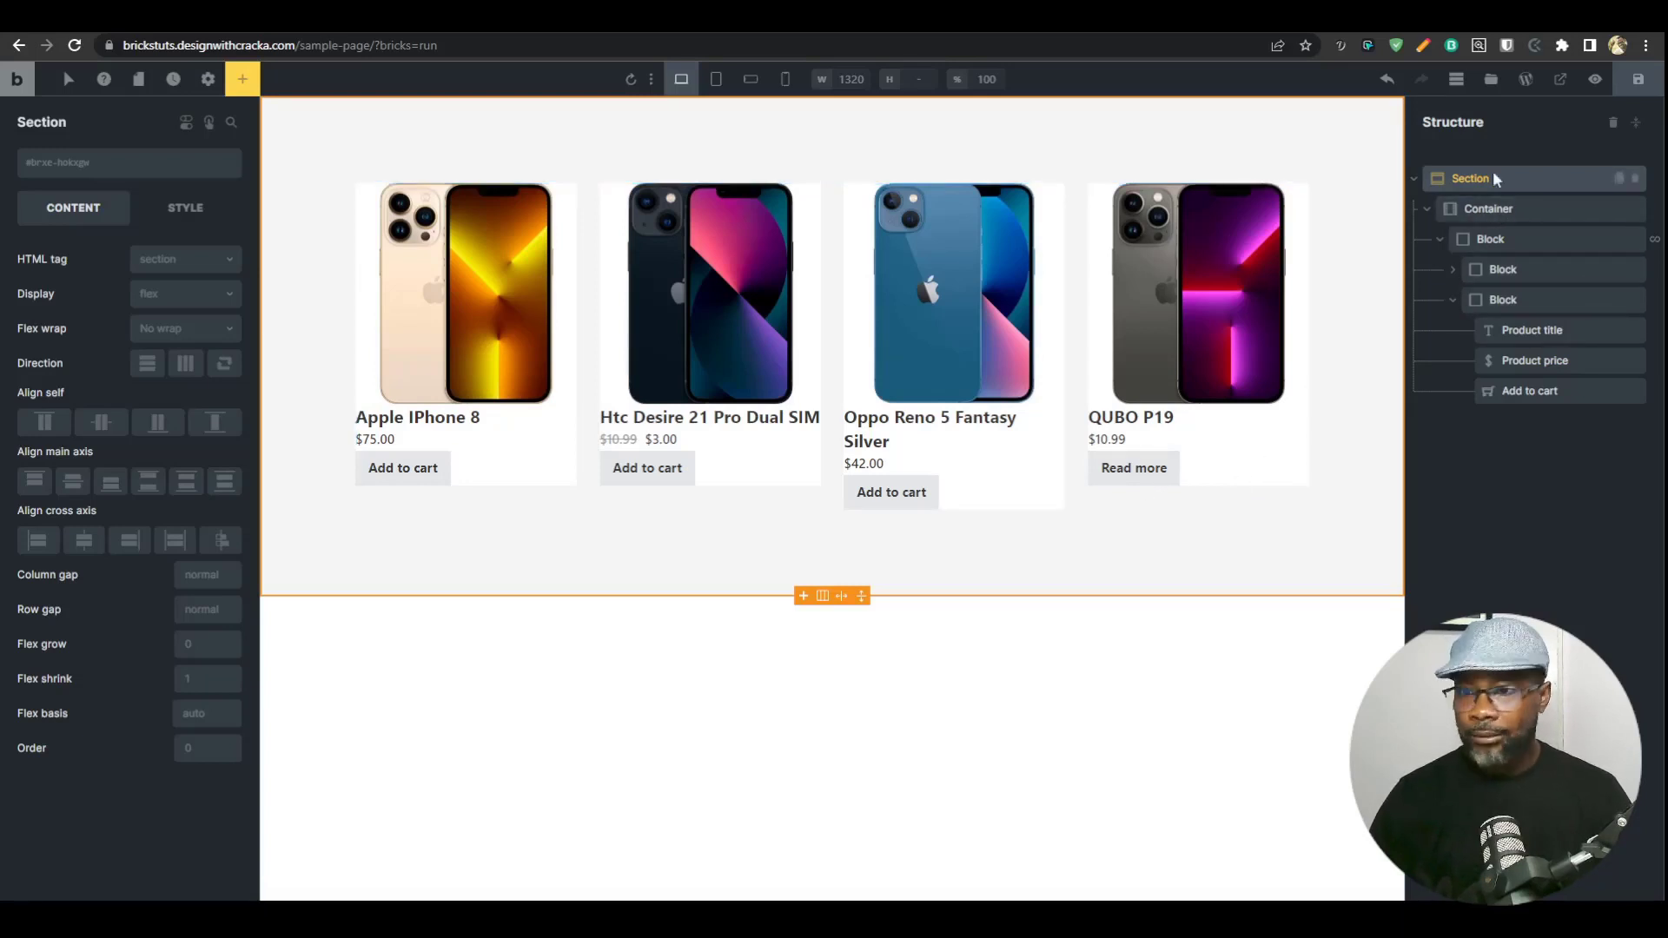
# Rename the looped product card block to 'Product card'.
pyautogui.click(1493, 206)
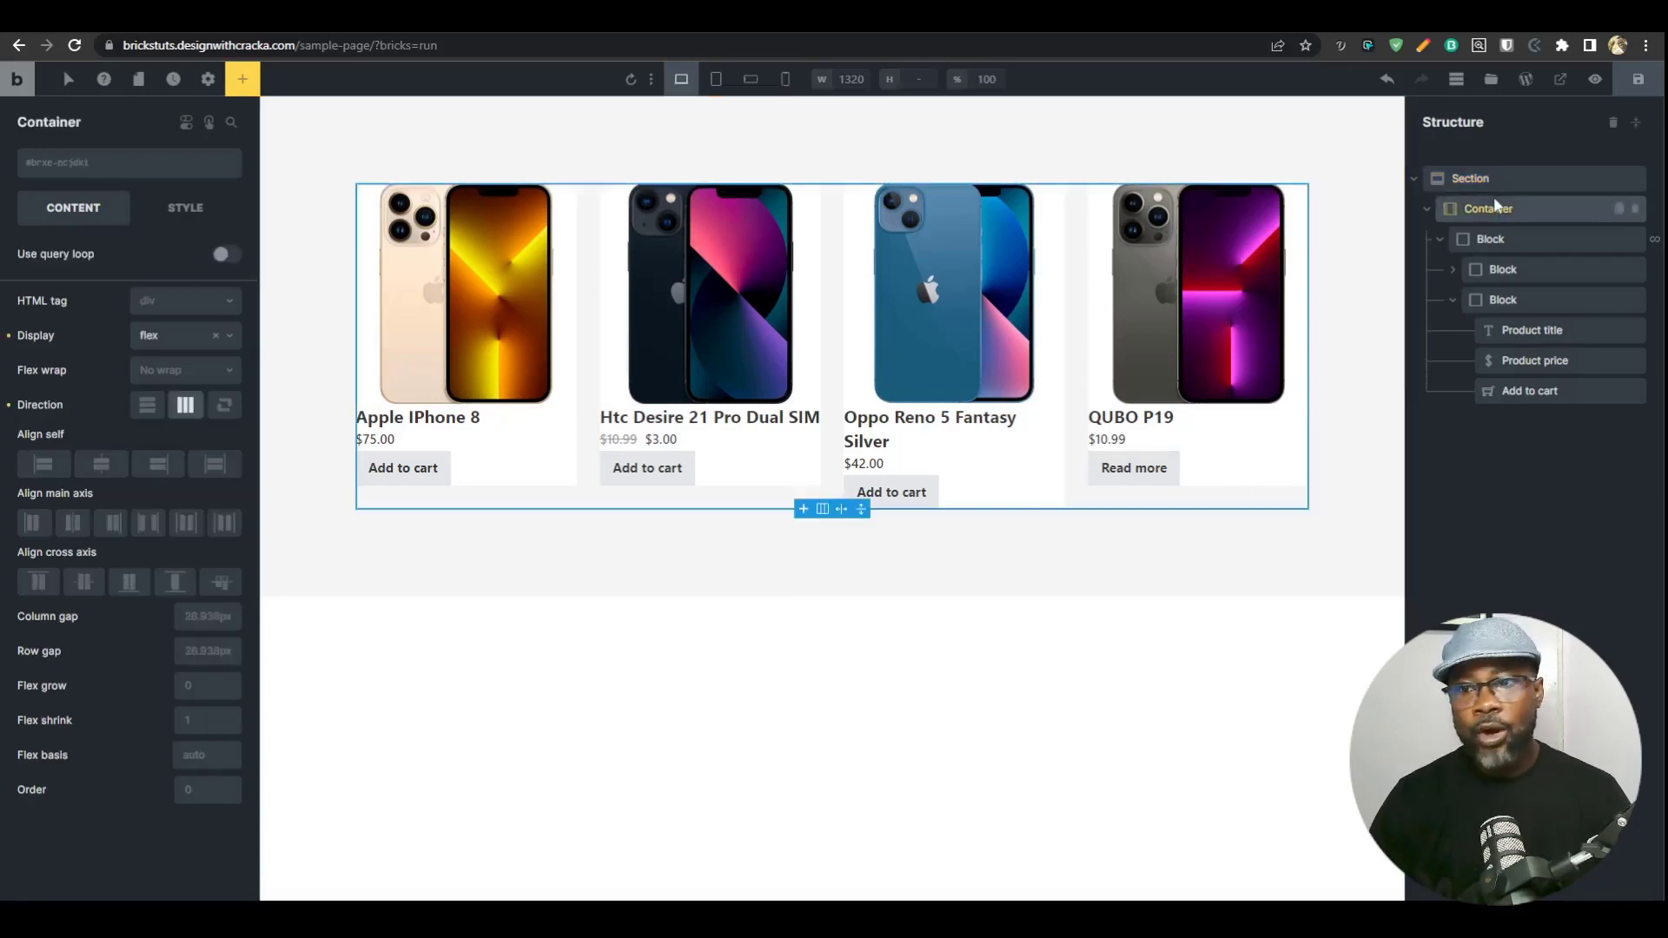
pyautogui.click(1453, 300)
pyautogui.click(1512, 241)
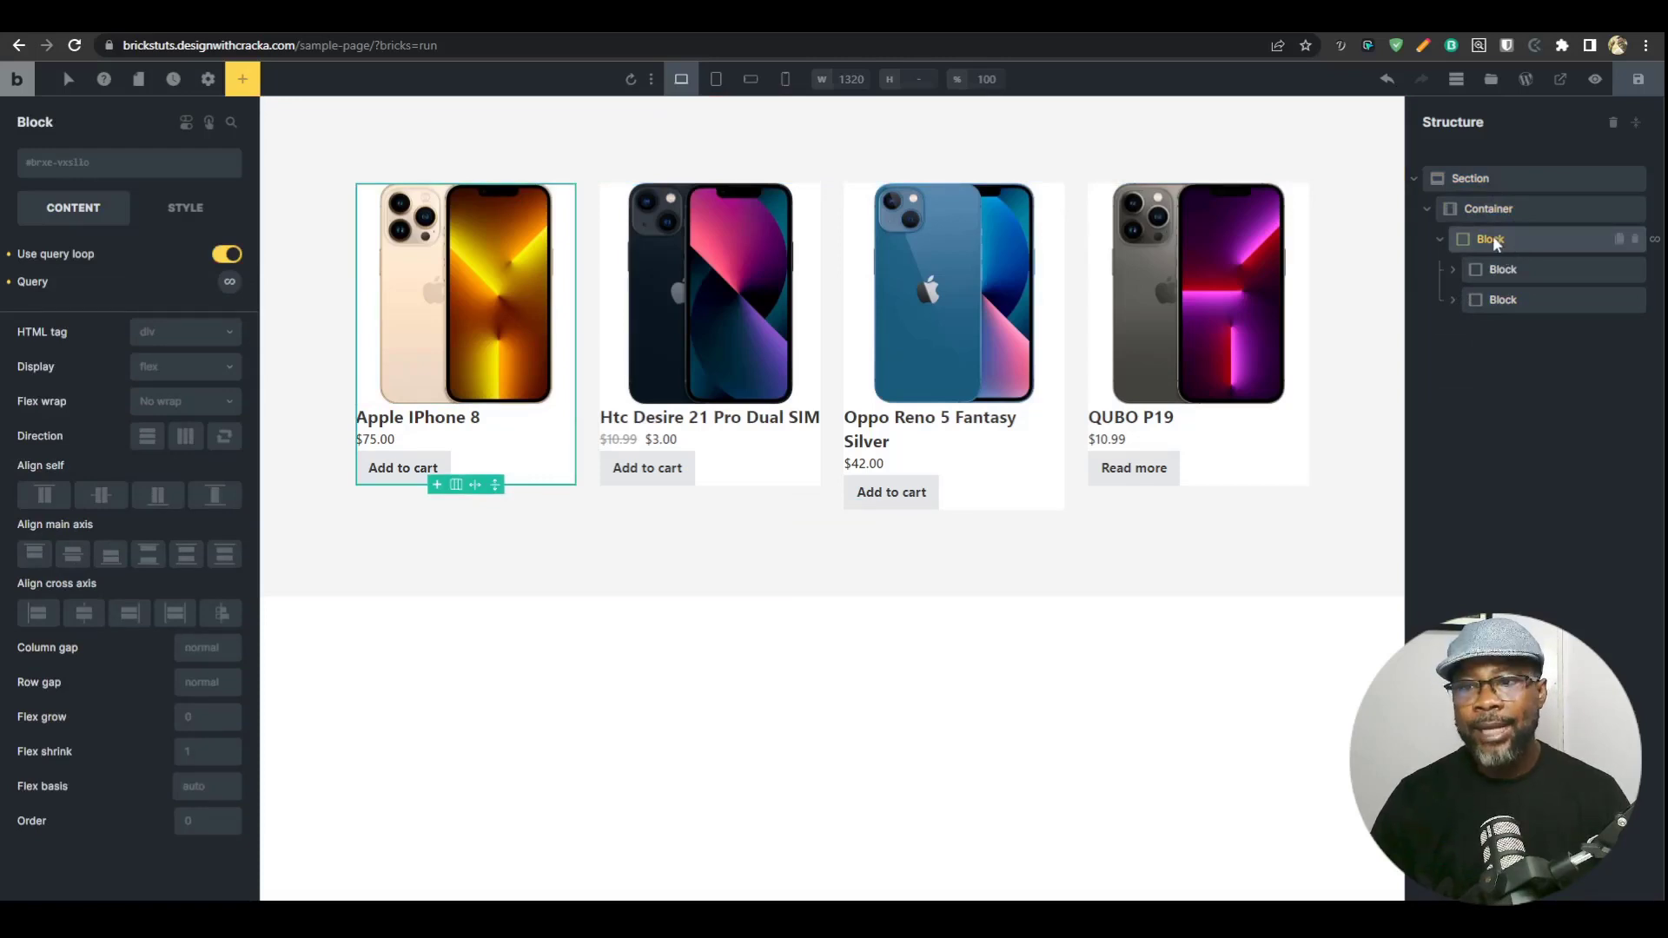
pyautogui.write('Product card')
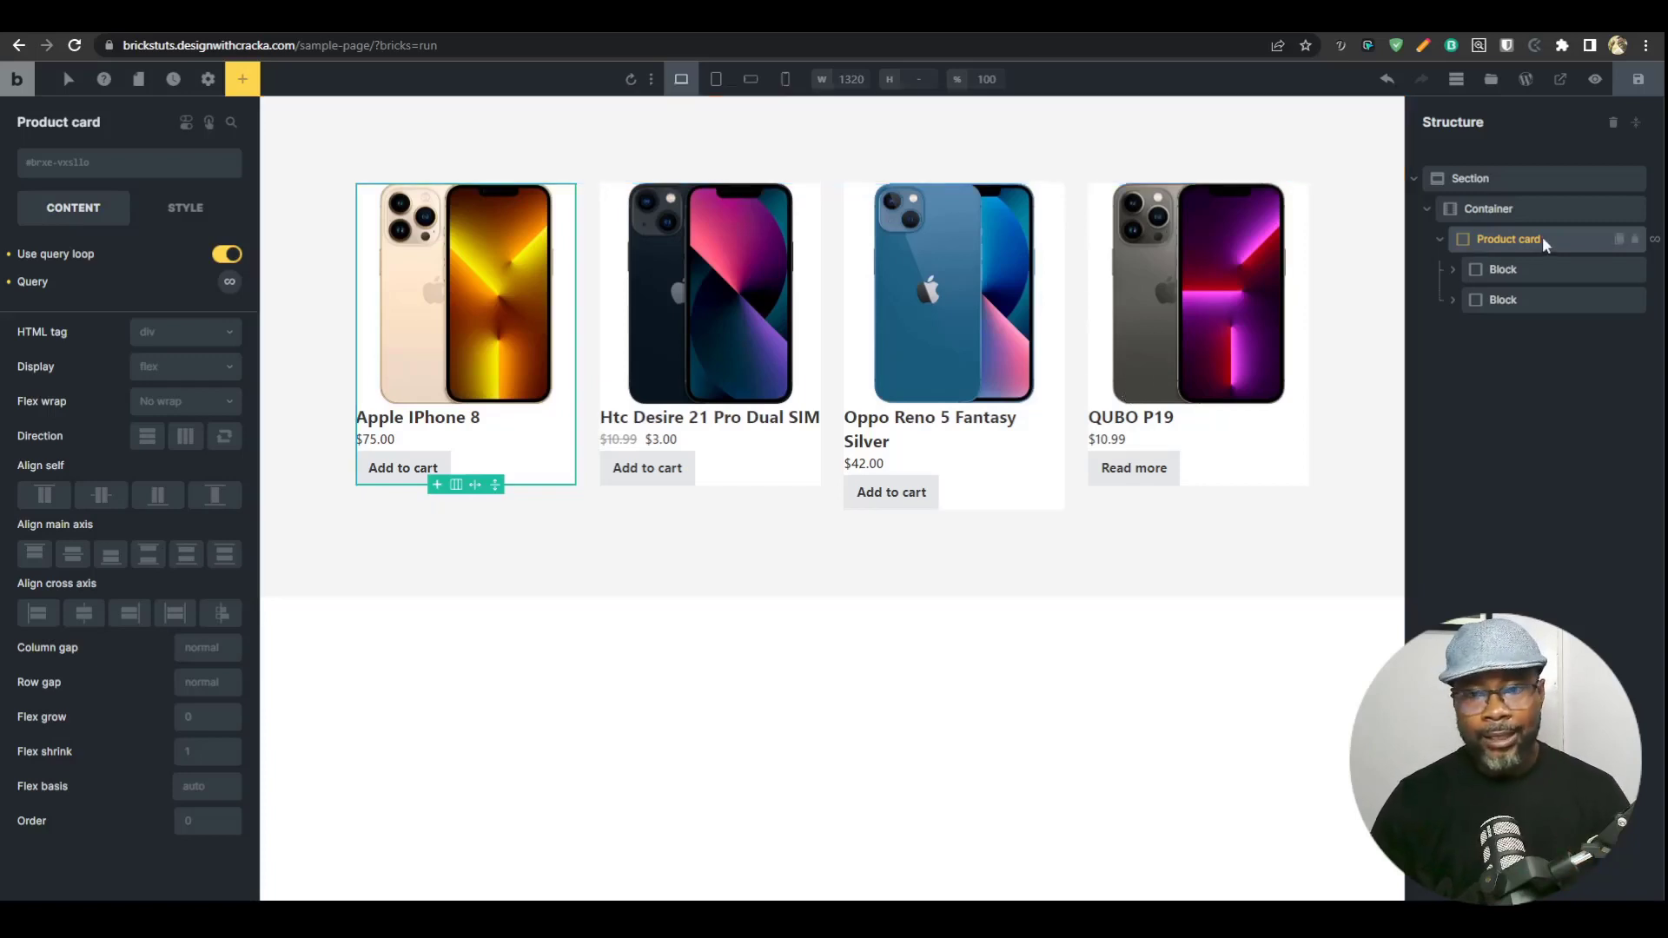
# Rename the card's two inner blocks to 'image wrapper' and 'content wrapper'.
pyautogui.doubleClick(1510, 268)
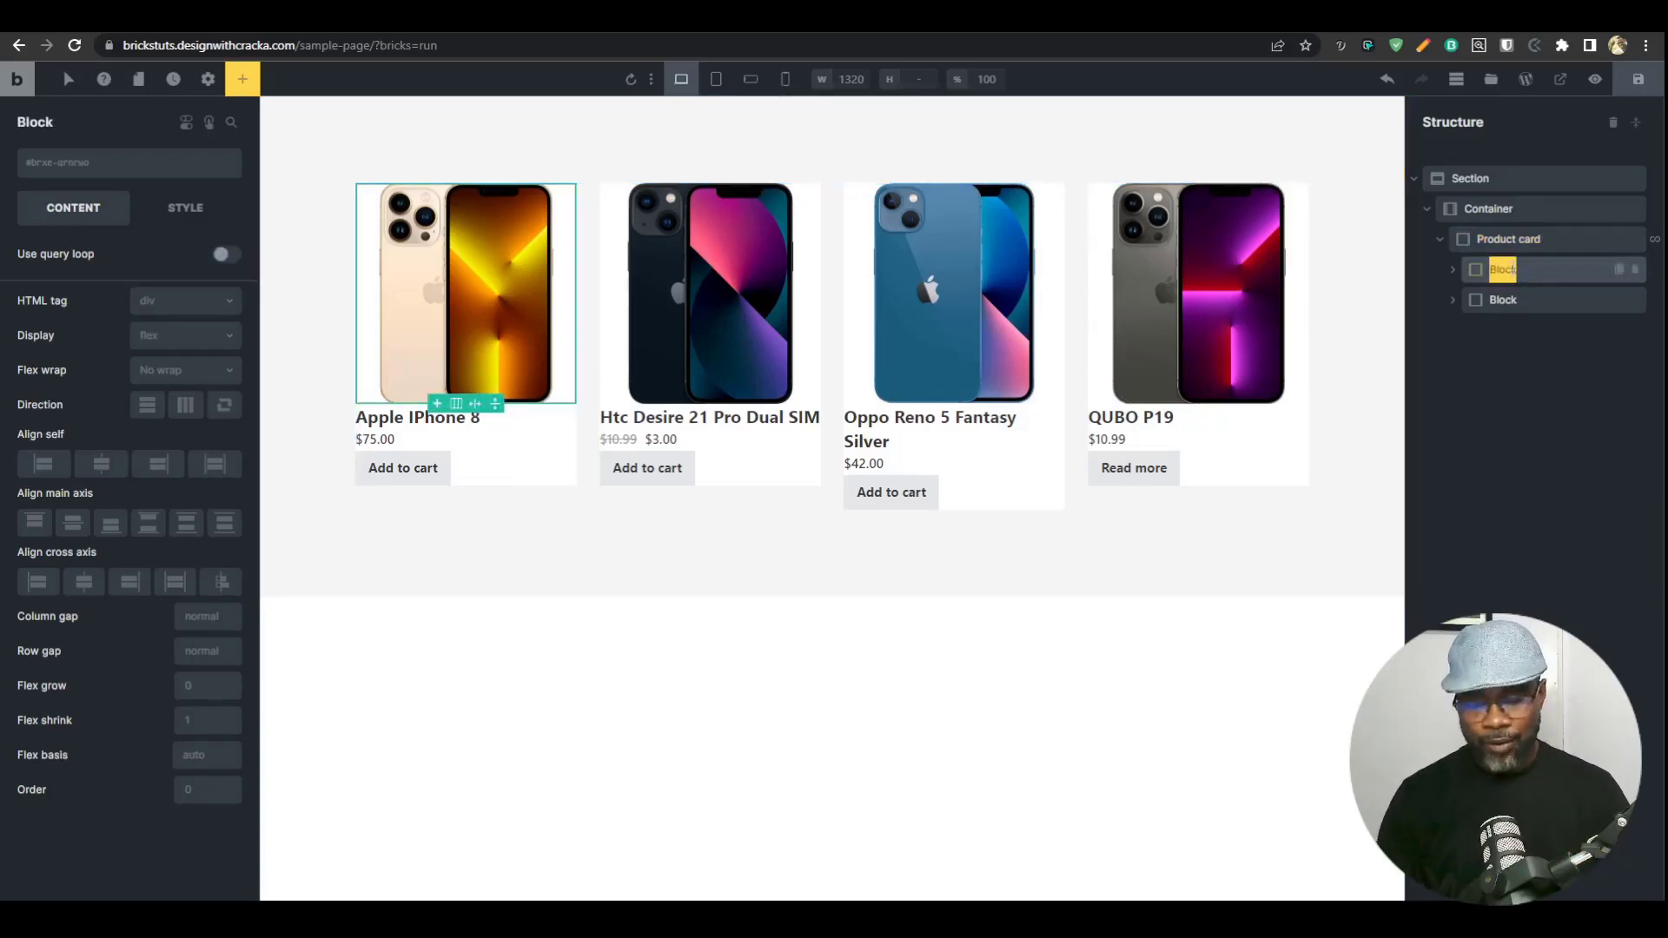
pyautogui.write('image wrapper')
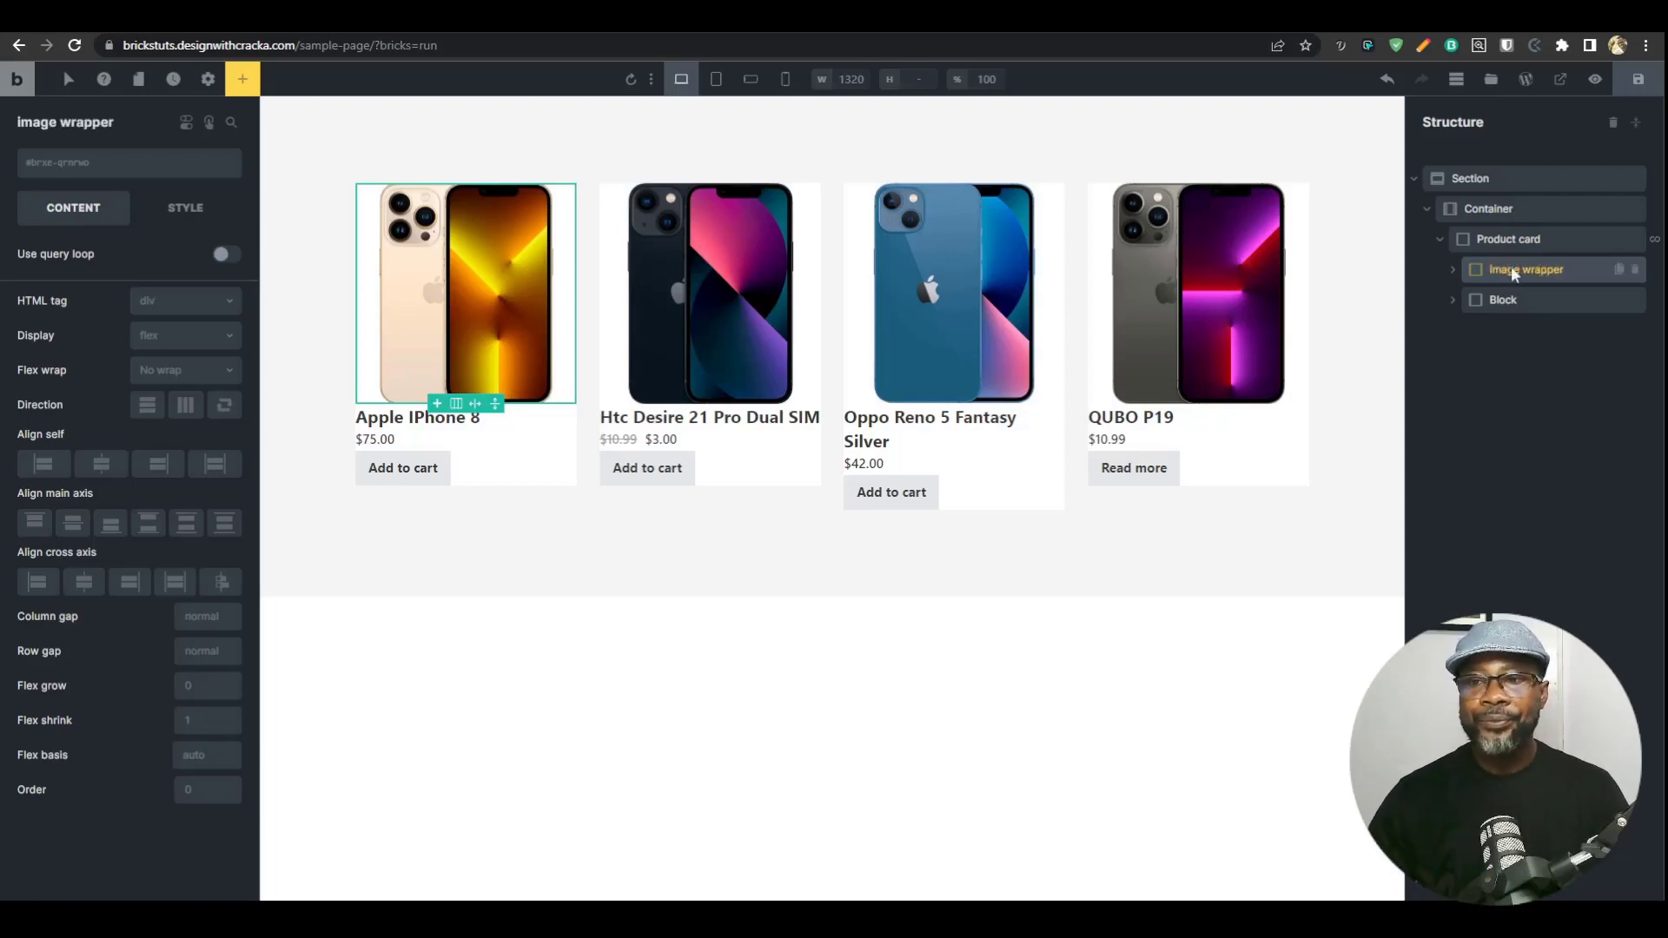
pyautogui.click(1514, 293)
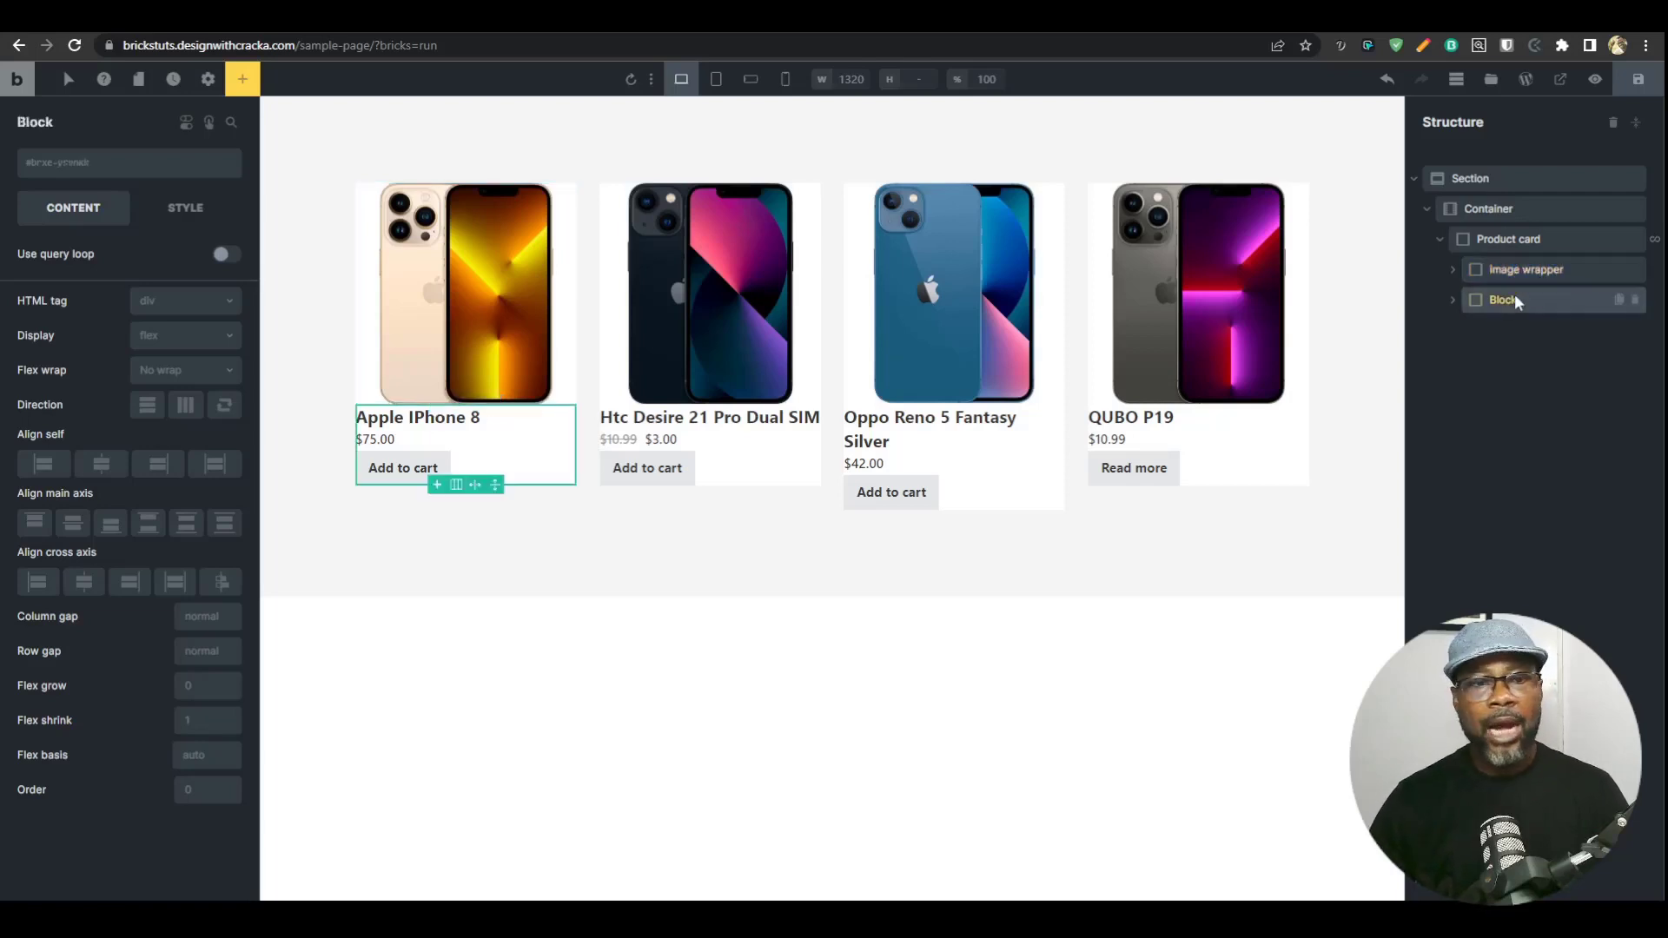
pyautogui.click(1519, 269)
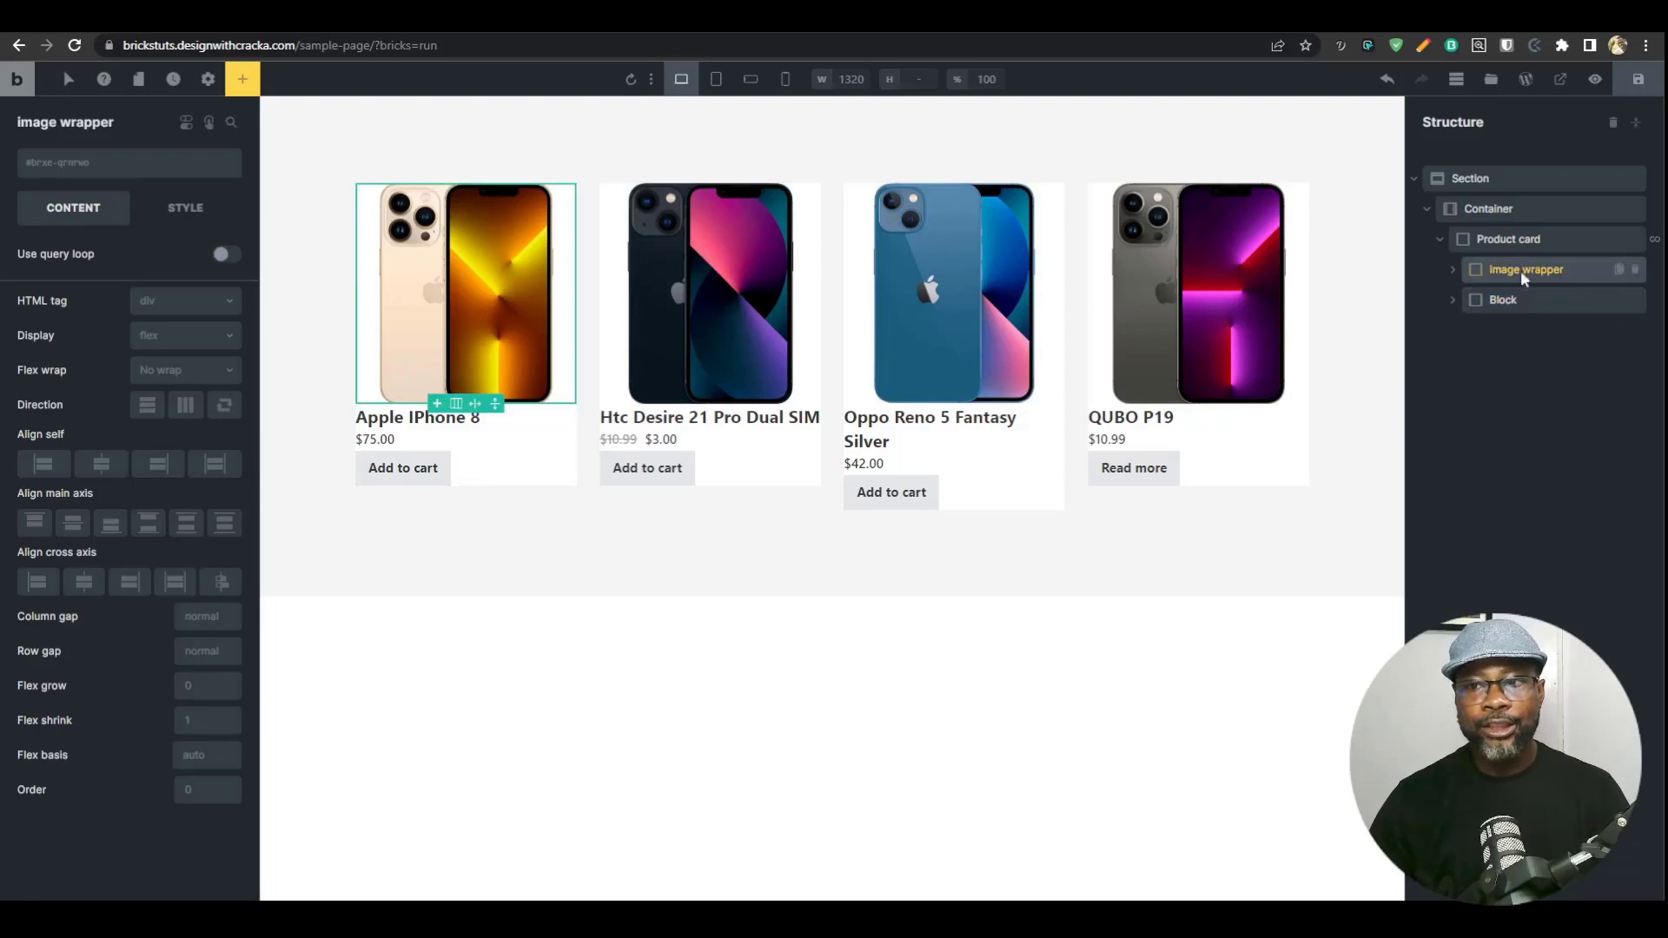
pyautogui.click(1499, 302)
pyautogui.doubleClick(1499, 302)
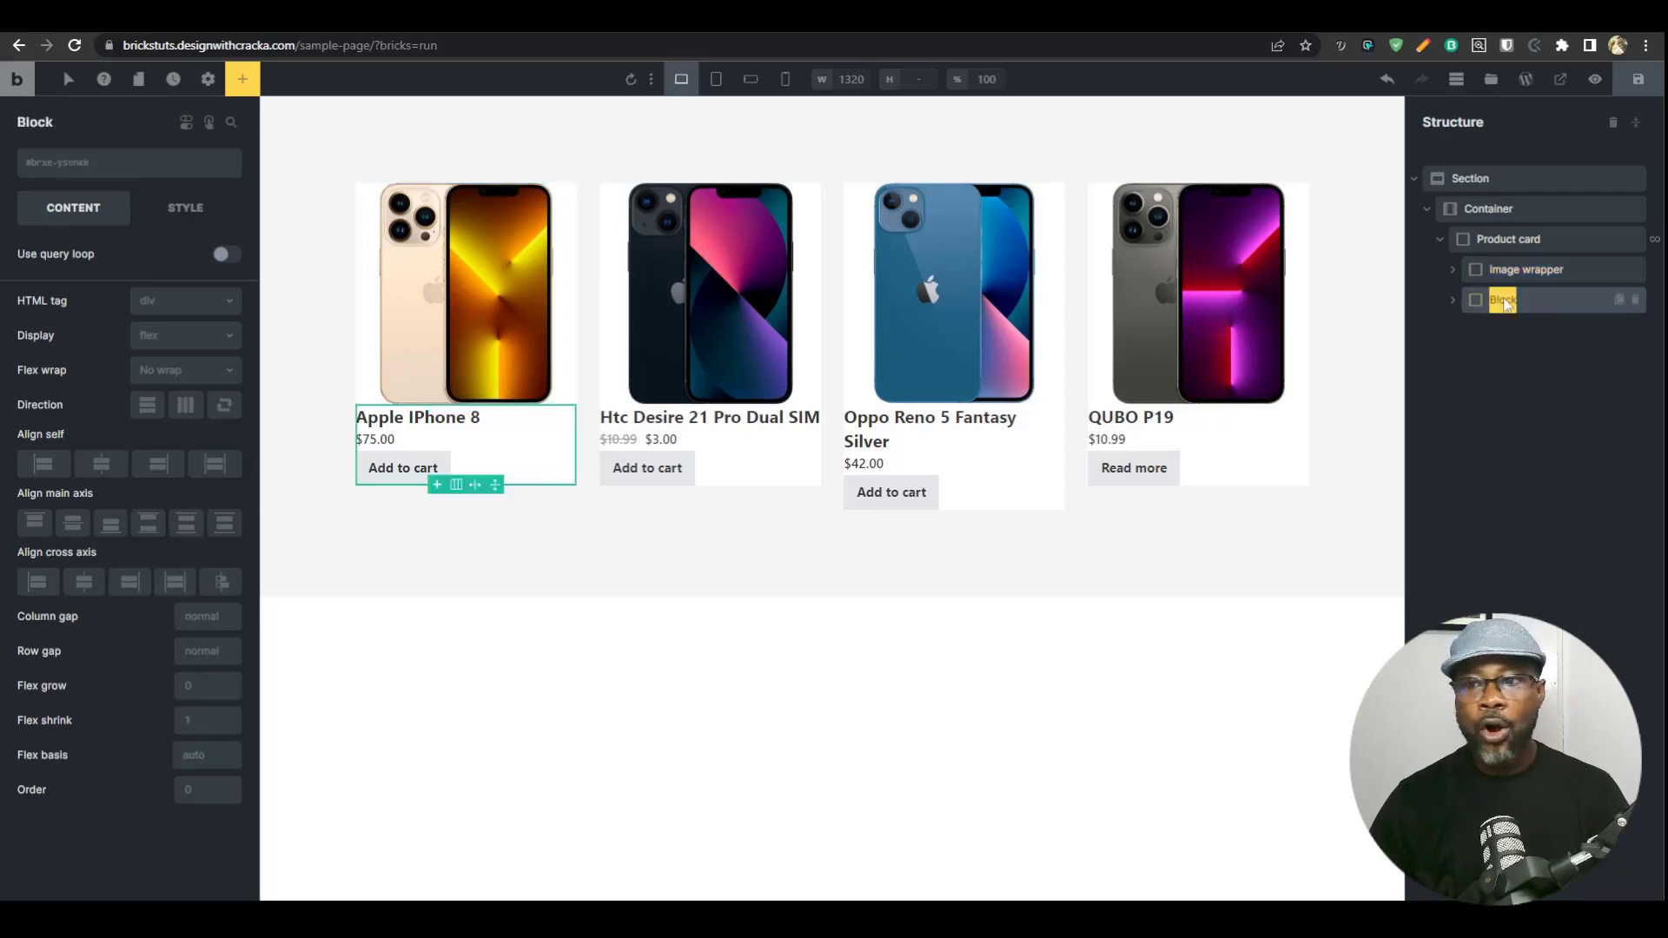
pyautogui.write('content wrapper')
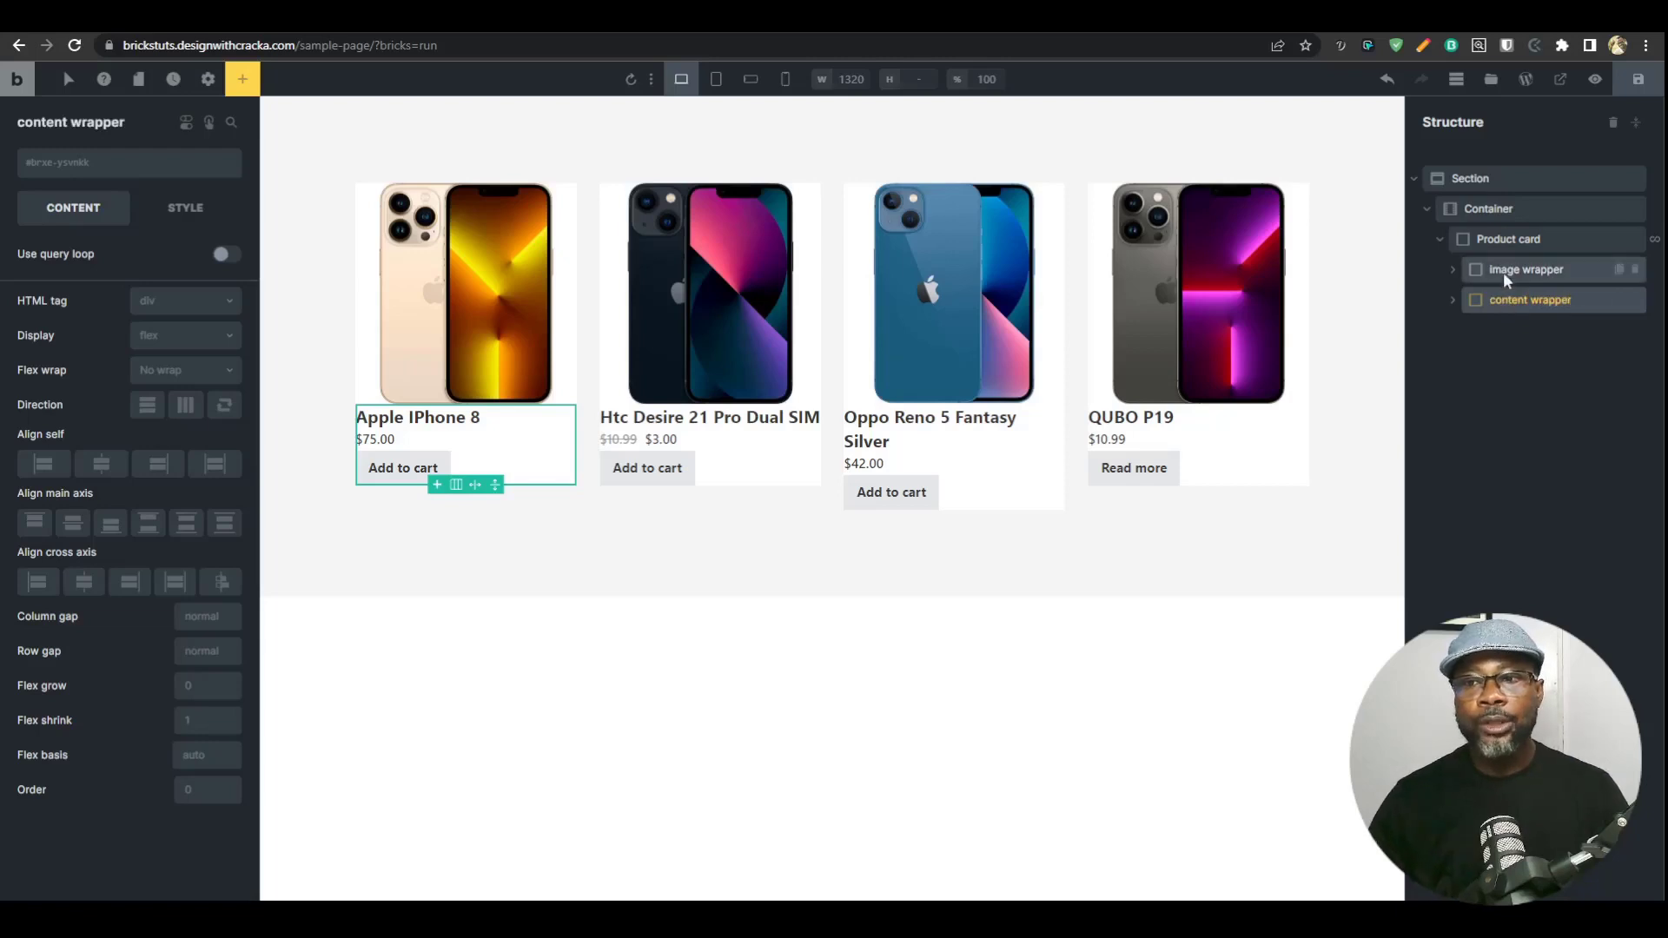
# Check the wrappers, expanding content wrapper to show its title, price and add-to-cart.
pyautogui.click(1503, 273)
pyautogui.click(1503, 299)
pyautogui.click(1502, 276)
pyautogui.click(1504, 300)
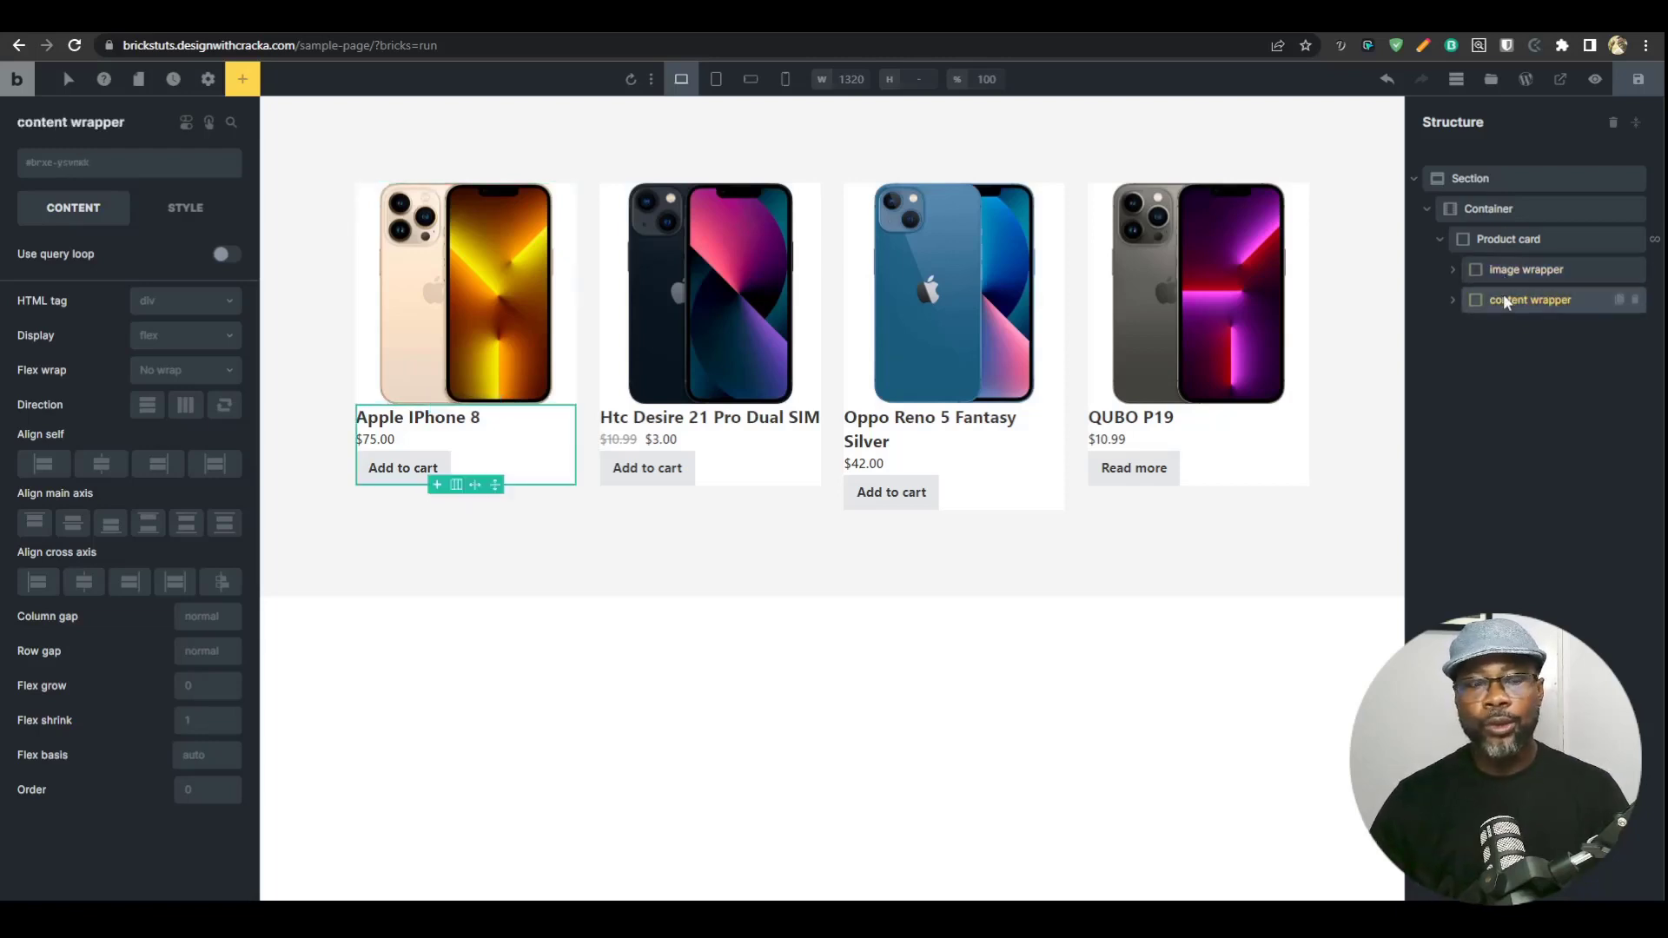
pyautogui.click(1508, 269)
pyautogui.click(1517, 298)
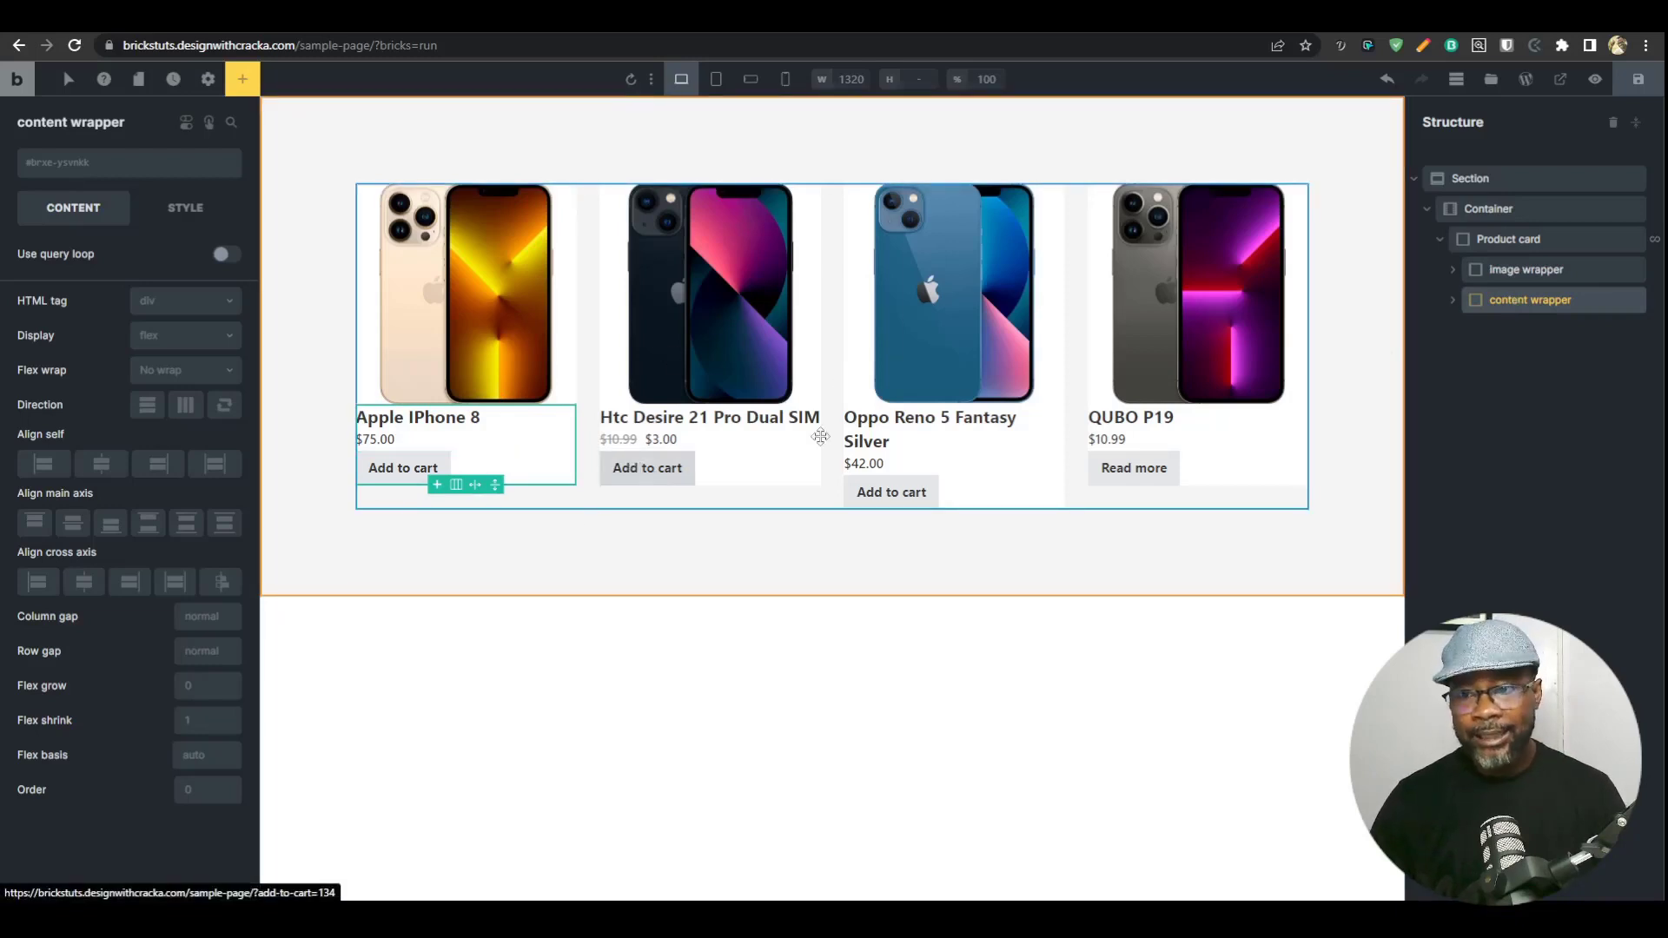
pyautogui.click(1547, 269)
pyautogui.click(1506, 301)
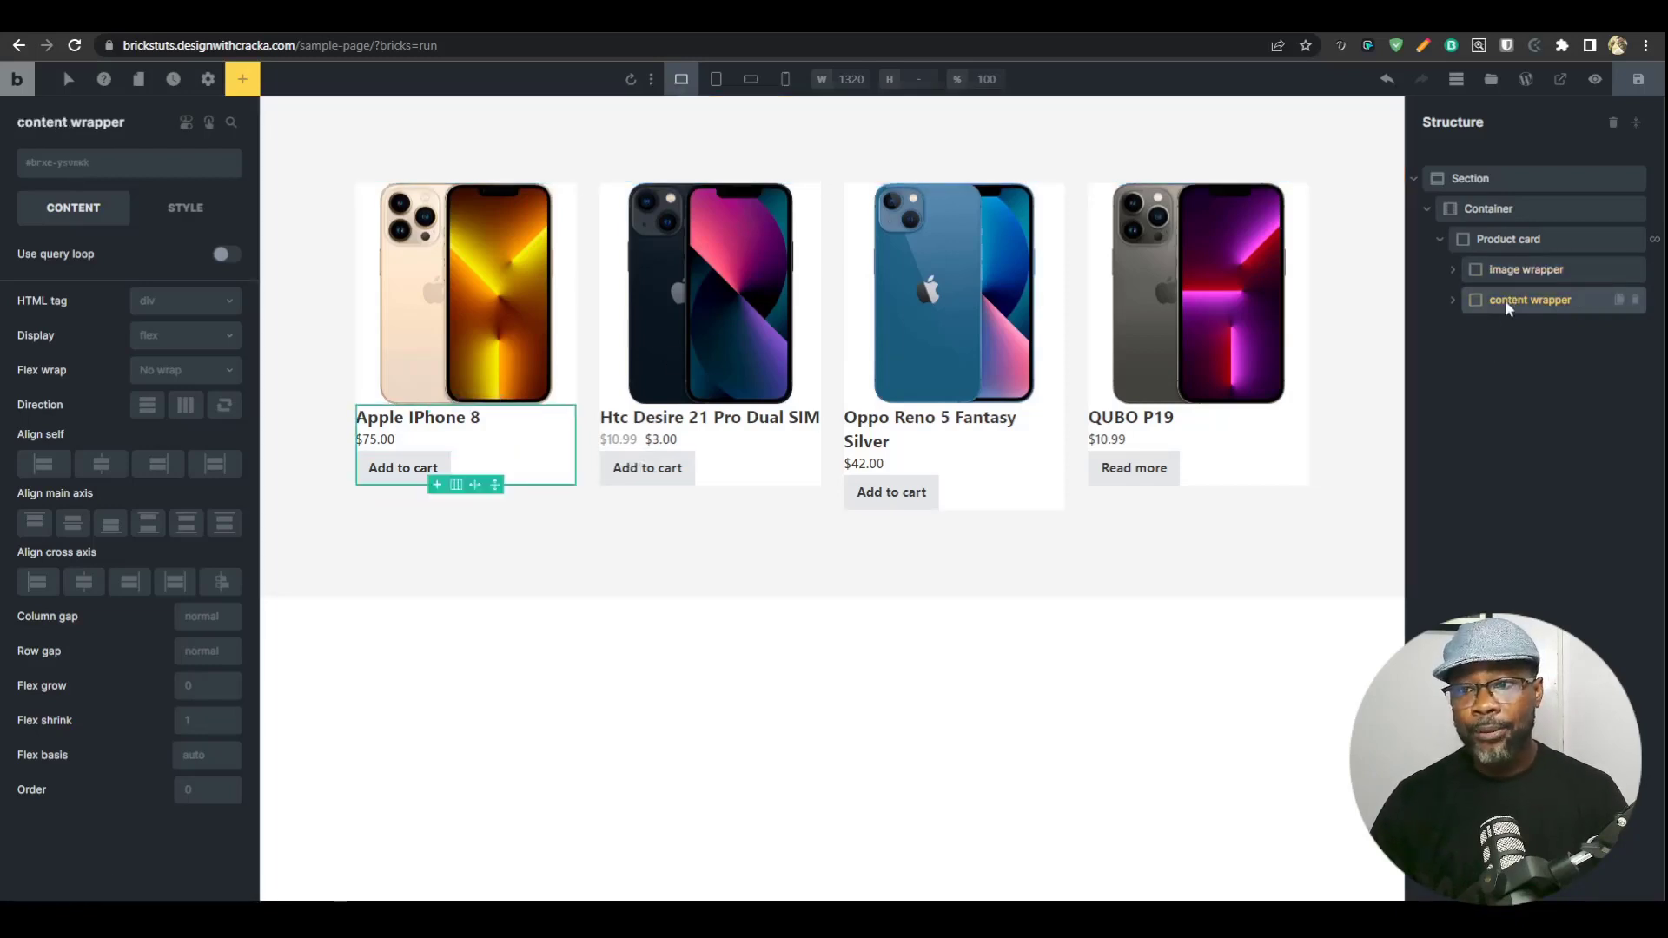
pyautogui.click(1453, 299)
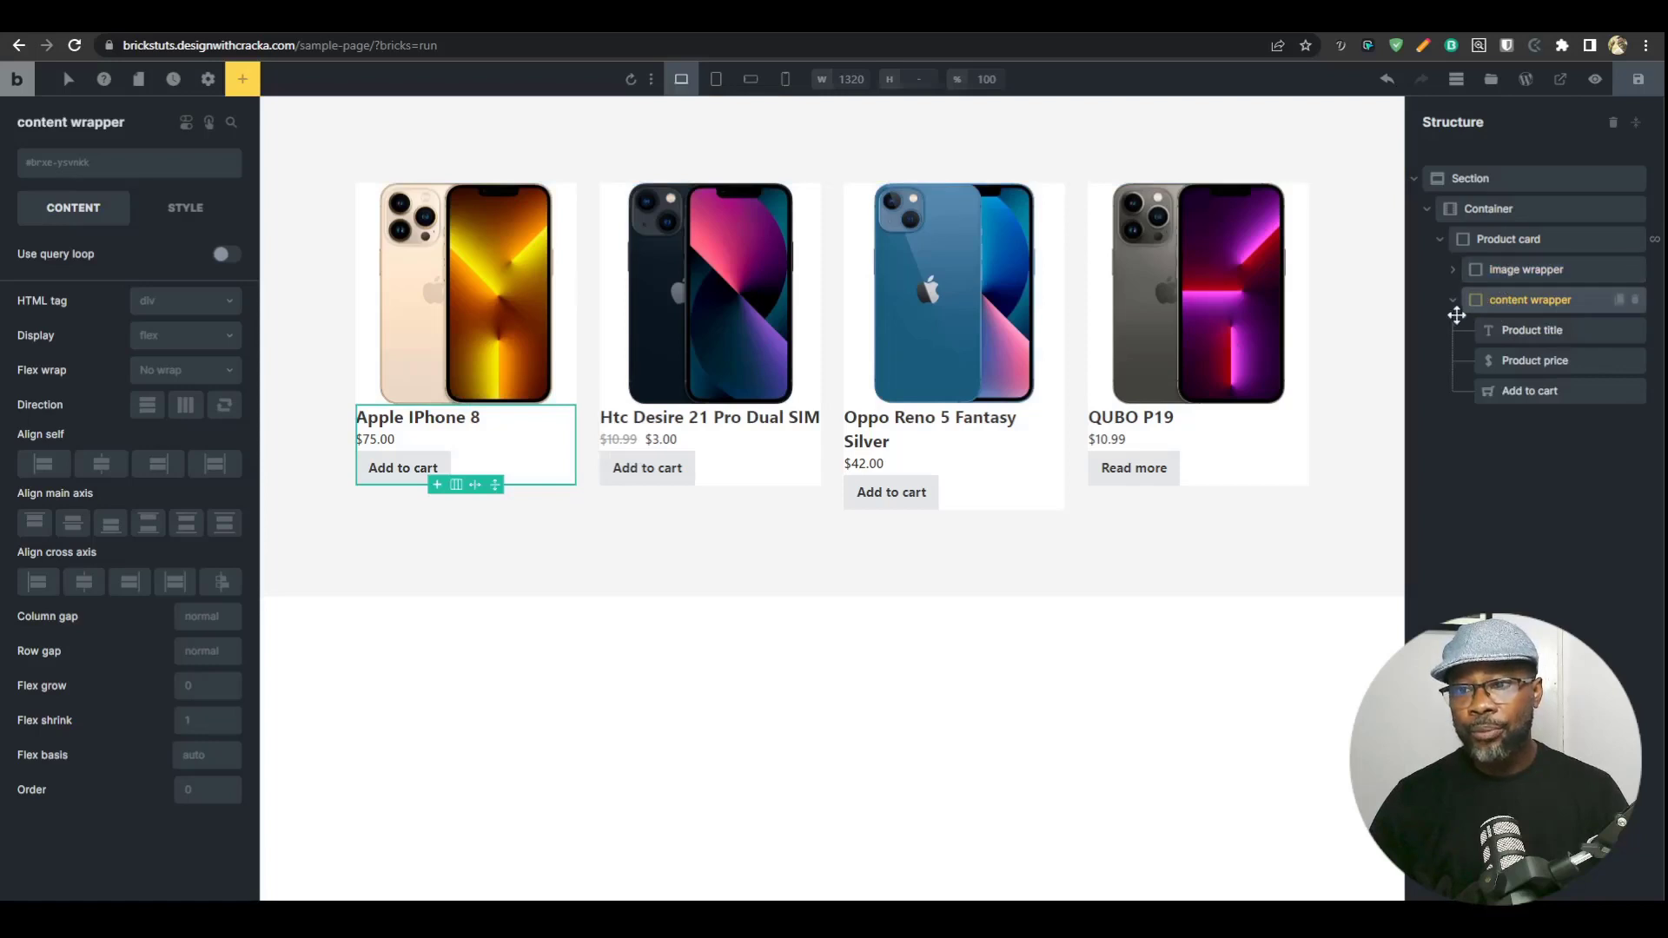
pyautogui.click(1453, 299)
pyautogui.click(1516, 272)
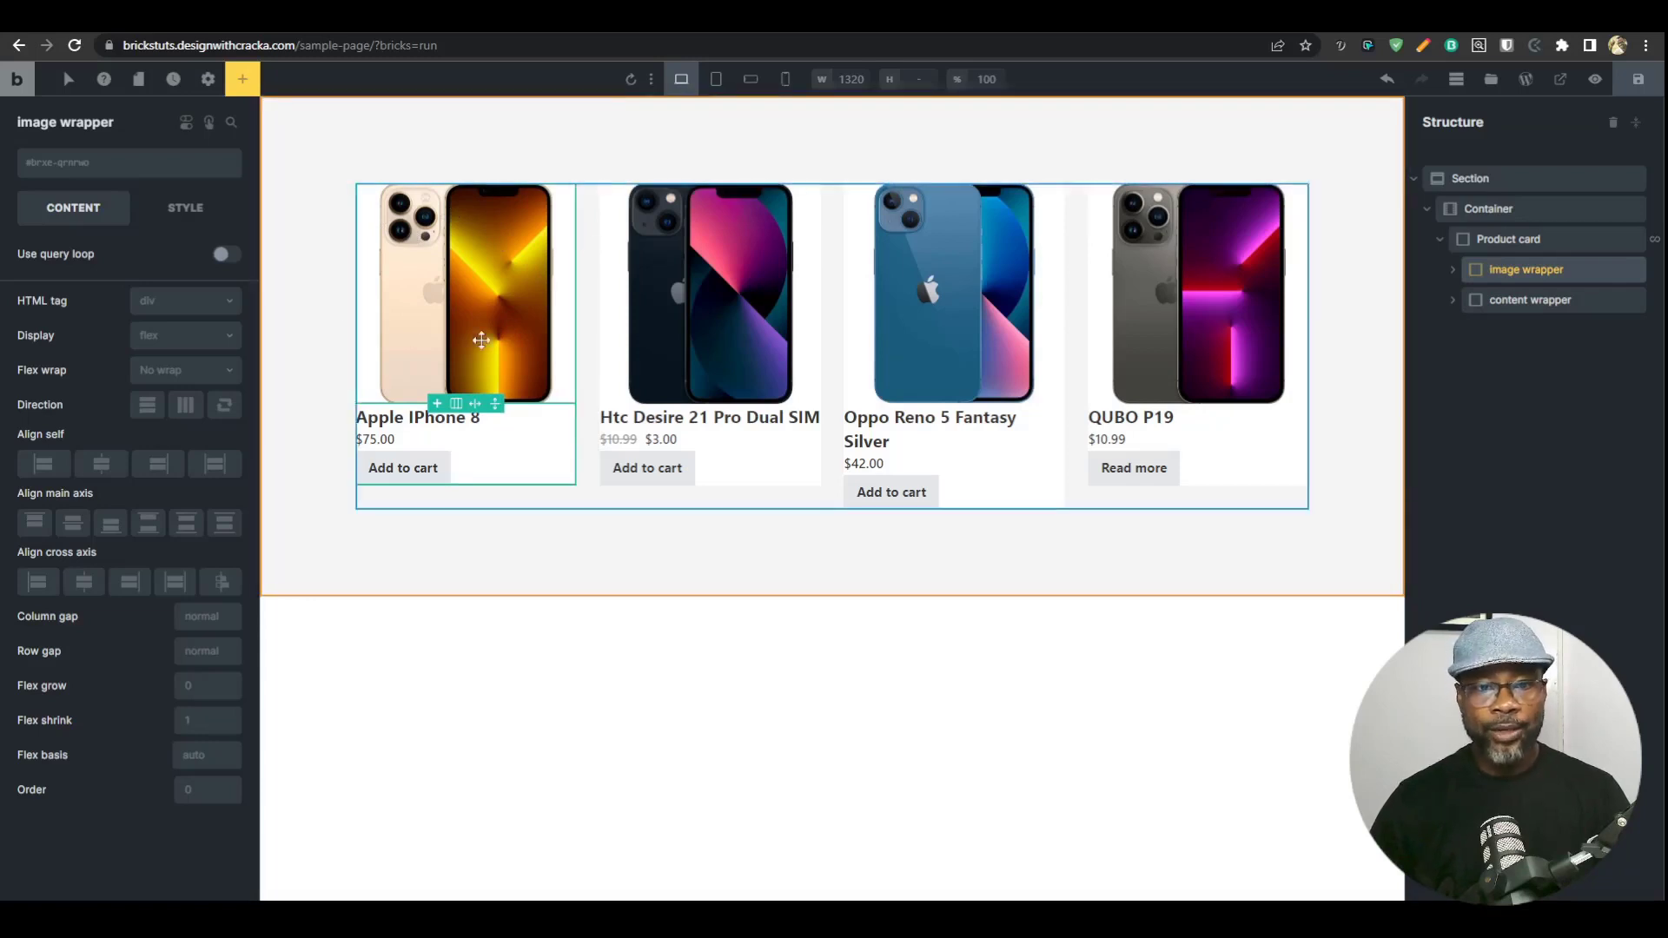
# Expand the image wrapper to confirm its only child is the product's featured Image, then reselect it.
pyautogui.click(1453, 269)
pyautogui.click(1511, 296)
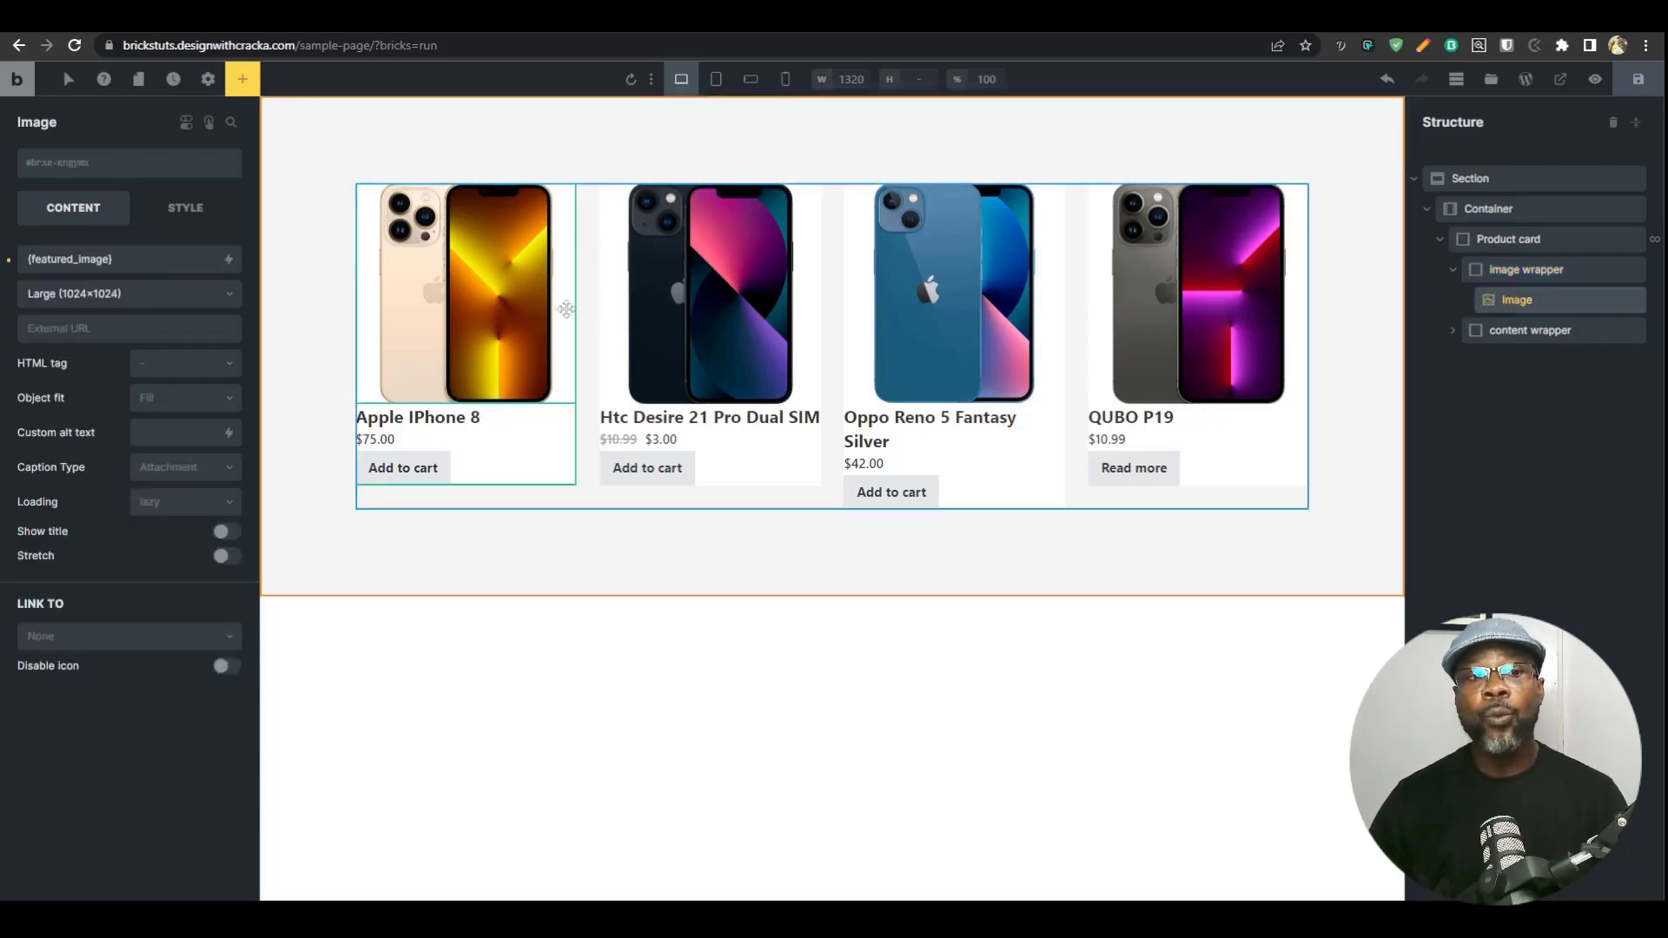
pyautogui.click(1455, 269)
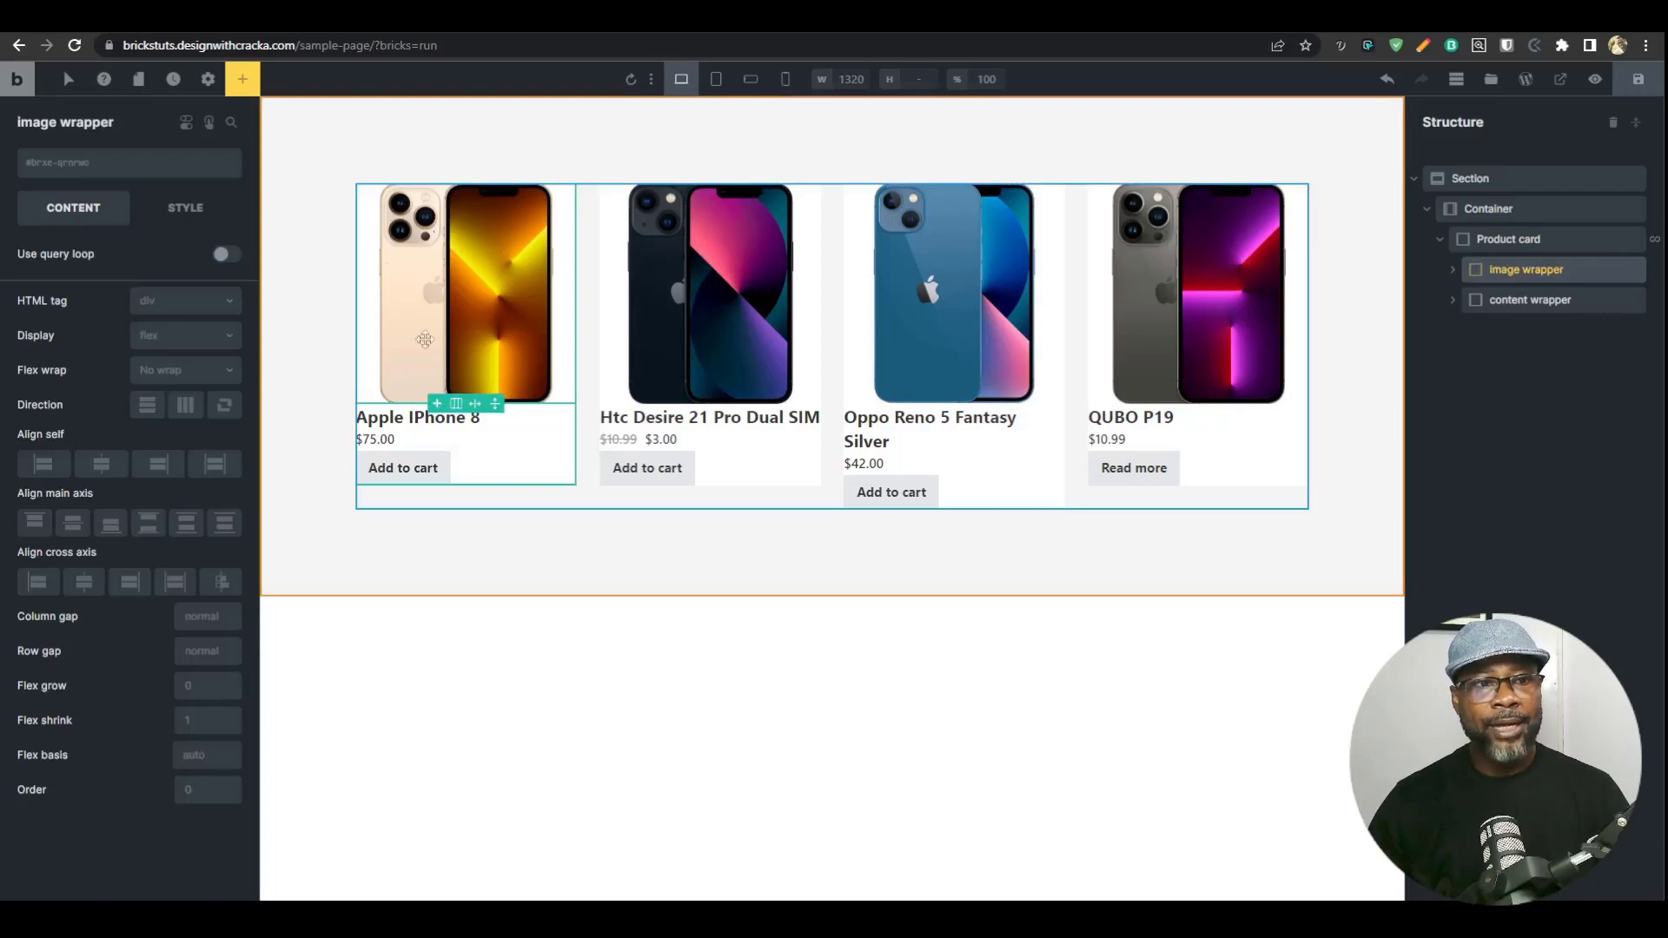
pyautogui.click(1068, 725)
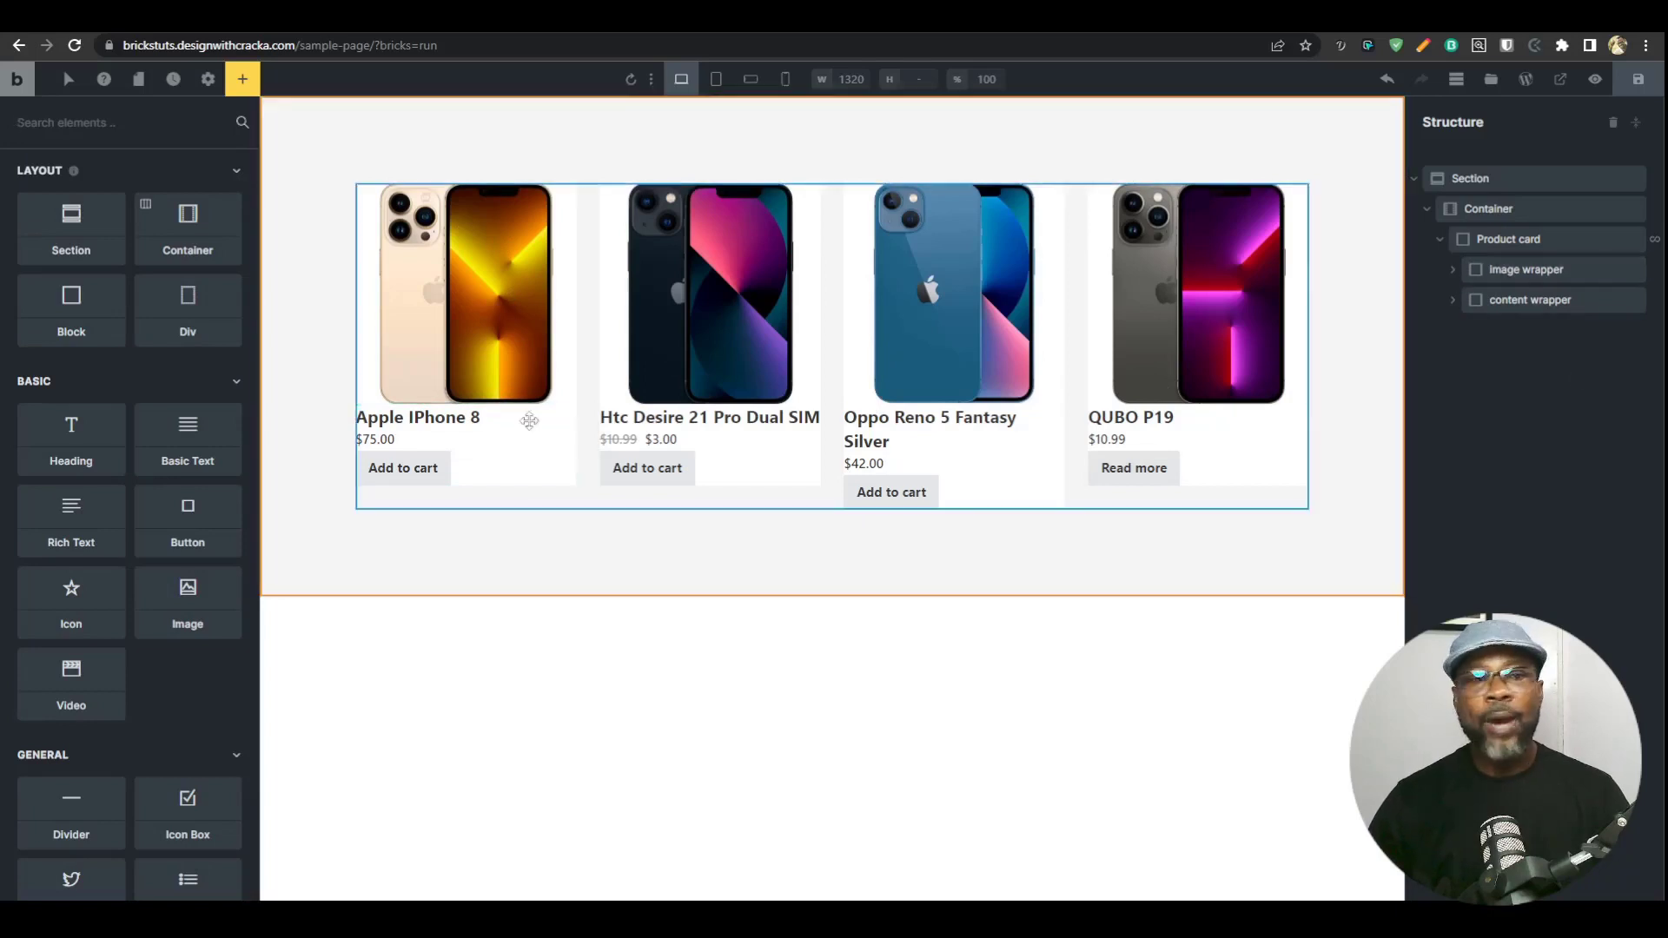
pyautogui.click(512, 383)
pyautogui.click(1526, 270)
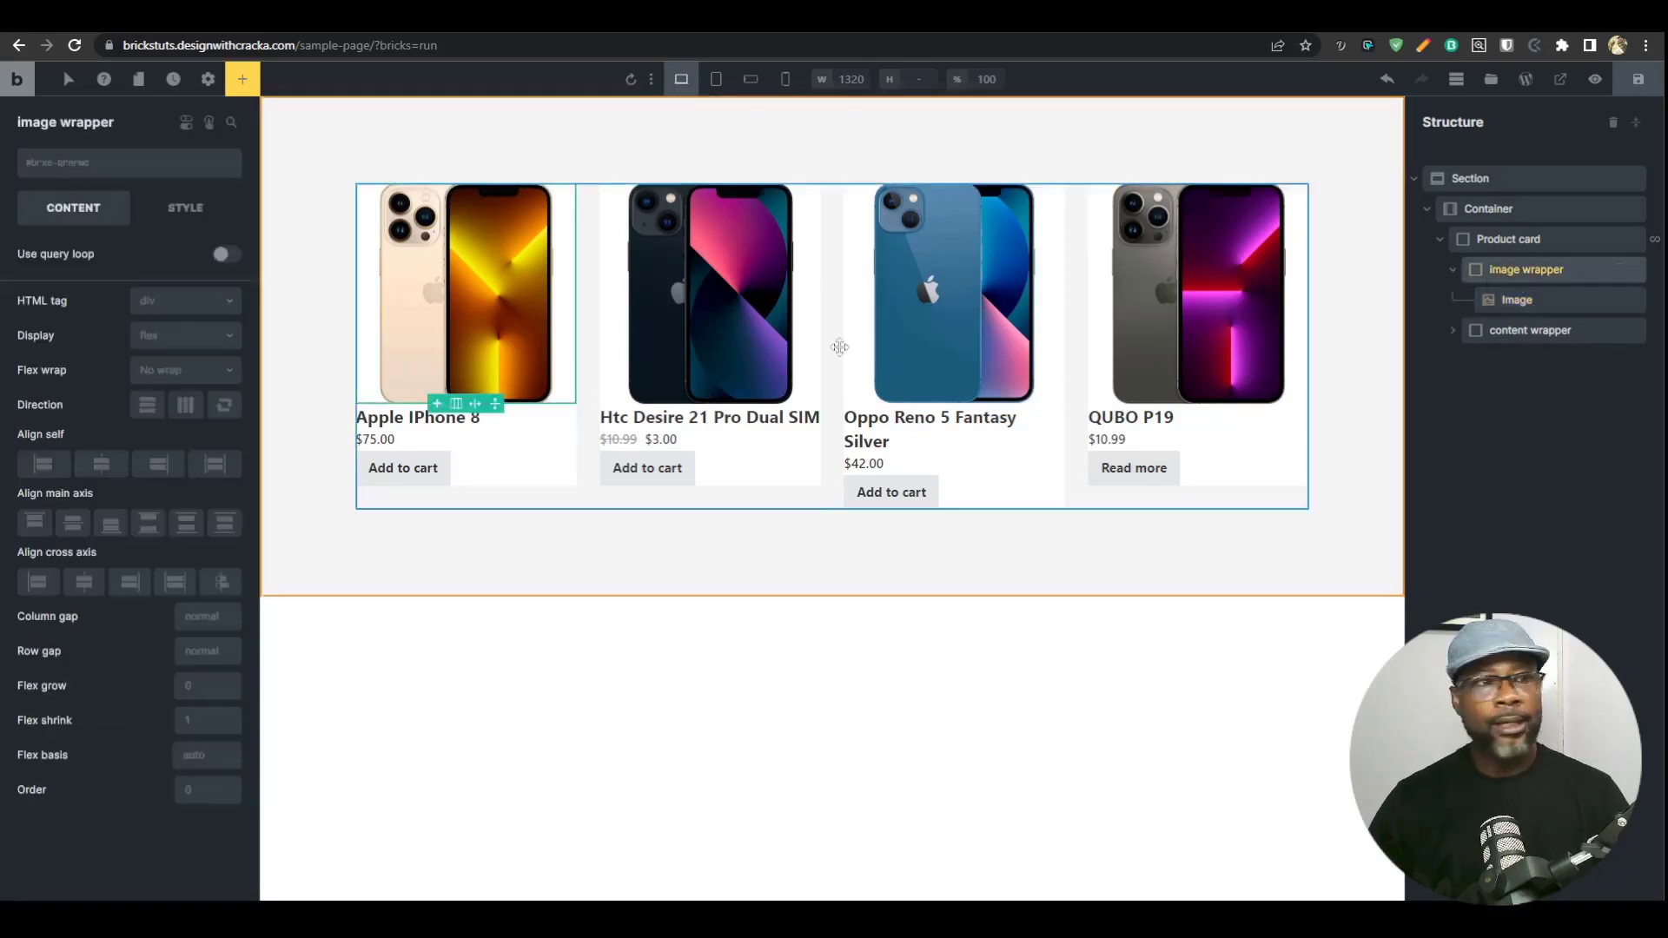
# Set the image wrapper's top and bottom padding to 2rem, then preview the cards live.
pyautogui.click(178, 210)
pyautogui.click(139, 261)
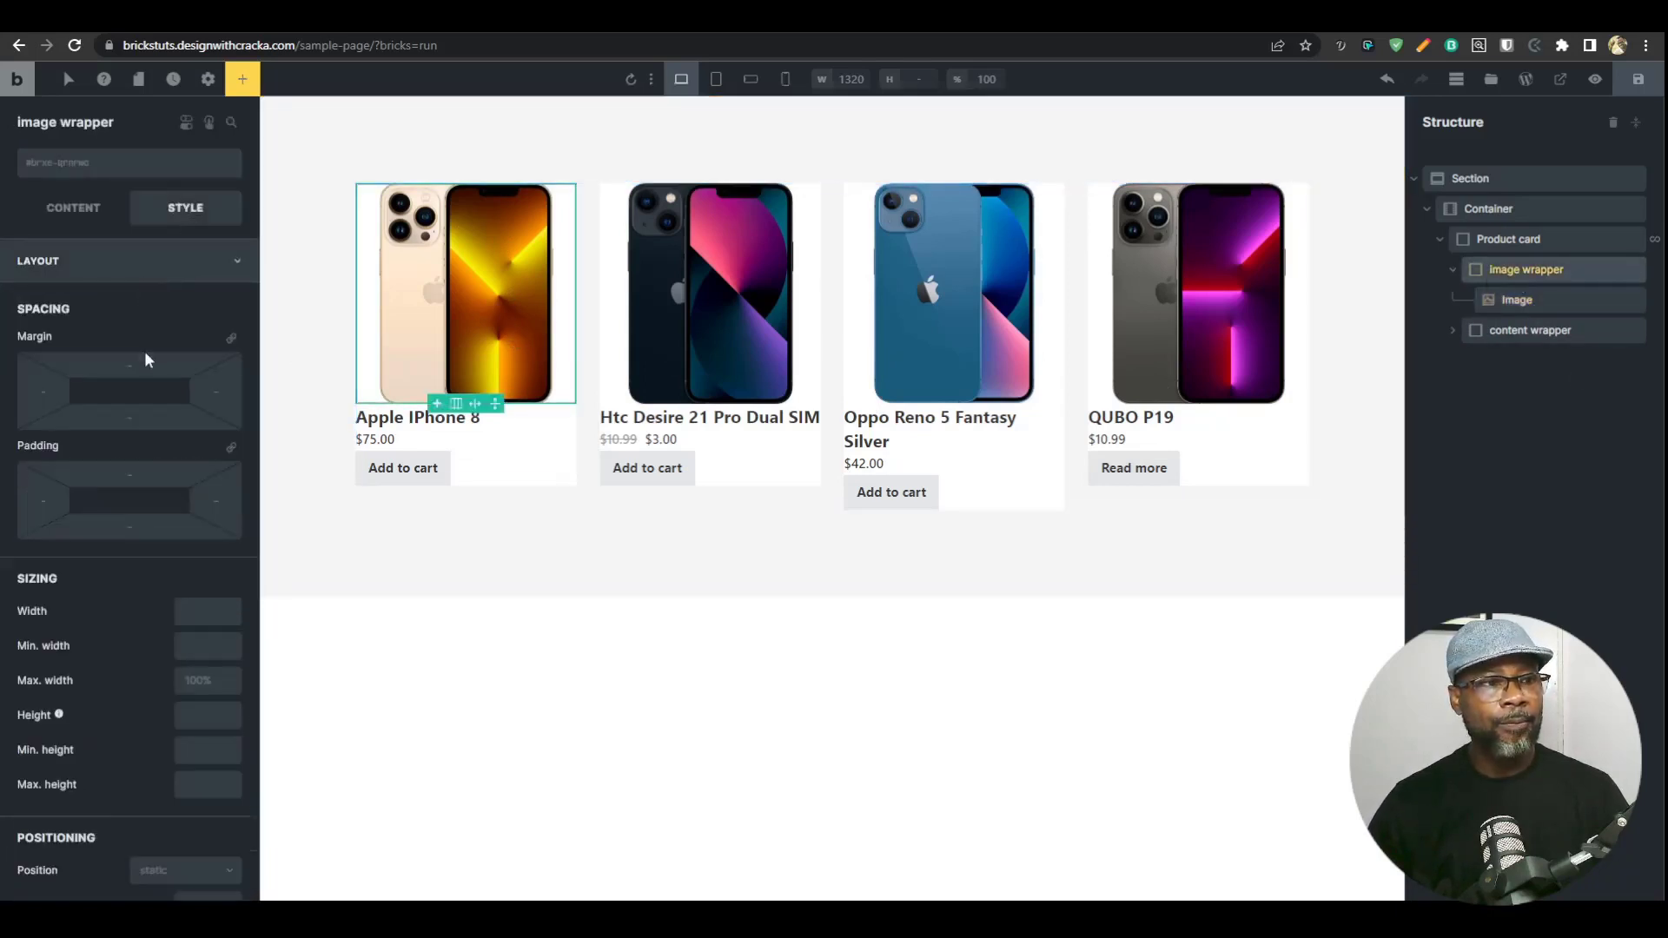
pyautogui.click(139, 477)
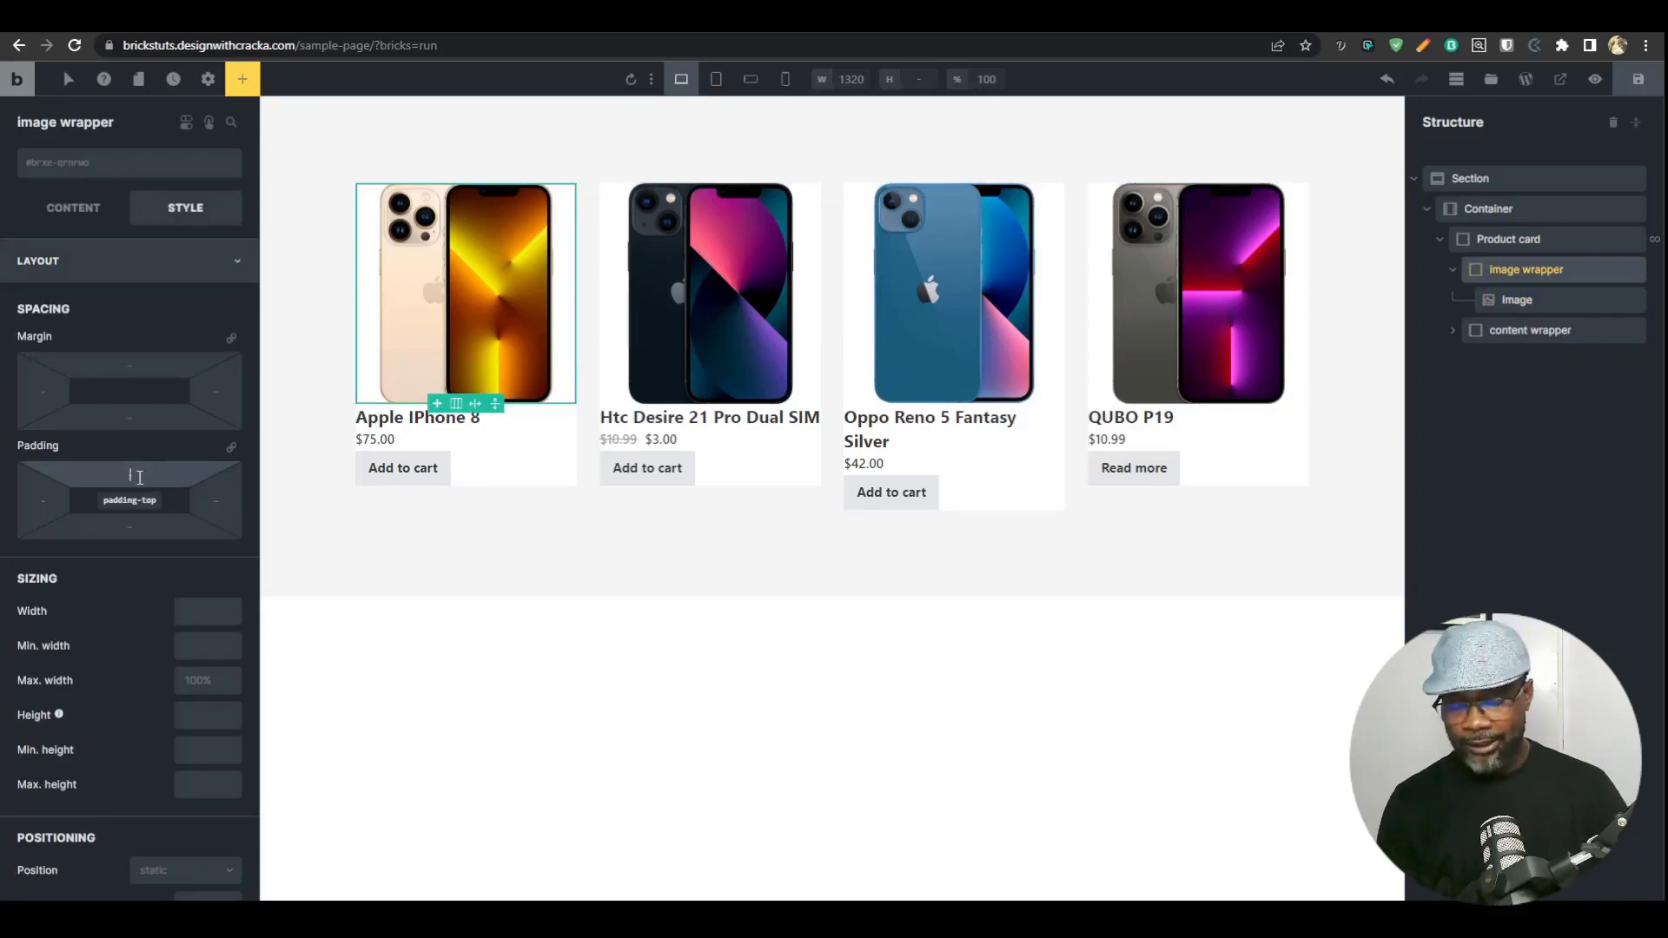
pyautogui.write('2em')
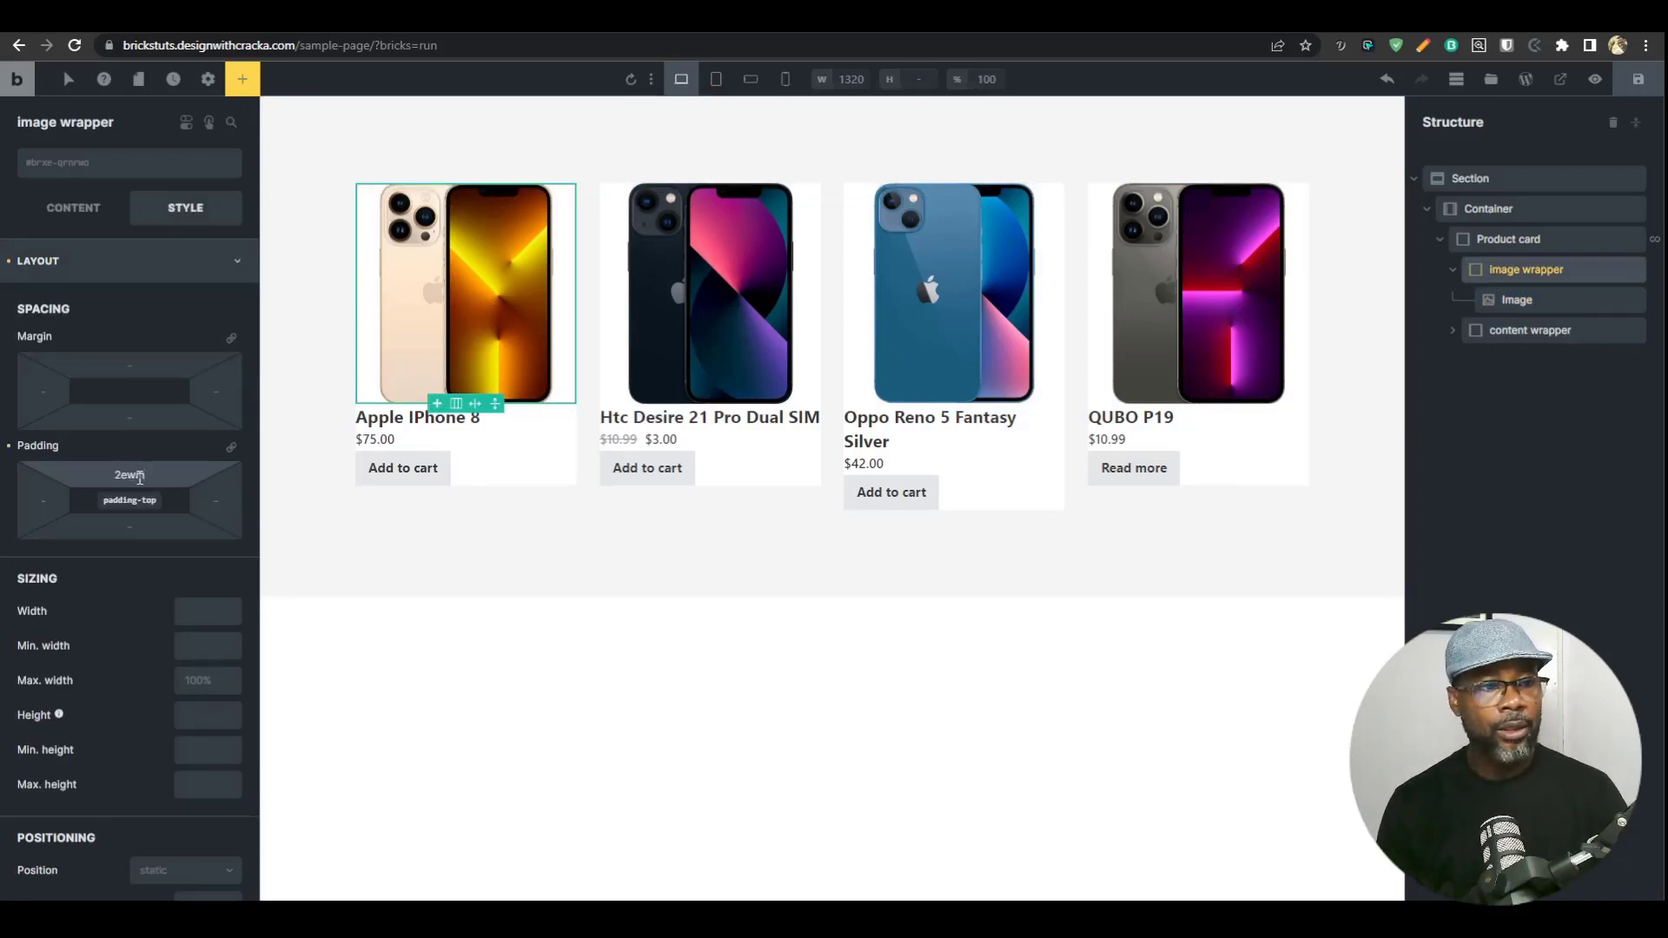
pyautogui.hotkey('ctrl', 'a')
pyautogui.write('2rem')
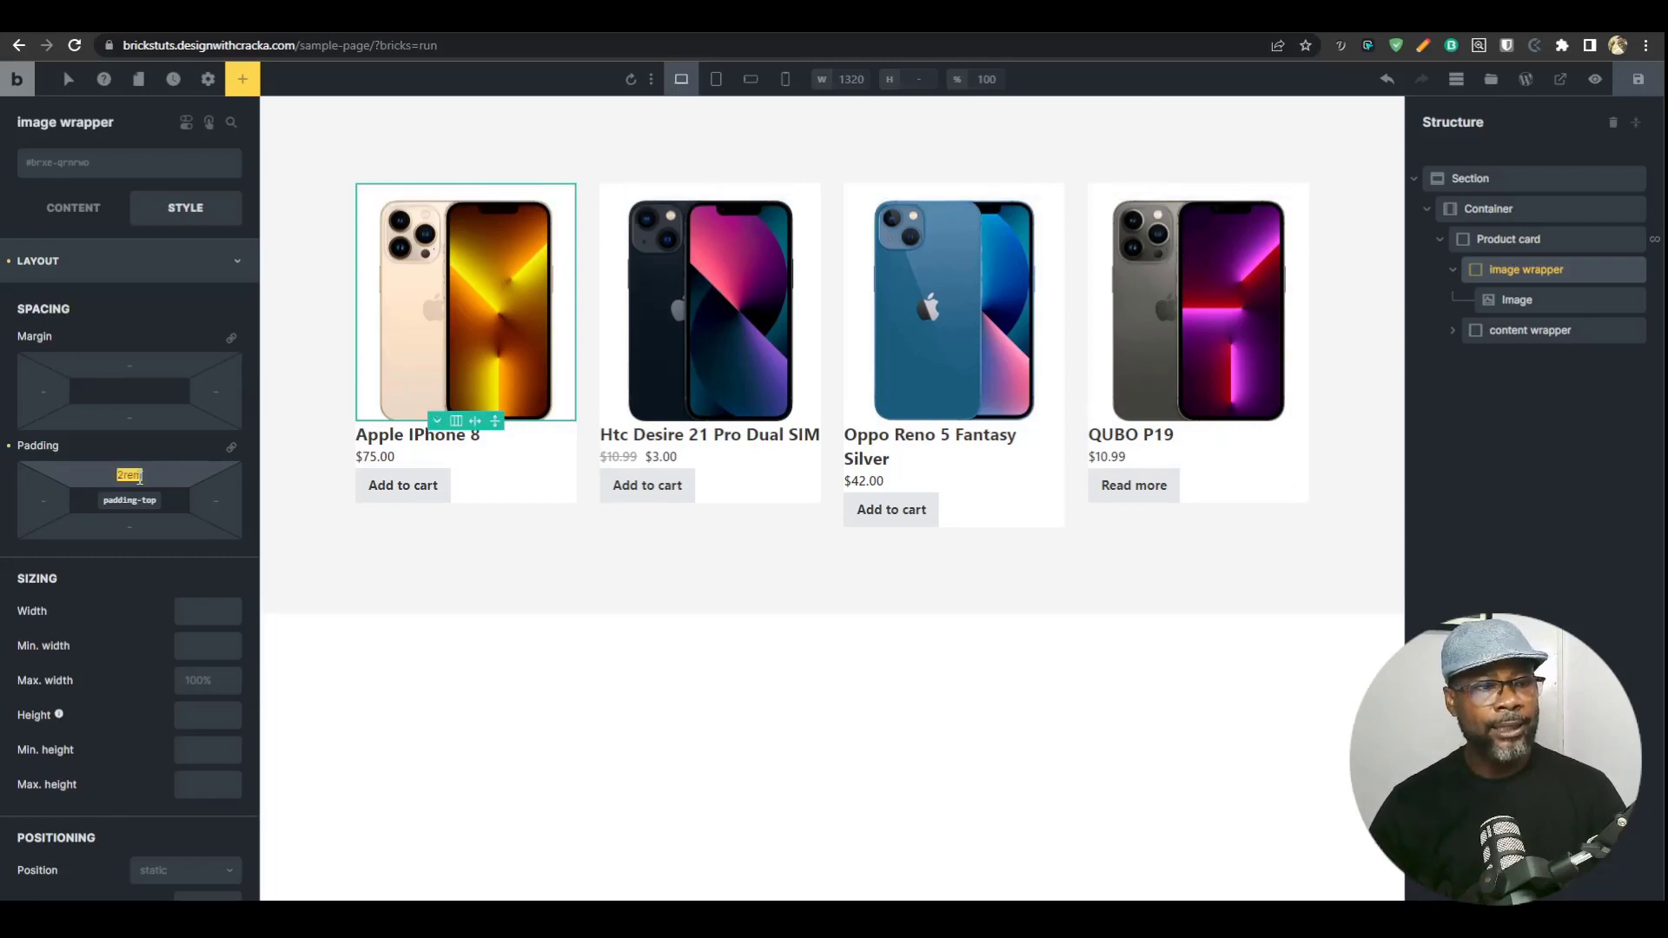
pyautogui.click(136, 525)
pyautogui.write('2rem')
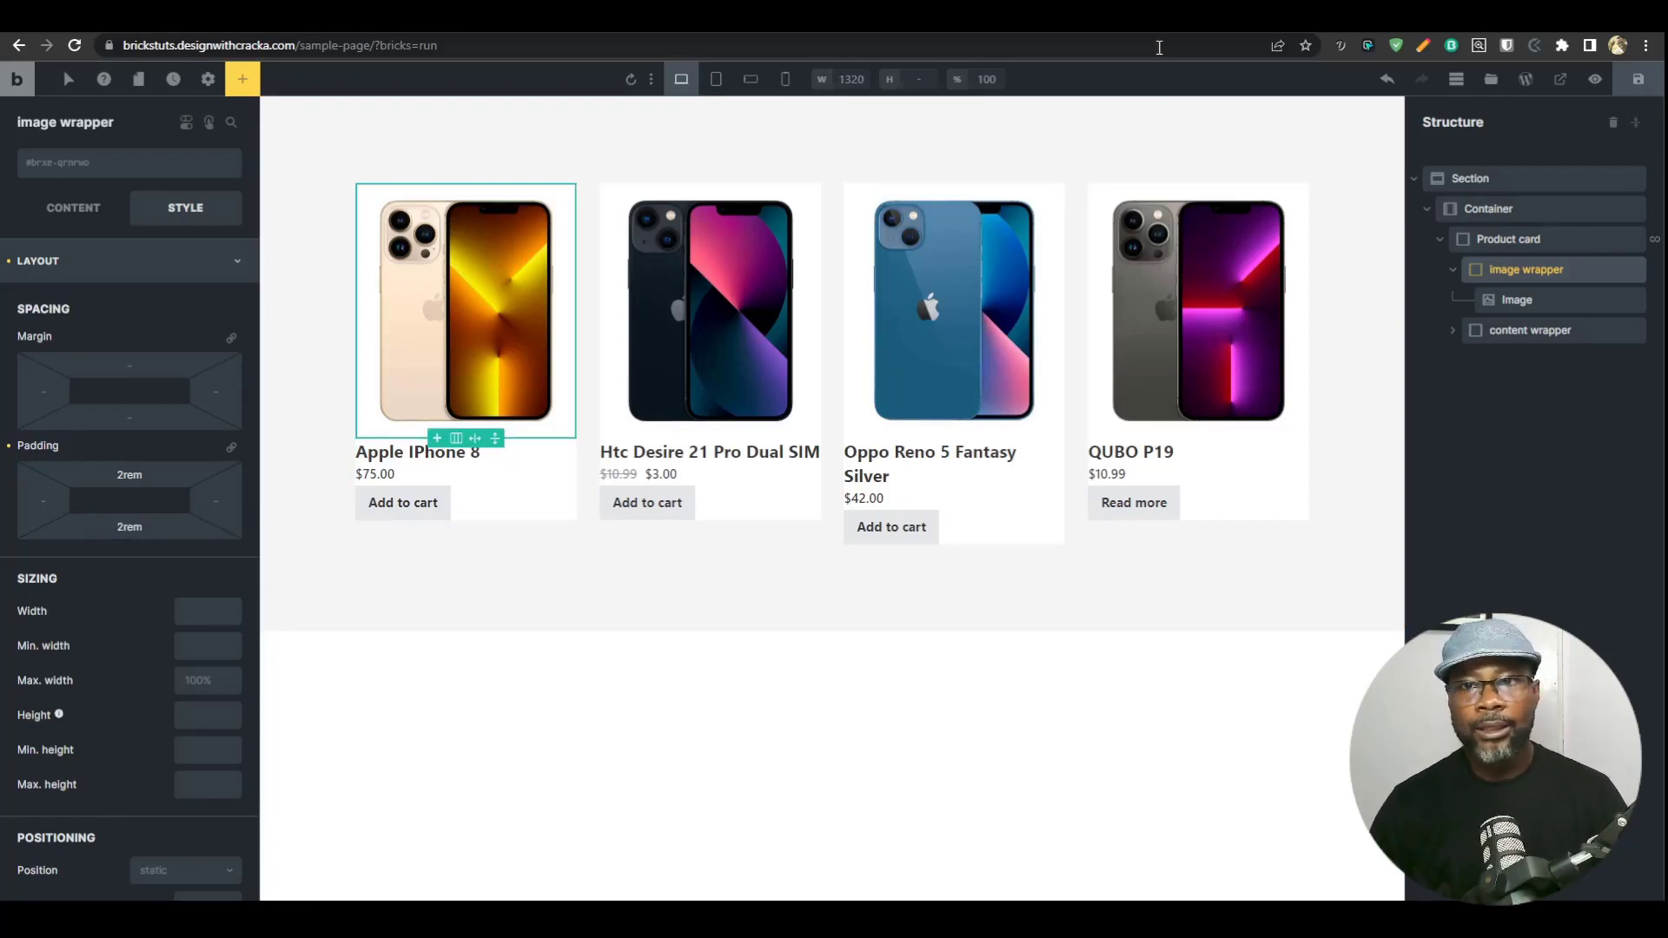
pyautogui.click(1595, 80)
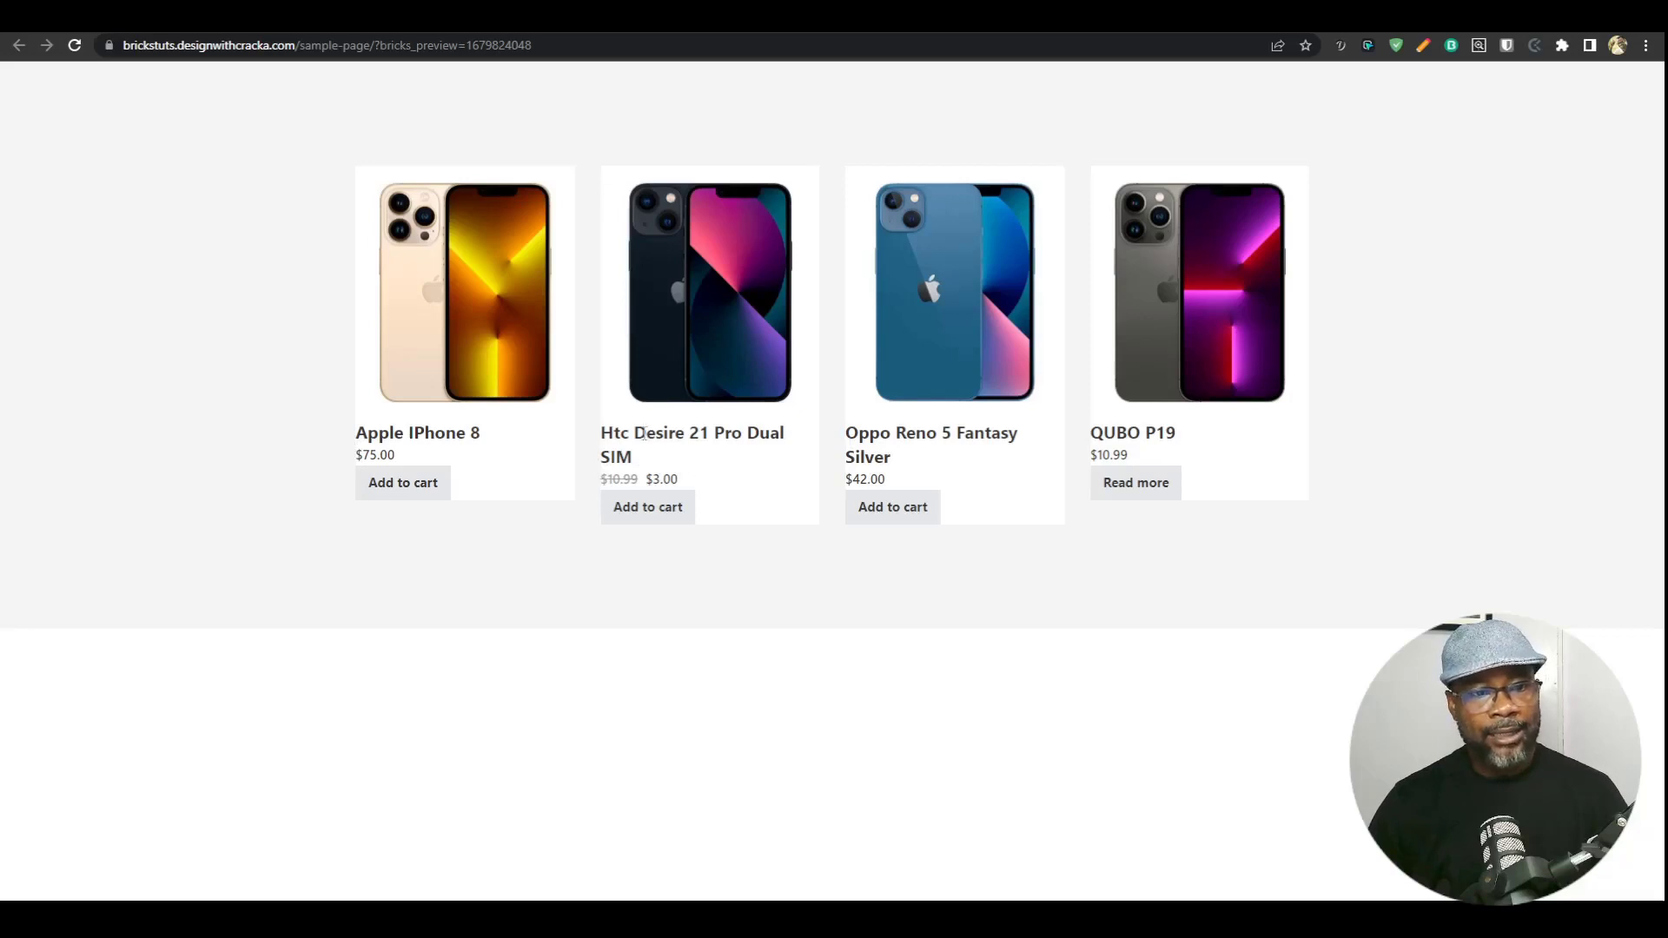
# Back in the editor, give the content wrapper 2rem padding on all four sides.
pyautogui.click(1102, 18)
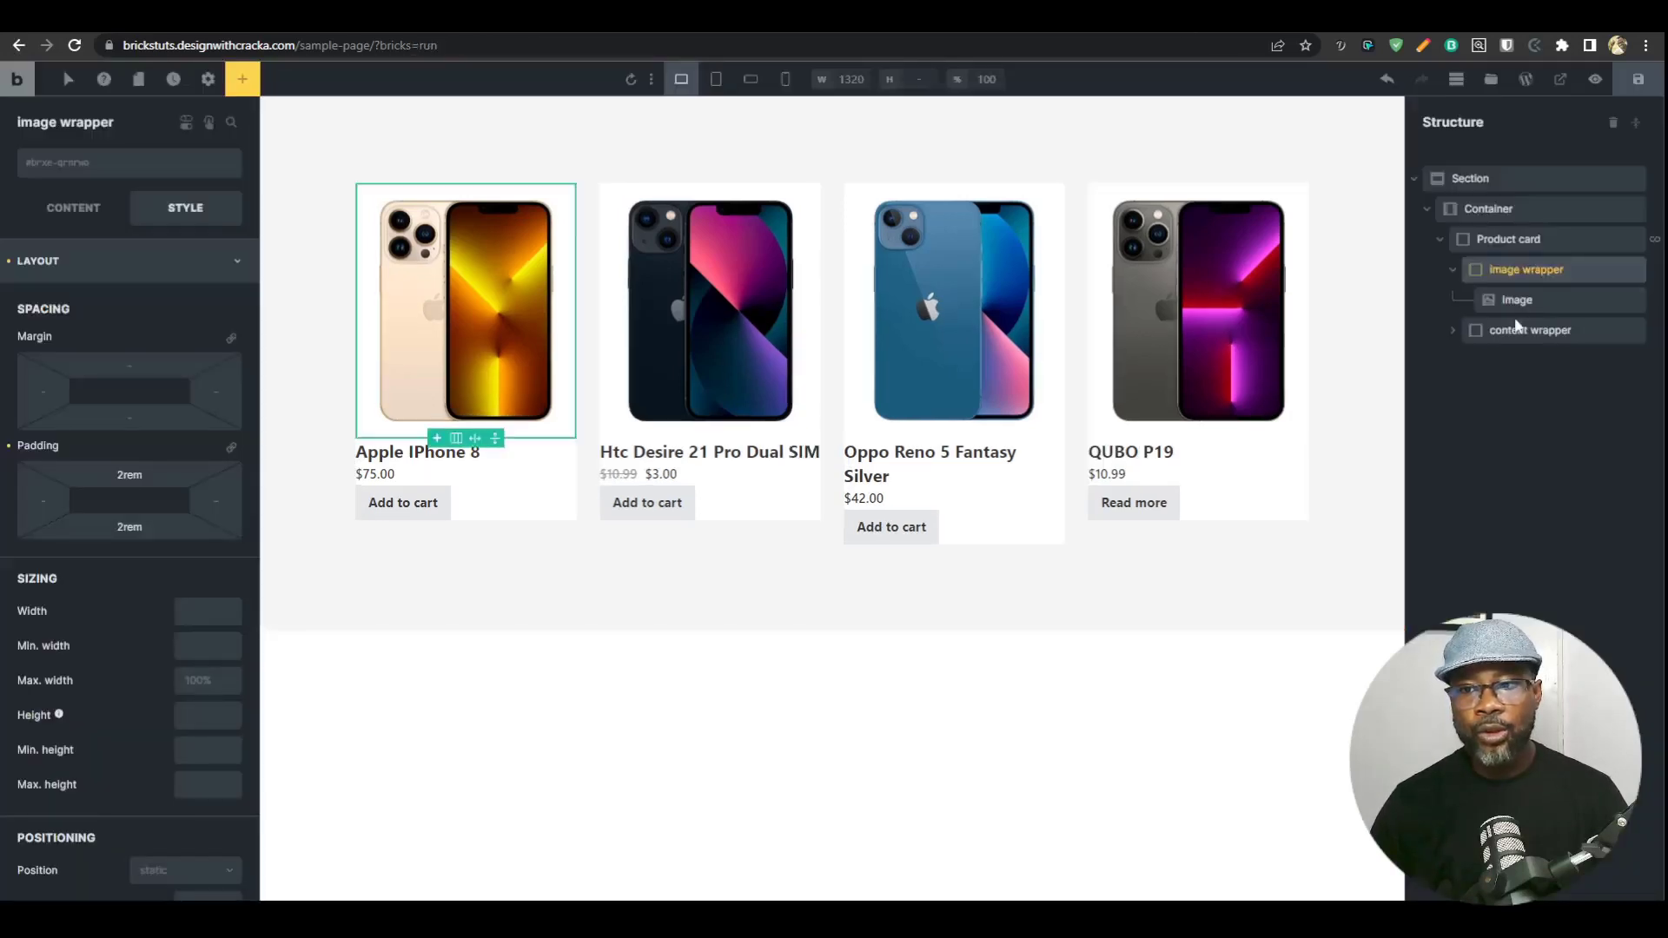
pyautogui.click(1452, 269)
pyautogui.click(1521, 300)
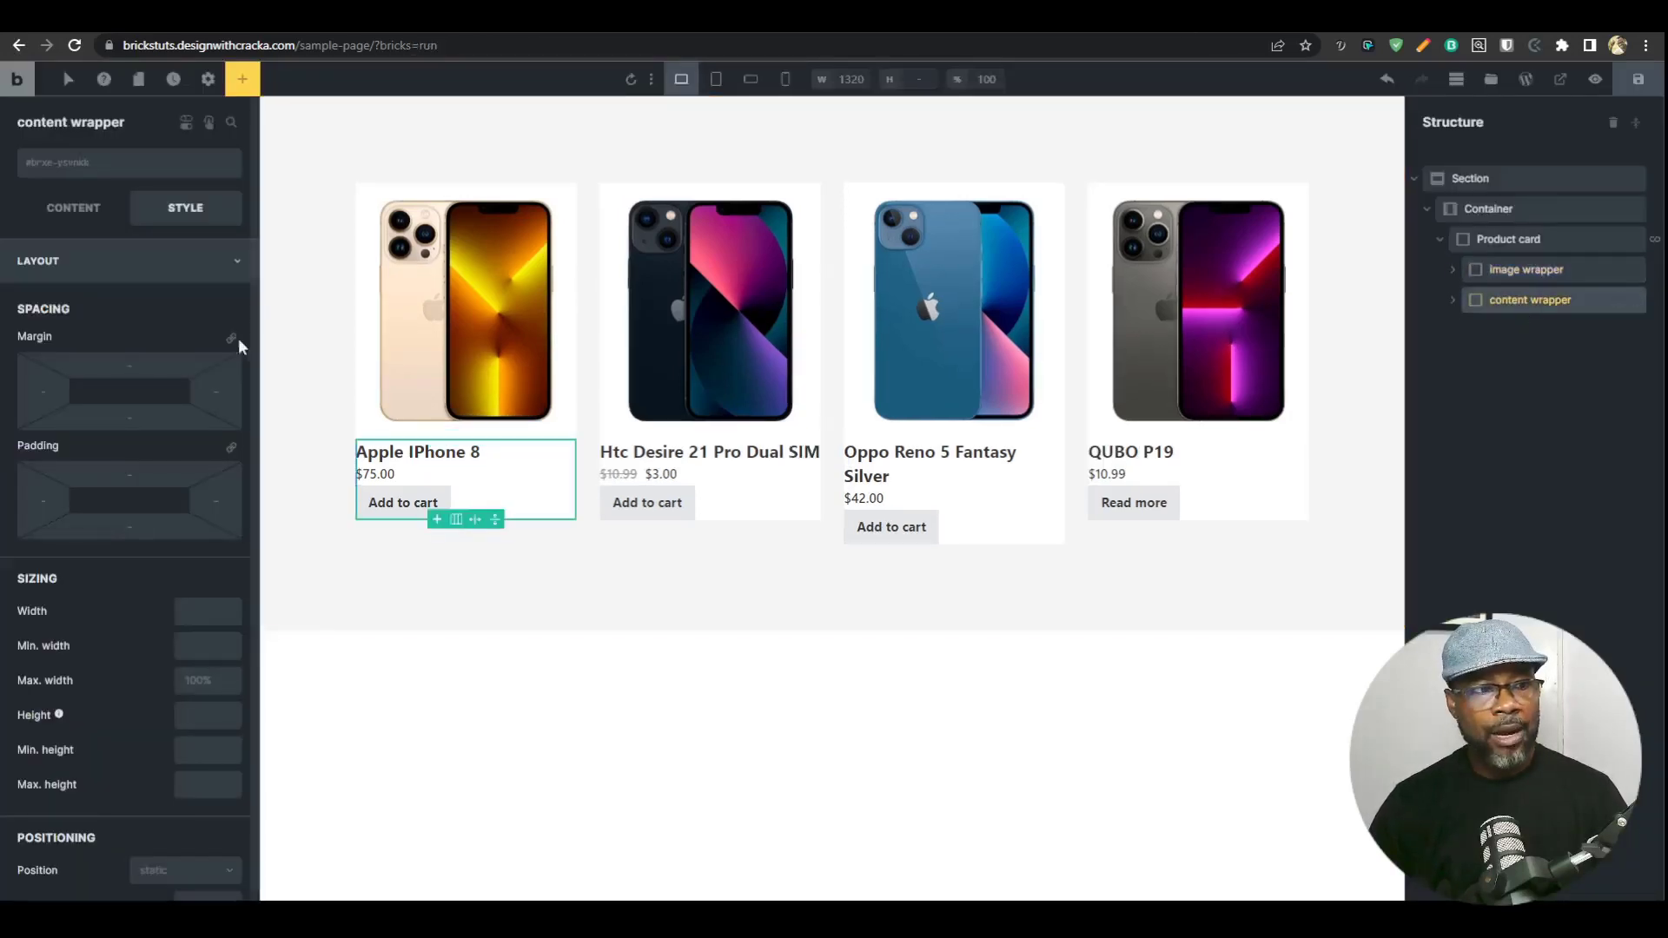
pyautogui.click(132, 472)
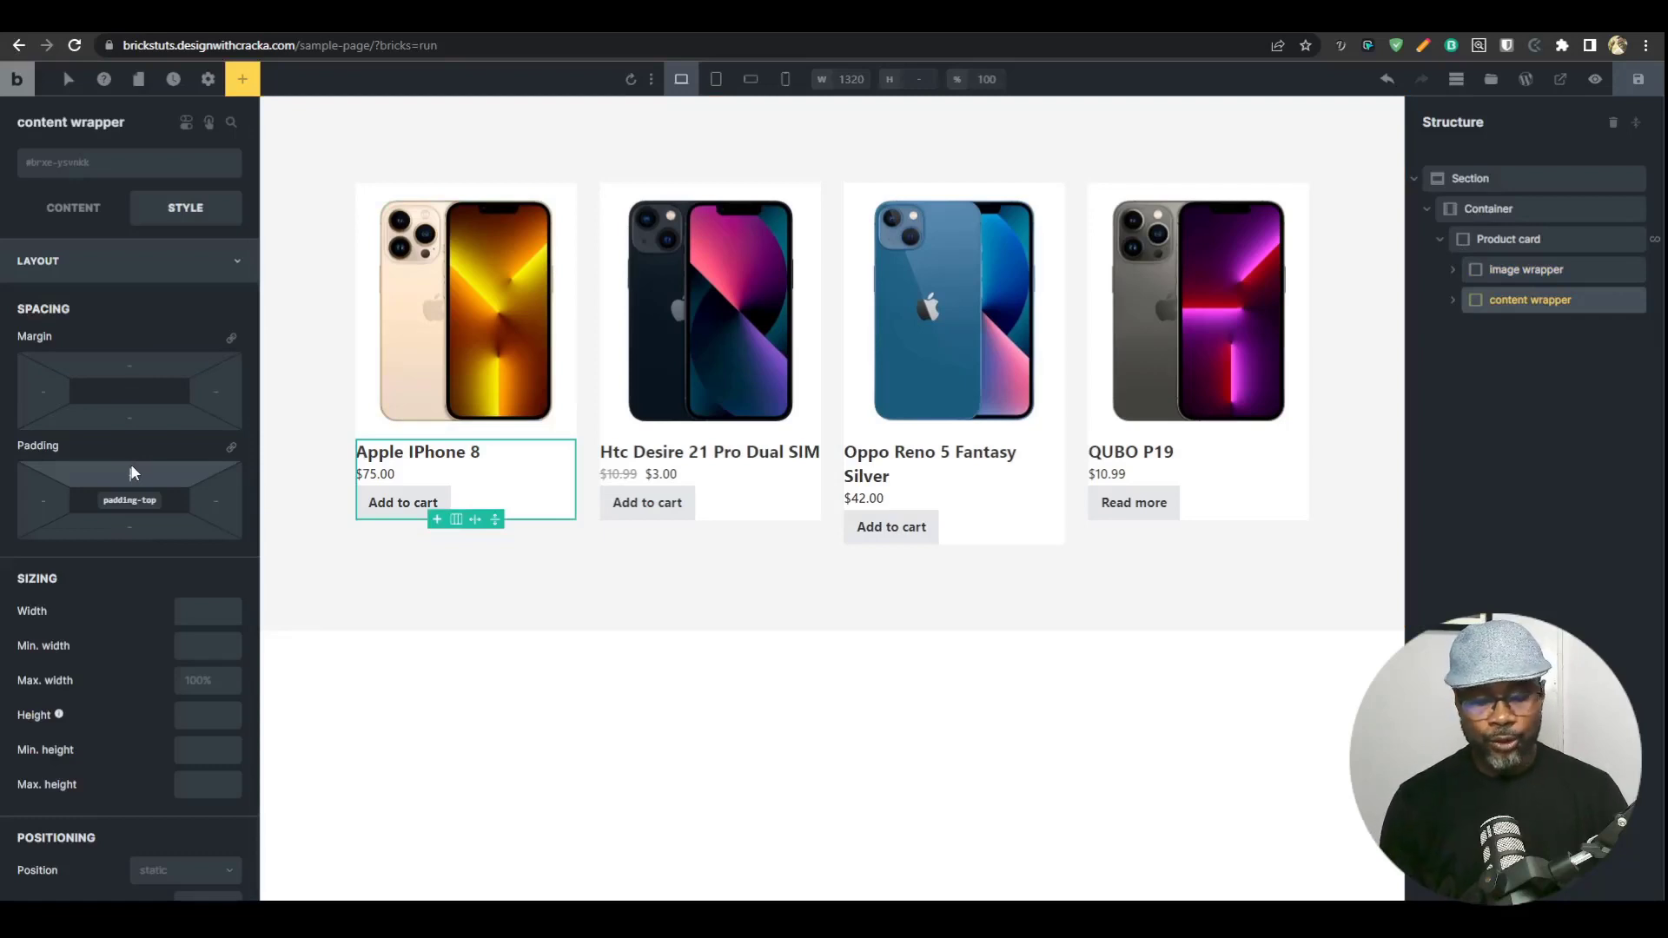
pyautogui.write('2rem')
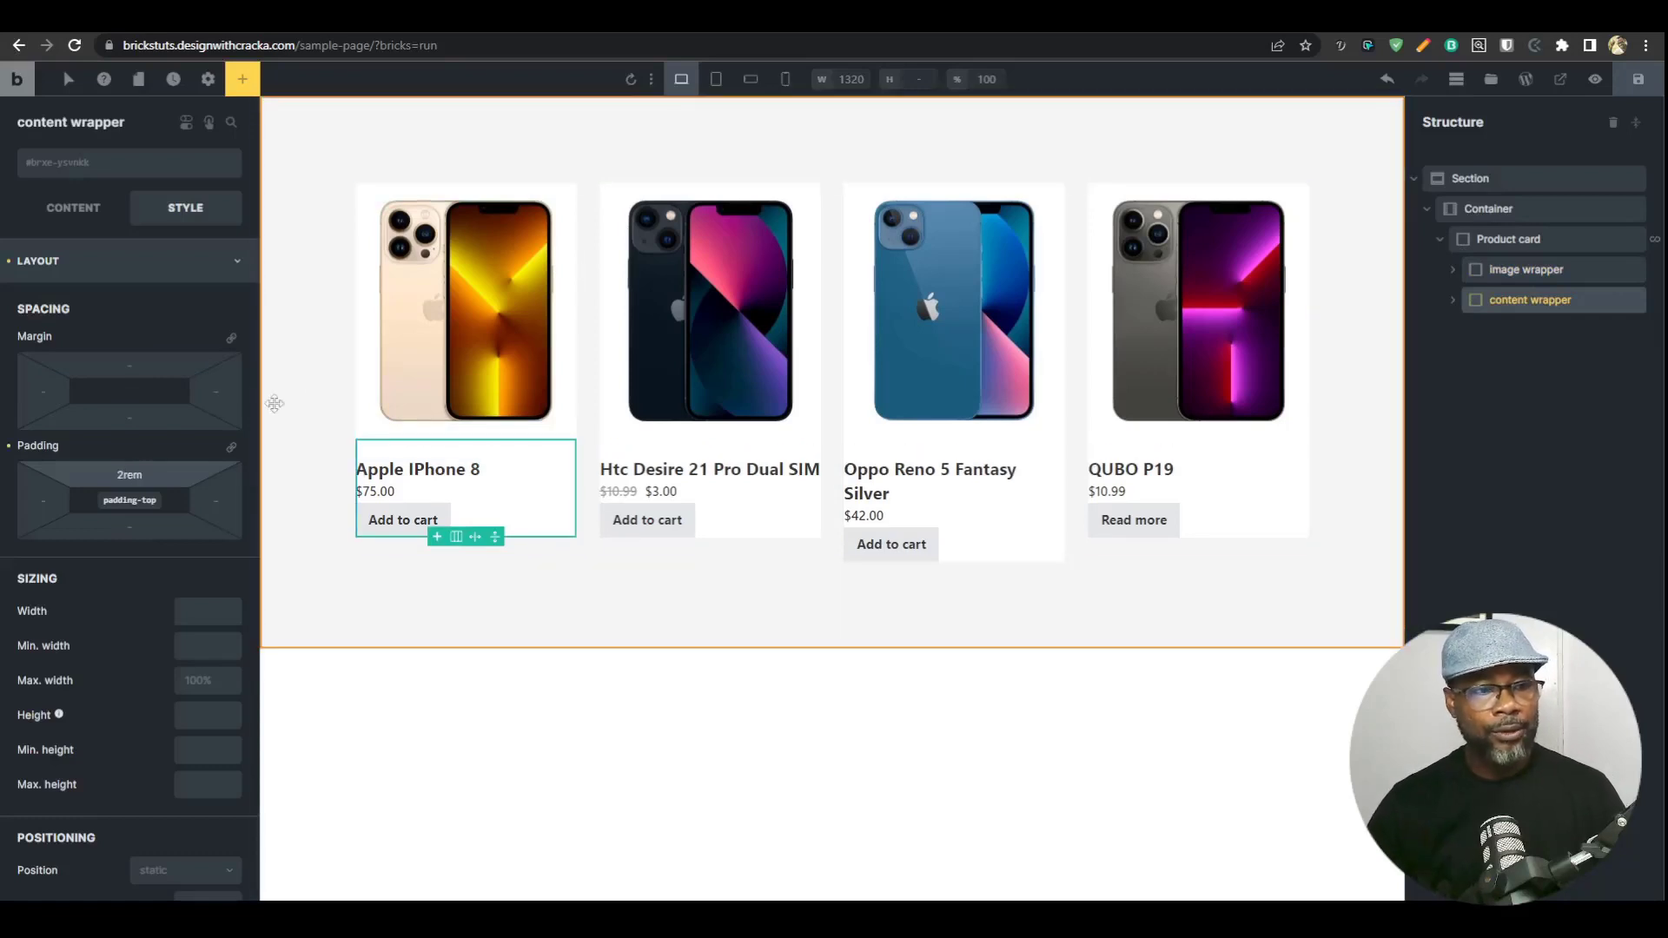
pyautogui.click(231, 448)
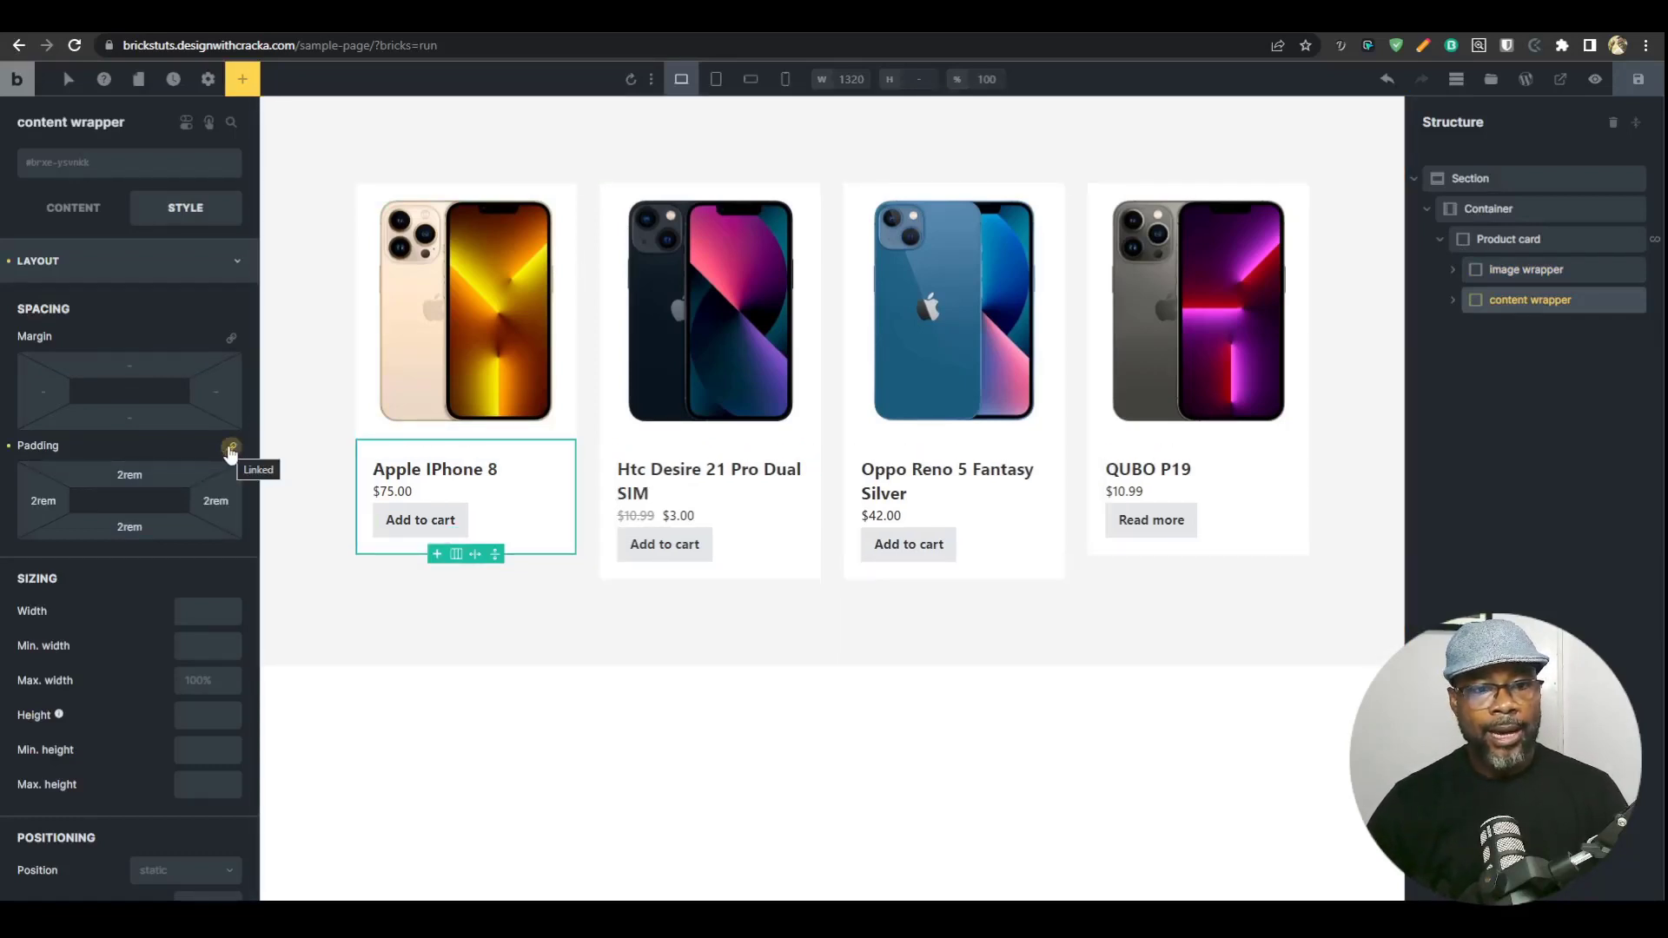
# Change the content wrapper's top padding to 0, save, and preview the page.
pyautogui.doubleClick(157, 476)
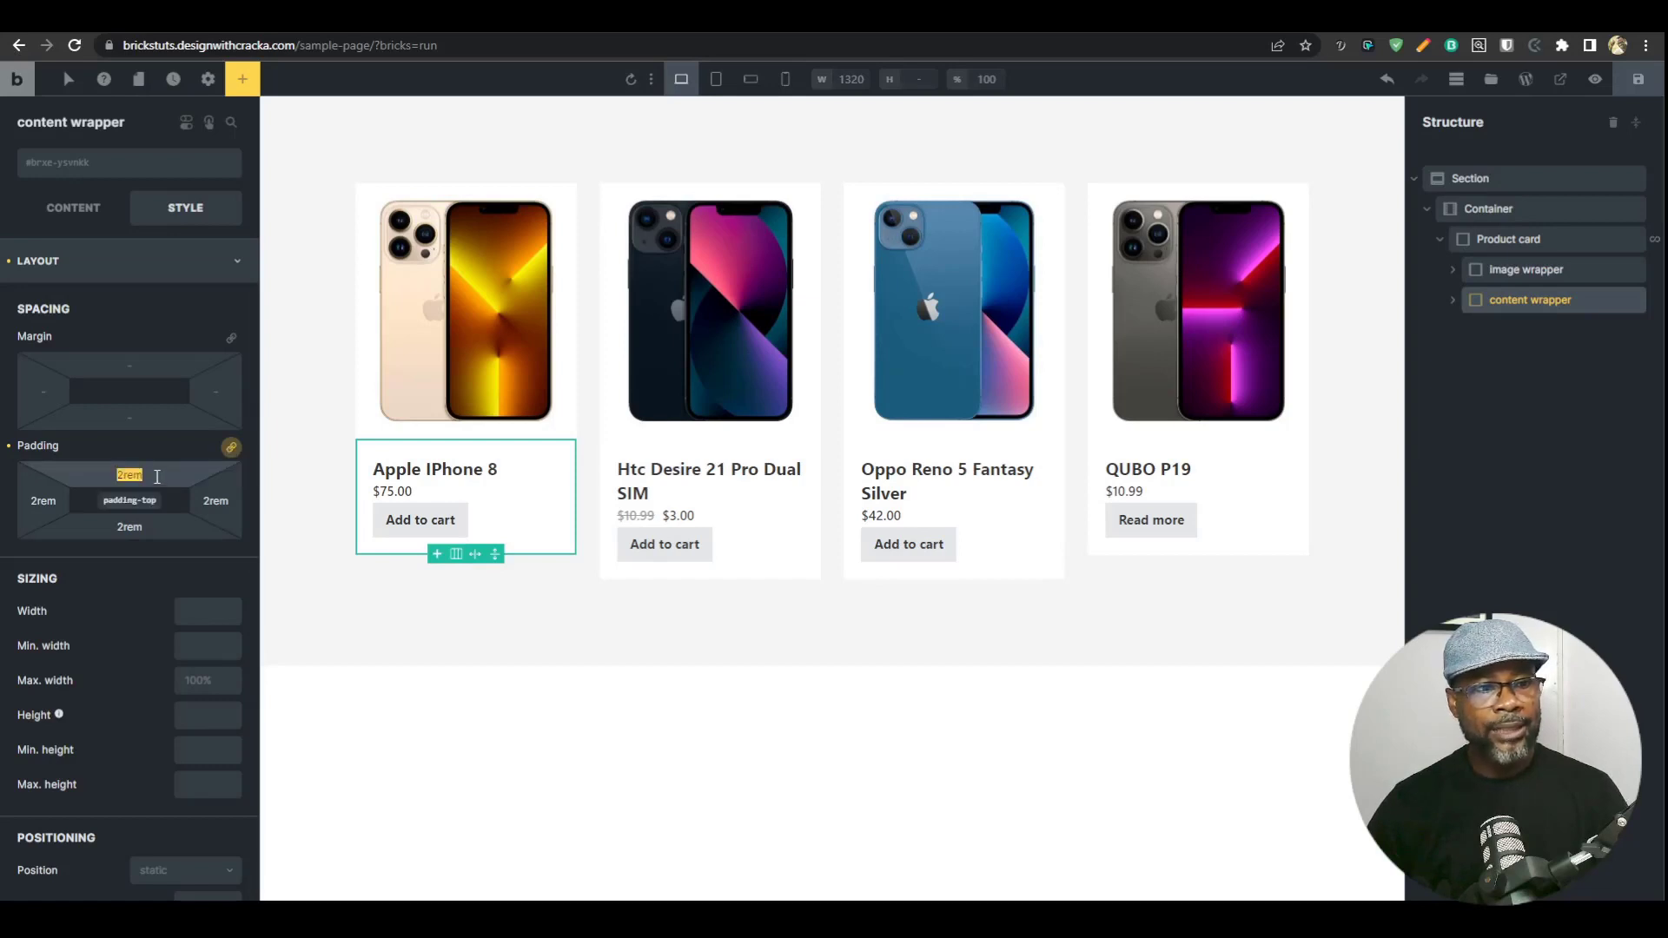
pyautogui.press('BackSpace')
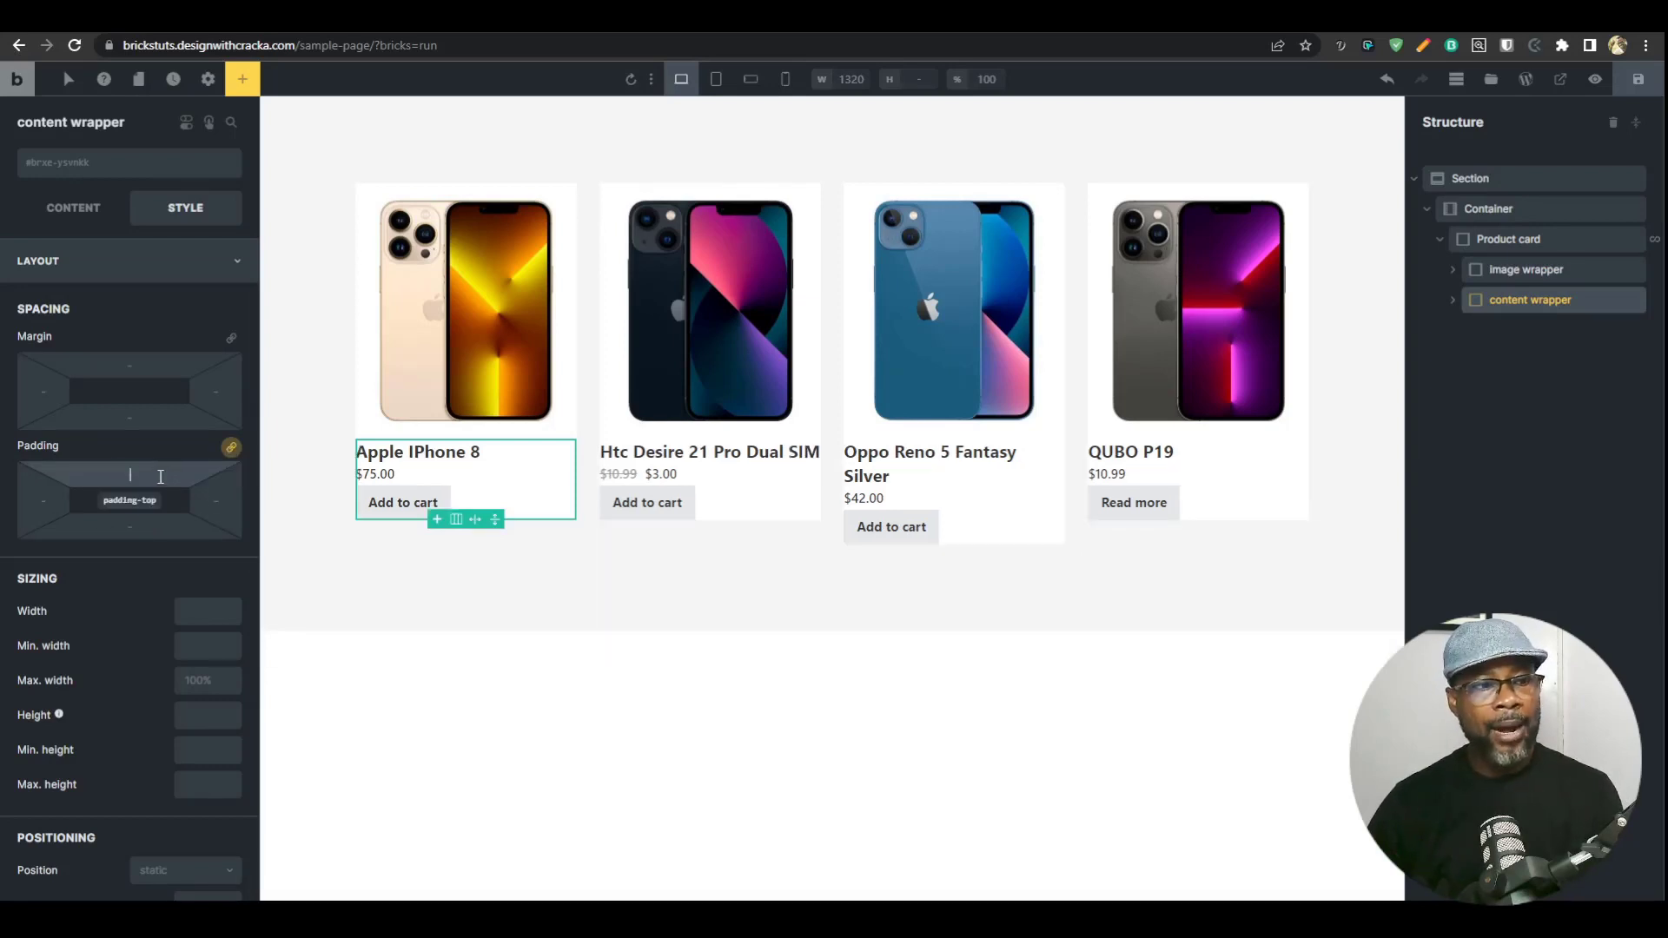
pyautogui.hotkey('ctrl', 'z')
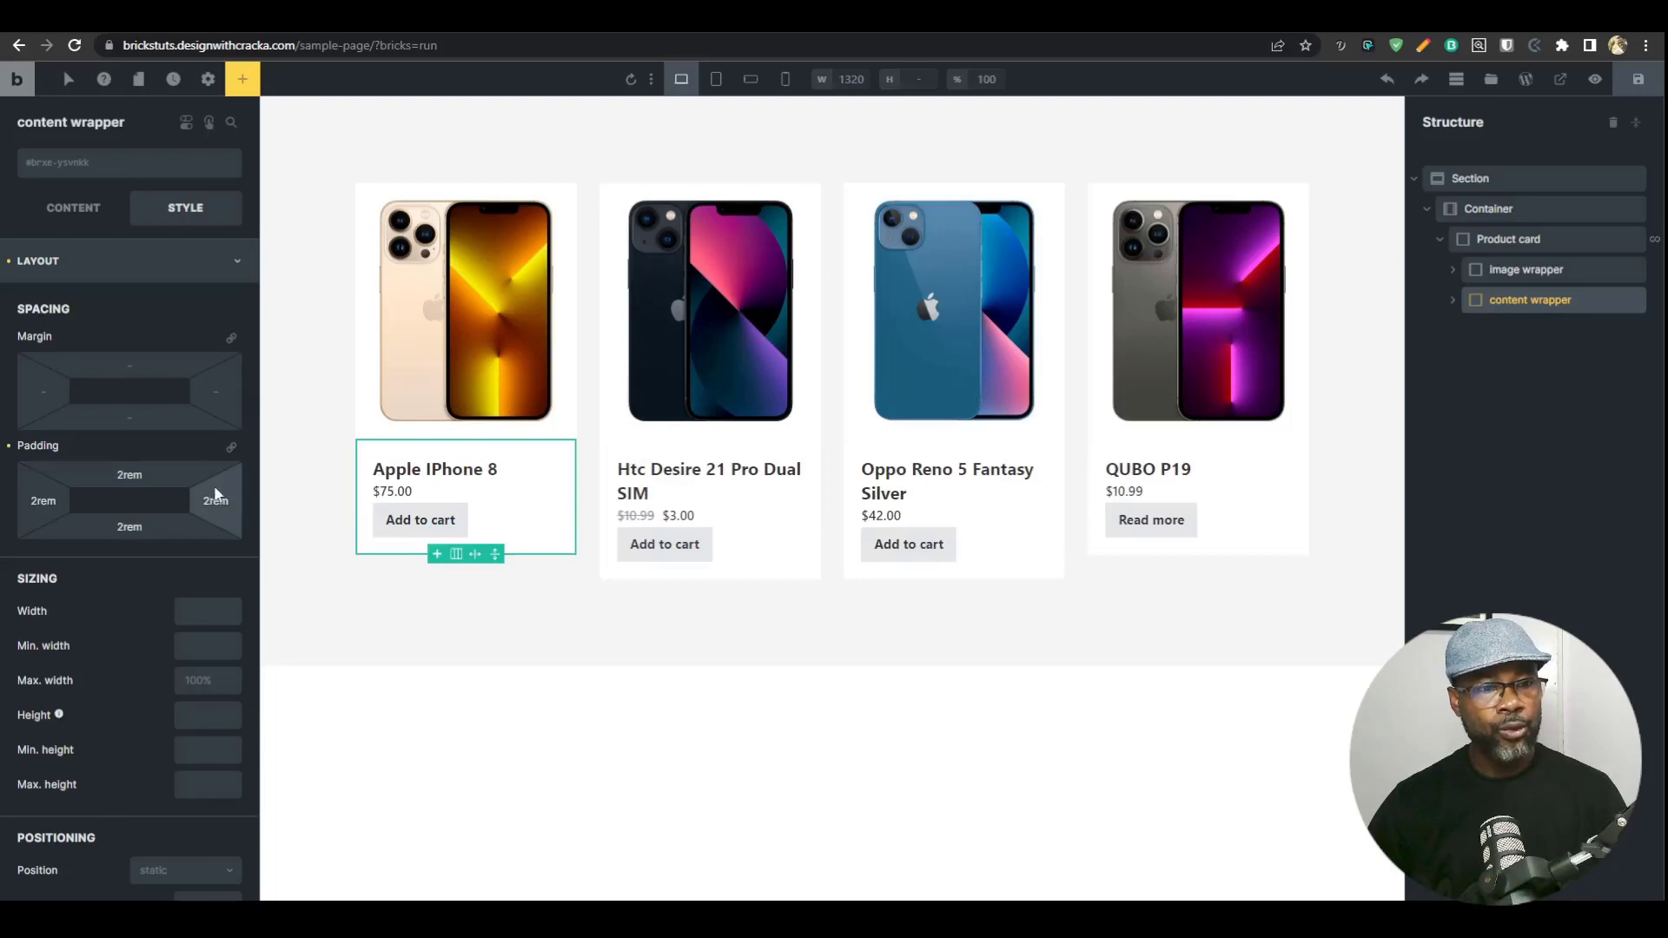
pyautogui.click(164, 476)
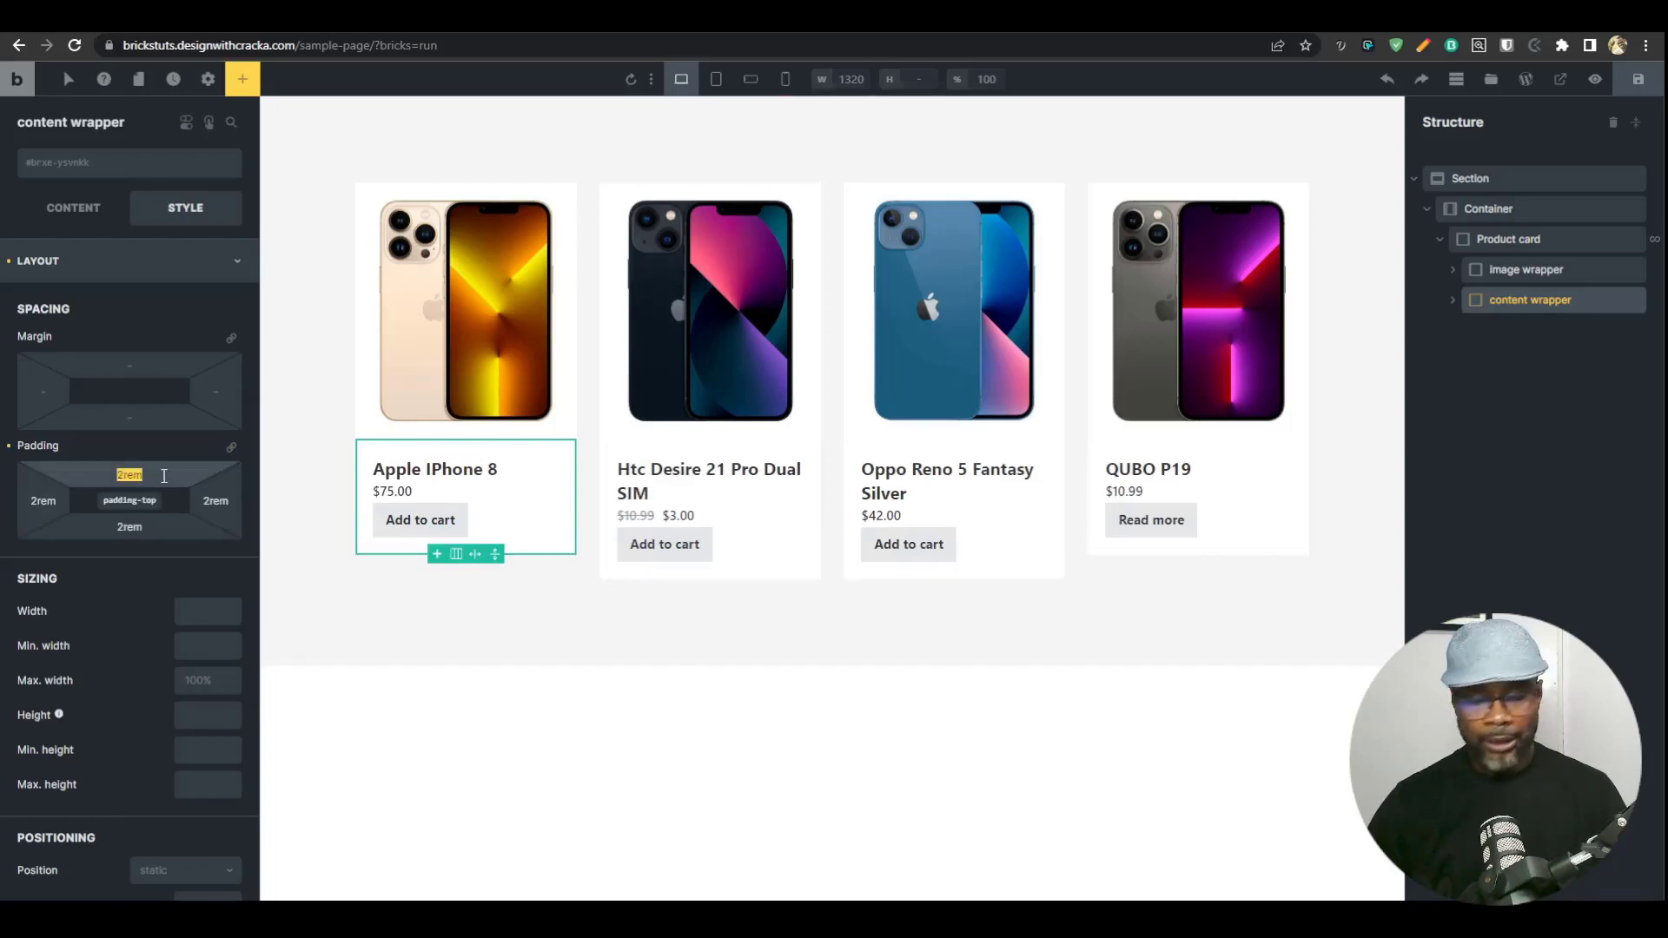
pyautogui.write('0')
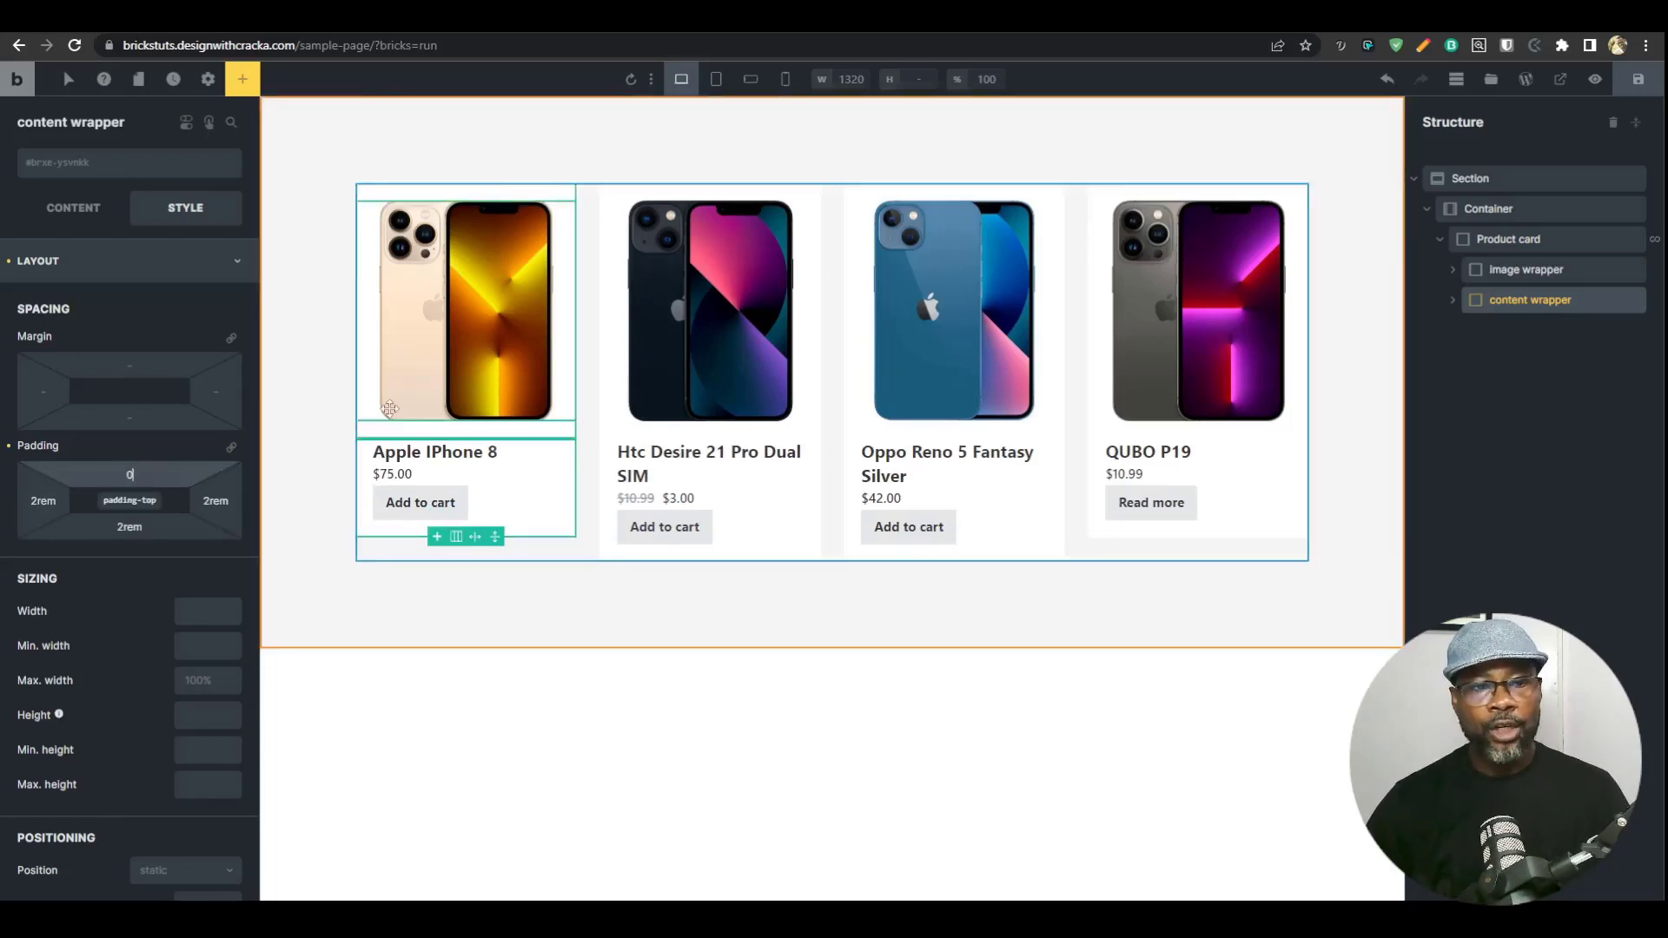
pyautogui.click(1637, 79)
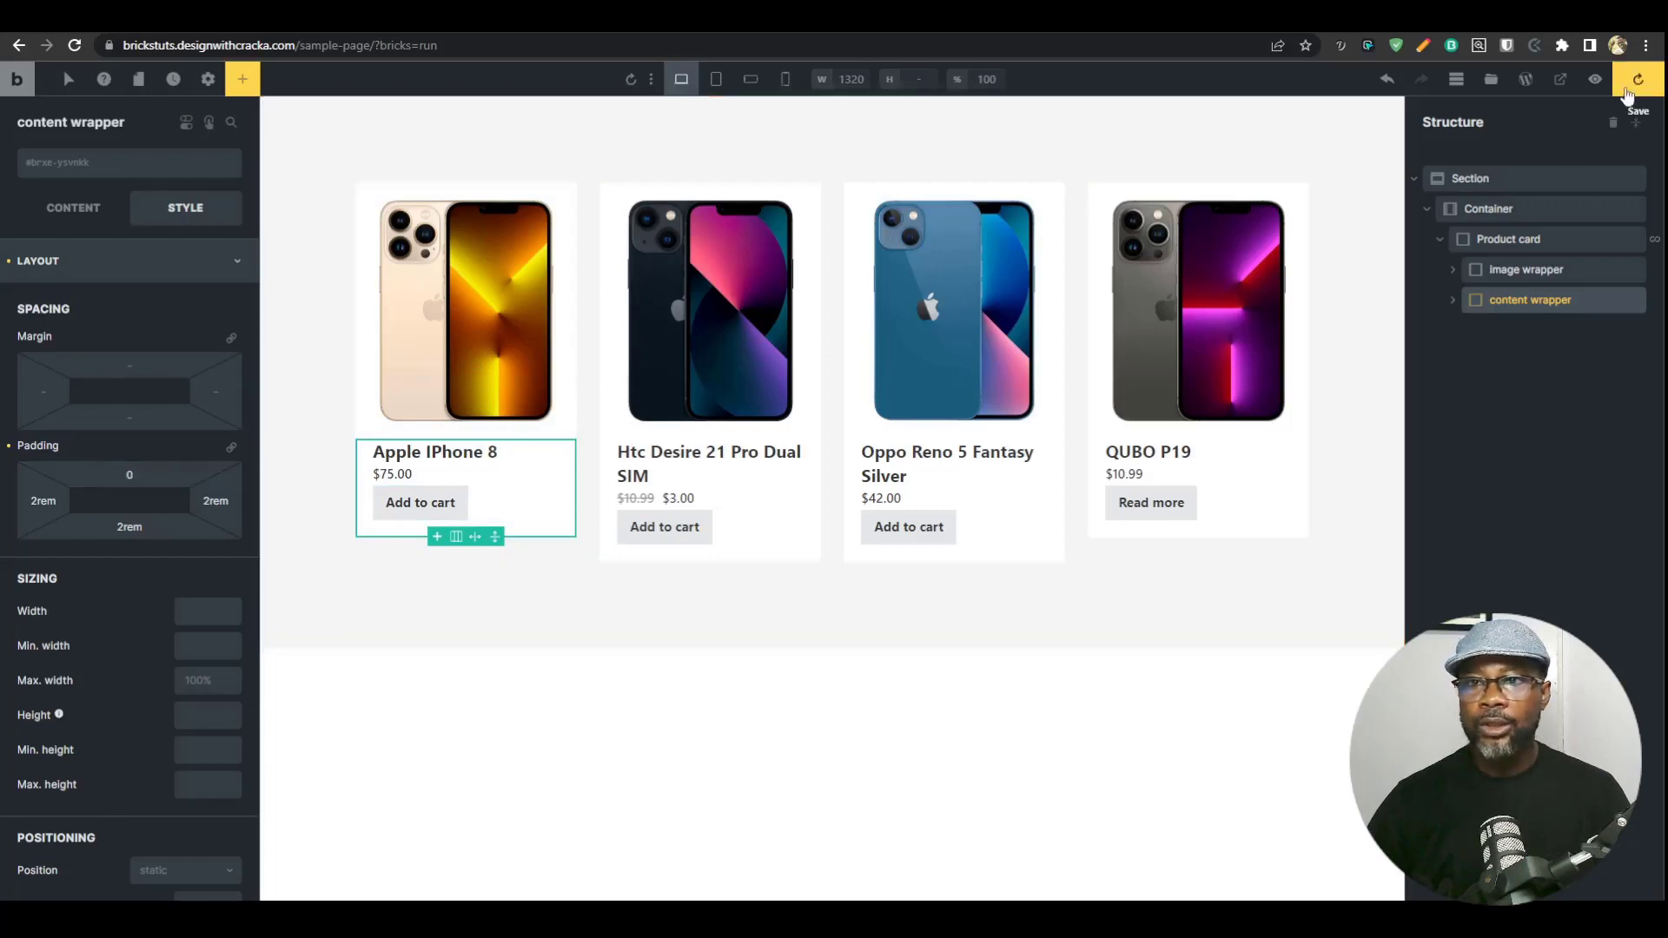
pyautogui.hotkey('ctrl', 'shift', 'p')
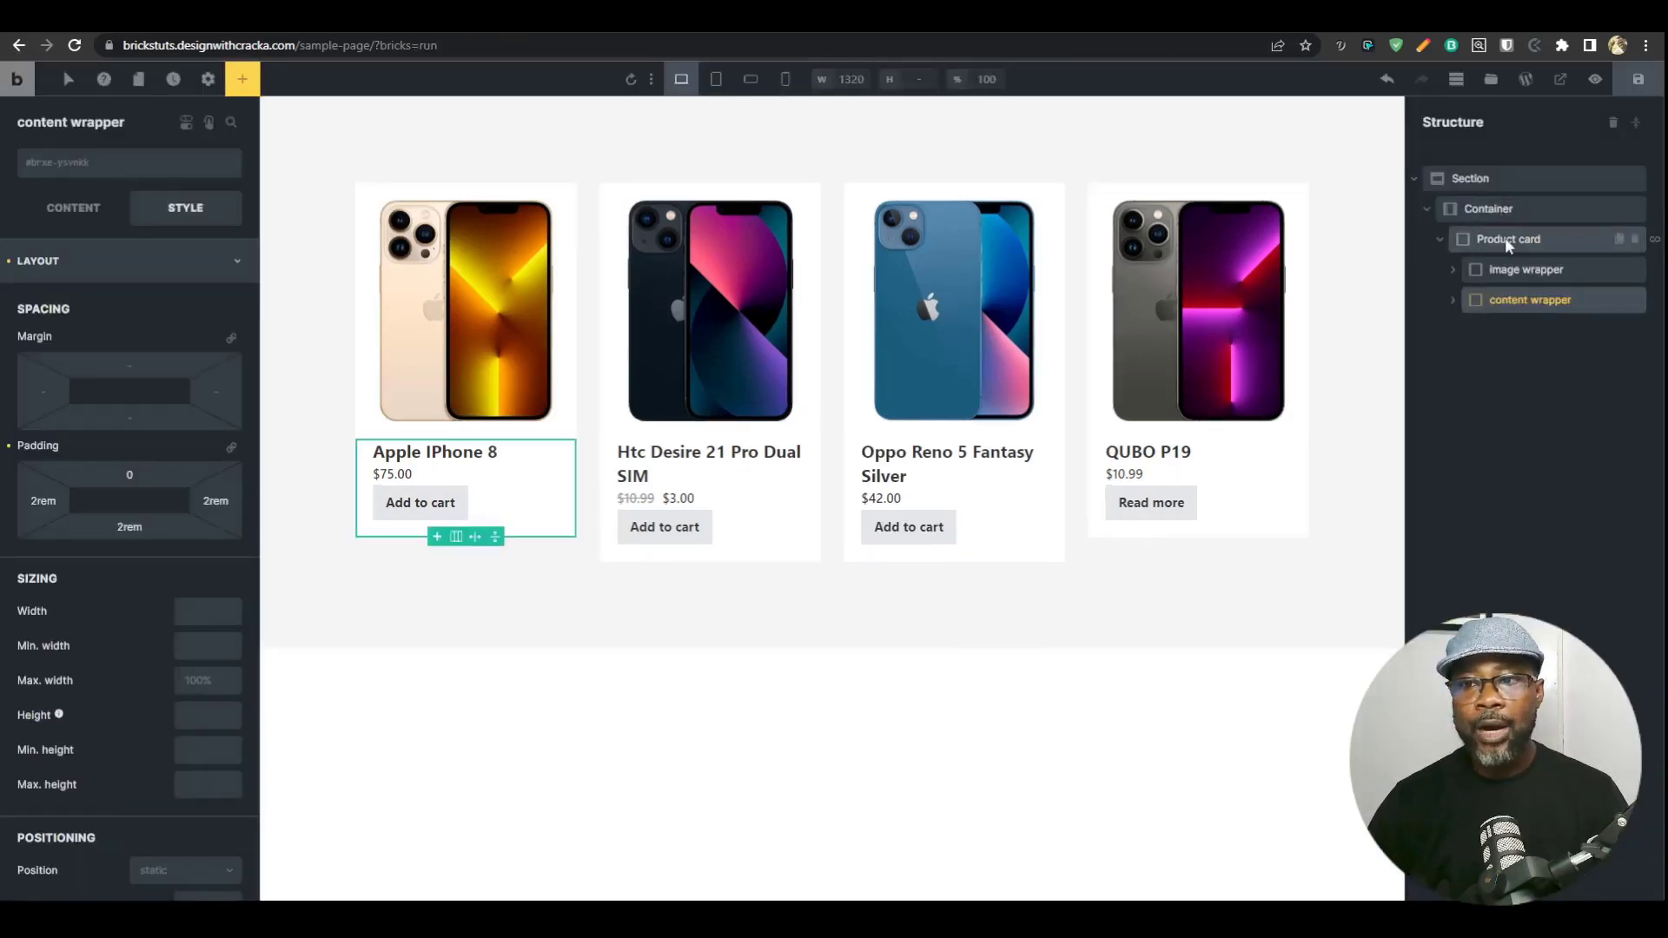
# Set the cards' Container to row direction with Stretch cross-axis alignment, then save and preview.
pyautogui.click(1507, 241)
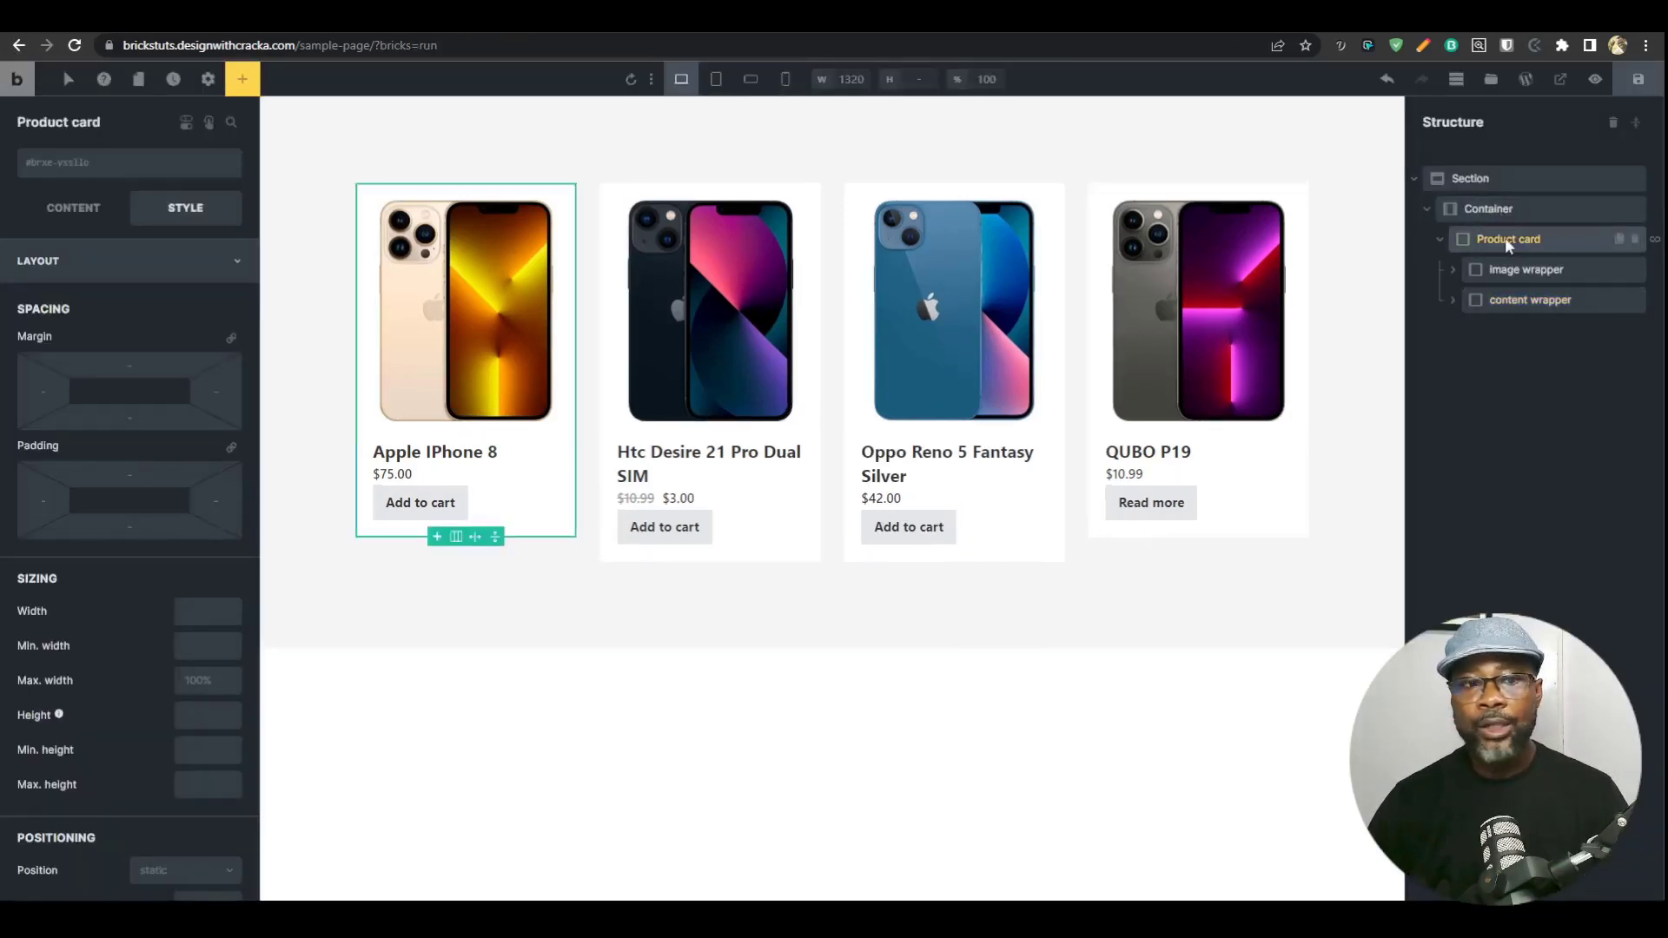
pyautogui.click(62, 219)
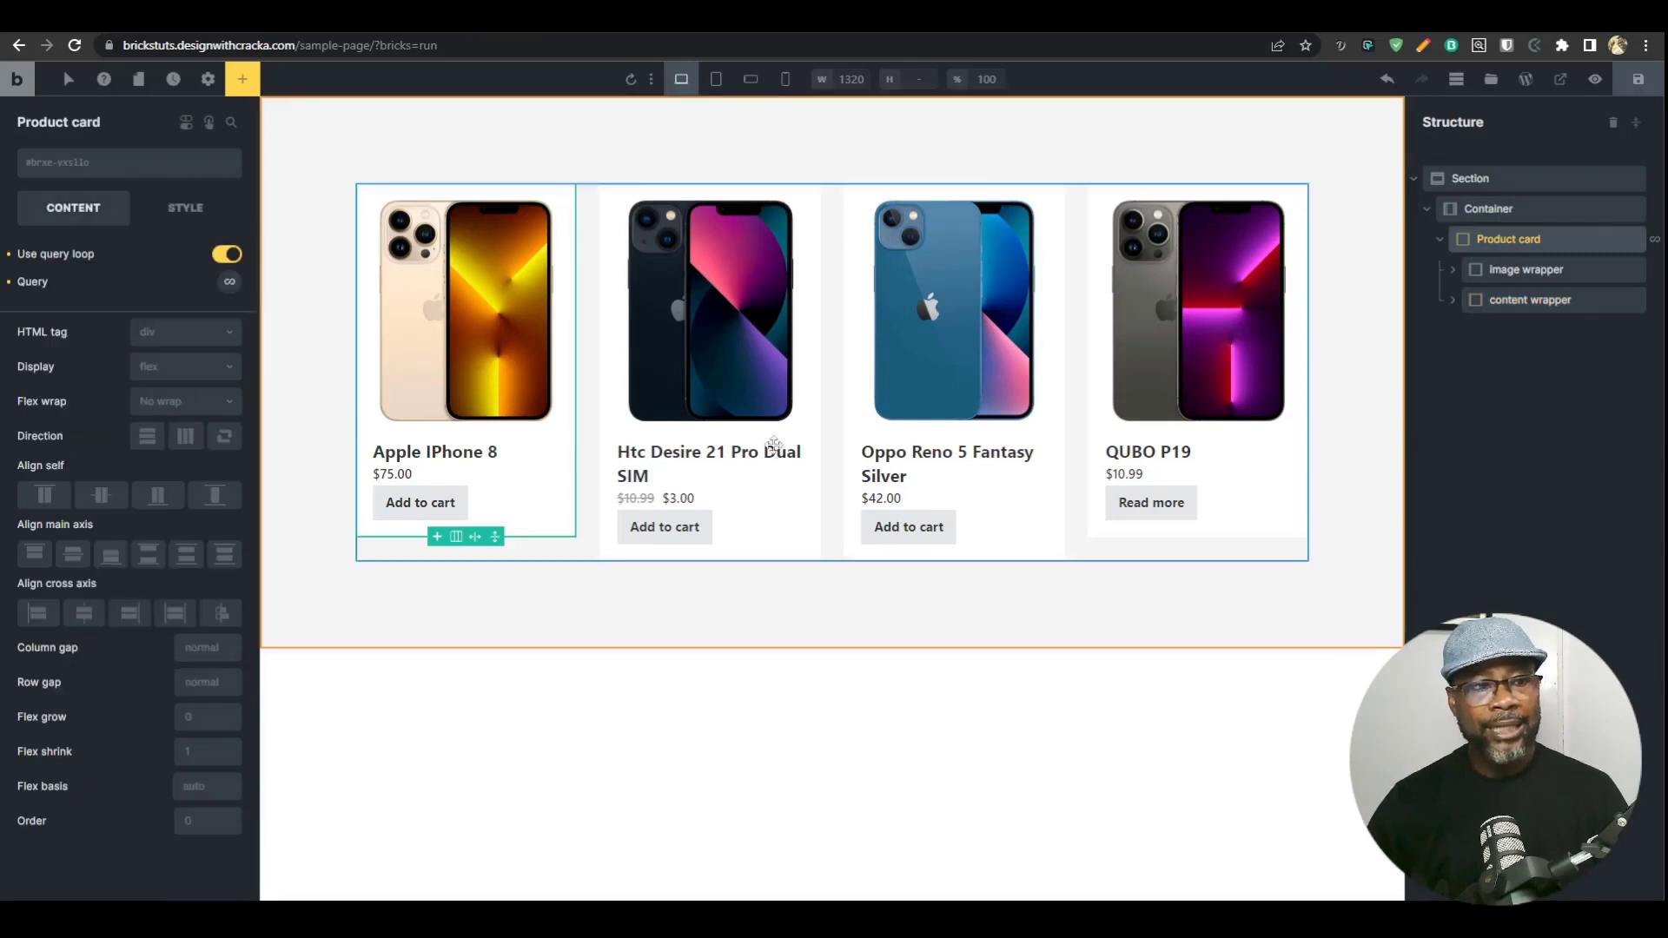
pyautogui.click(1439, 239)
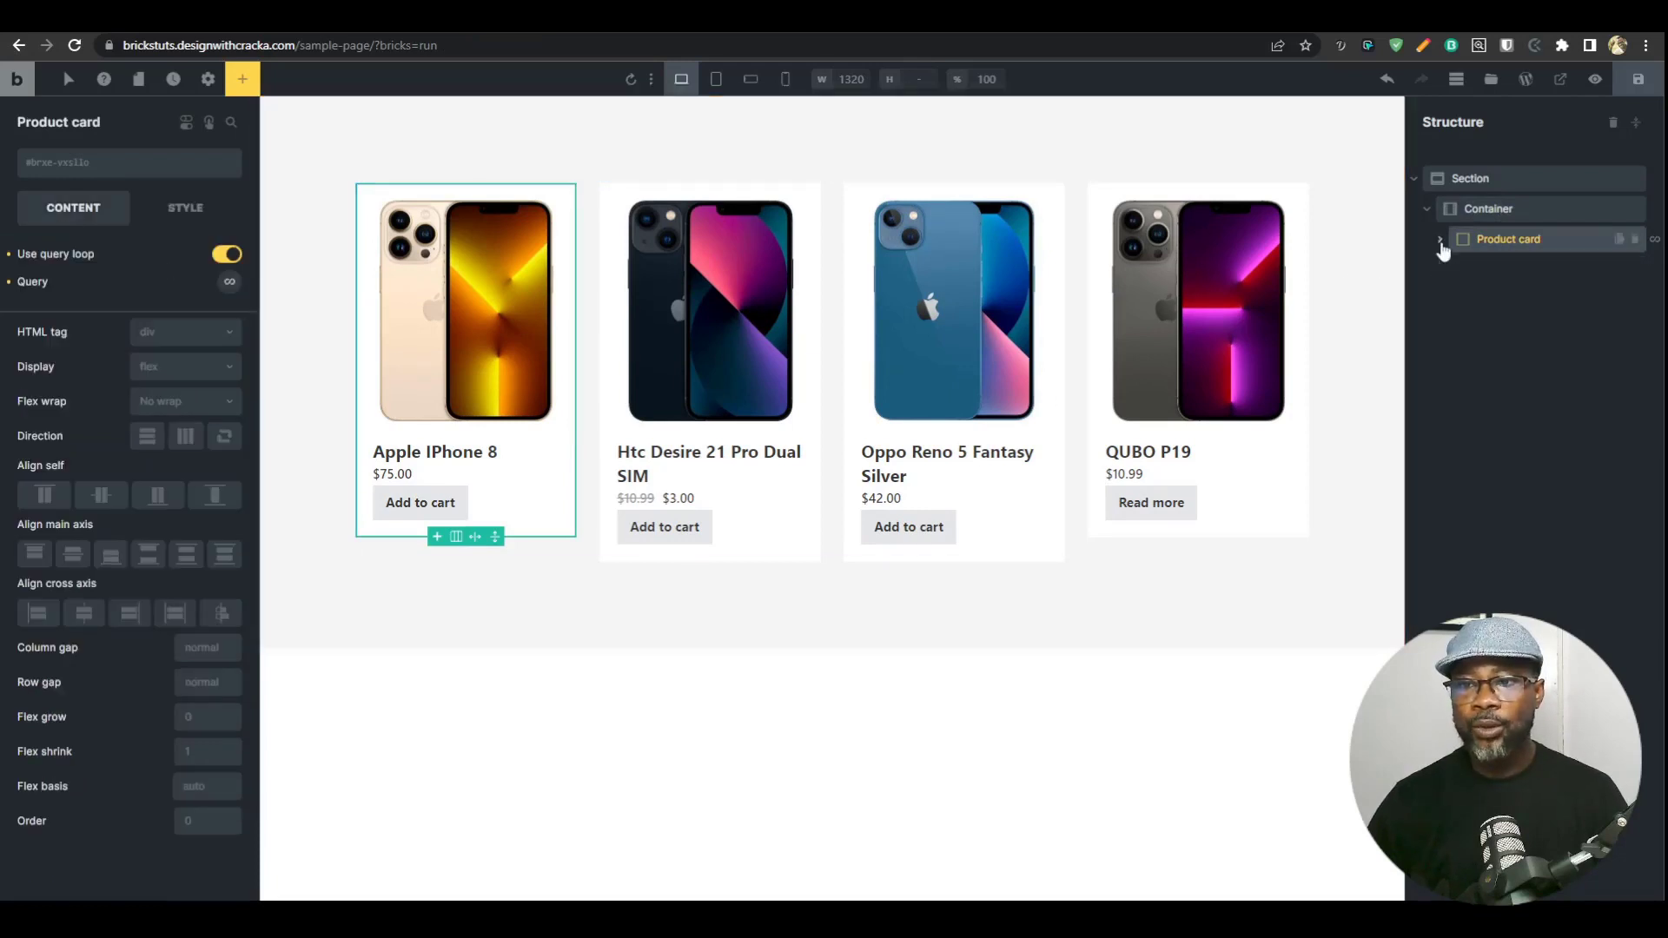
pyautogui.click(1496, 212)
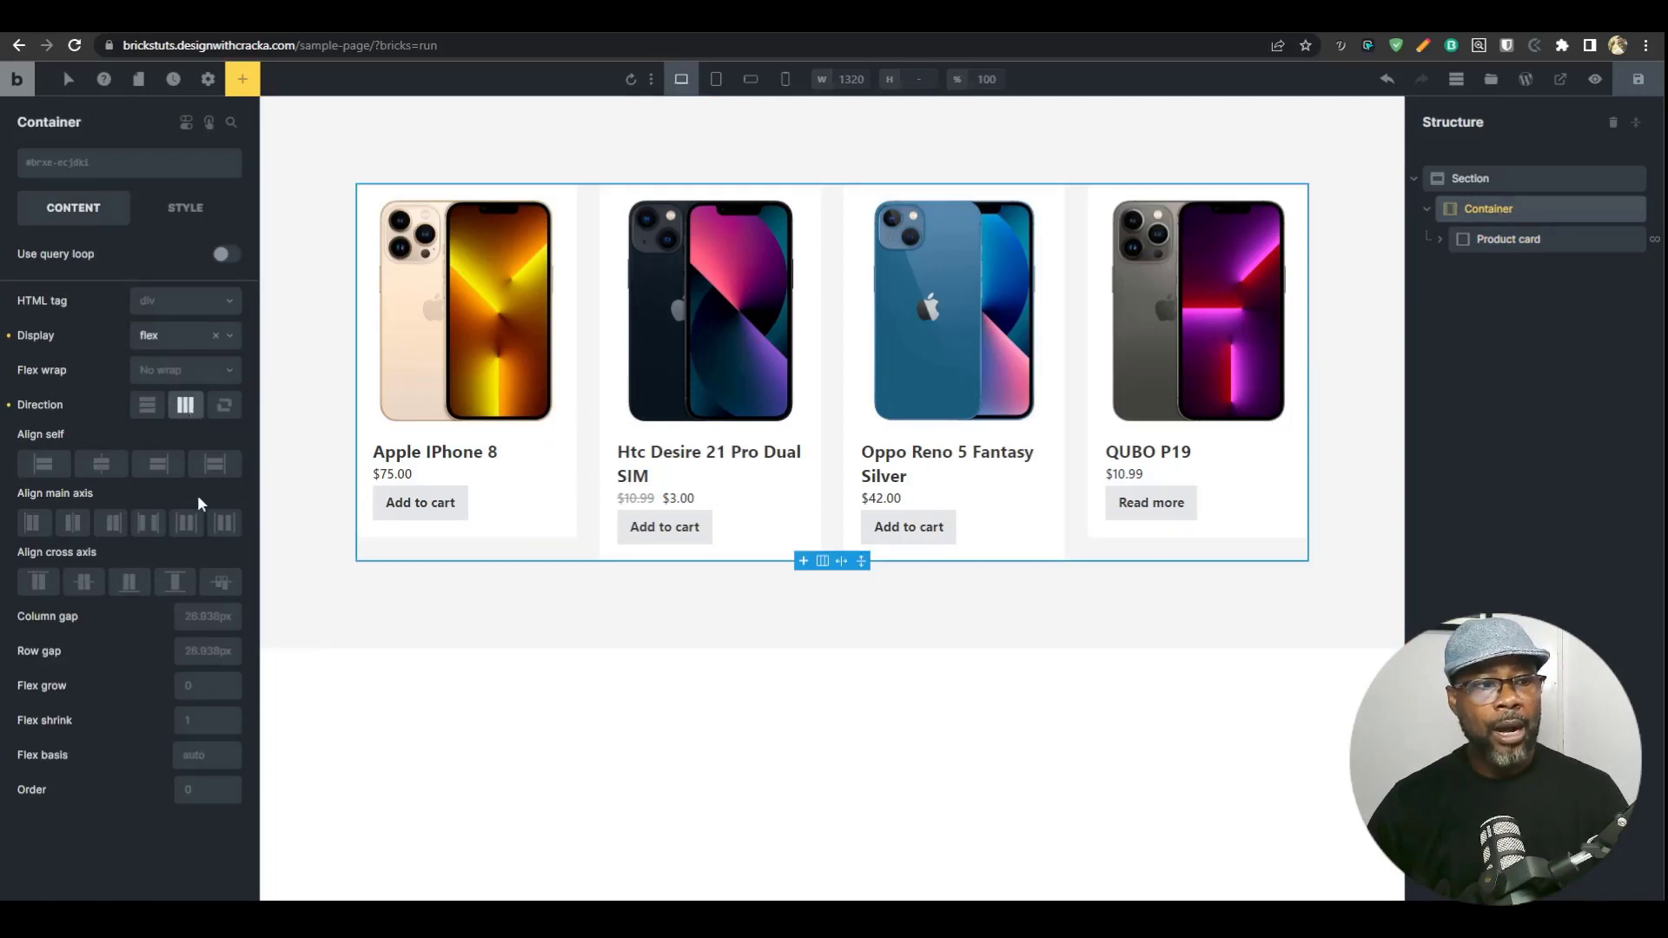
pyautogui.click(185, 415)
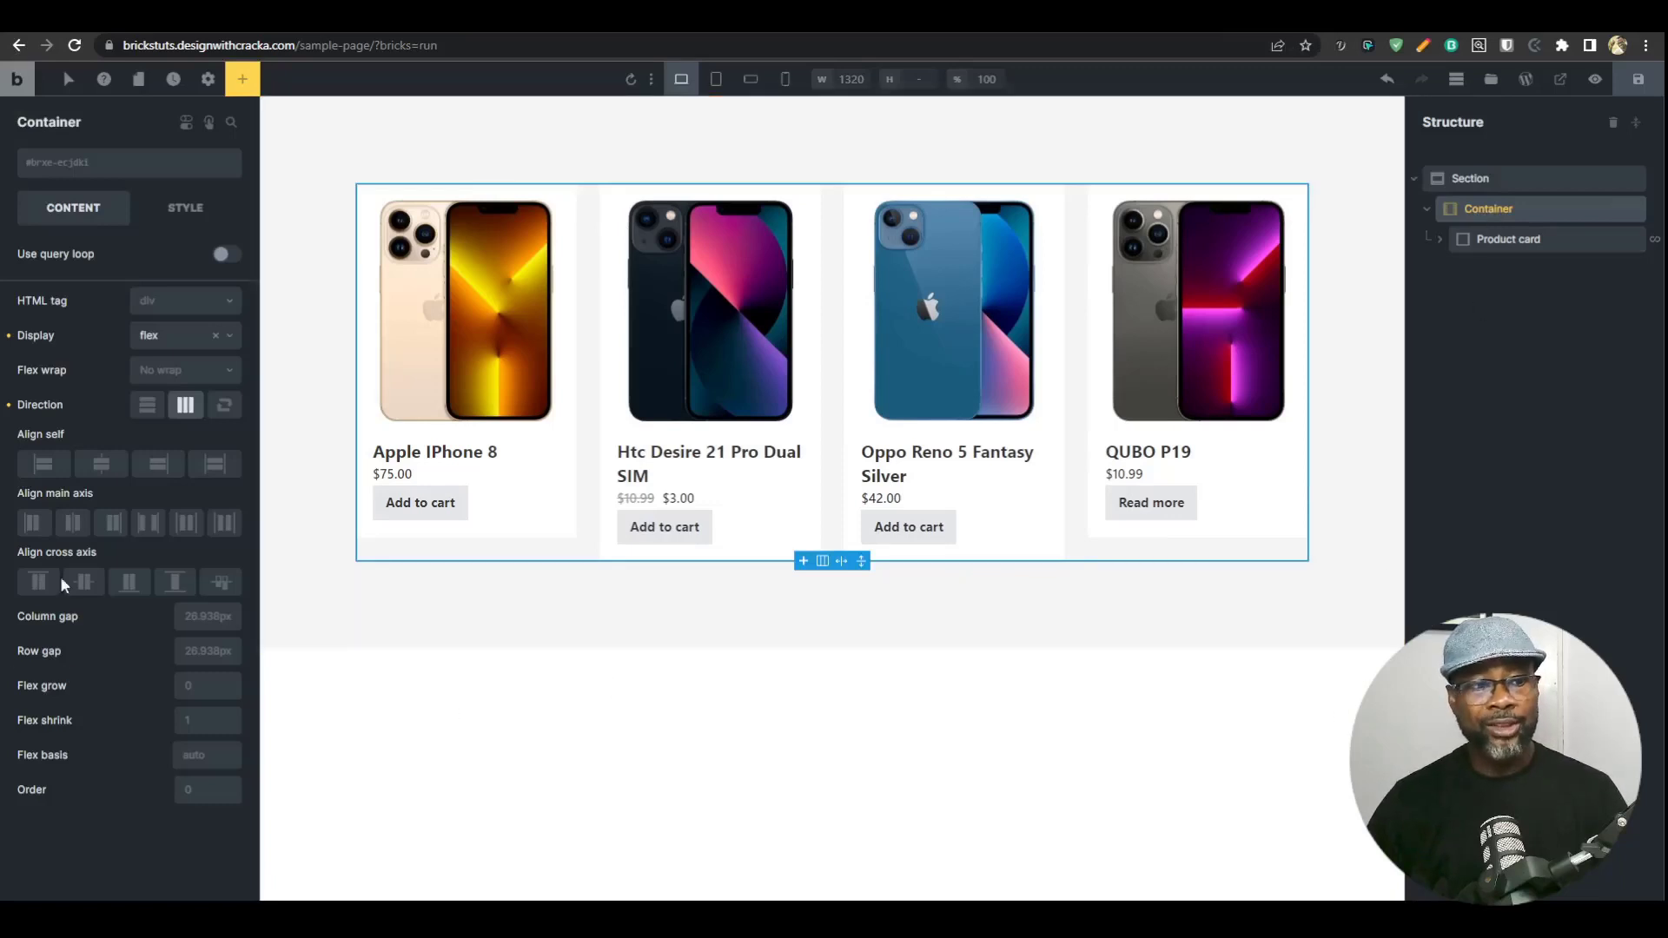
pyautogui.click(175, 582)
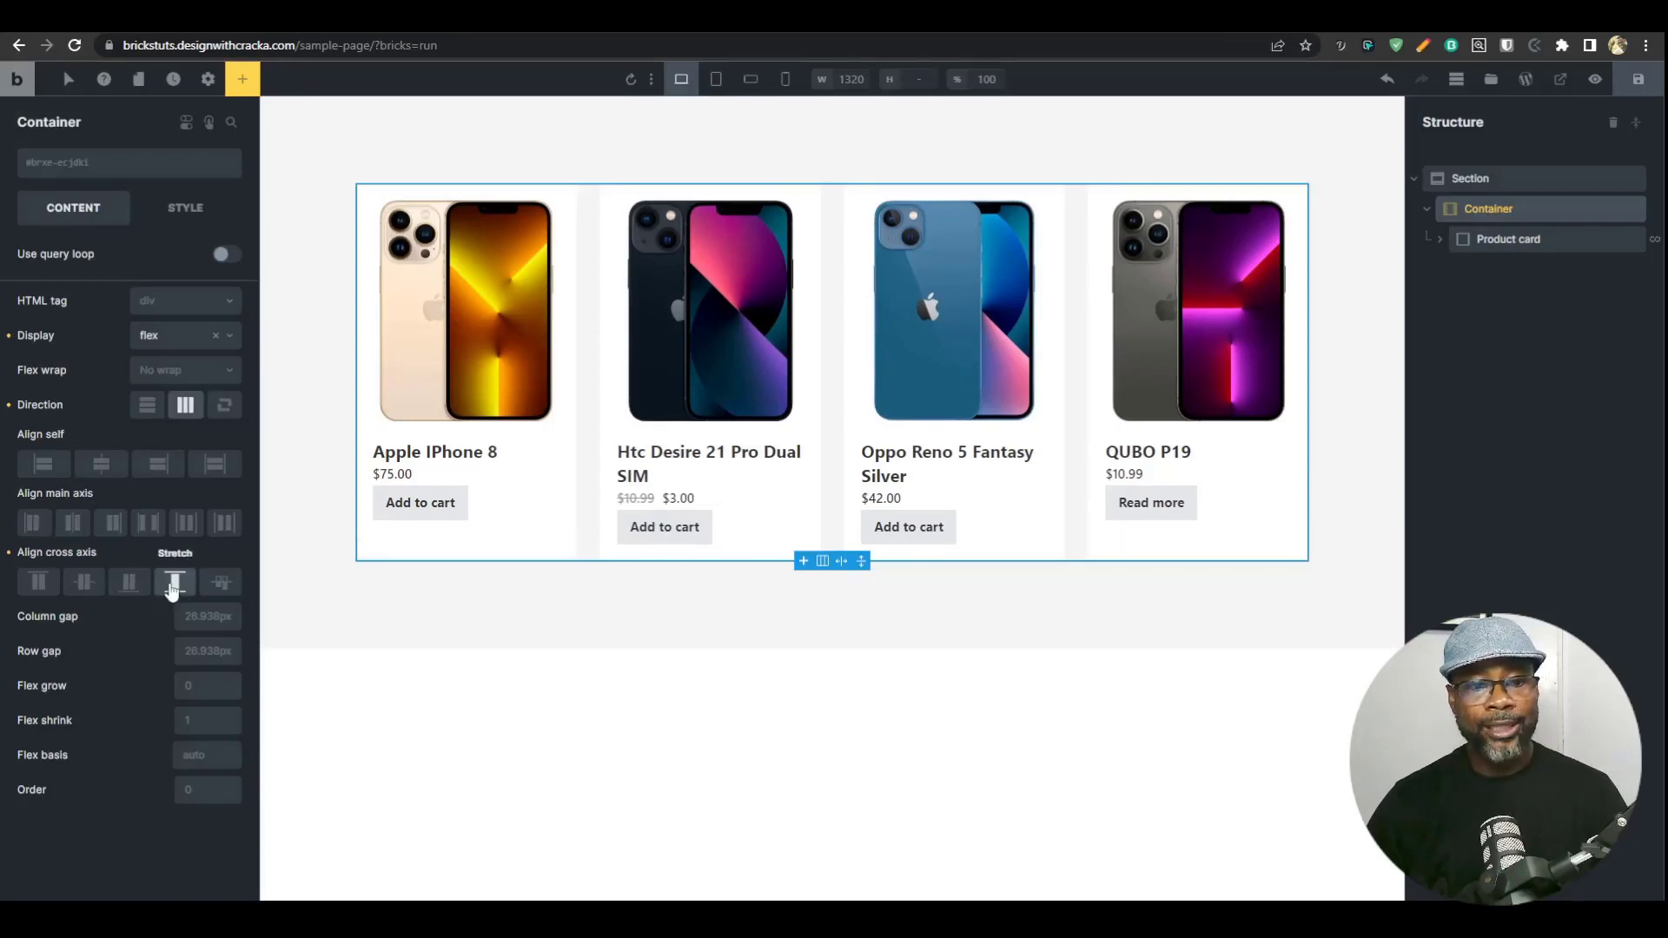
pyautogui.click(1647, 81)
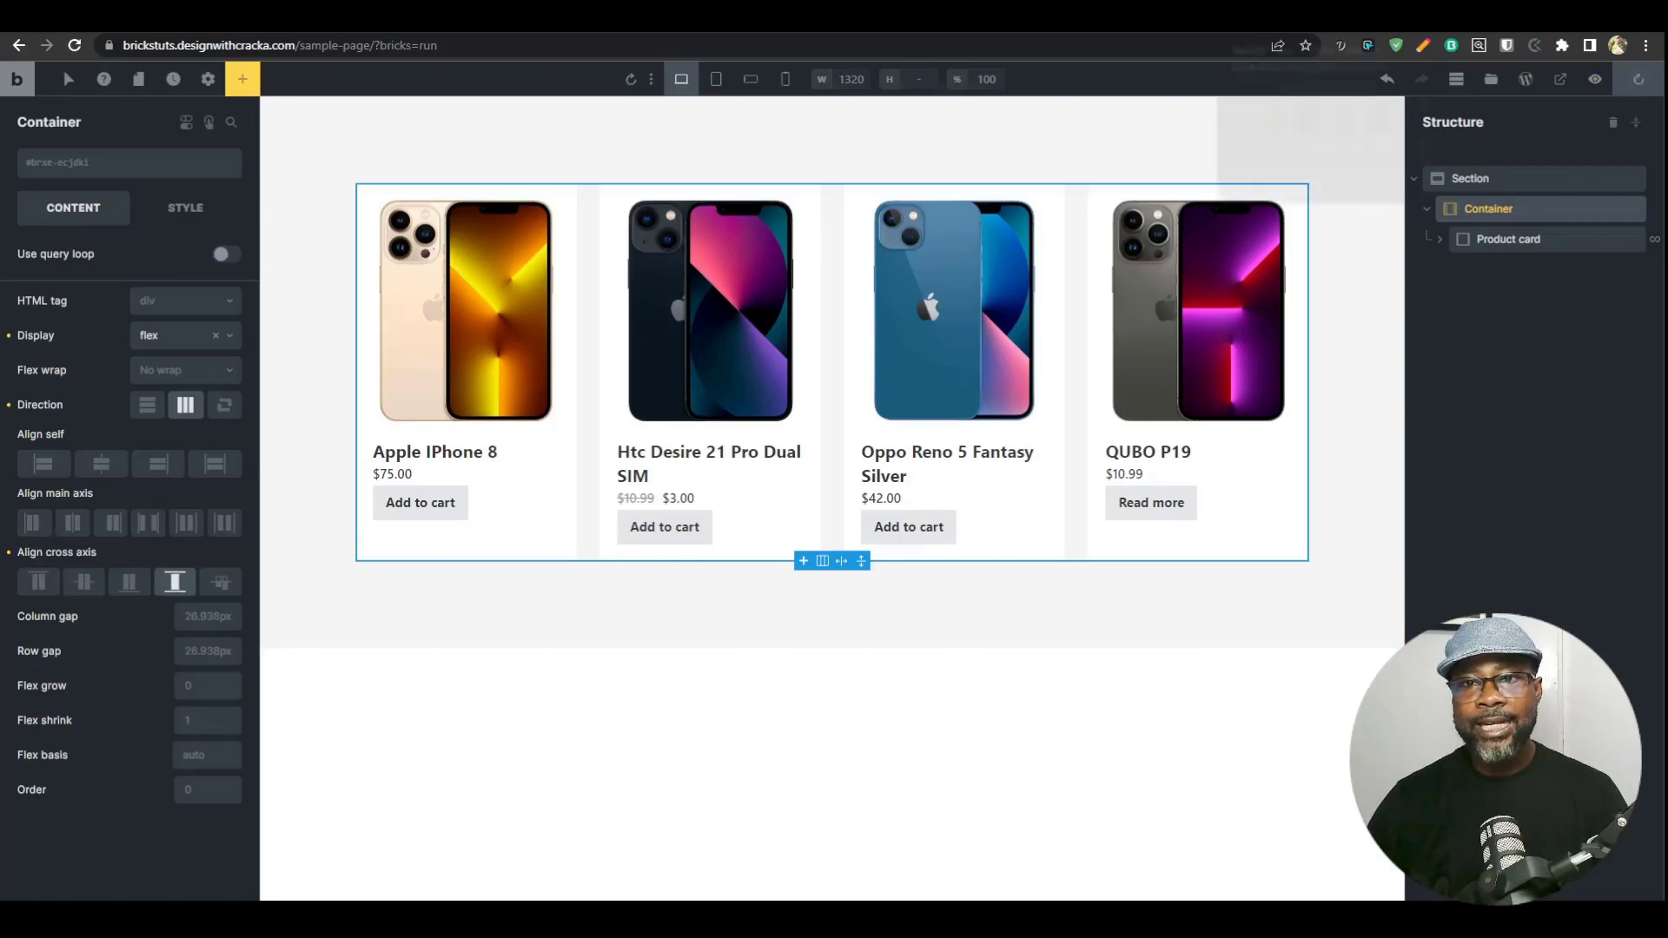
pyautogui.click(1595, 79)
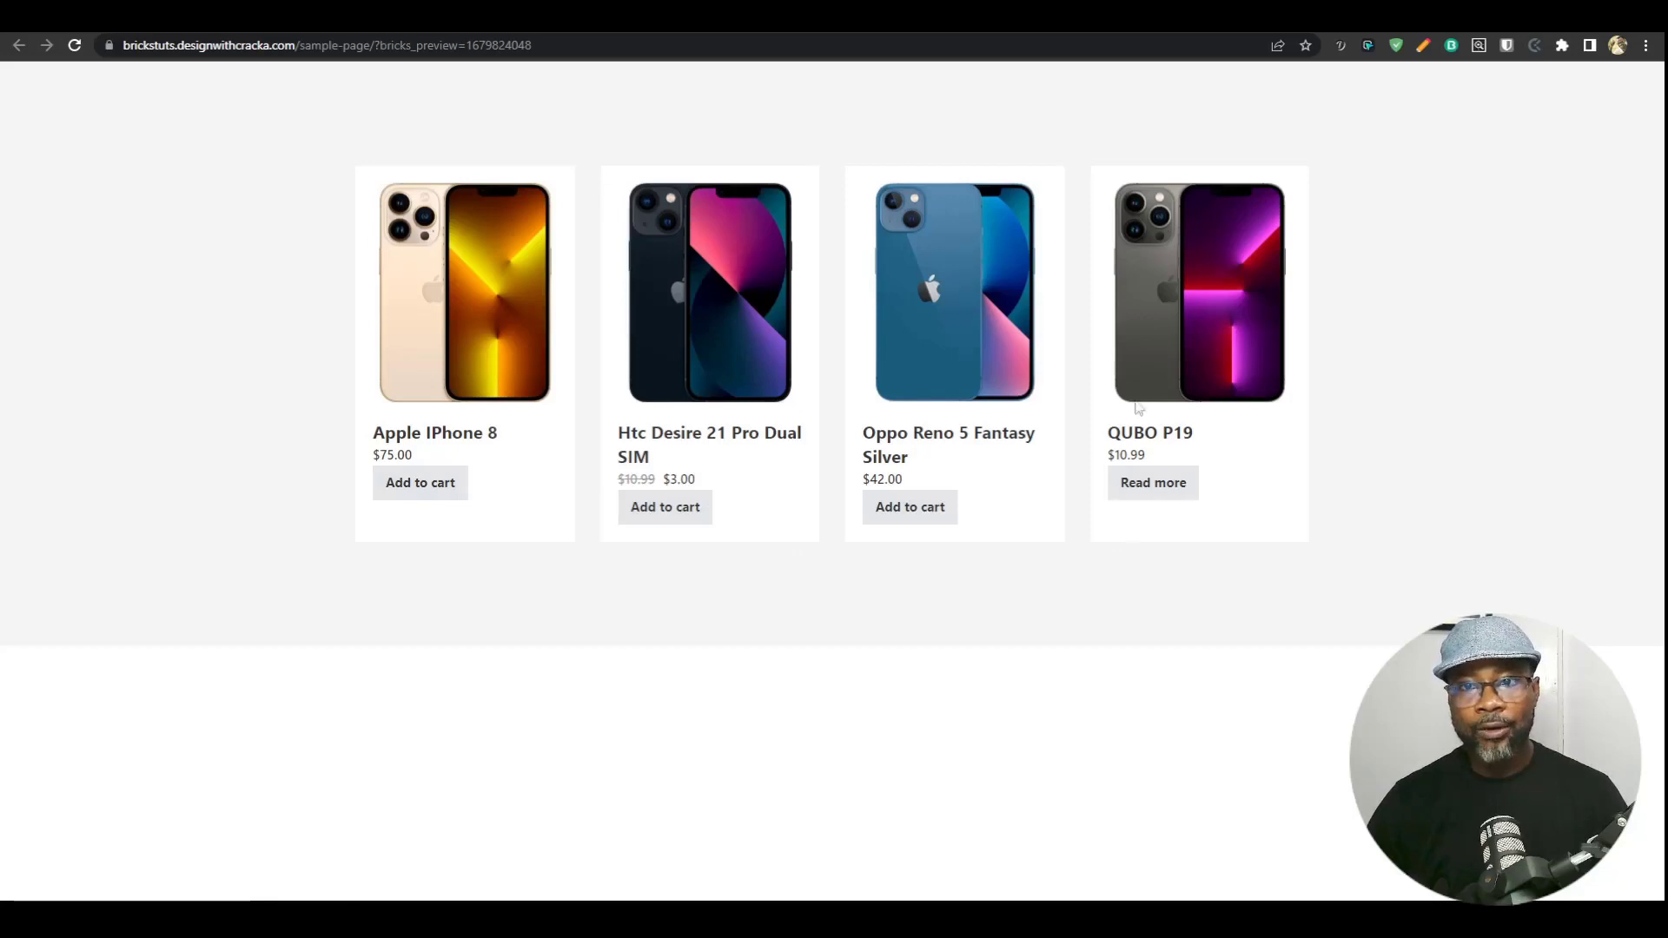
# Select the Add to cart element inside content wrapper and set its Margin top to auto.
pyautogui.click(1251, 18)
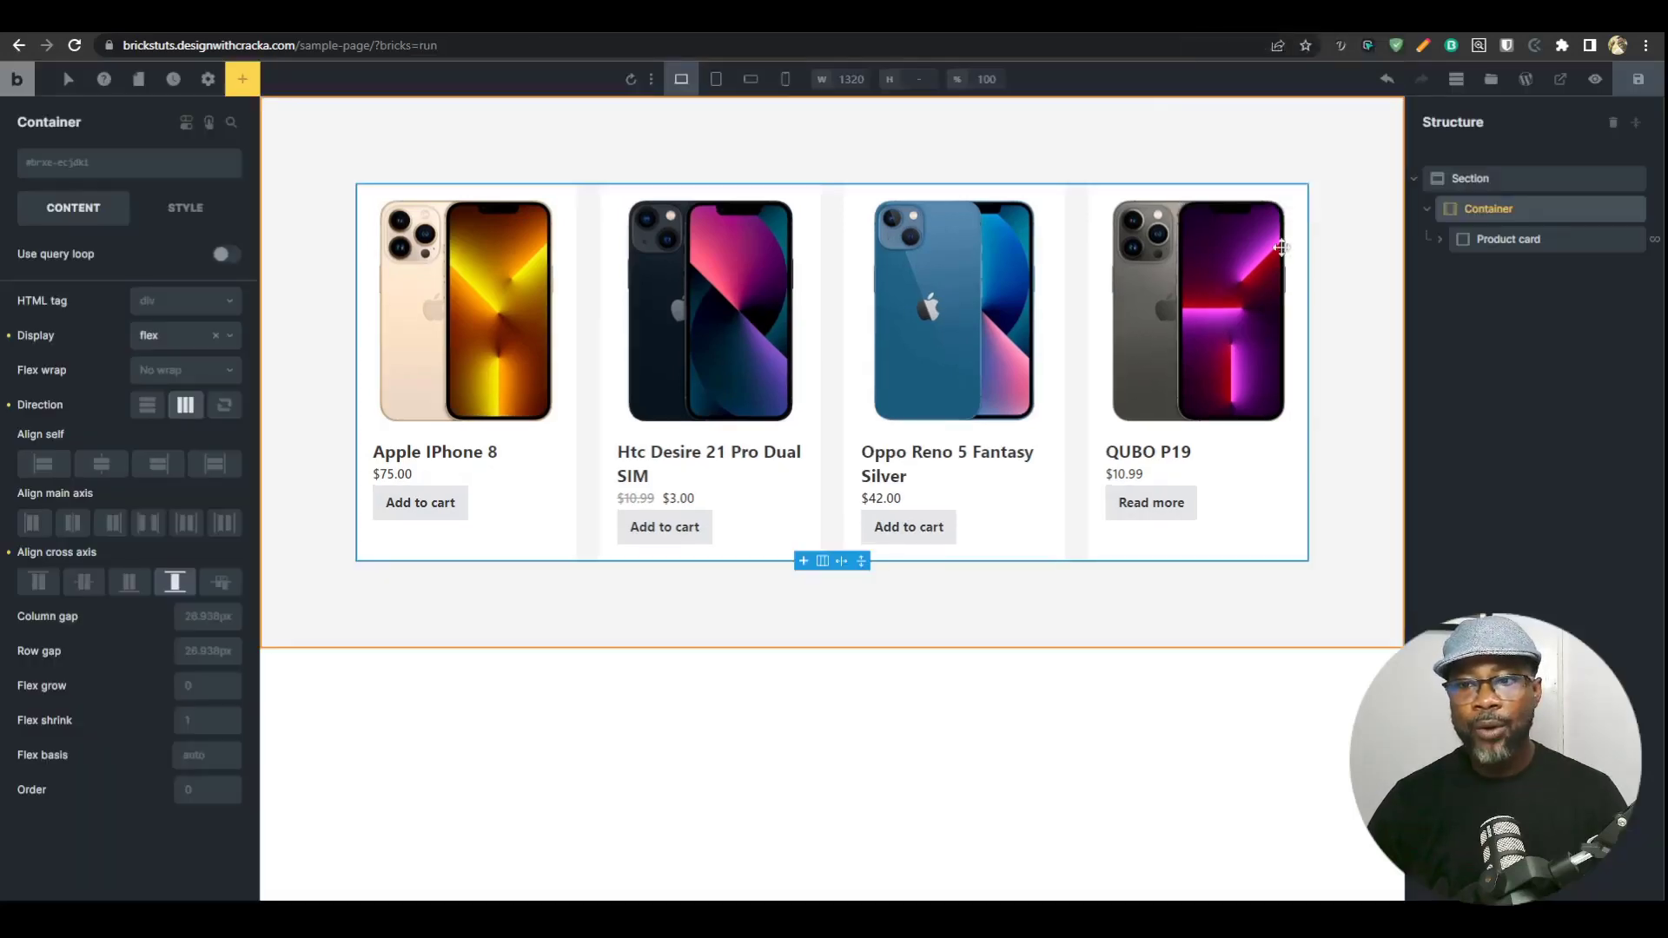
pyautogui.click(1440, 242)
pyautogui.click(1536, 300)
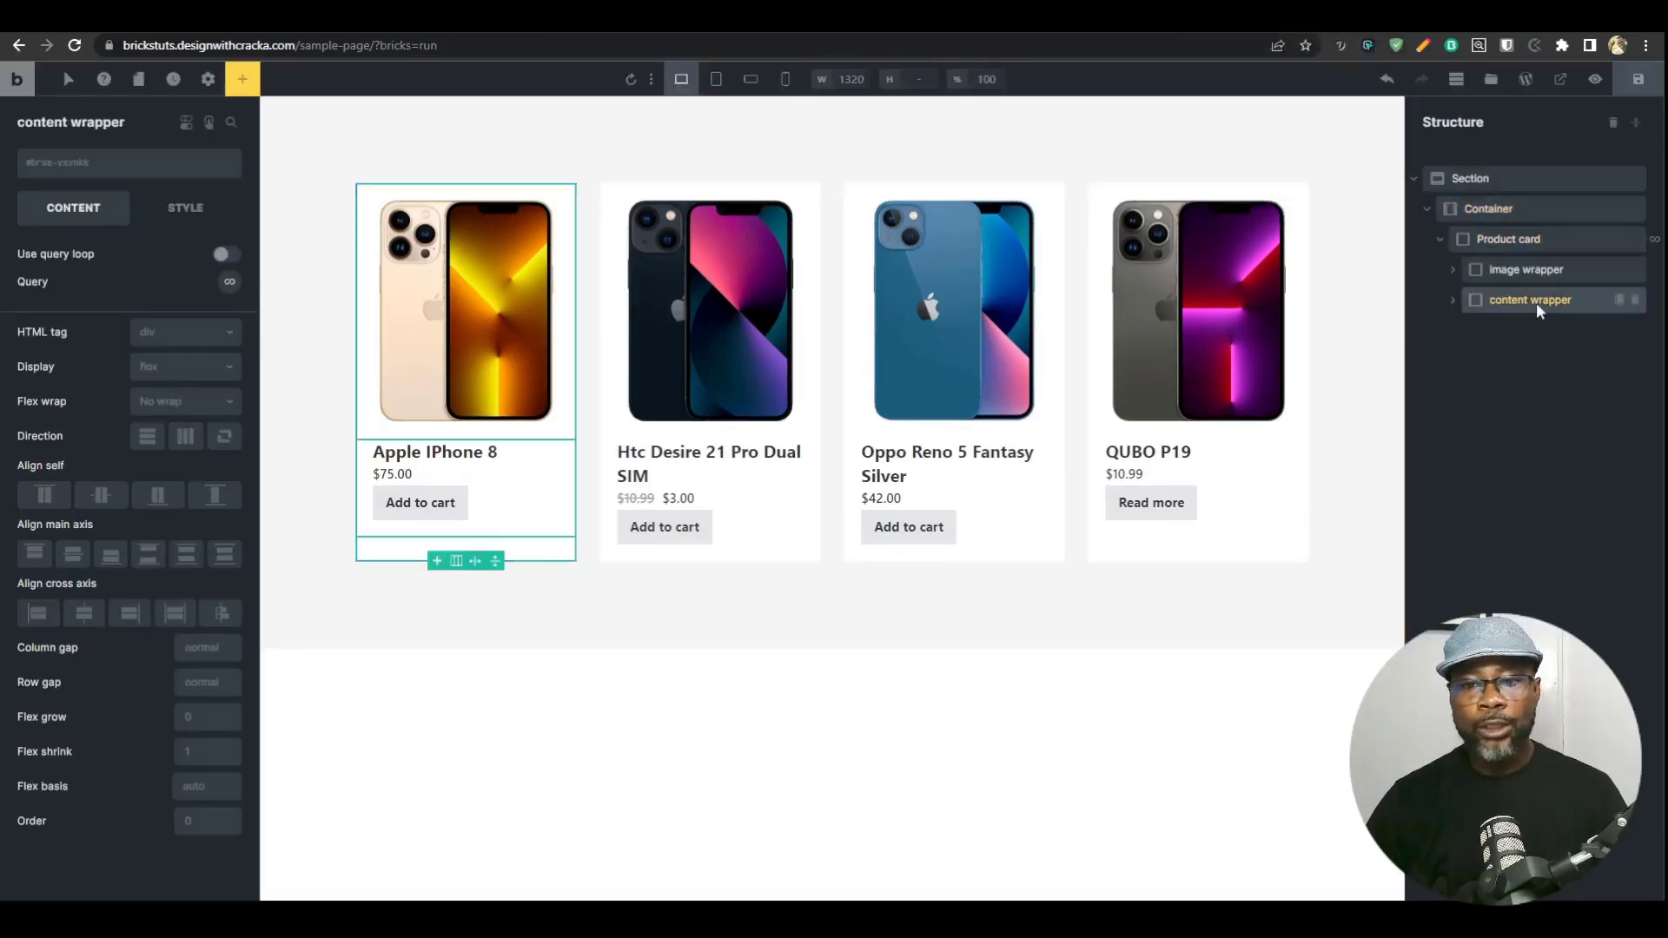
pyautogui.click(1452, 299)
pyautogui.click(1529, 392)
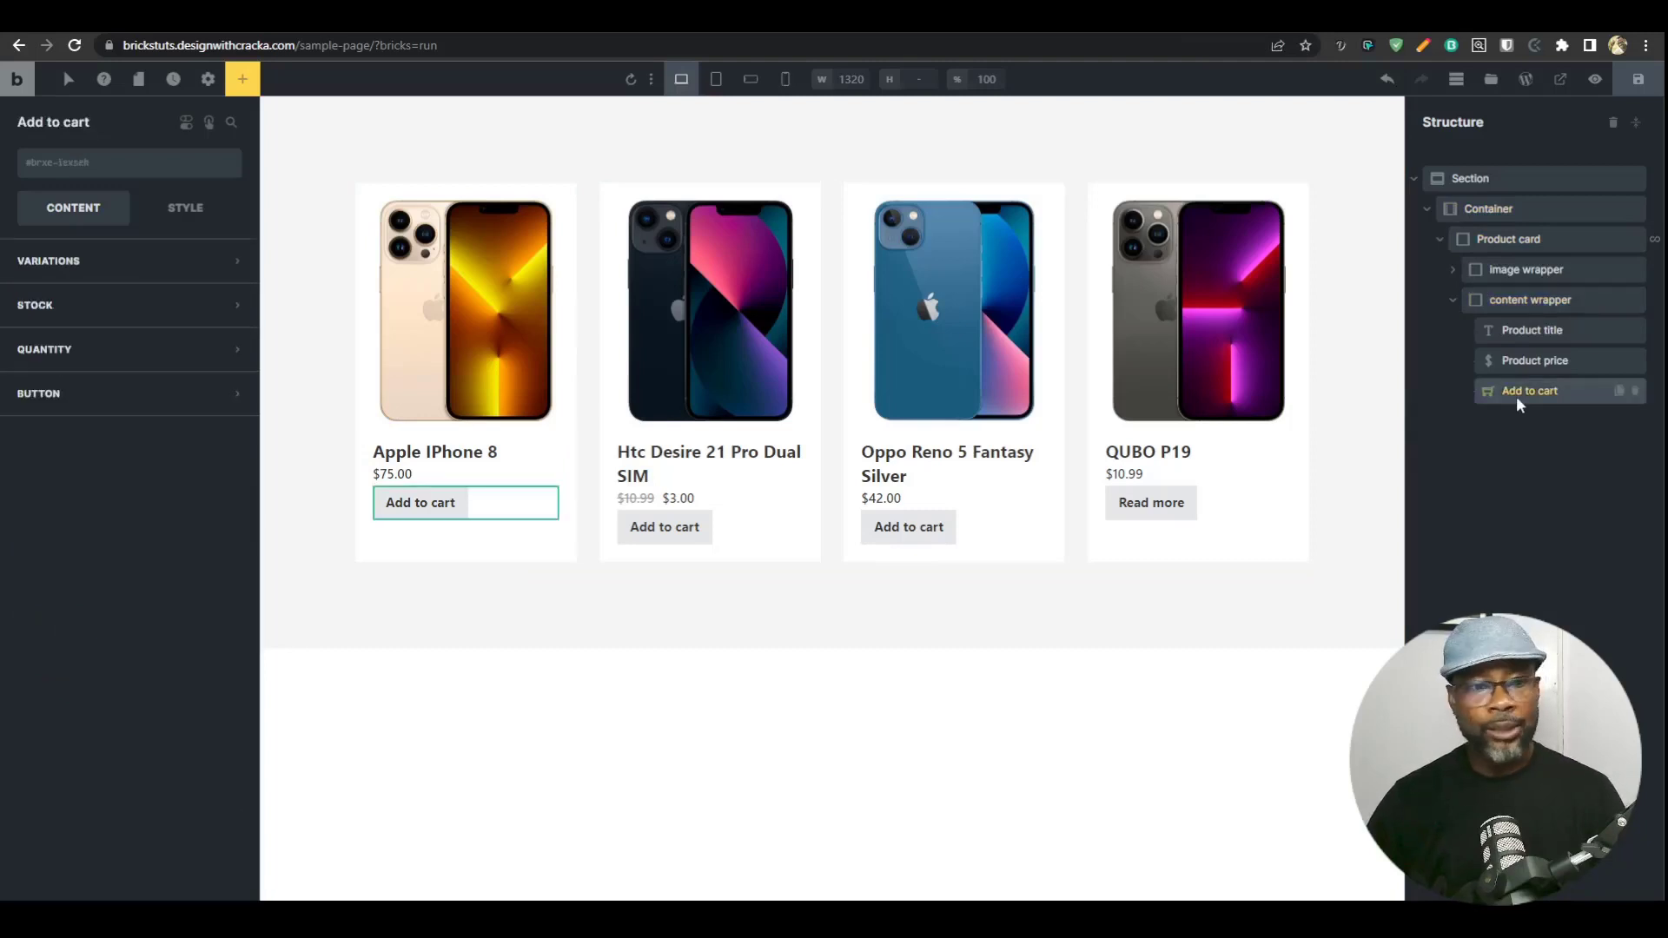
pyautogui.click(191, 212)
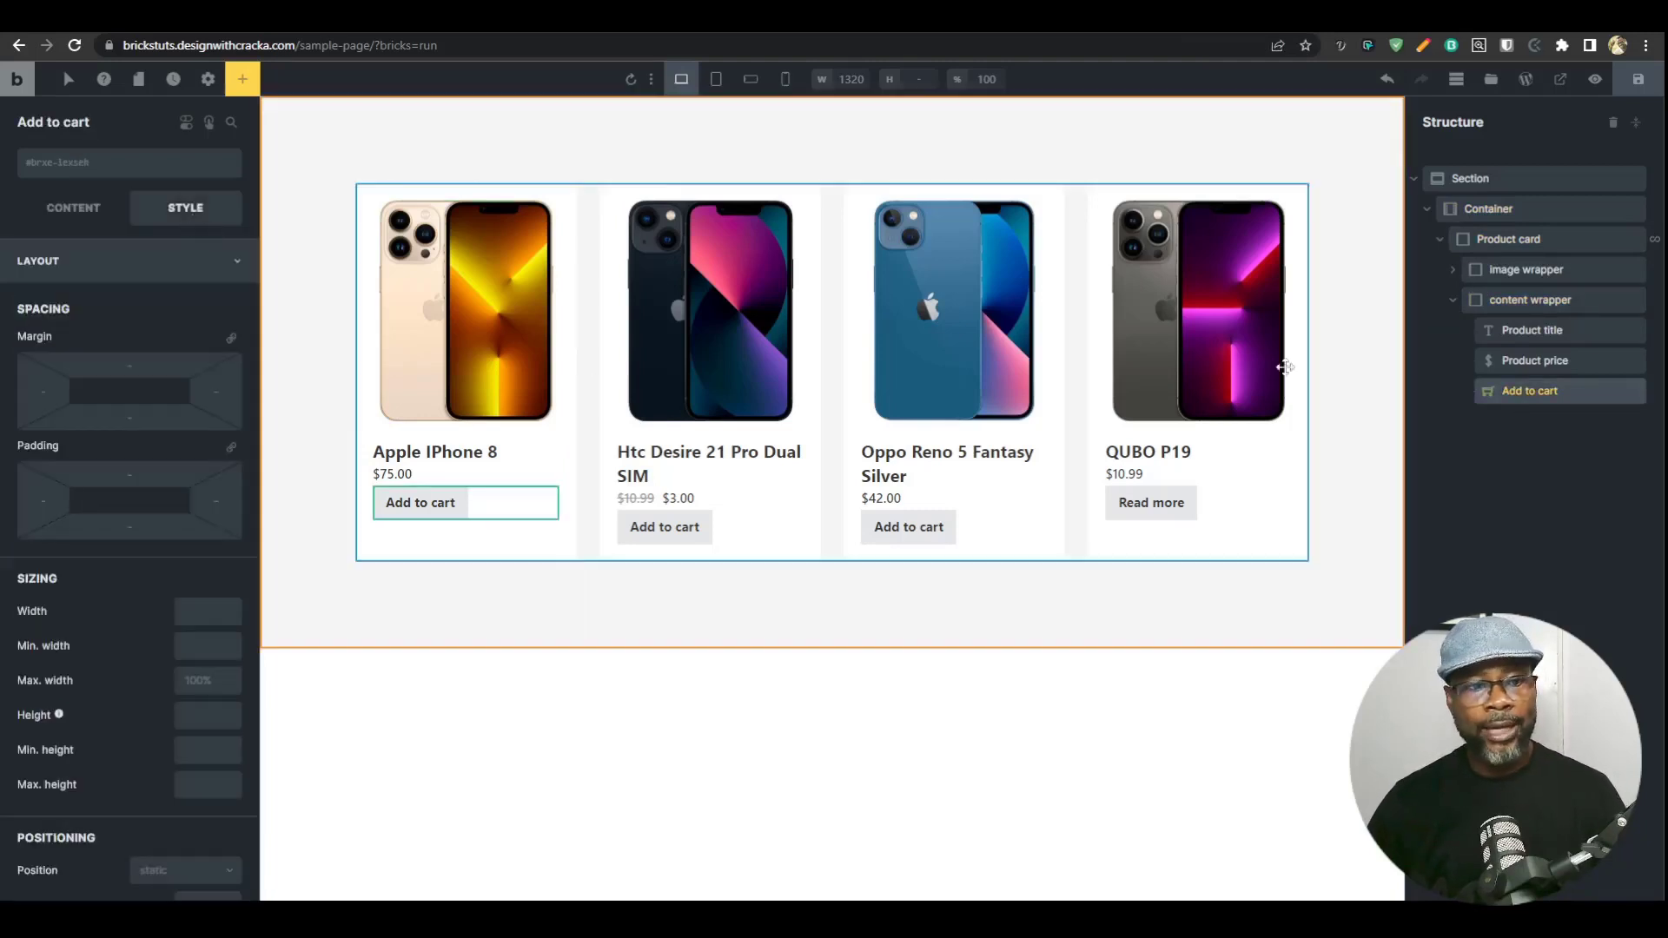
pyautogui.click(156, 366)
pyautogui.write('auto')
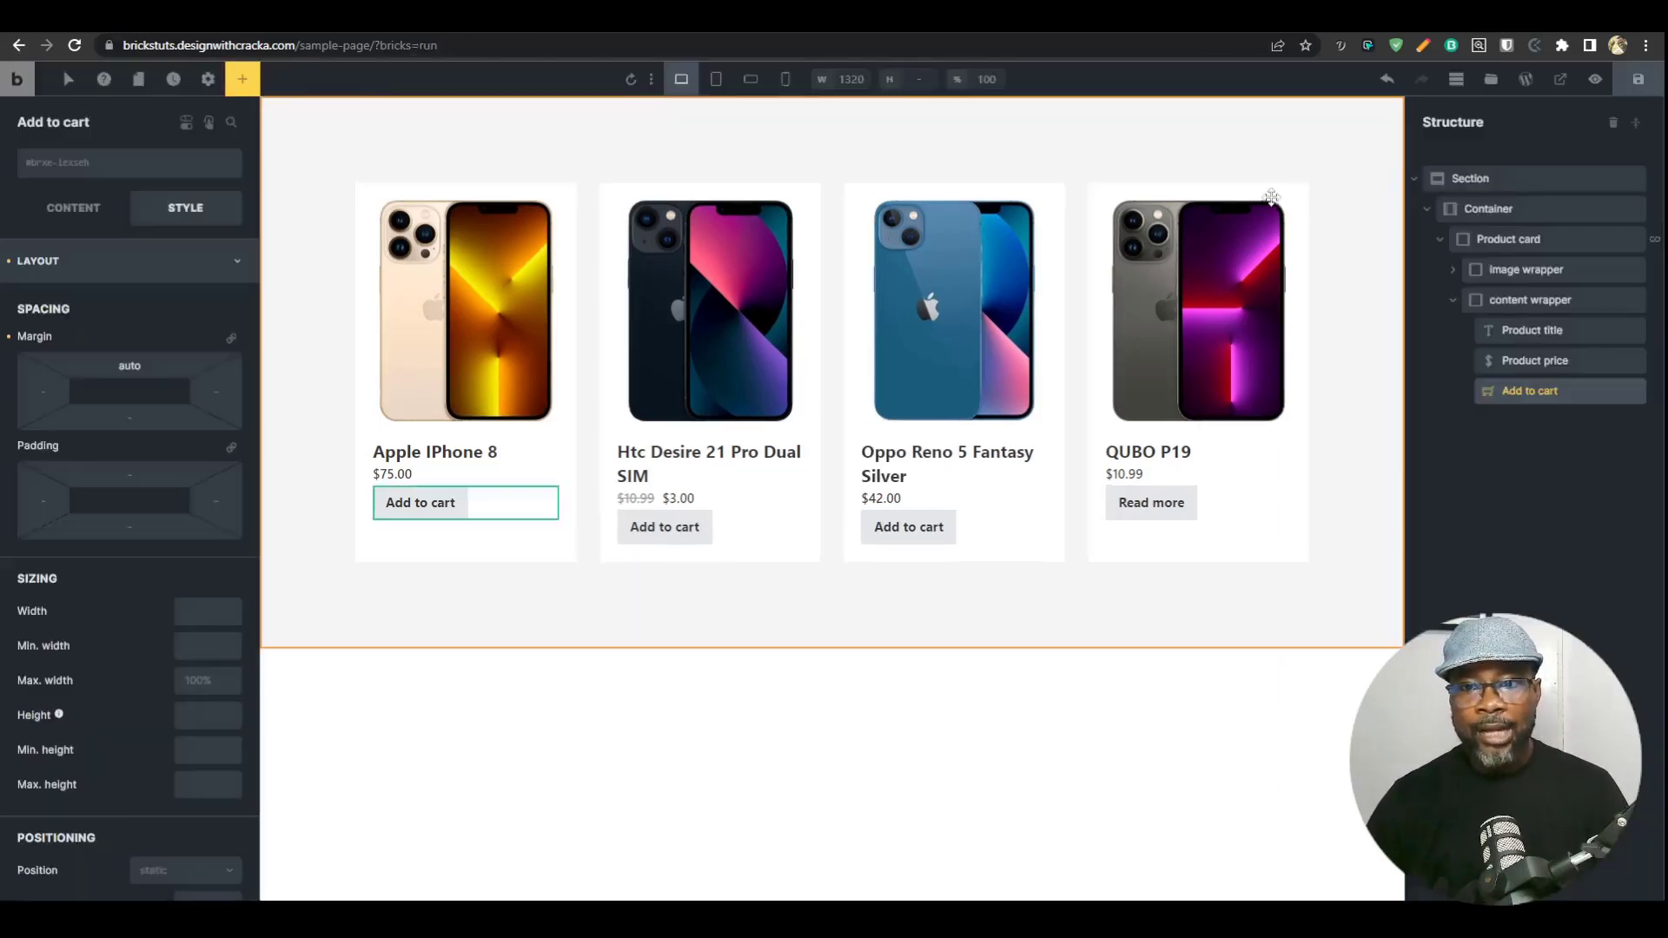
pyautogui.click(1527, 304)
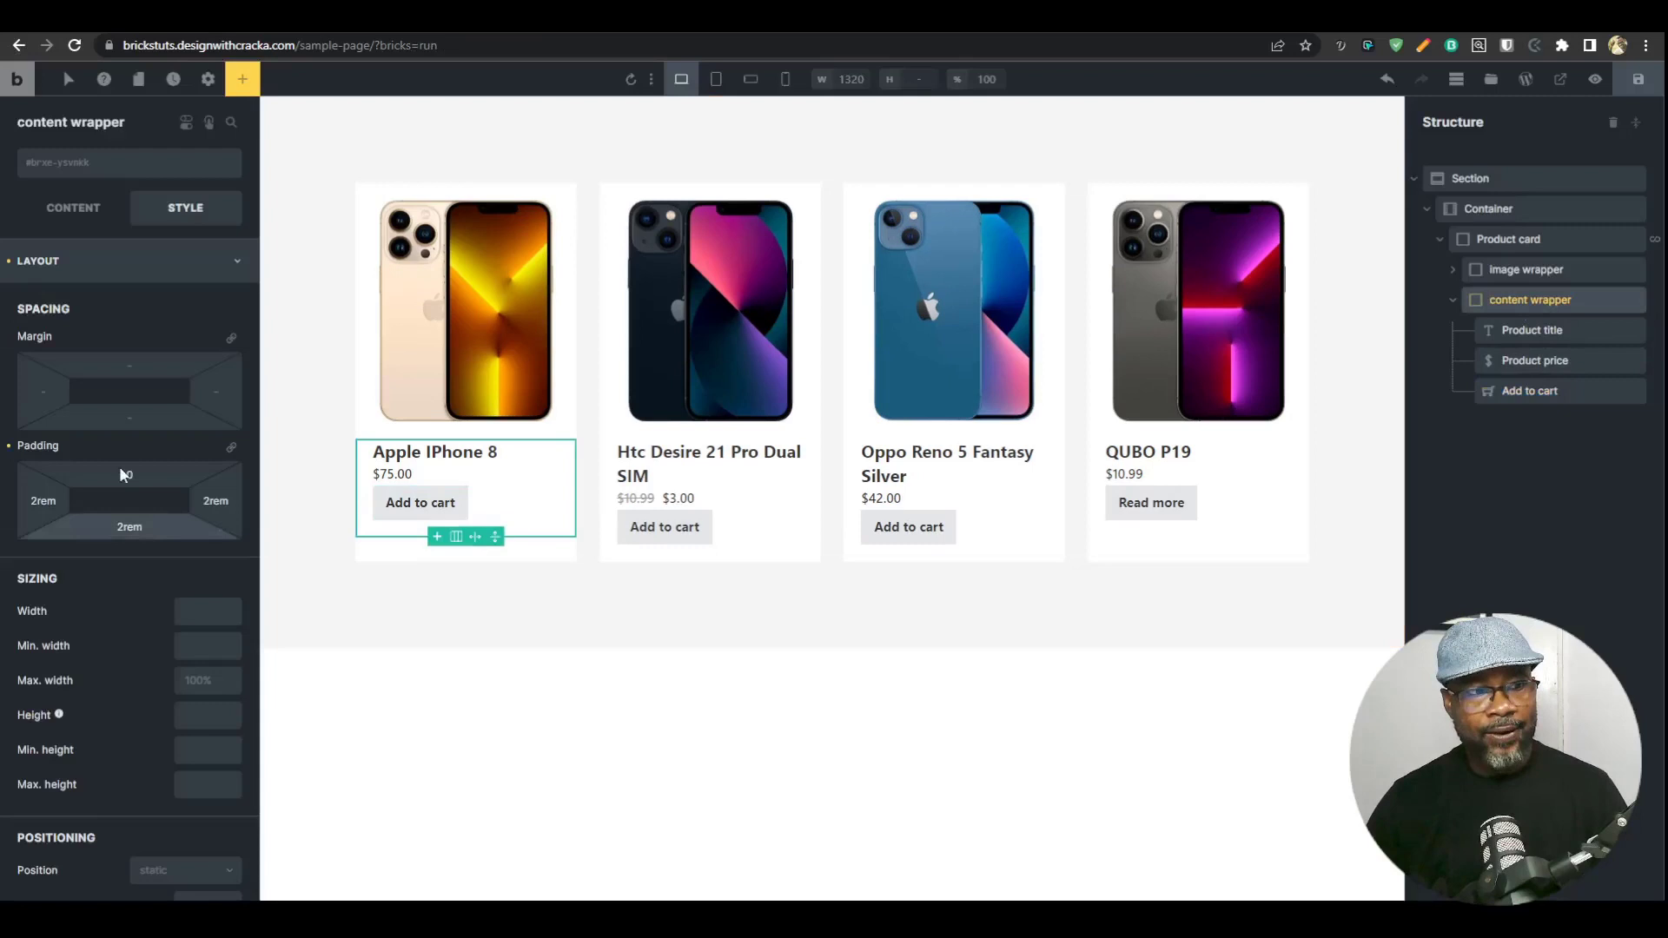
pyautogui.click(73, 208)
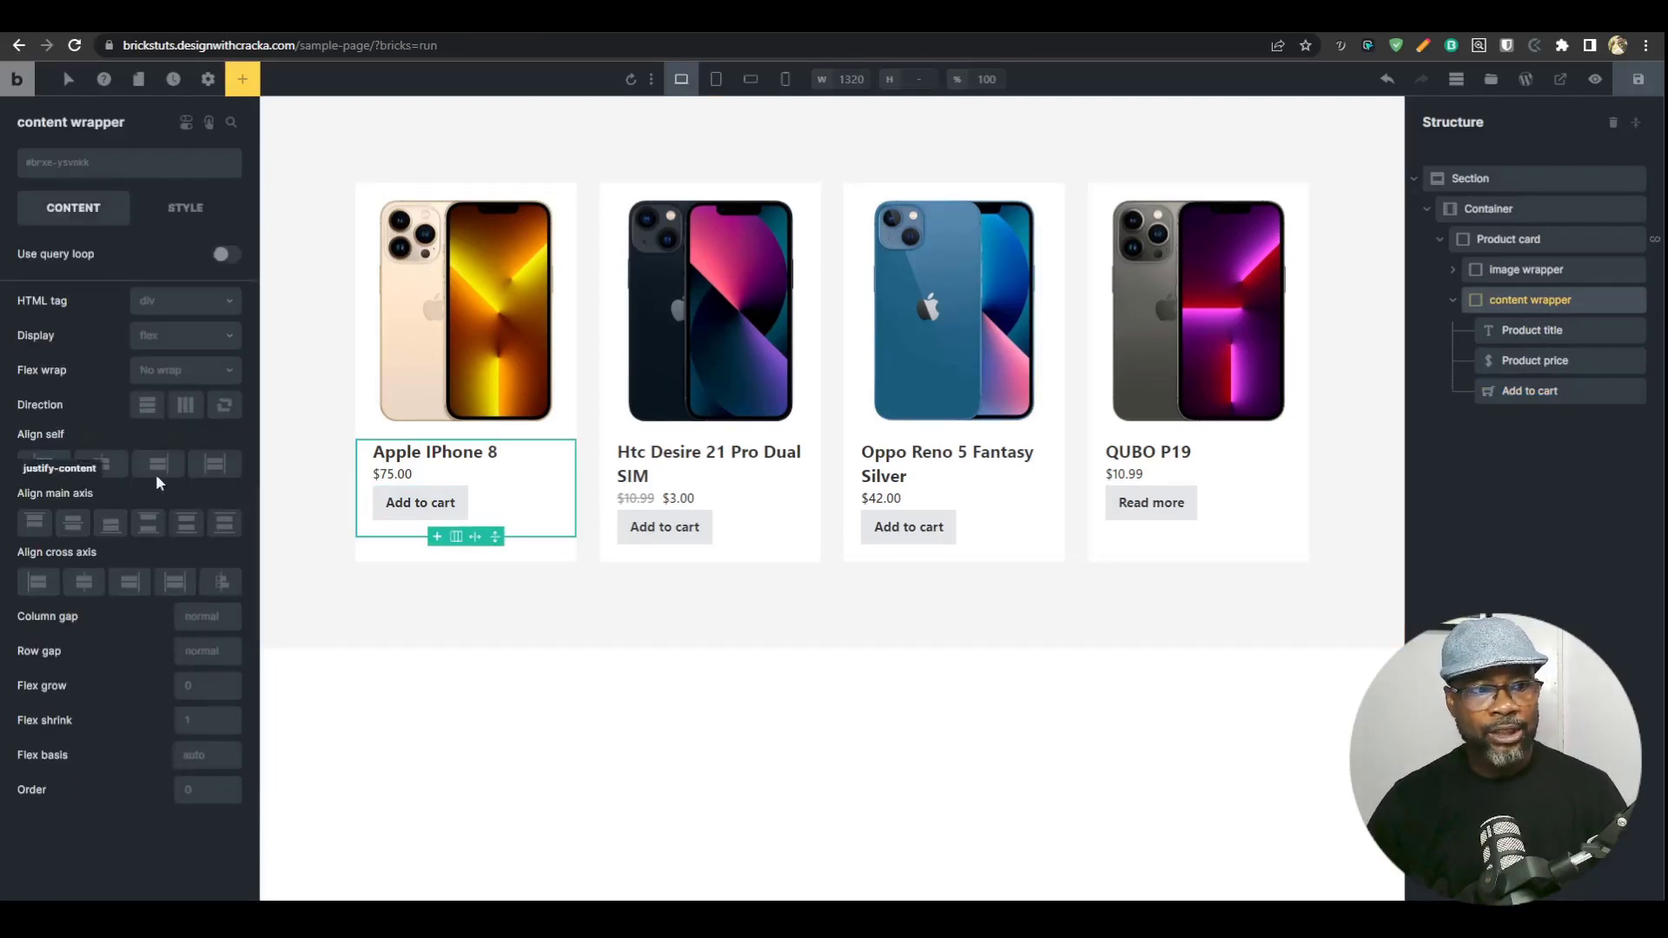
pyautogui.click(147, 405)
pyautogui.click(149, 522)
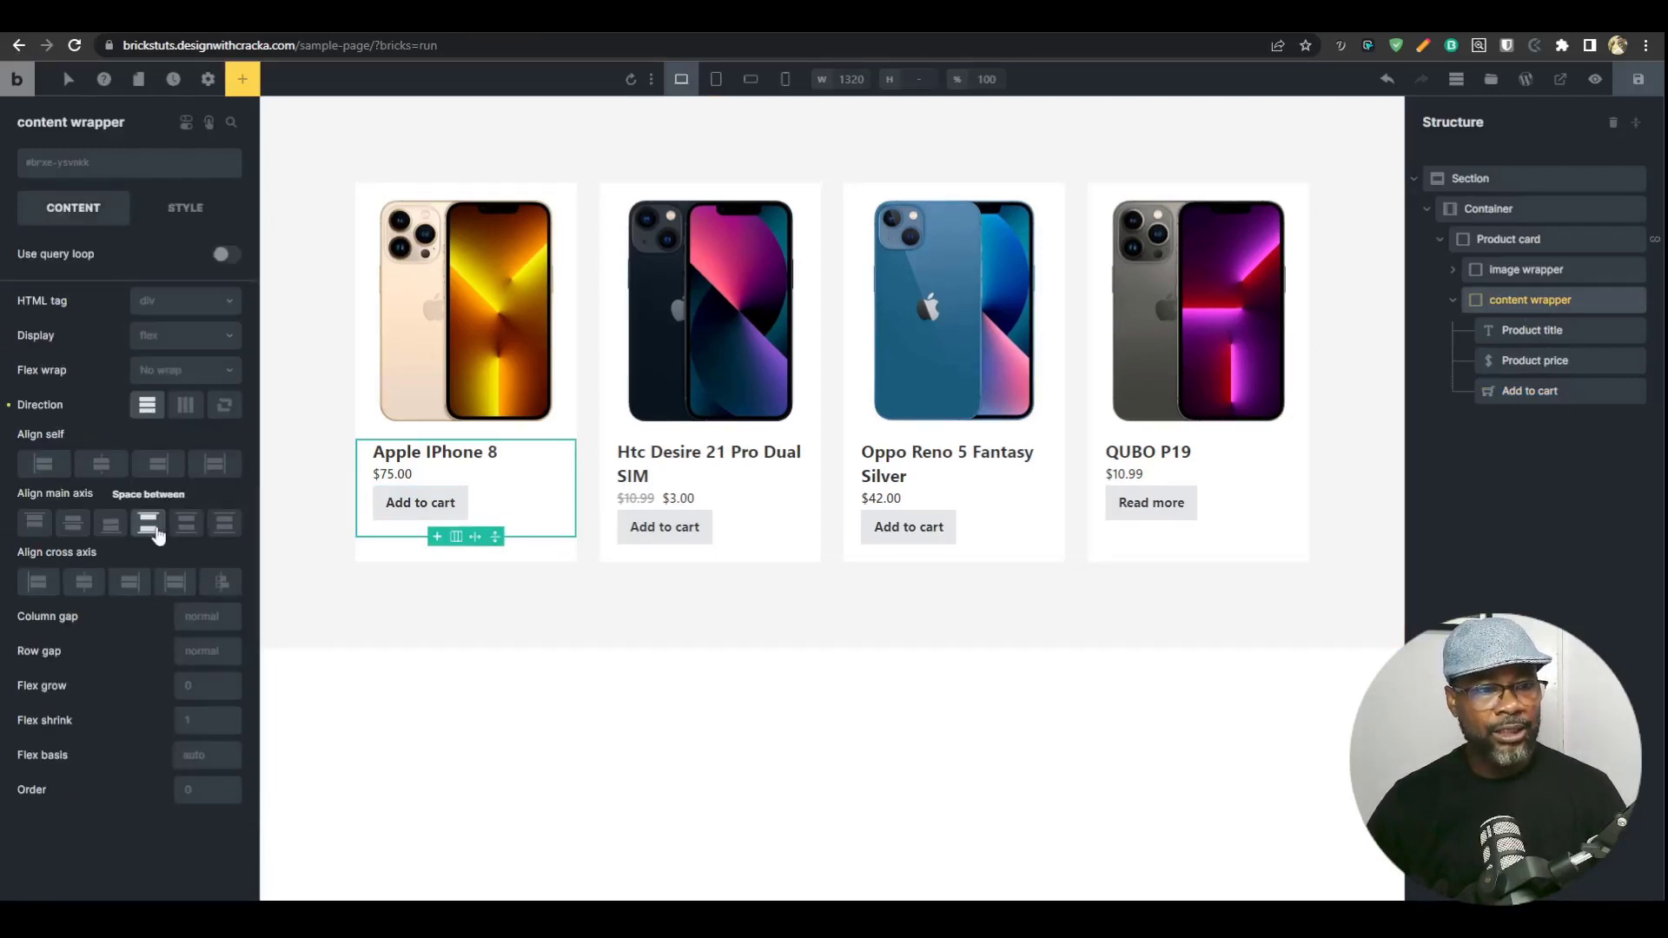
pyautogui.click(9, 492)
pyautogui.click(10, 405)
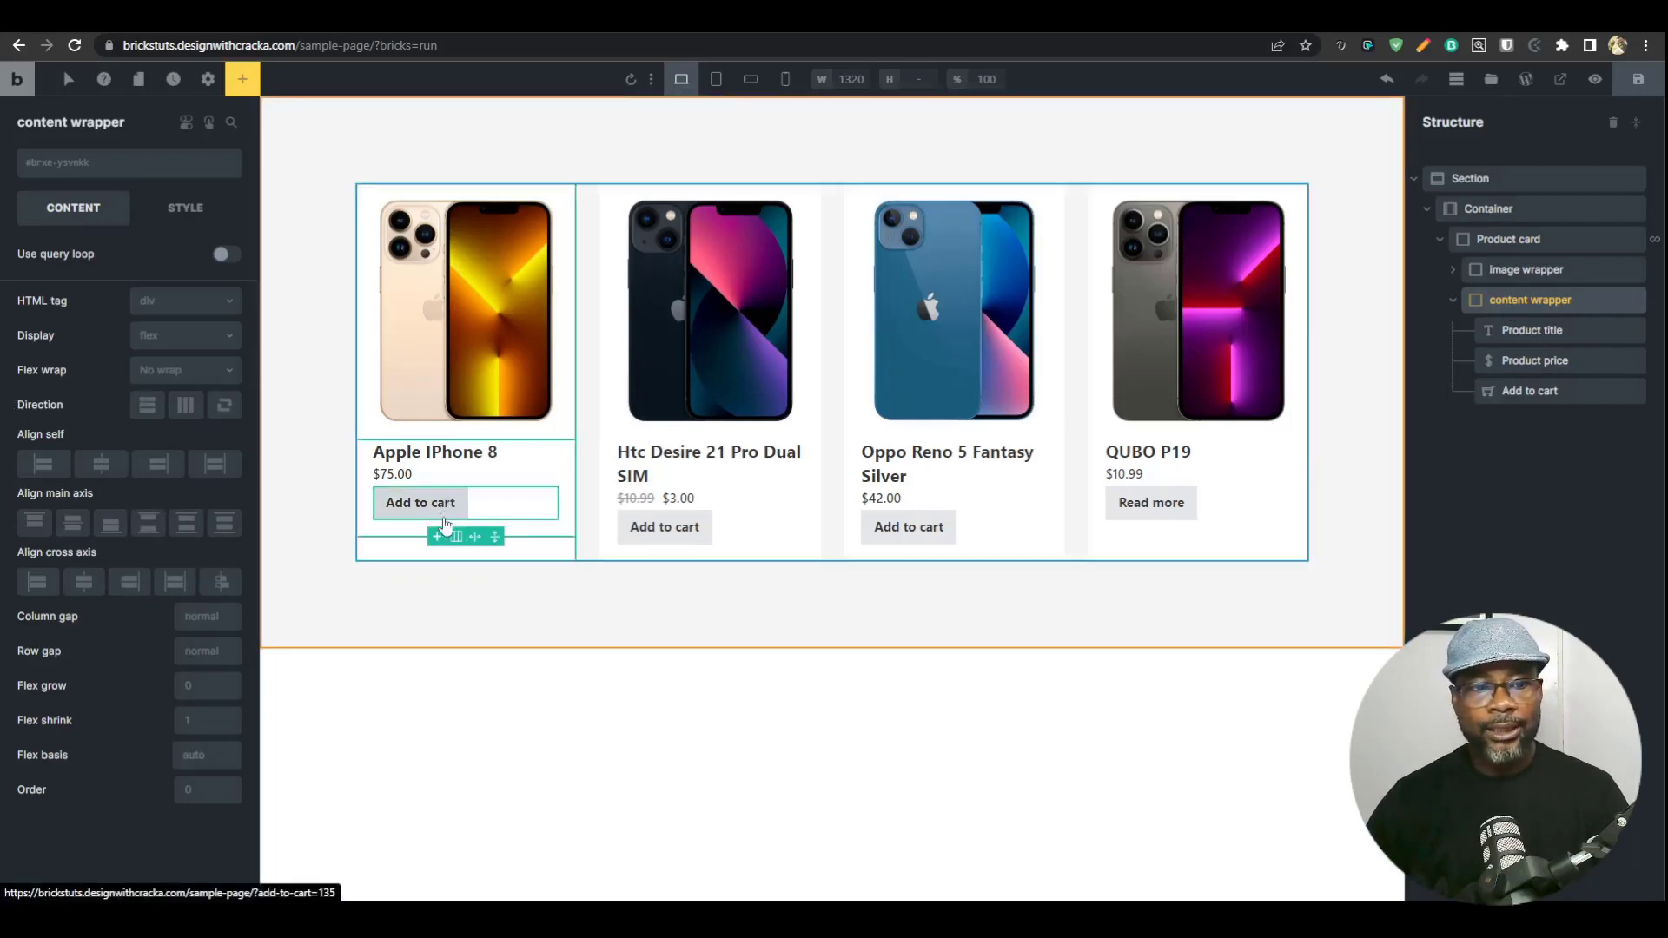
pyautogui.click(1529, 302)
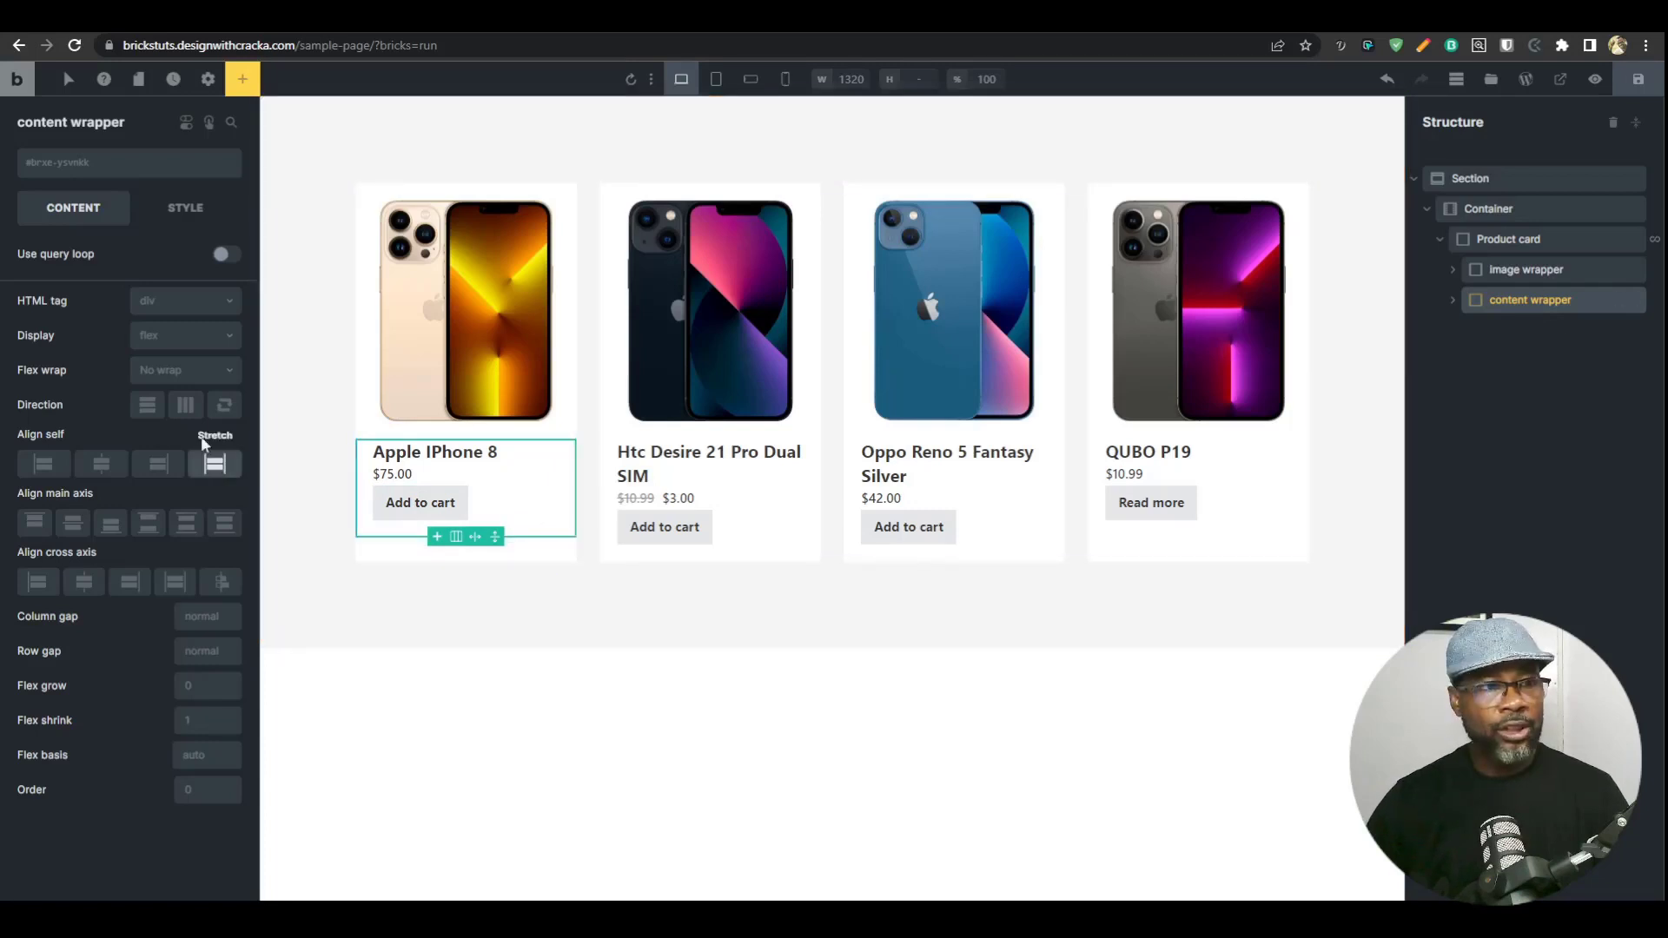
pyautogui.click(183, 213)
# Give the content wrapper a pale yellow #fffed1 background, then save and preview the page.
pyautogui.click(126, 261)
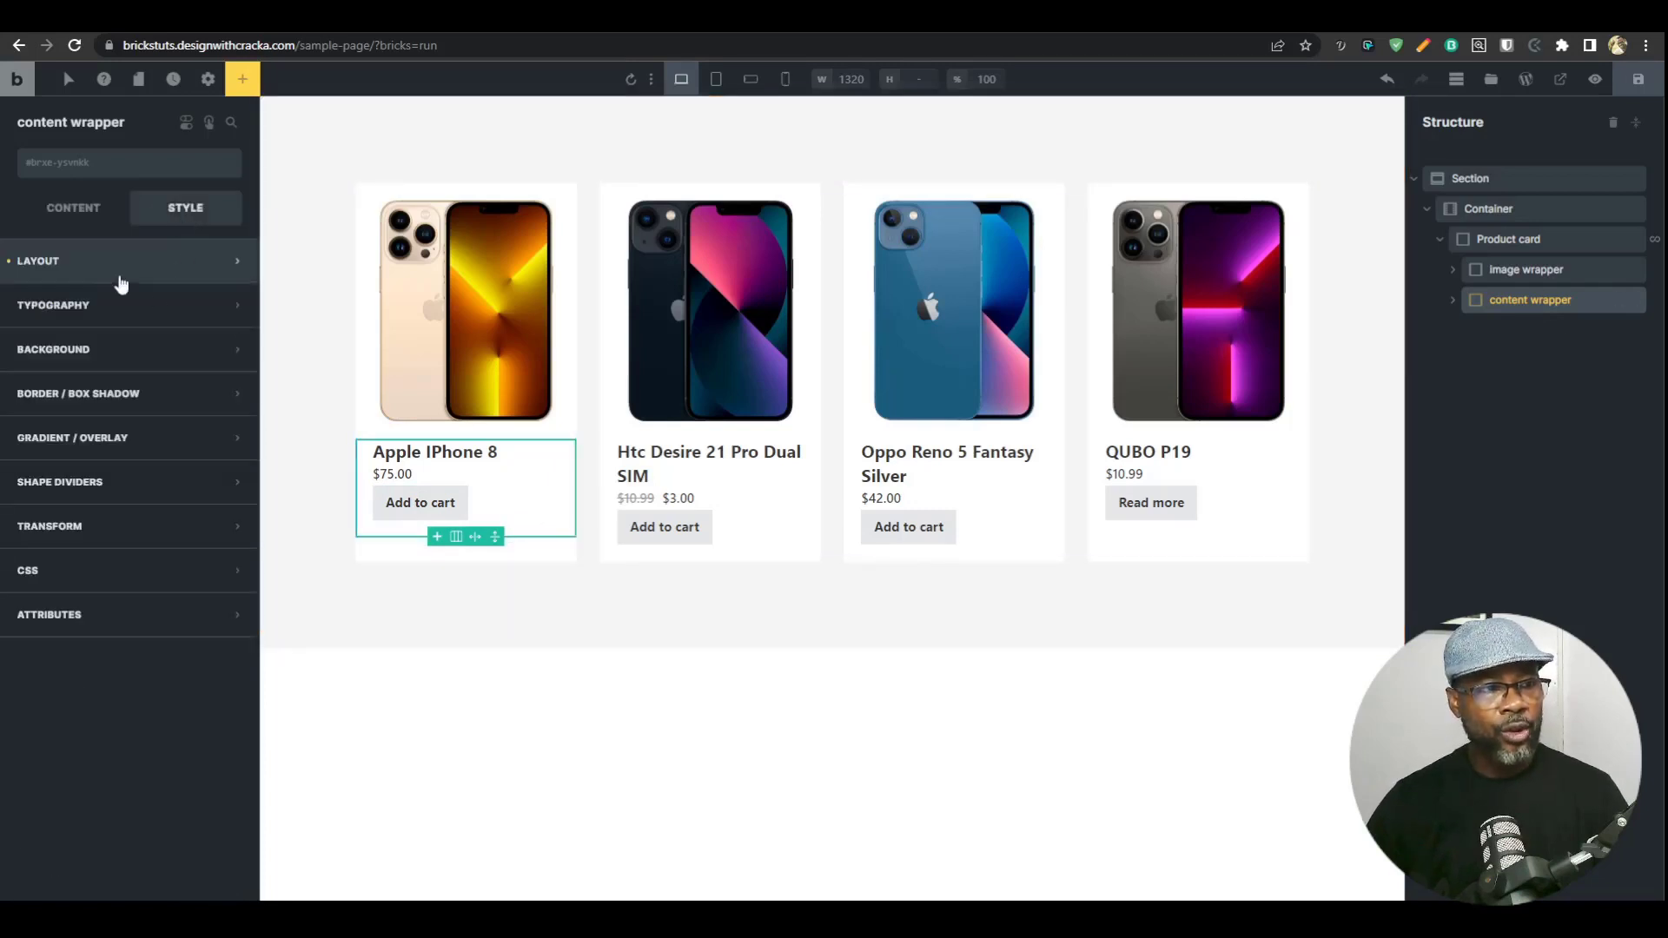
pyautogui.click(127, 349)
pyautogui.click(229, 392)
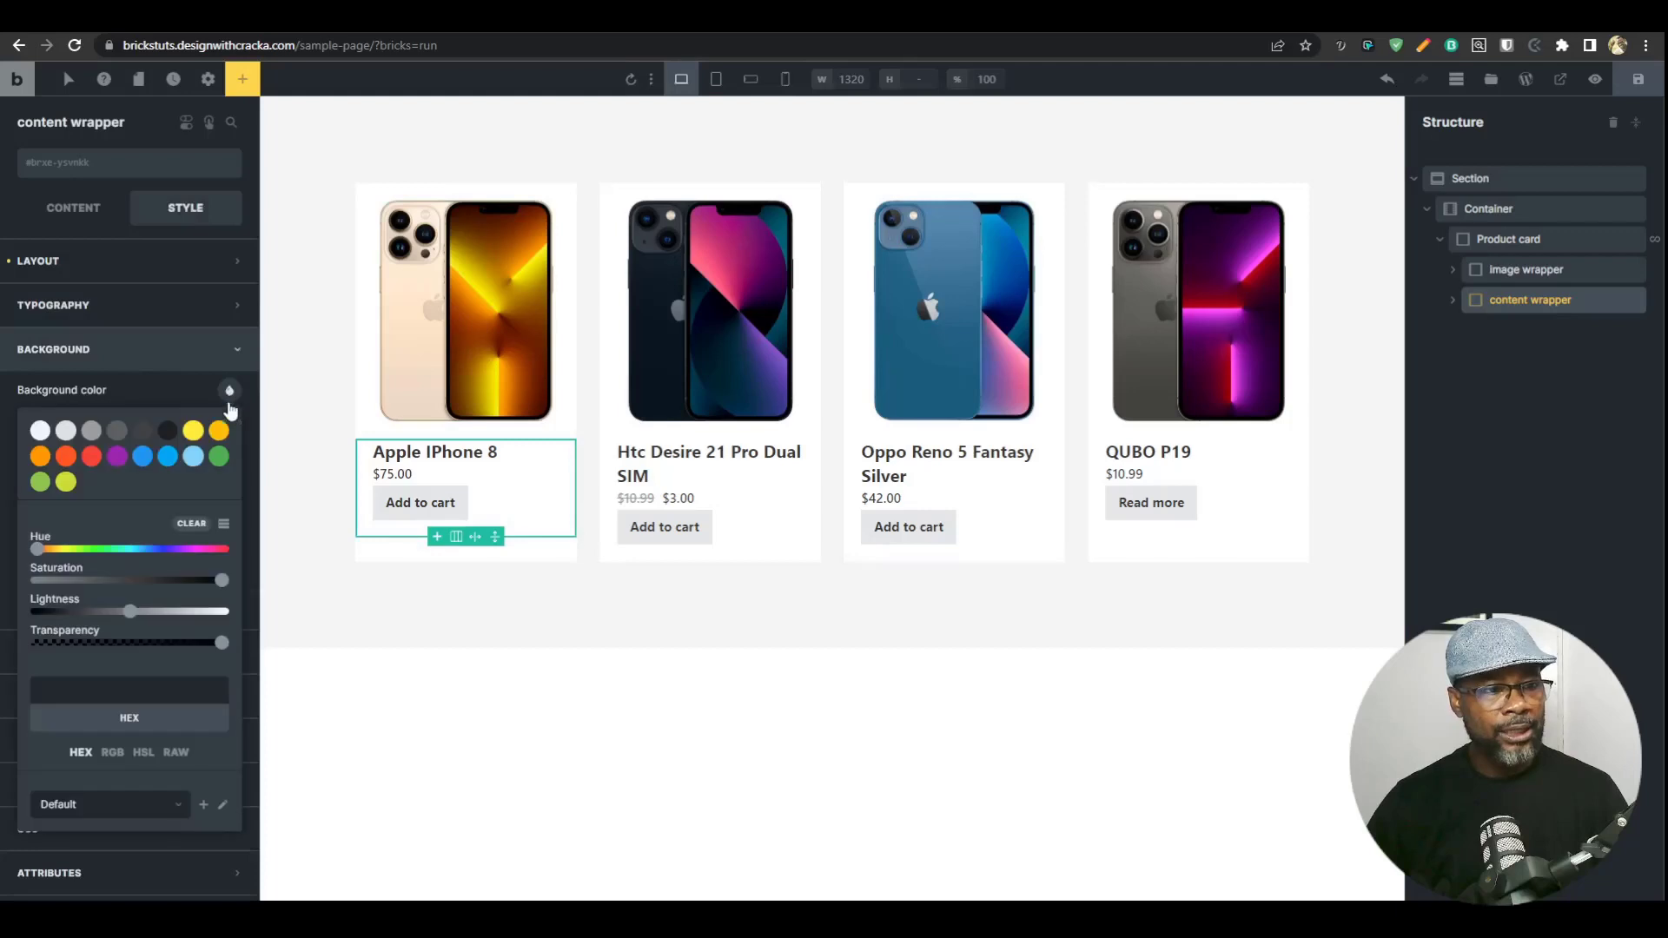
pyautogui.click(194, 460)
pyautogui.moveTo(176, 610); pyautogui.dragTo(209, 618)
pyautogui.click(193, 430)
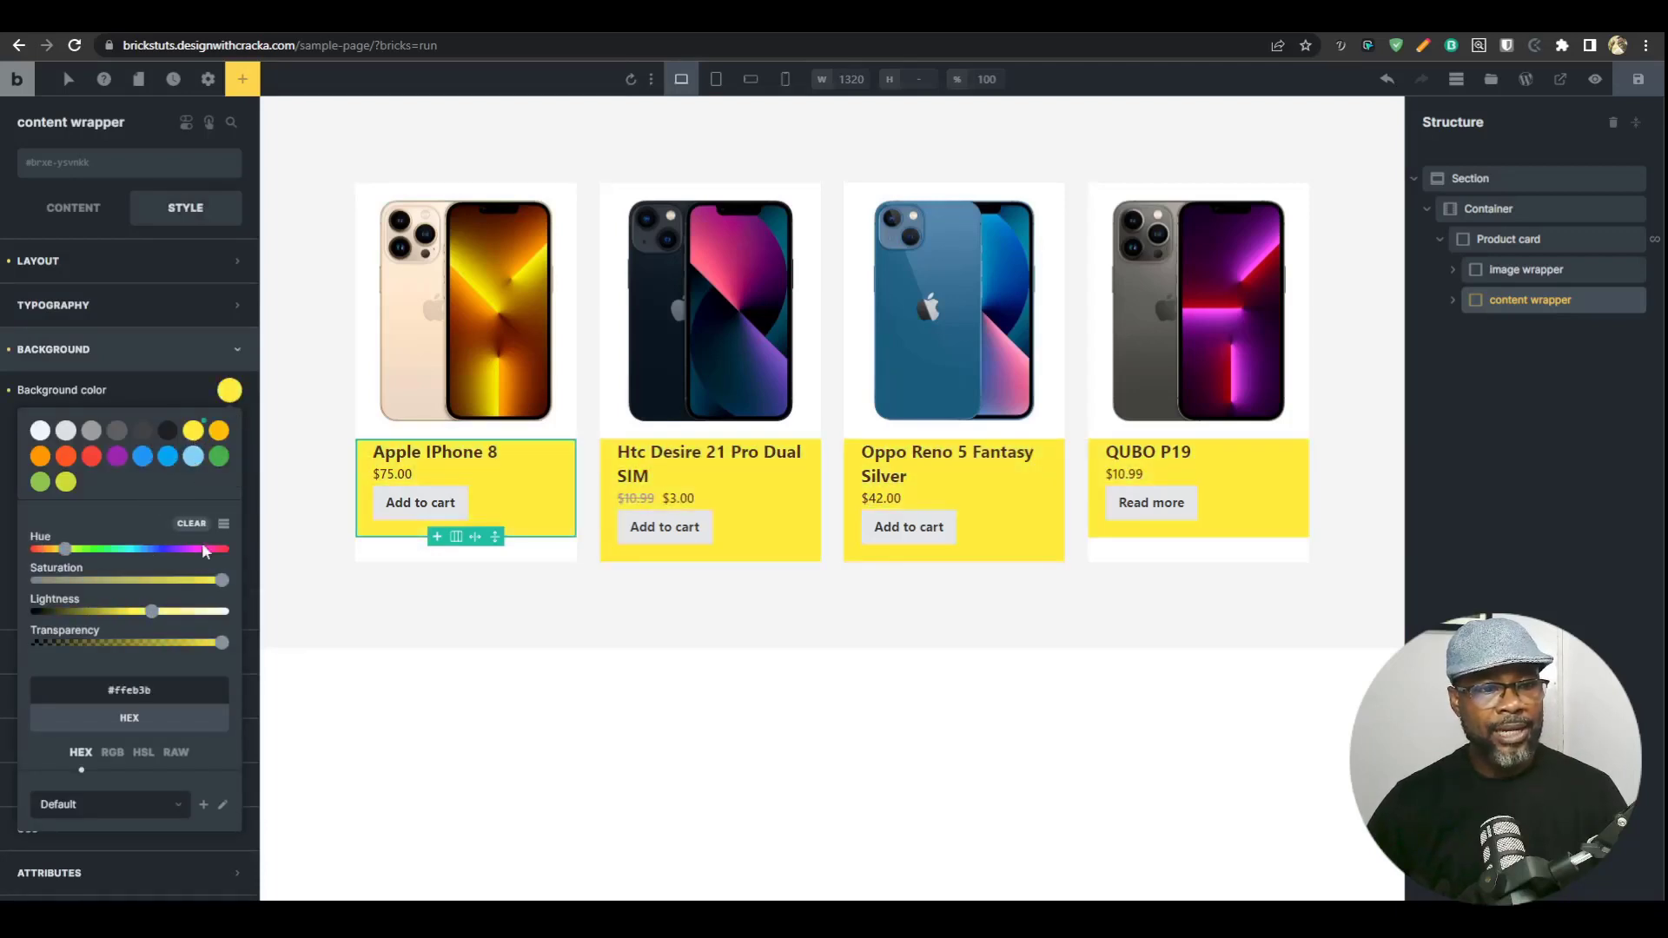
pyautogui.moveTo(154, 612); pyautogui.dragTo(206, 619)
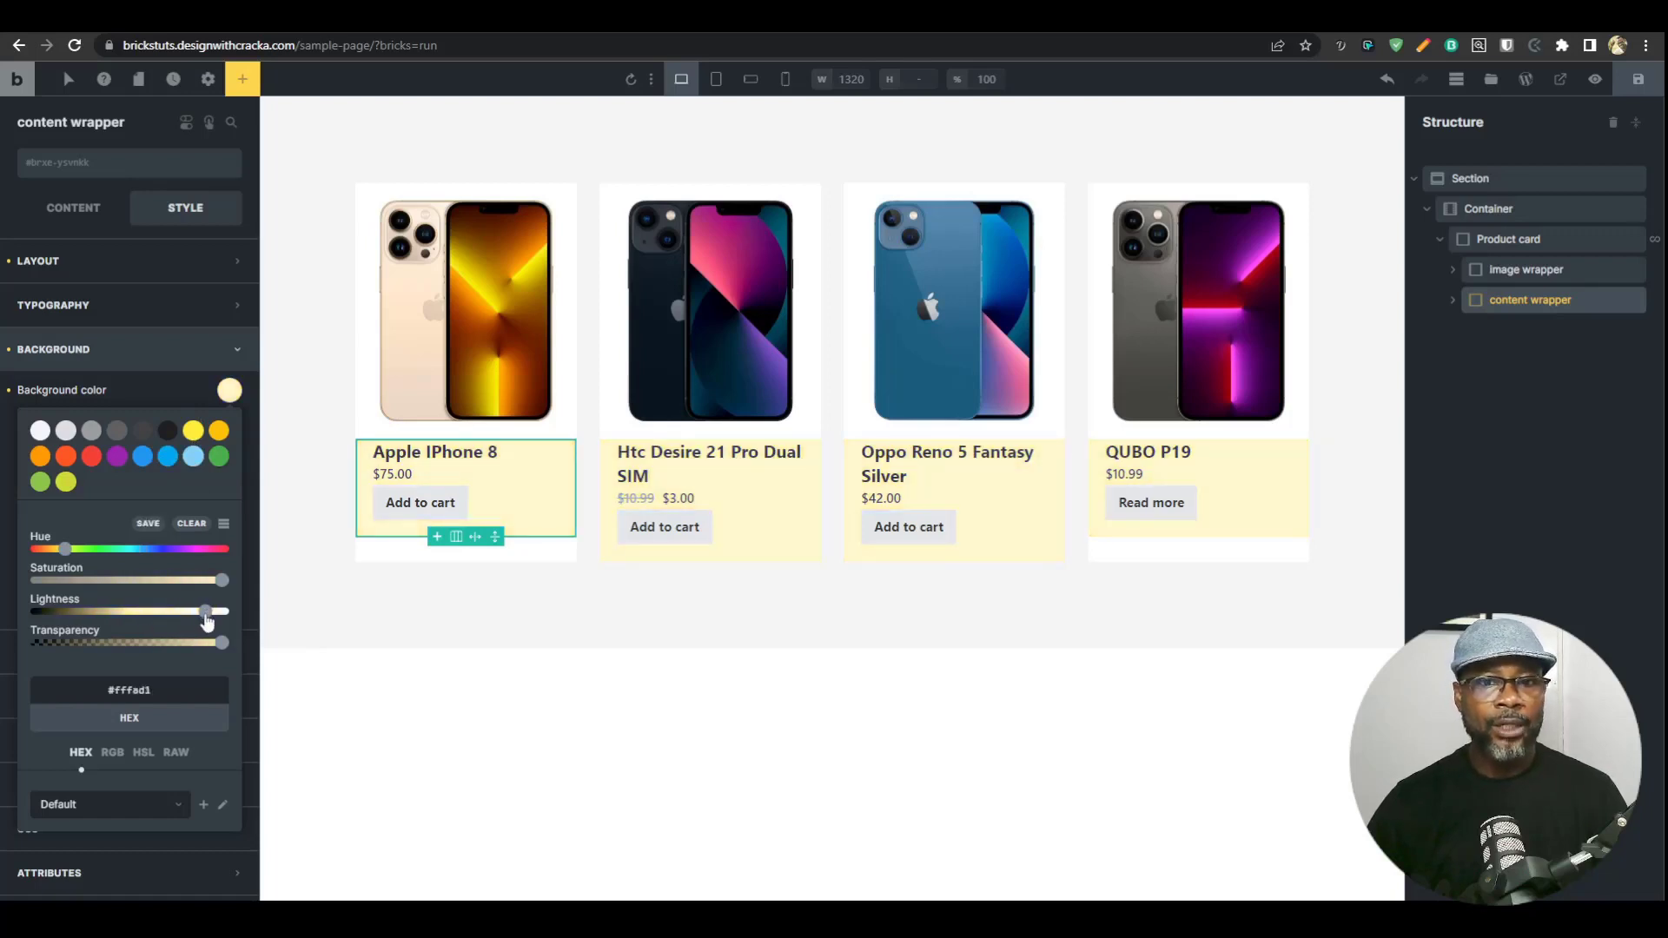
pyautogui.click(1638, 79)
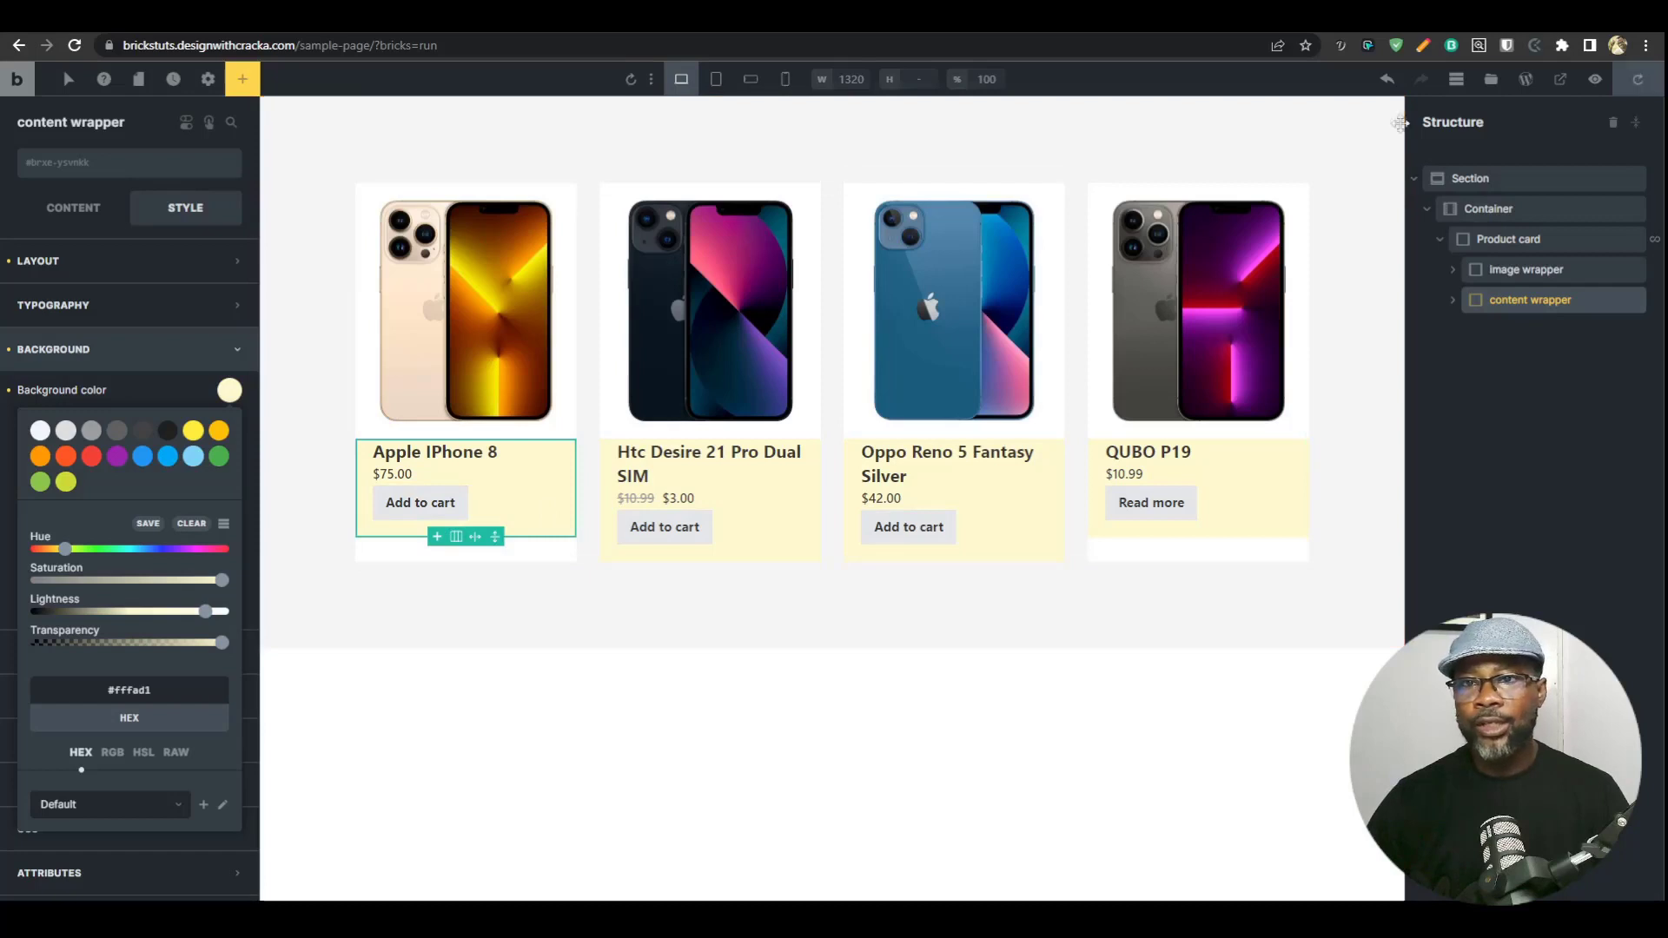
pyautogui.click(1595, 79)
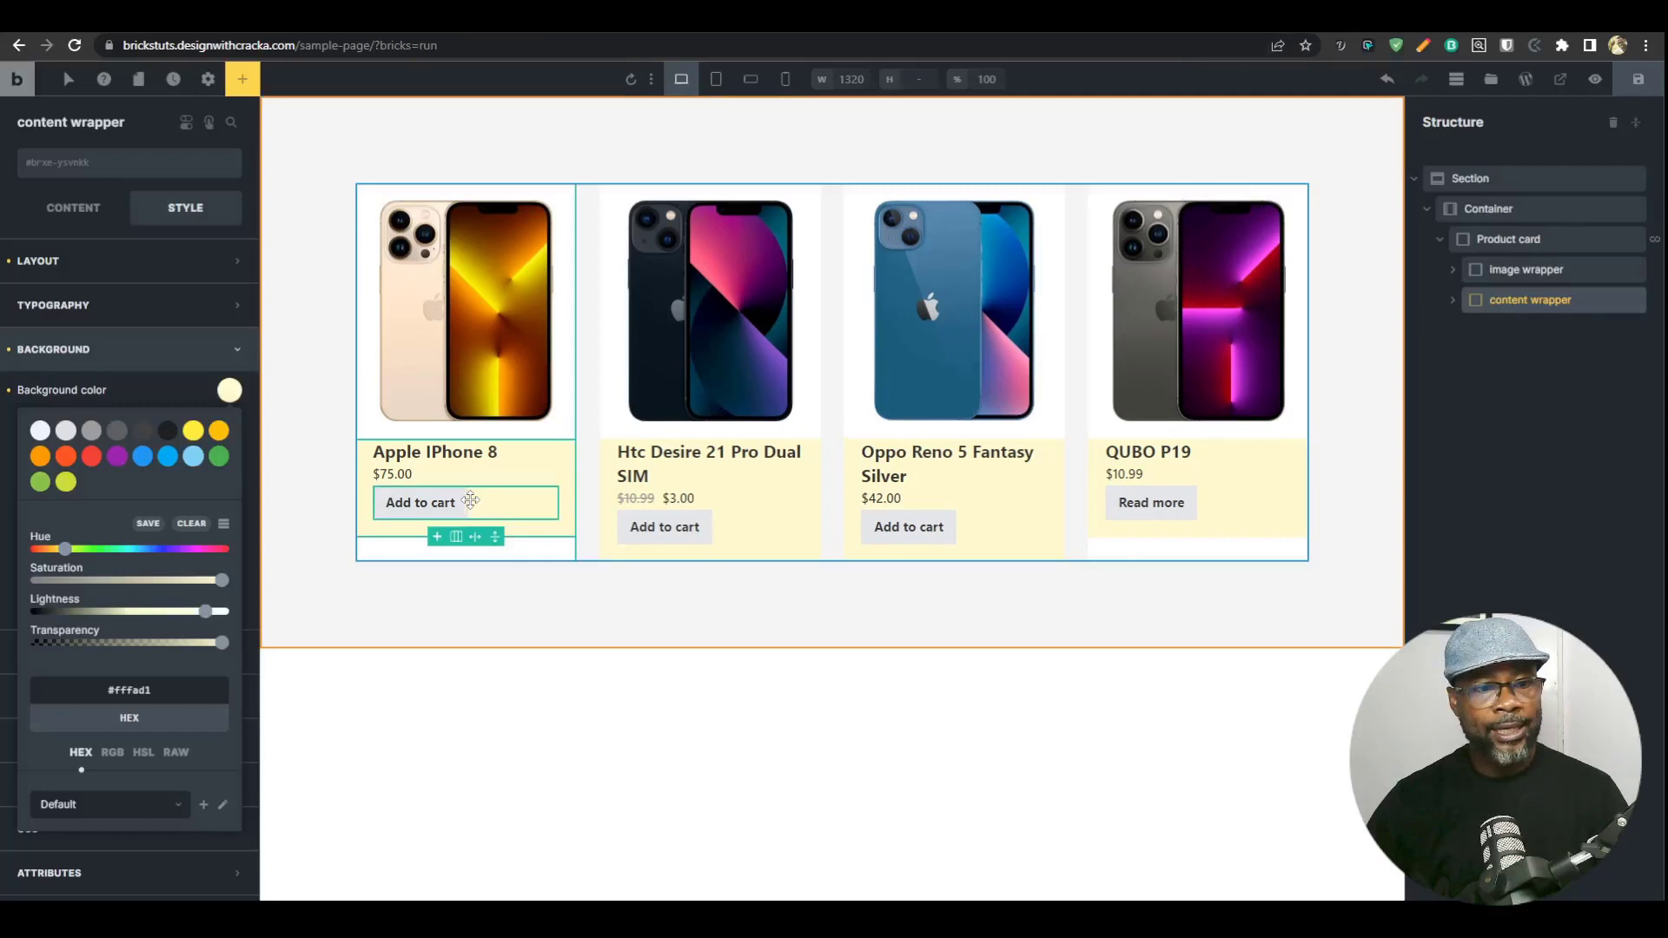
pyautogui.click(513, 504)
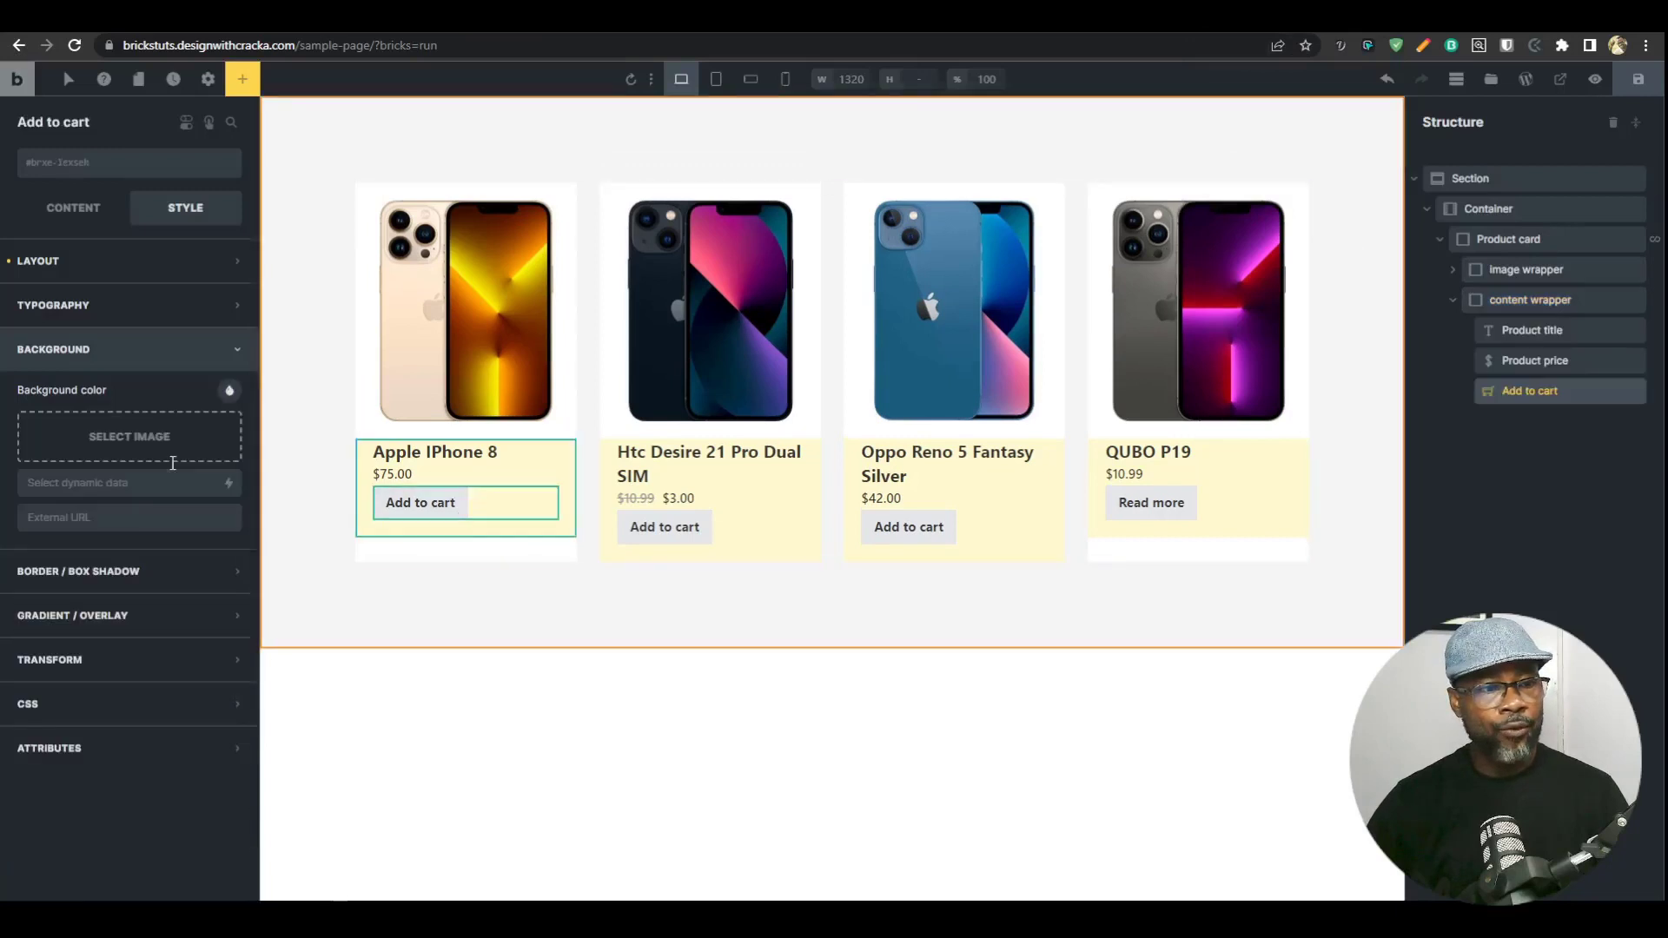
pyautogui.click(107, 267)
pyautogui.click(8, 338)
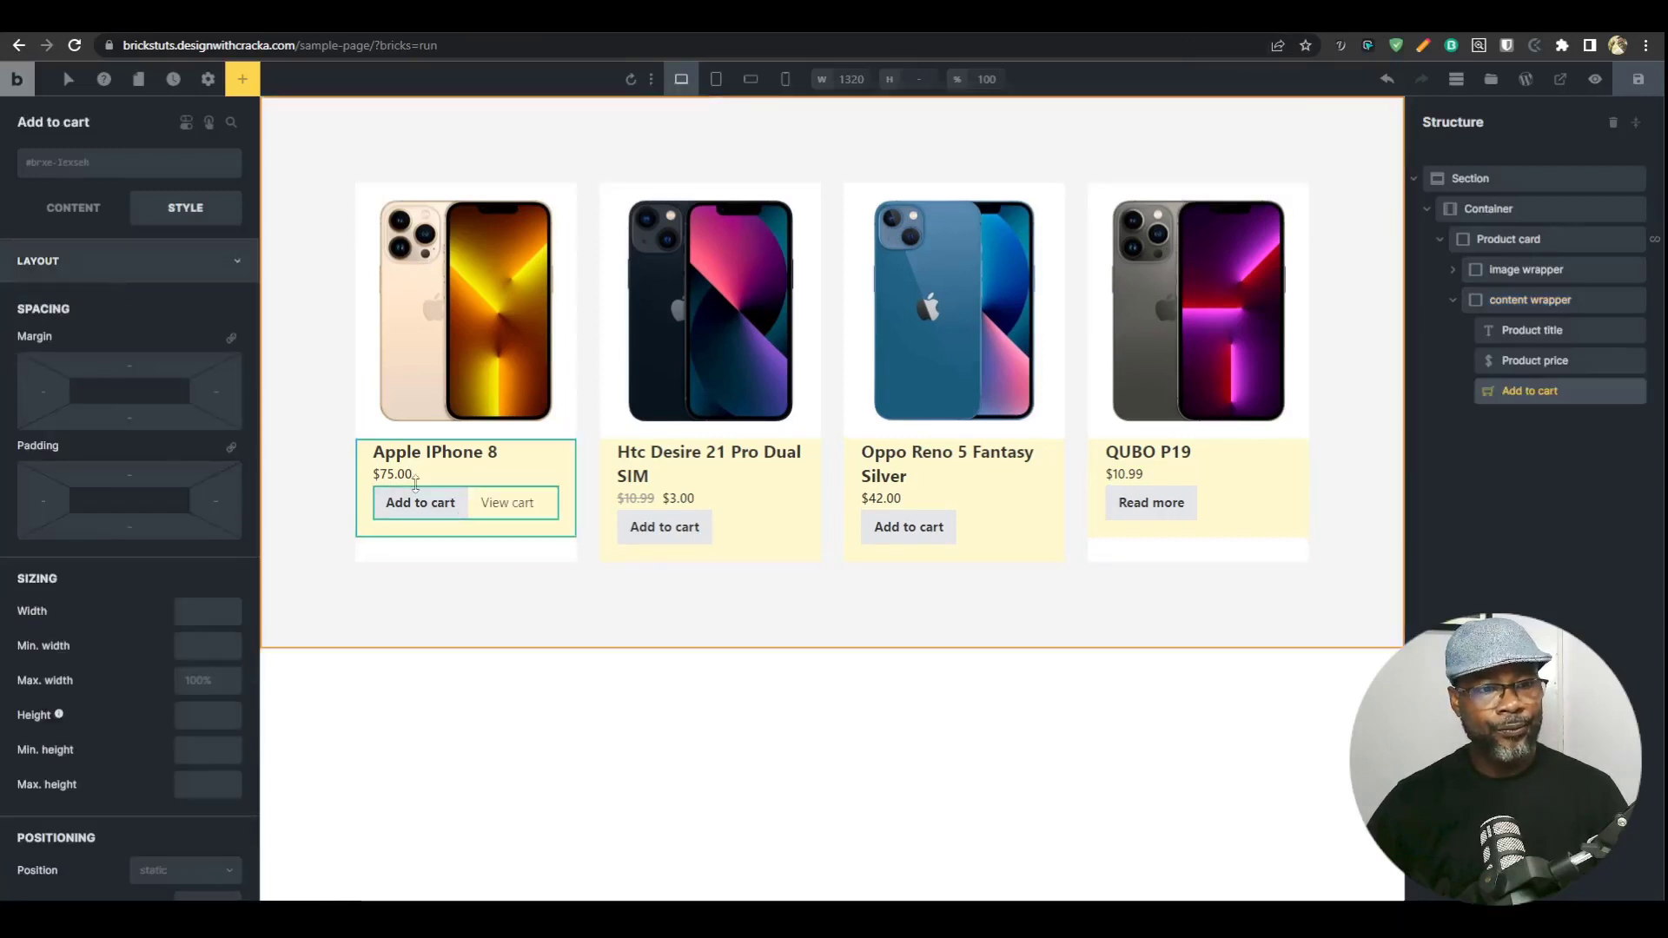
pyautogui.click(1530, 301)
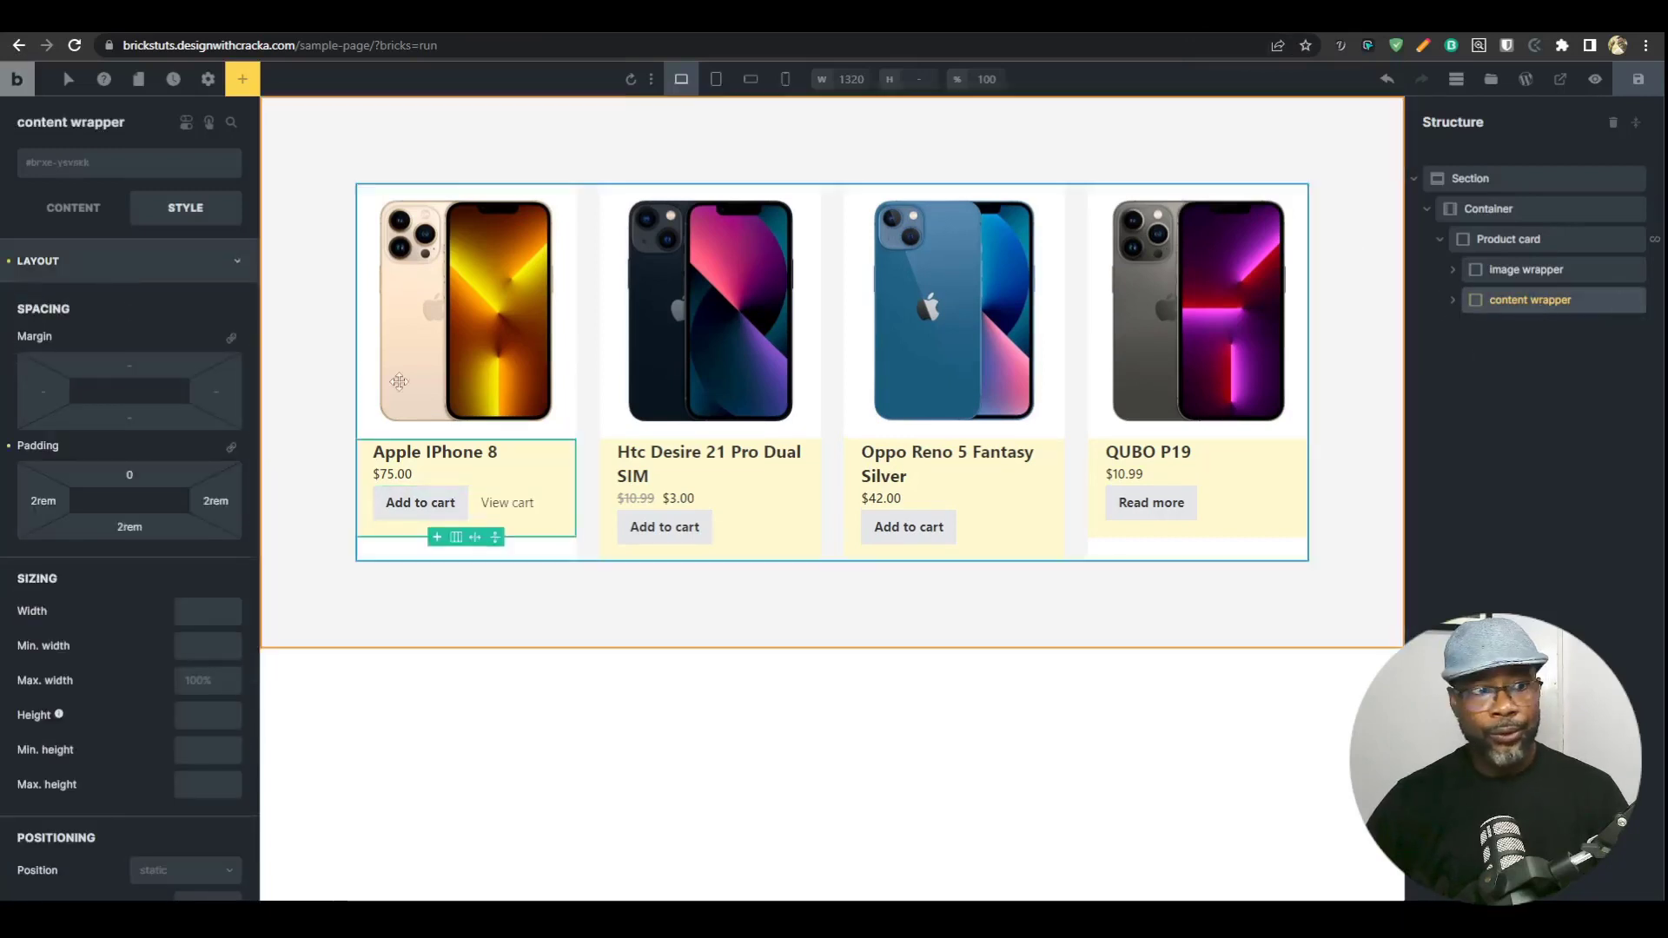
pyautogui.click(1543, 302)
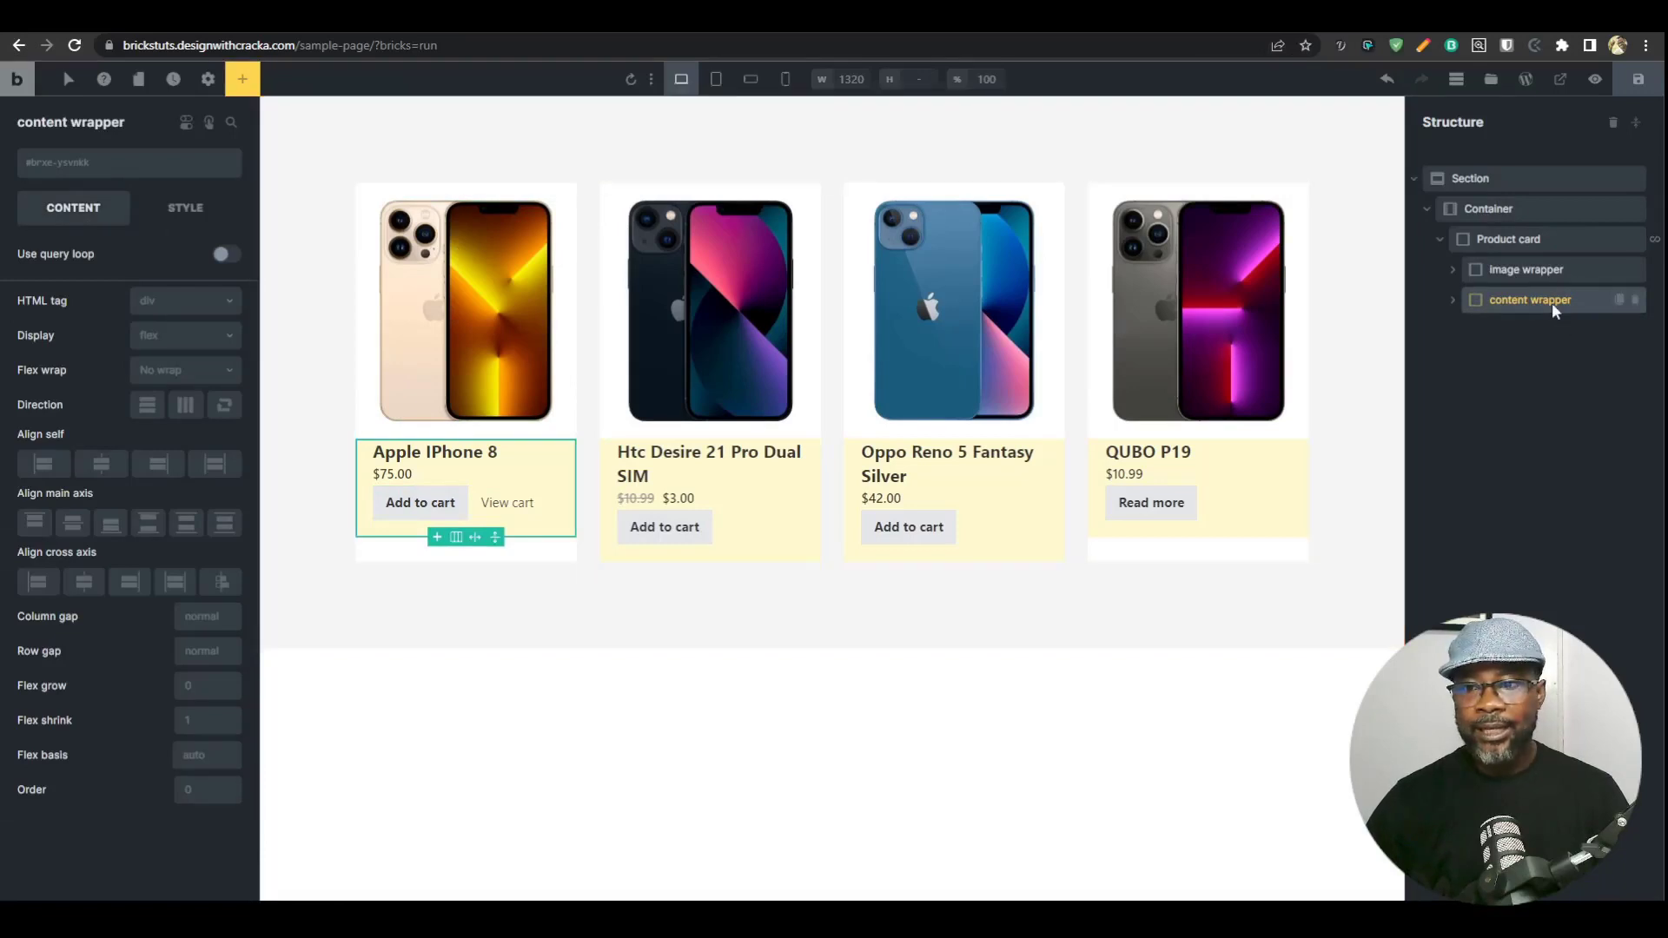
pyautogui.click(1595, 79)
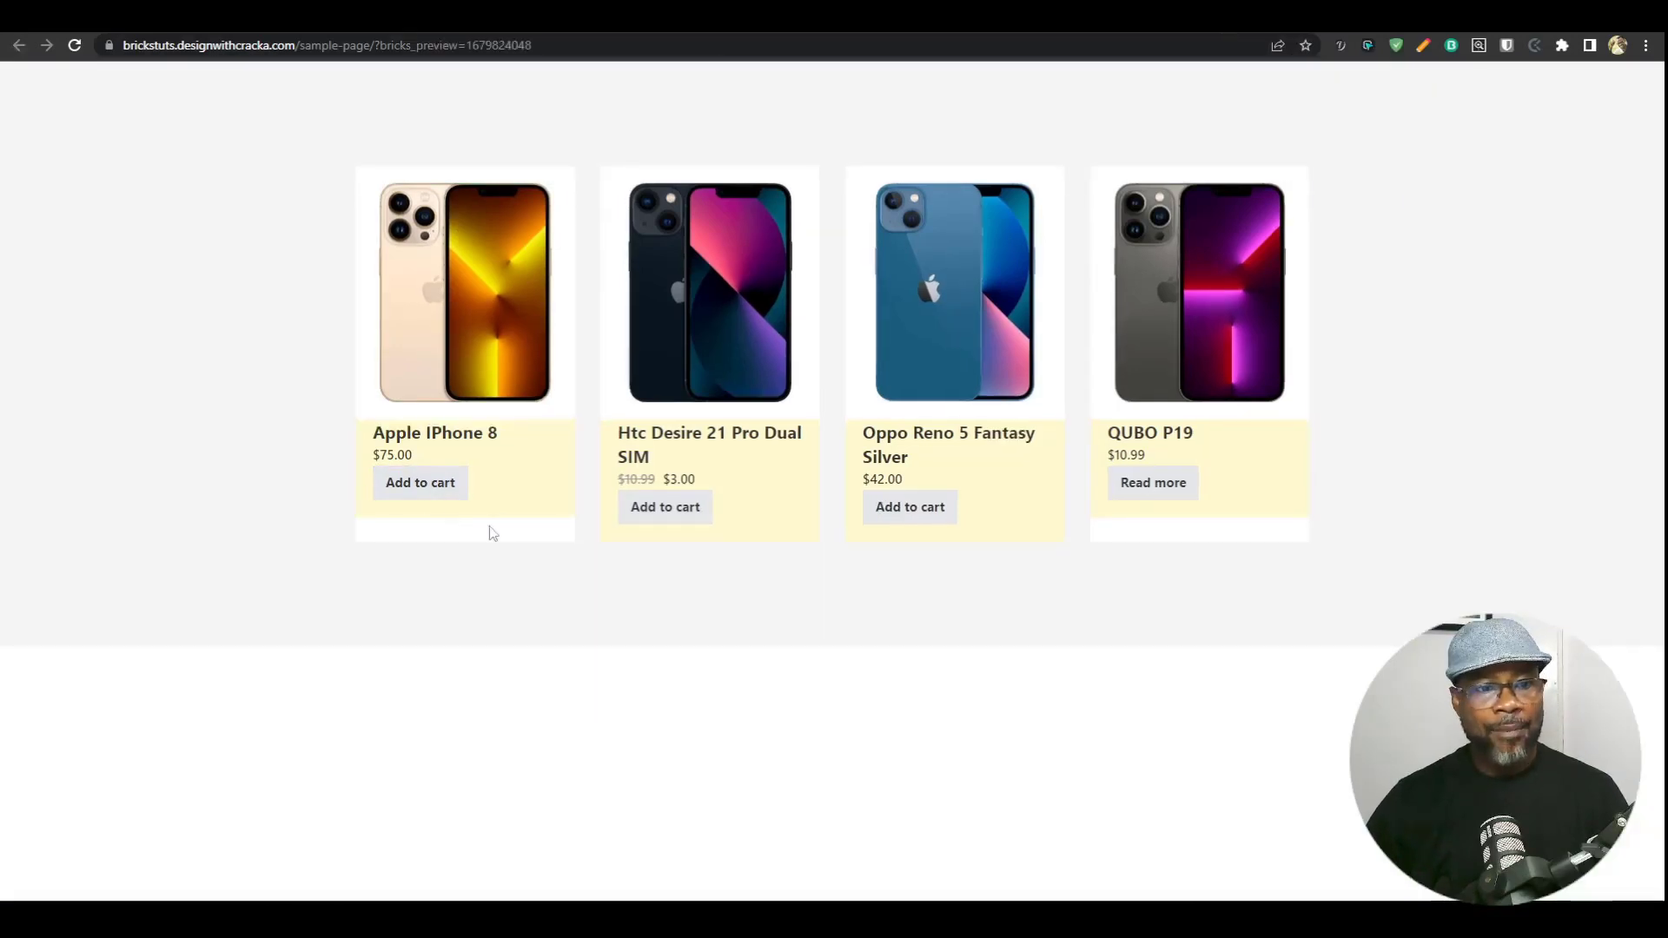
pyautogui.hotkey('ctrl', 'w')
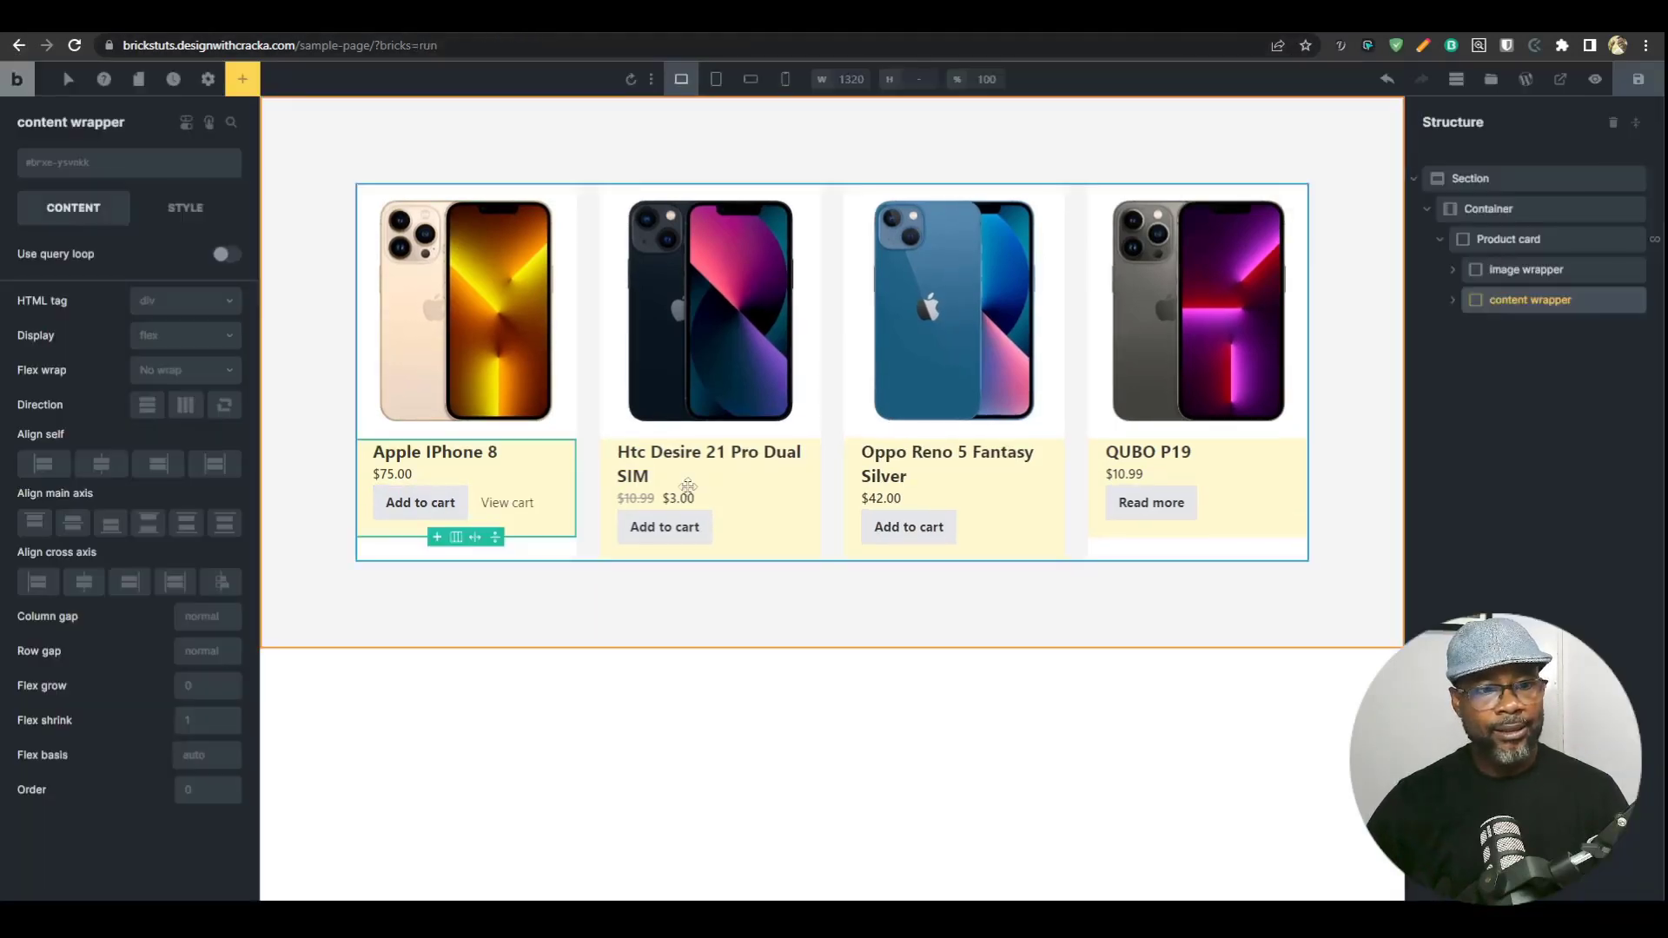
pyautogui.click(1546, 269)
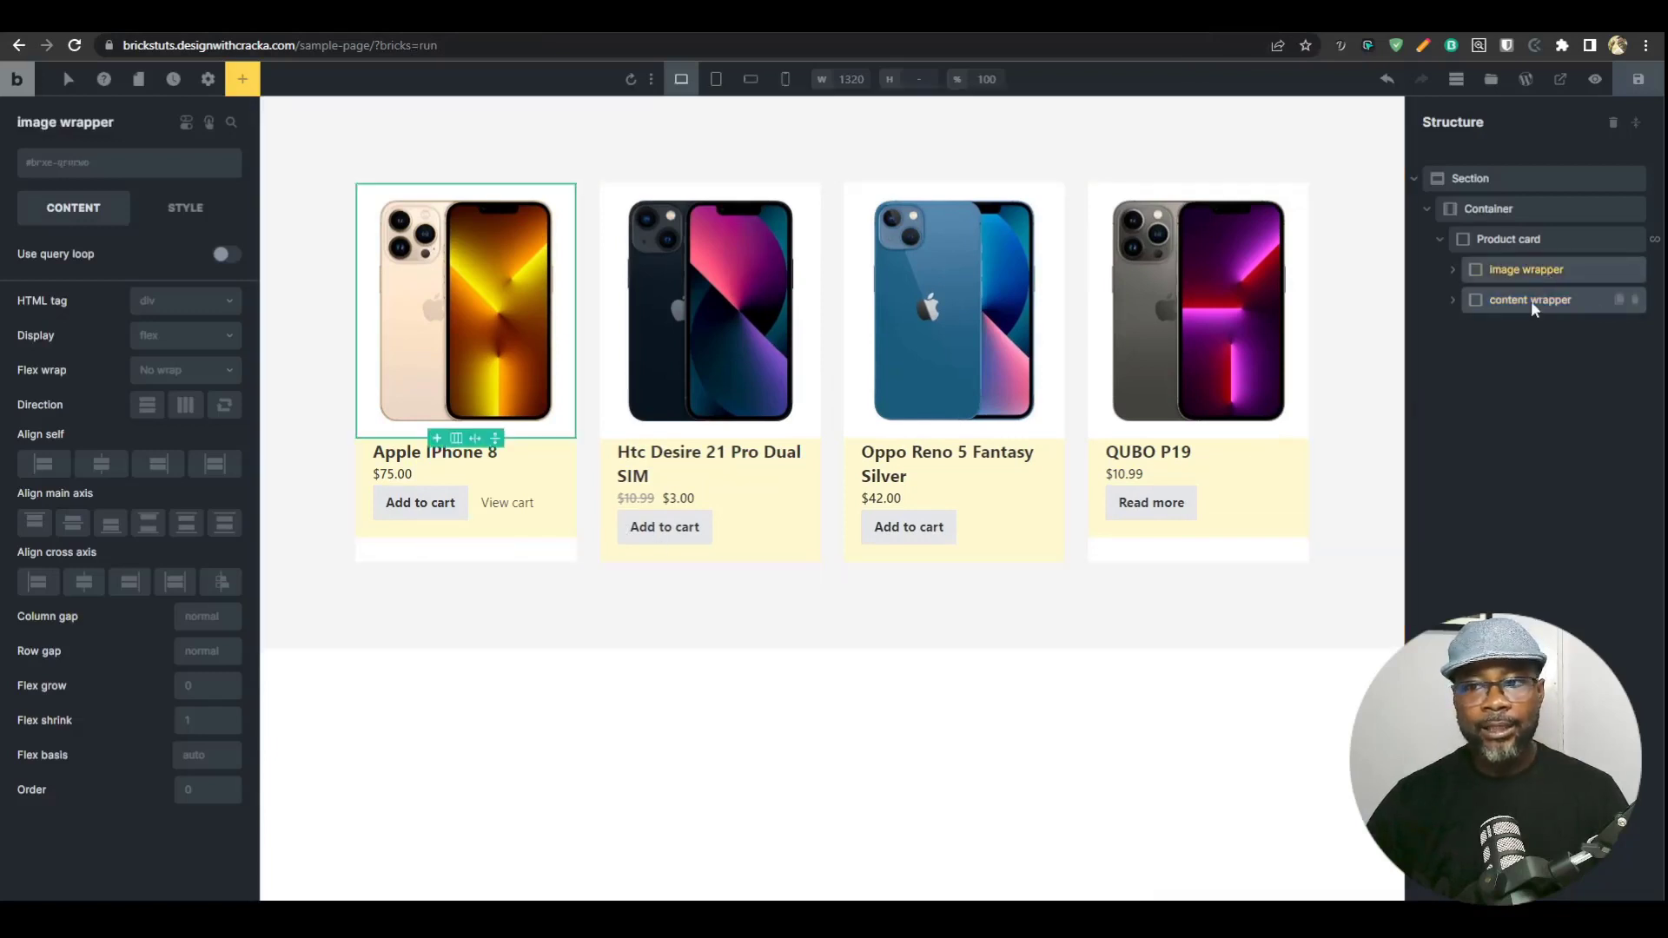
pyautogui.click(1530, 300)
pyautogui.click(1506, 243)
pyautogui.click(1510, 214)
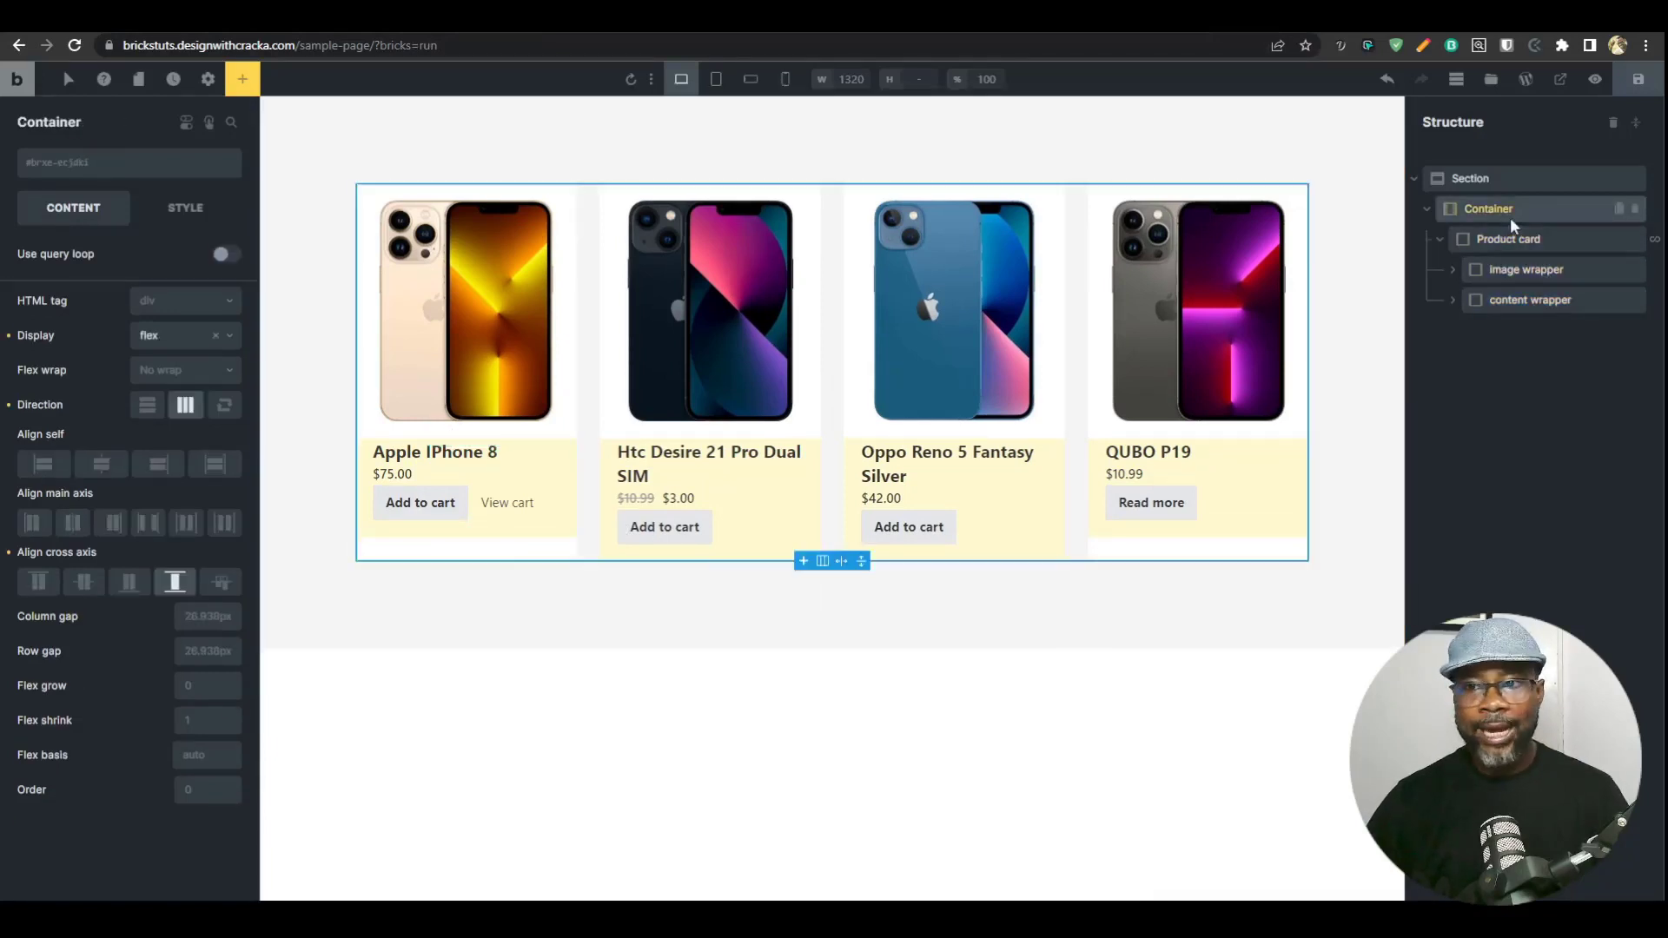
pyautogui.click(1513, 238)
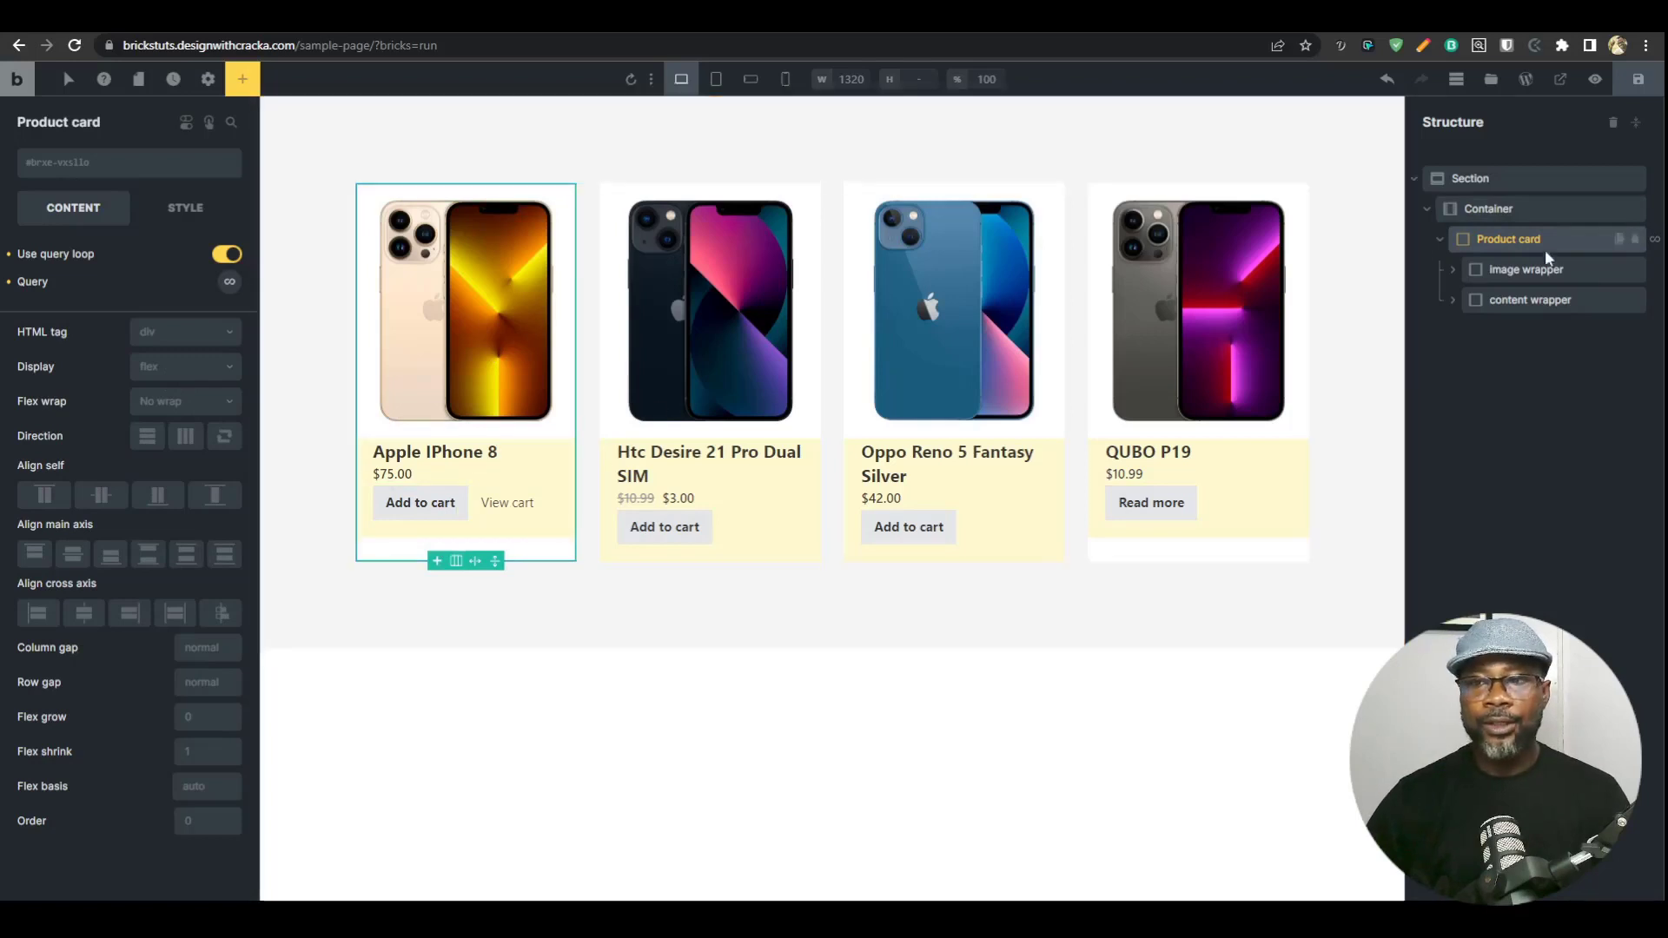
# Set the content wrapper's Flex grow to 1, save the page, and select the Product price.
pyautogui.click(1529, 271)
pyautogui.click(1525, 296)
pyautogui.click(1515, 274)
pyautogui.click(1504, 302)
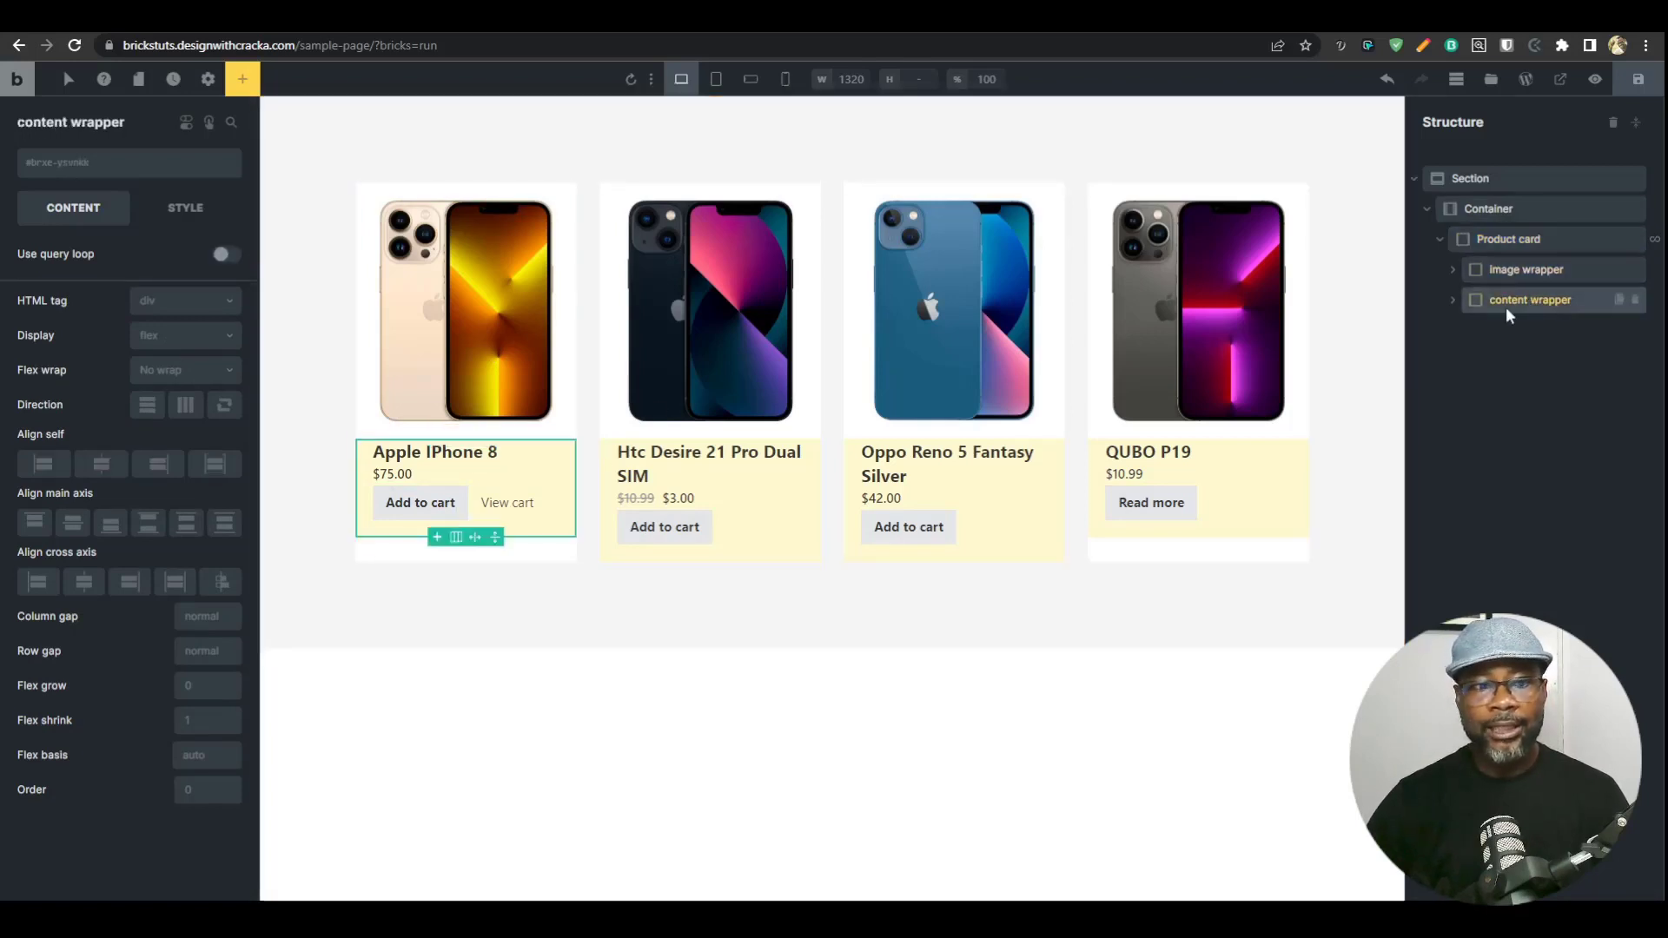
pyautogui.click(1509, 271)
pyautogui.click(1517, 298)
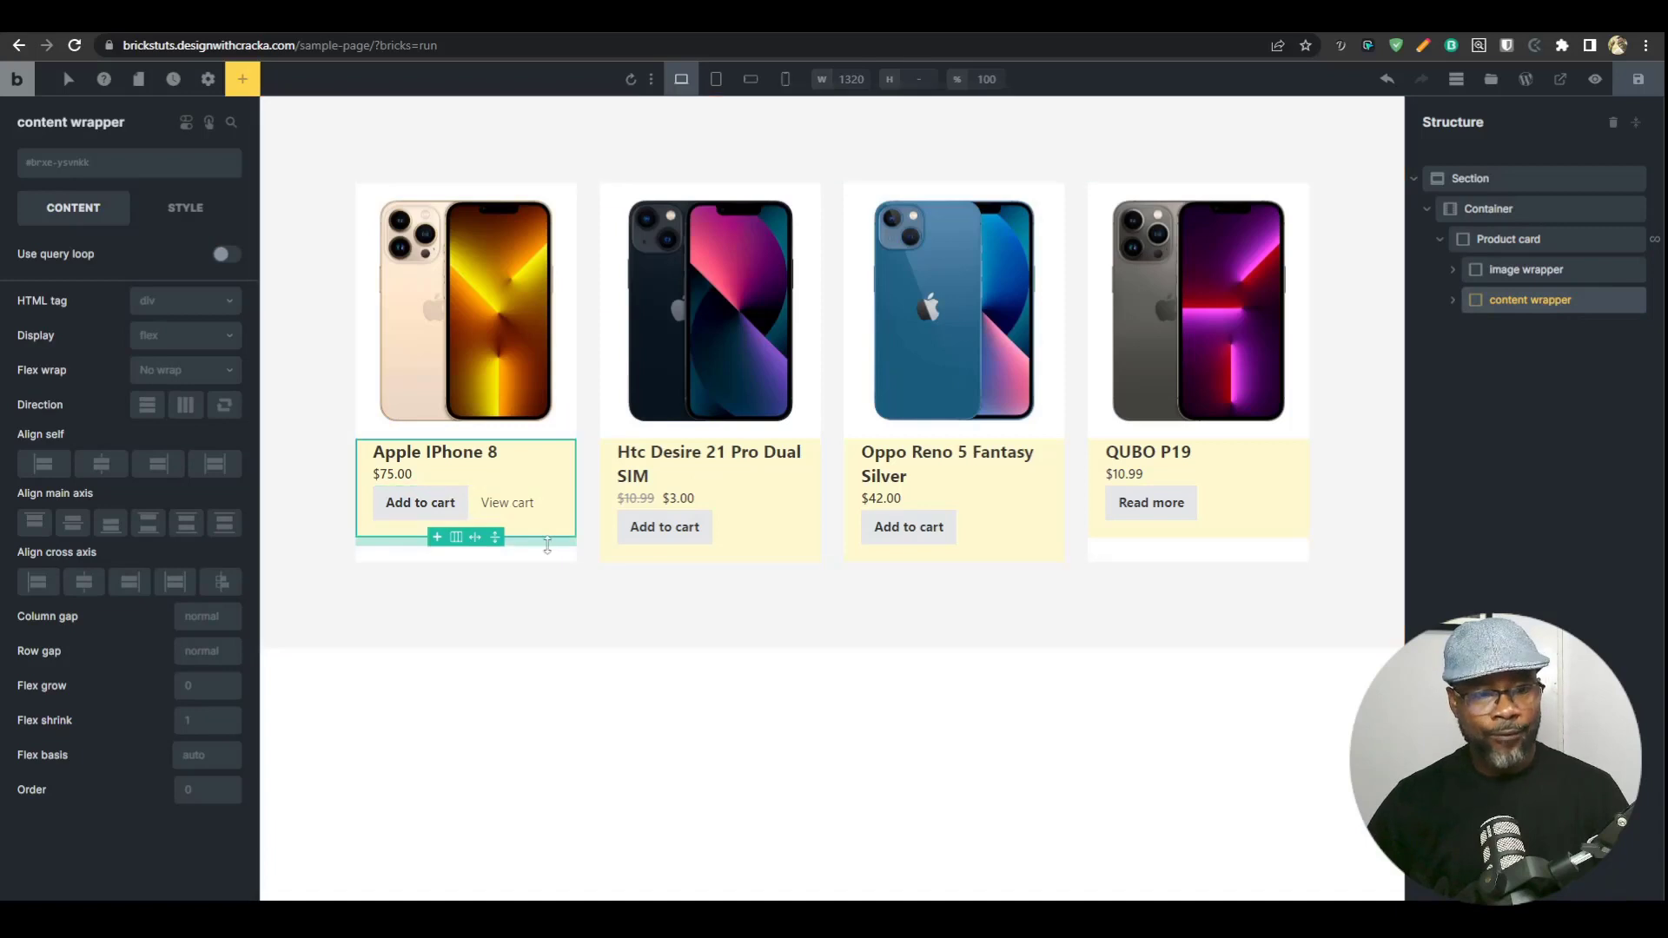
pyautogui.click(196, 685)
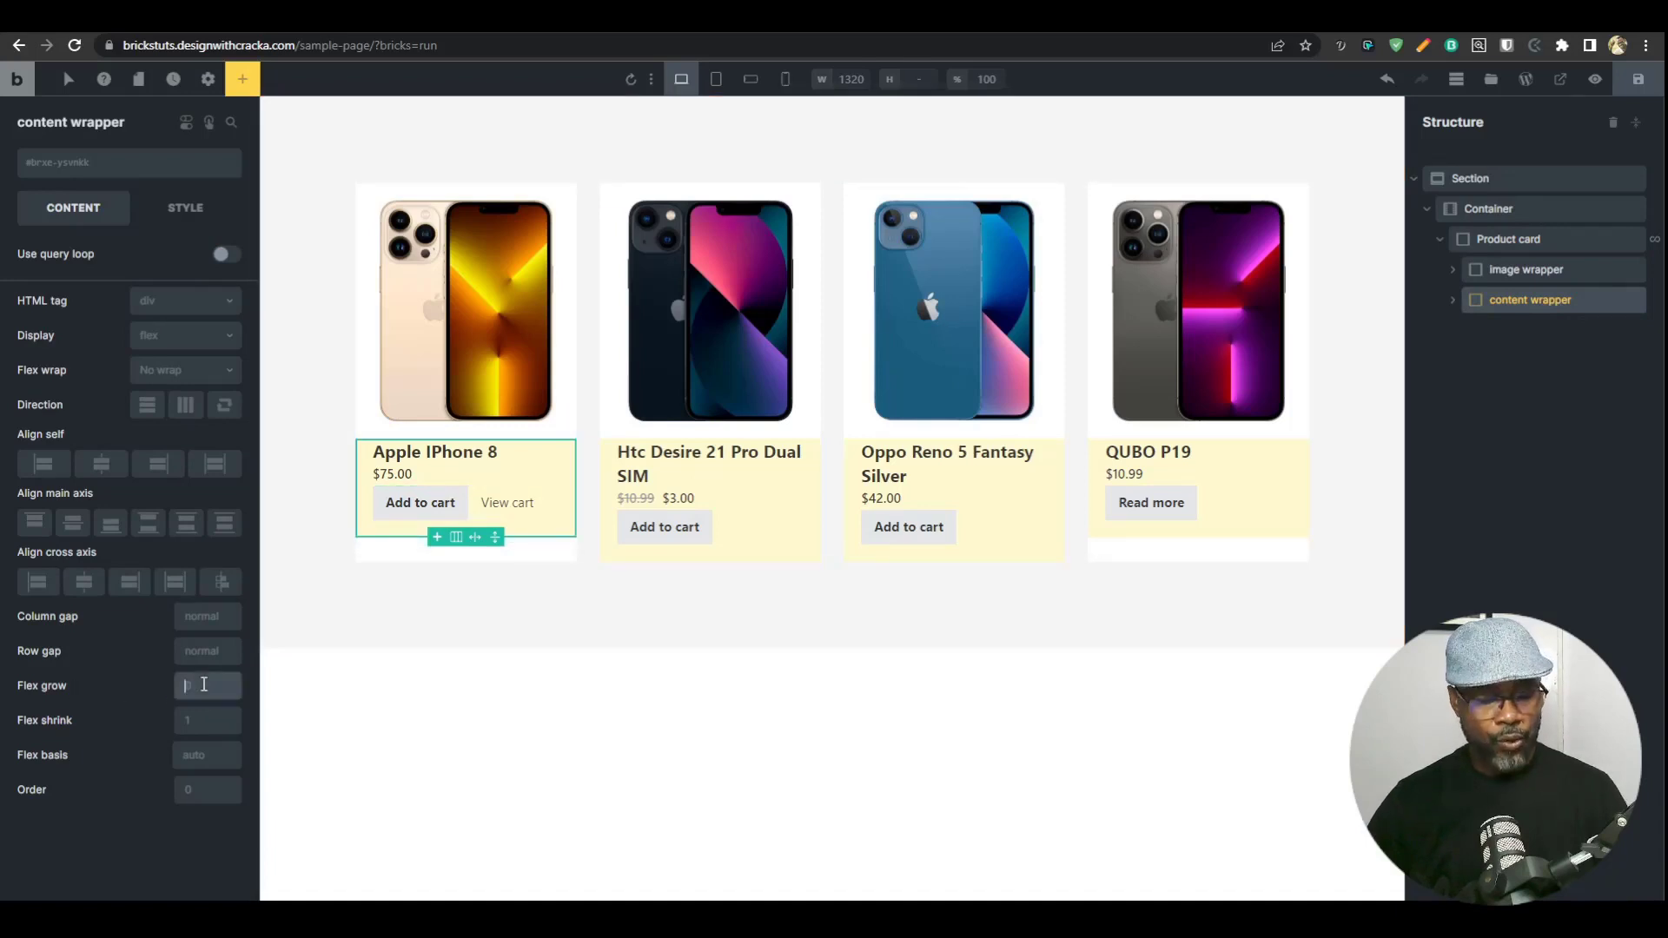
pyautogui.write('1')
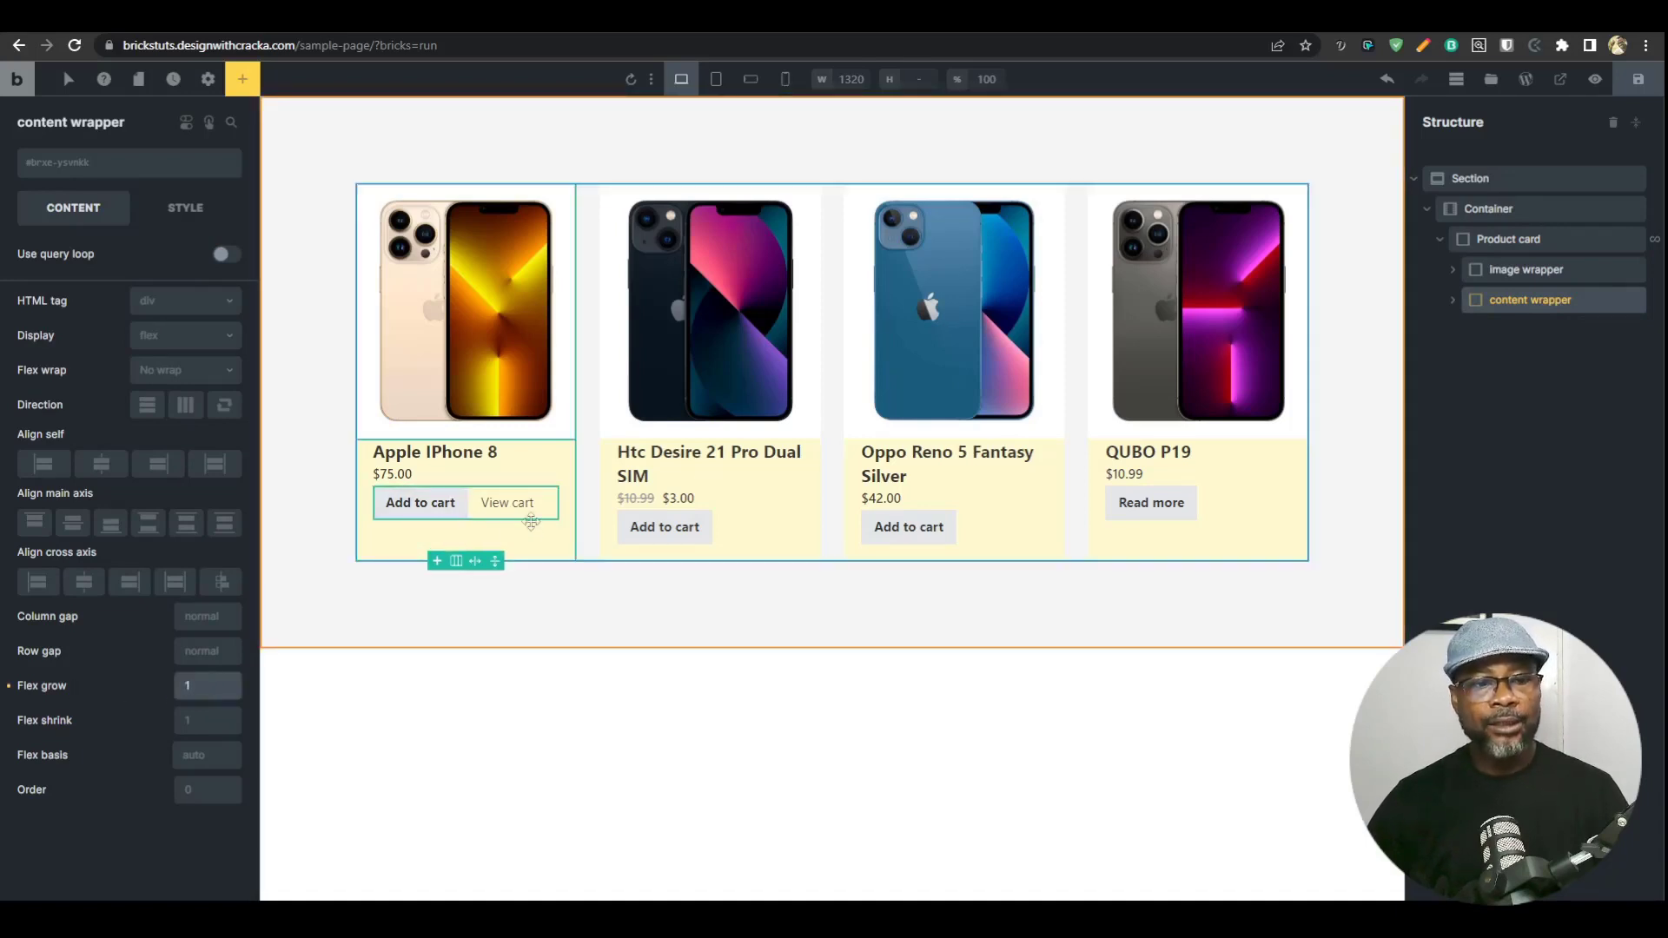
pyautogui.click(1638, 79)
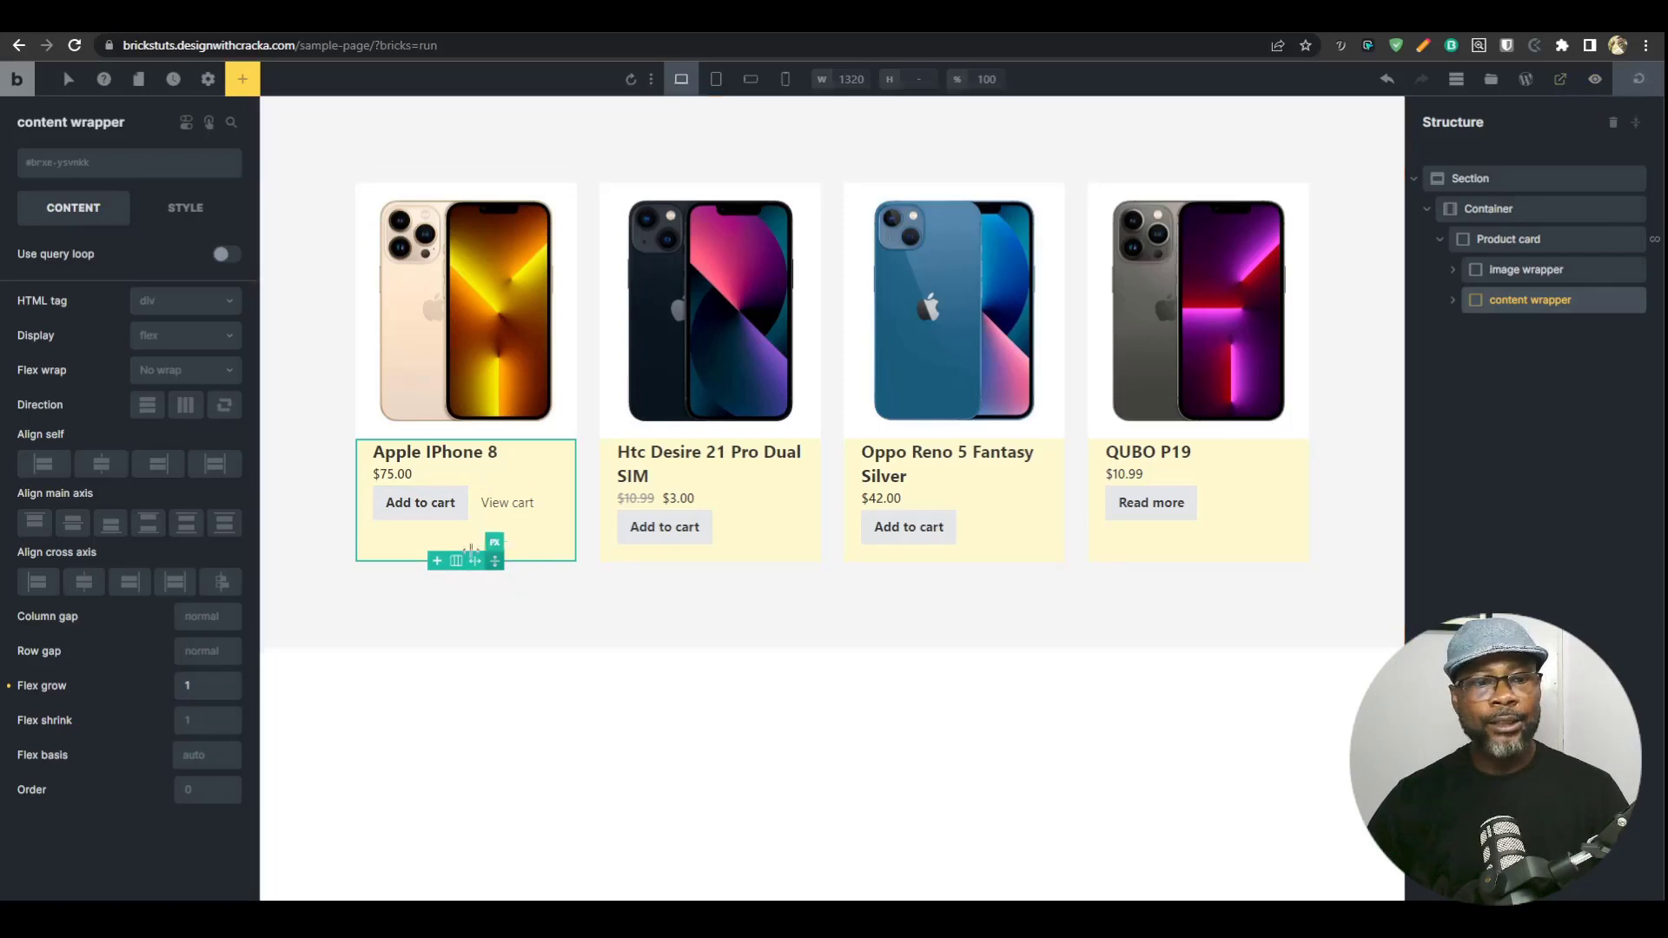
pyautogui.click(1452, 301)
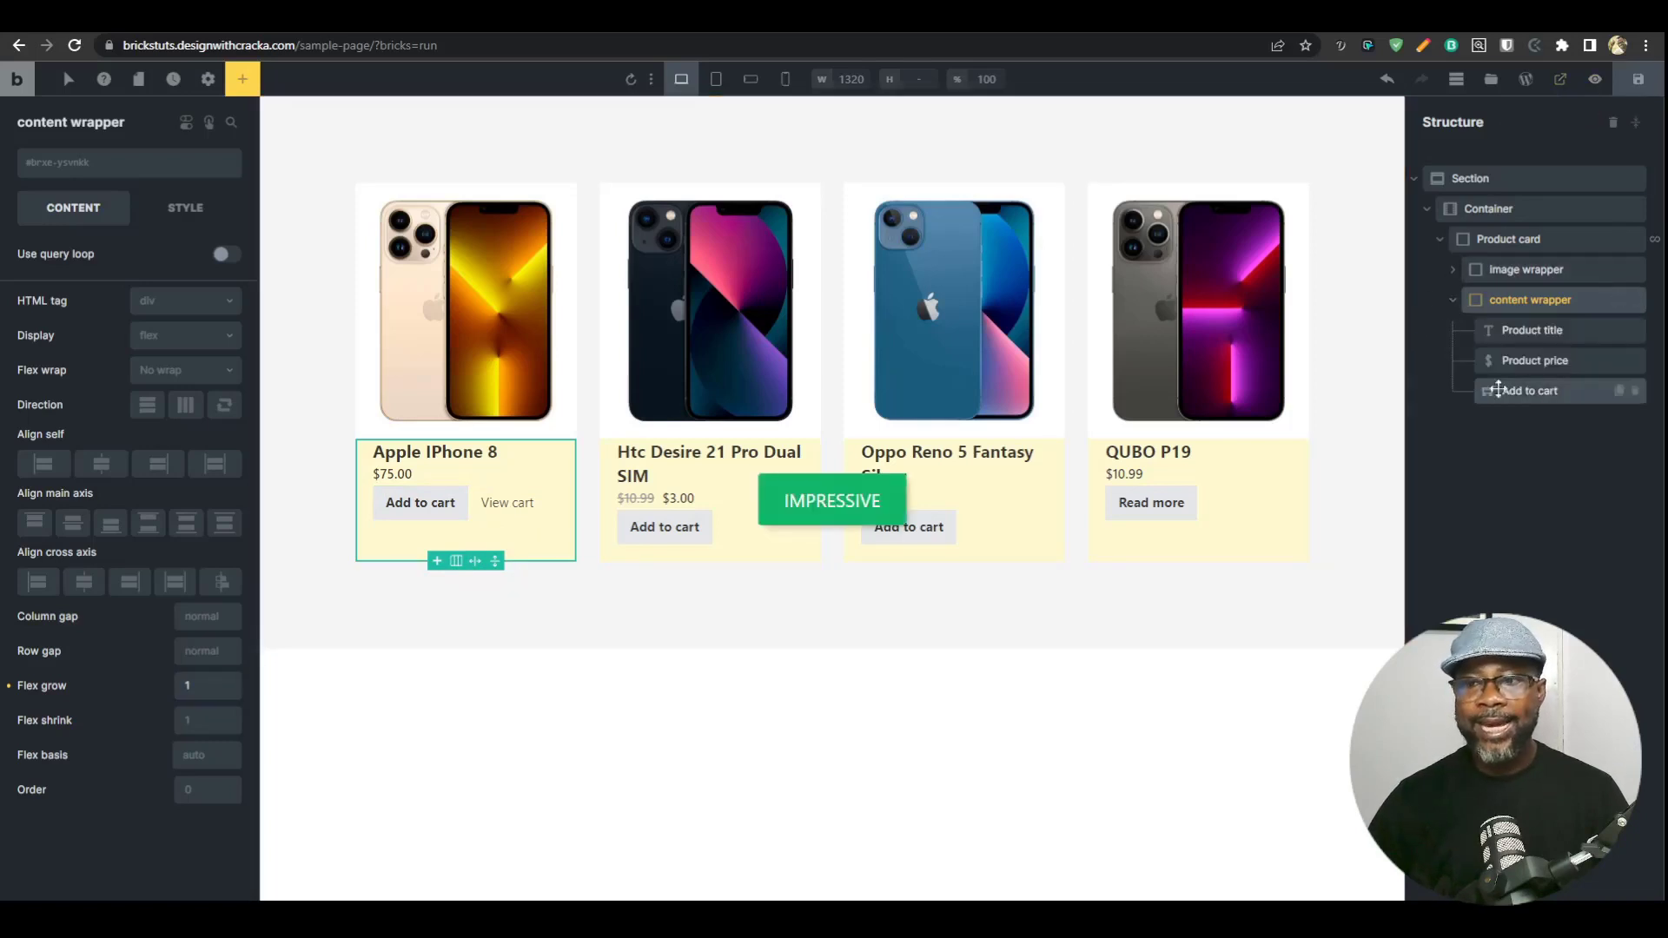
pyautogui.click(1540, 361)
# Set the Add to cart element's Margin top to auto and check the aligned buttons in preview.
pyautogui.click(1550, 391)
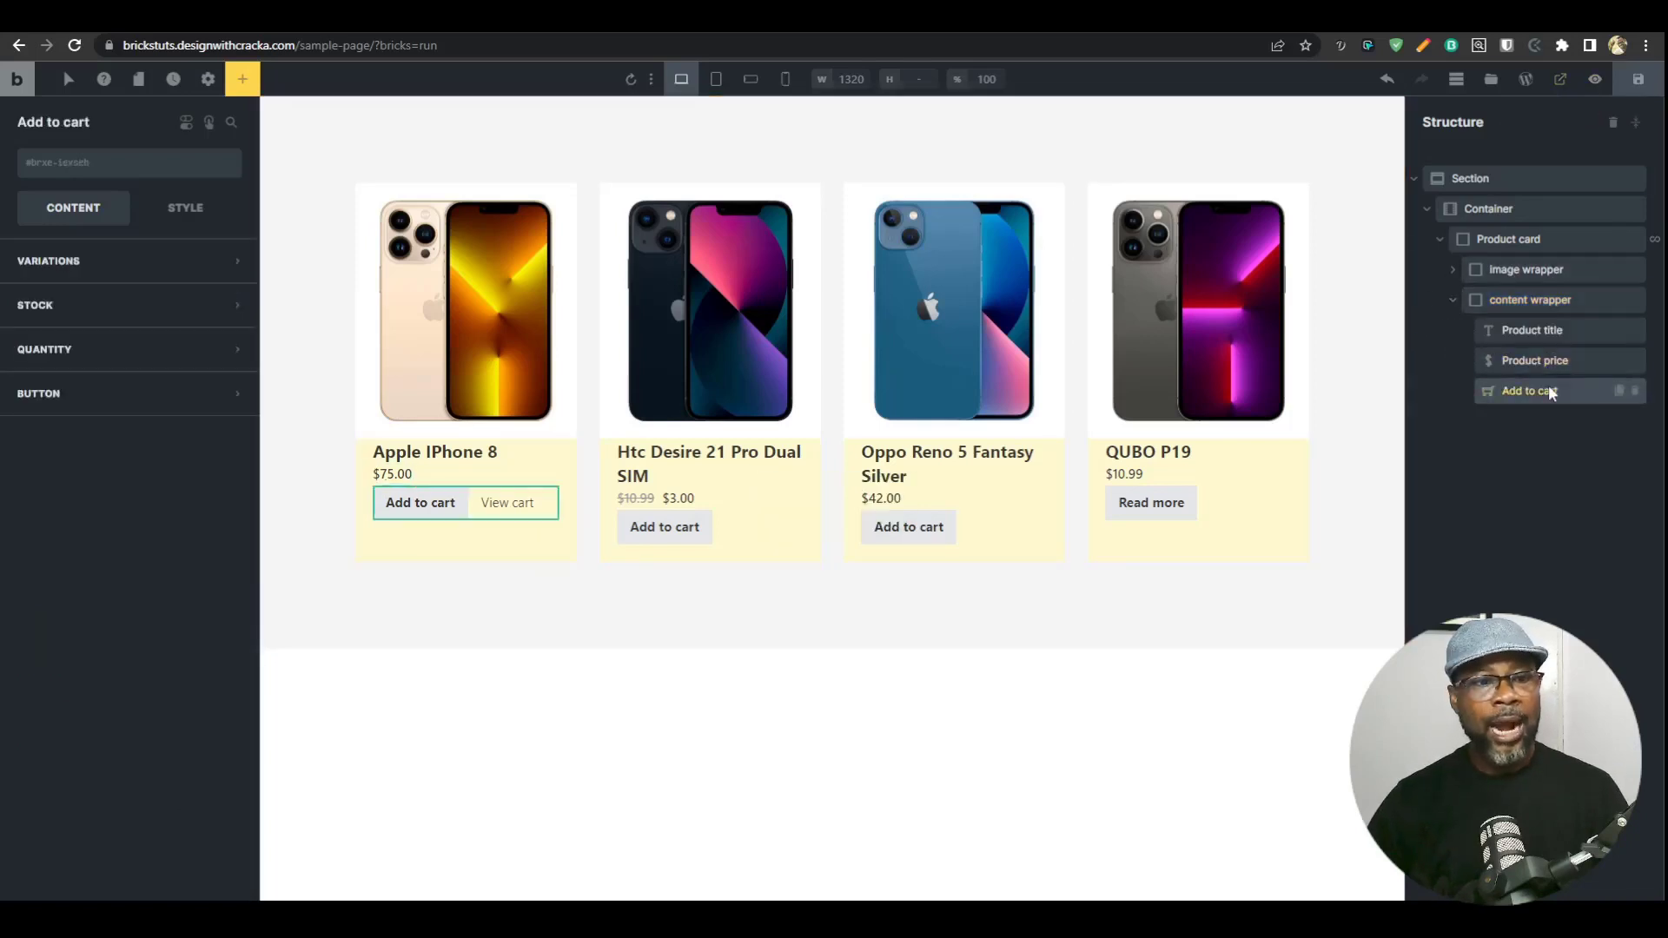
pyautogui.click(185, 208)
pyautogui.click(141, 366)
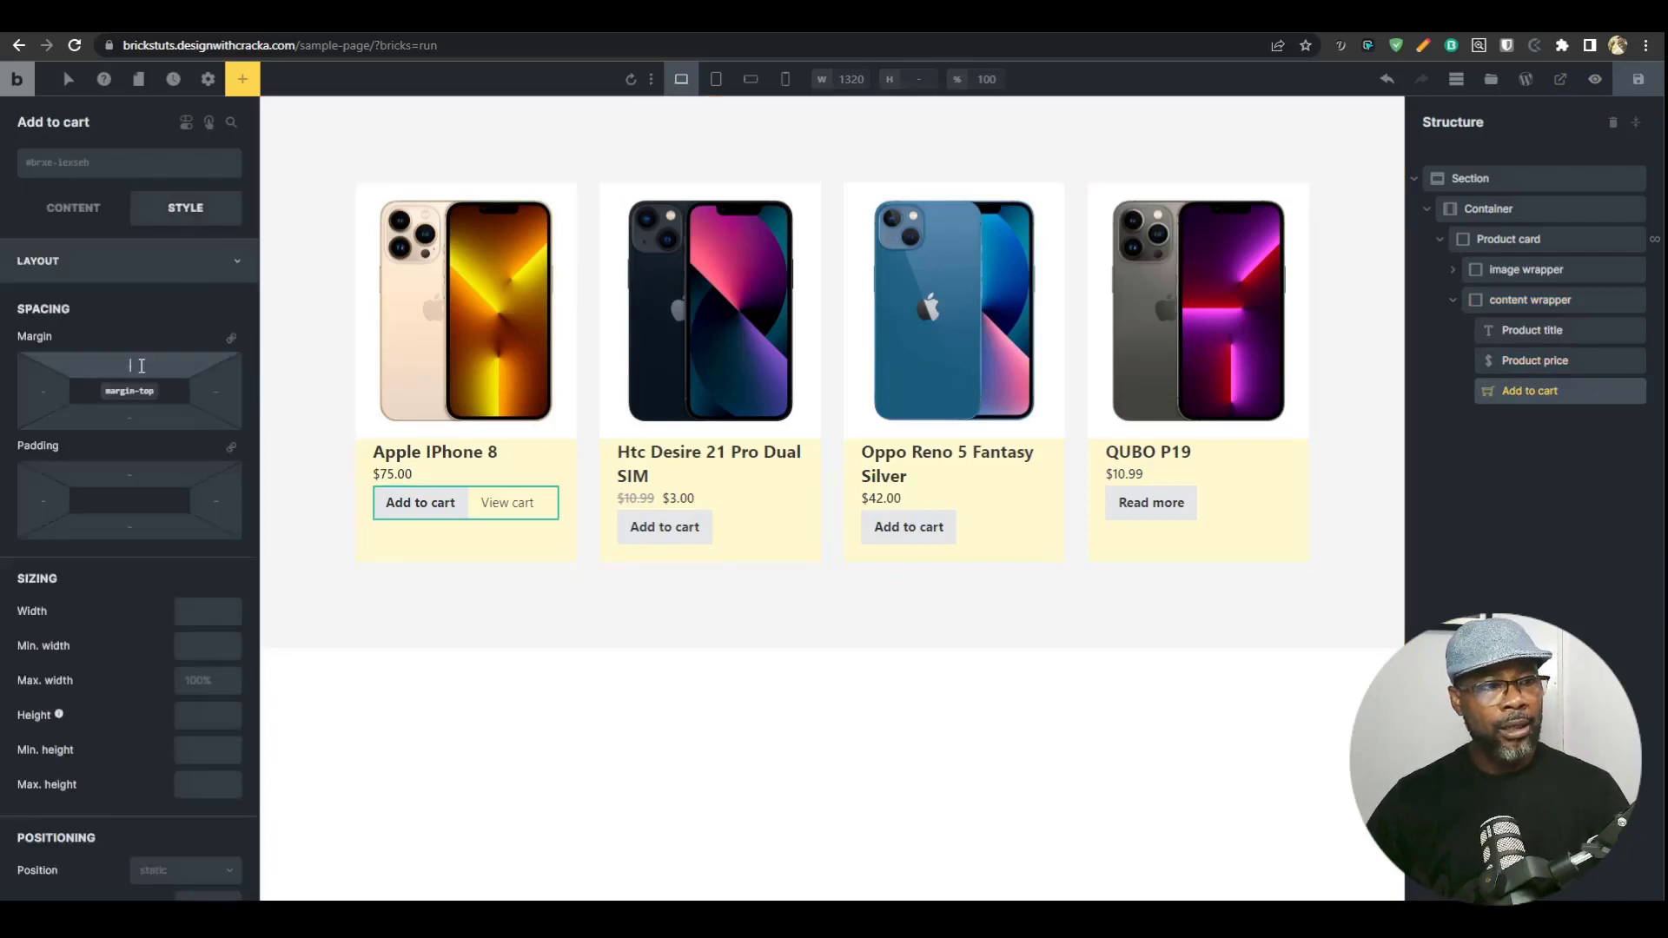
pyautogui.write('auto')
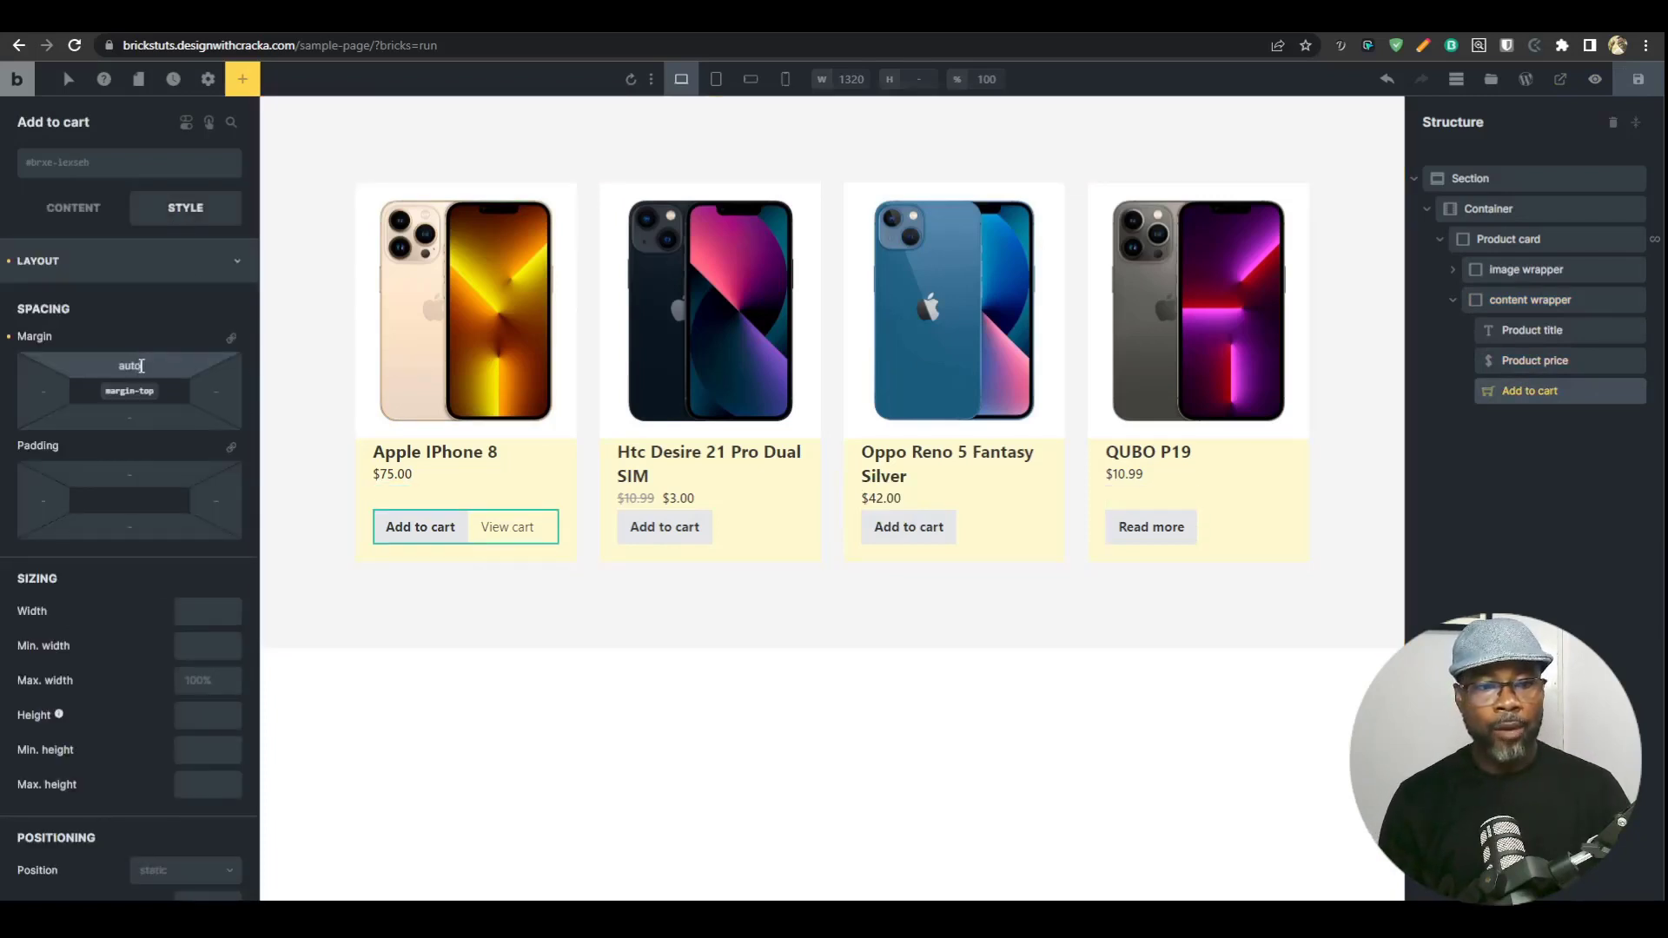
pyautogui.press('Return')
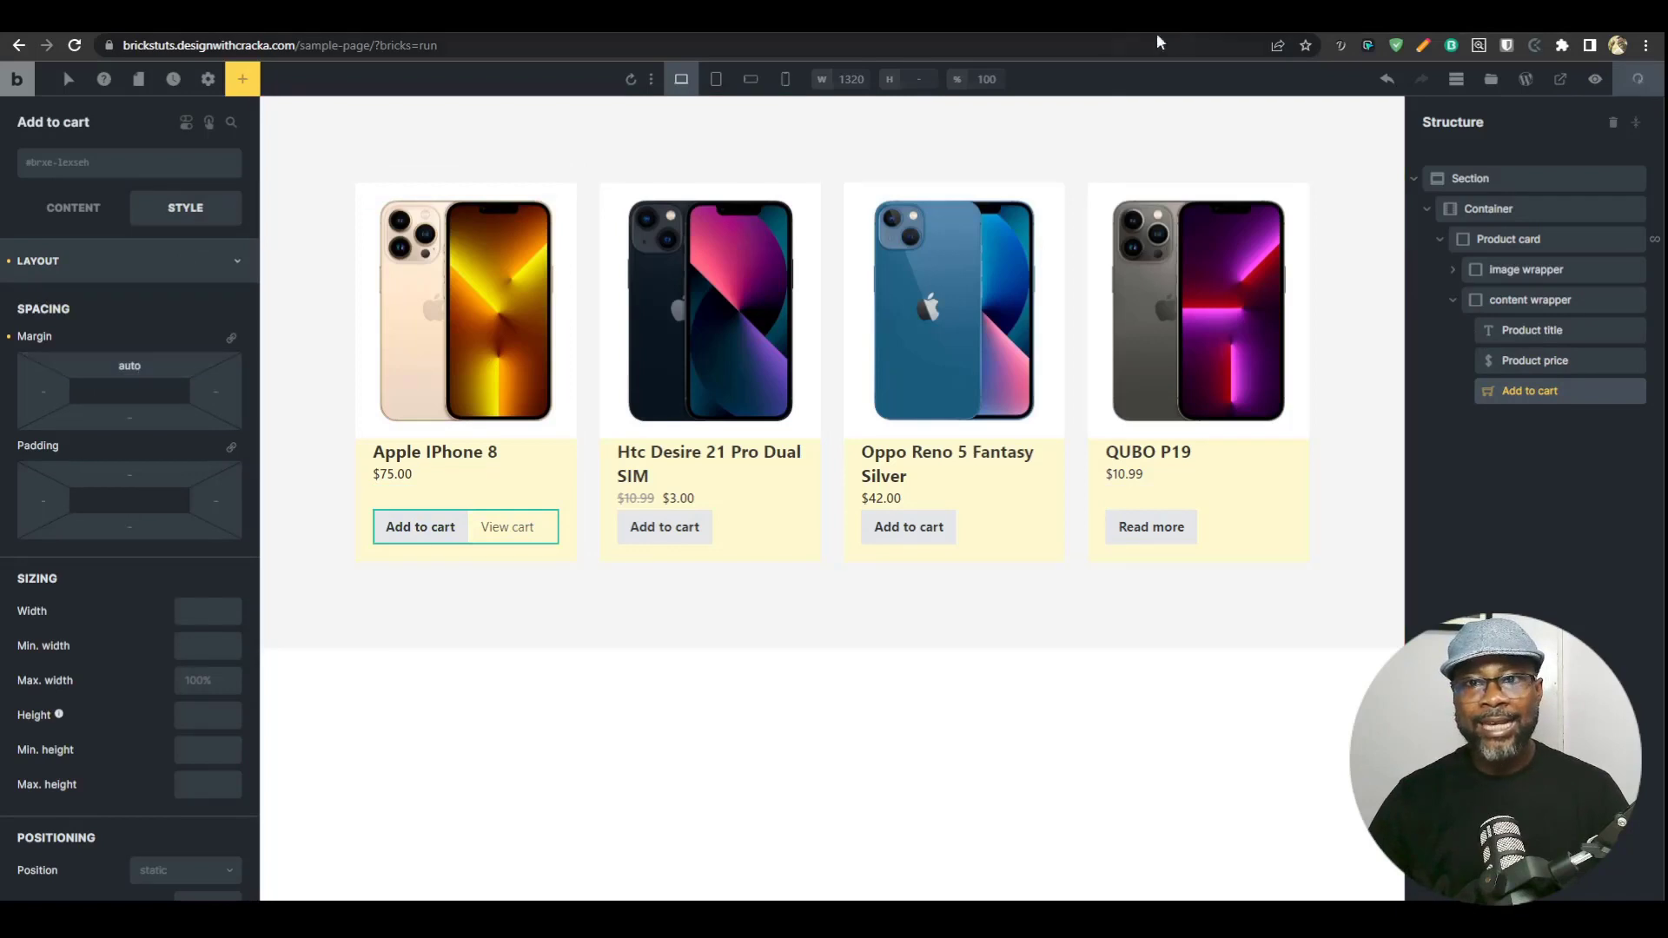
pyautogui.hotkey('ctrl', 'shift', 'p')
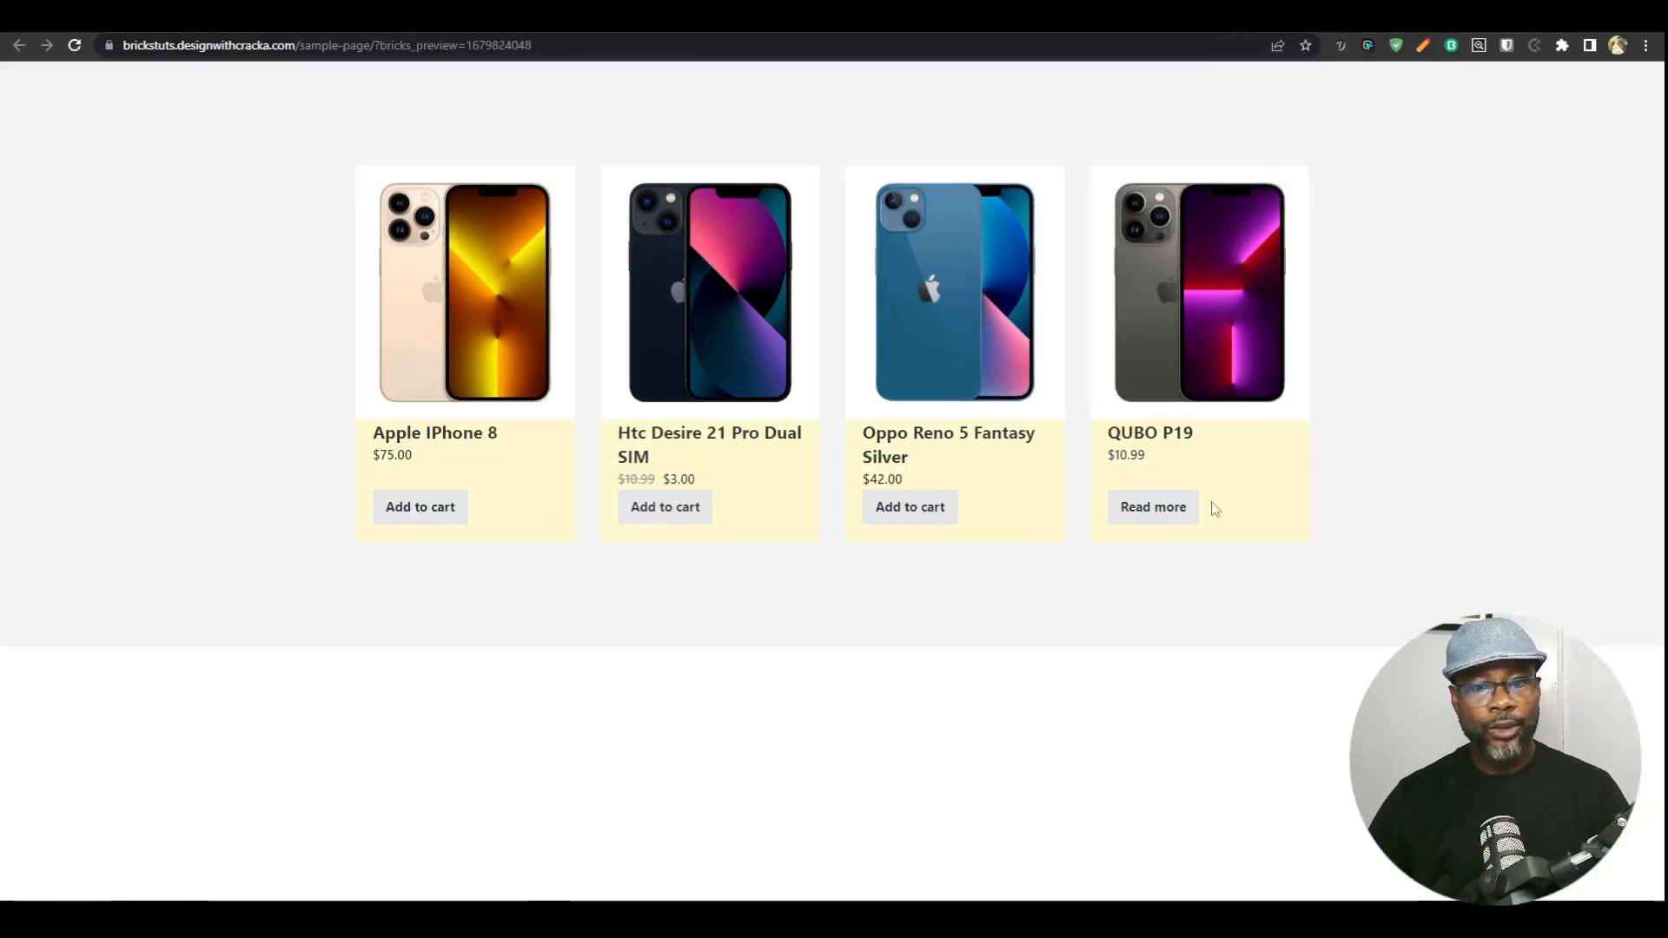
pyautogui.hotkey('ctrl', 'Tab')
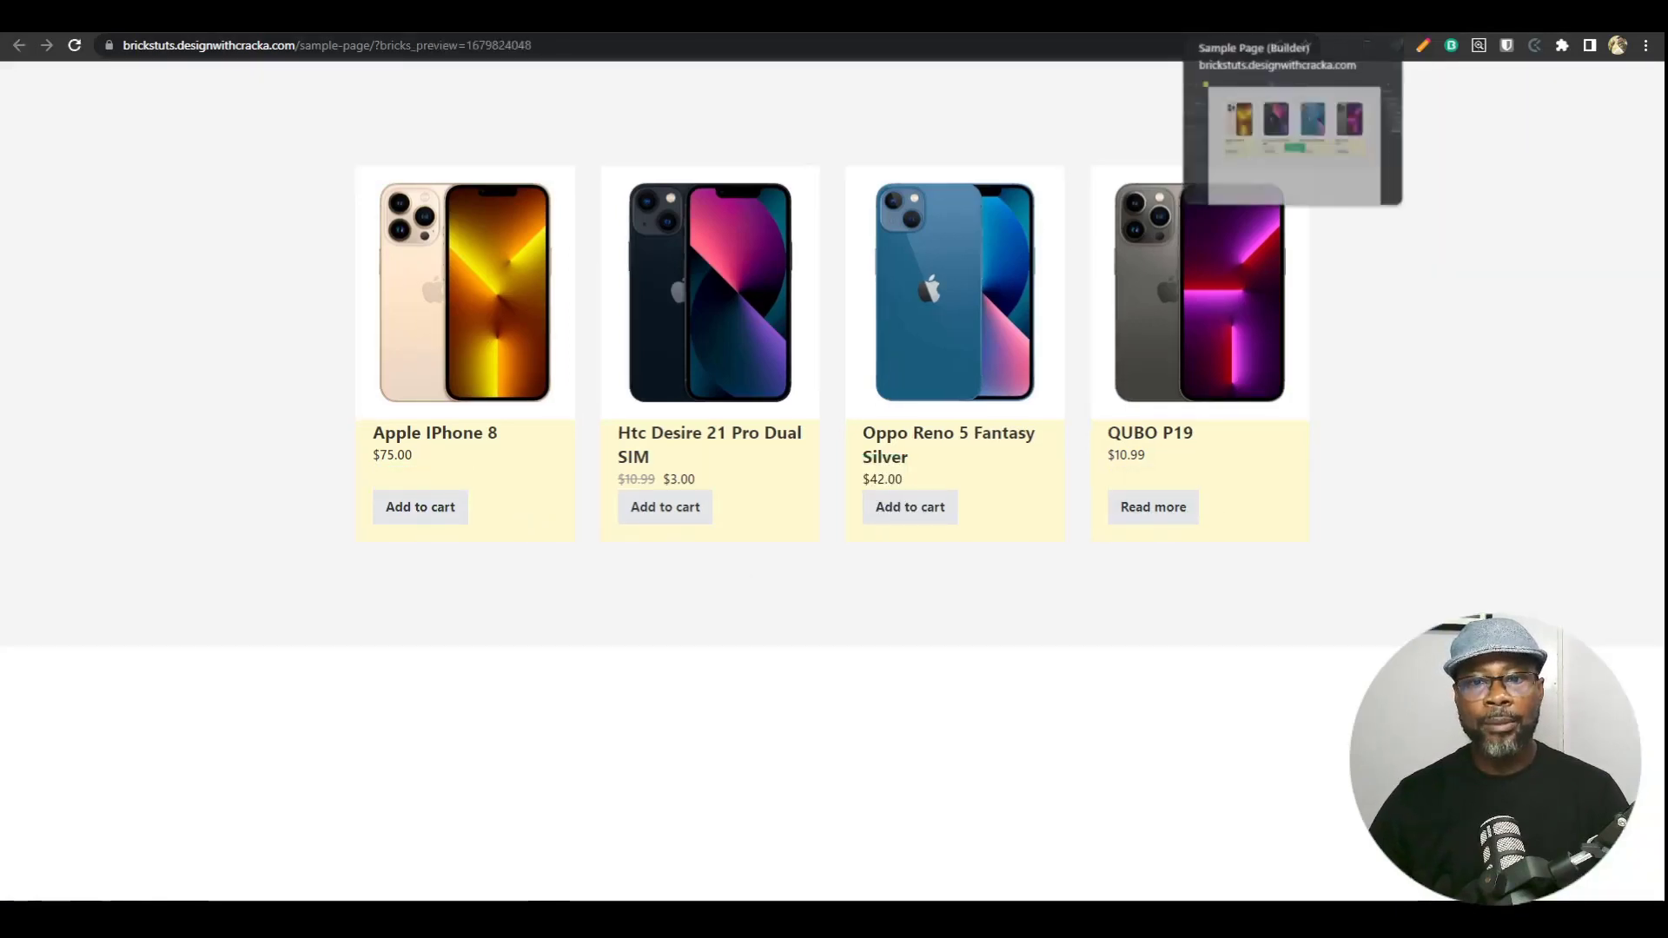
# Set the content wrapper's Row gap to 0.6rem and compare the result in the preview.
pyautogui.click(1531, 301)
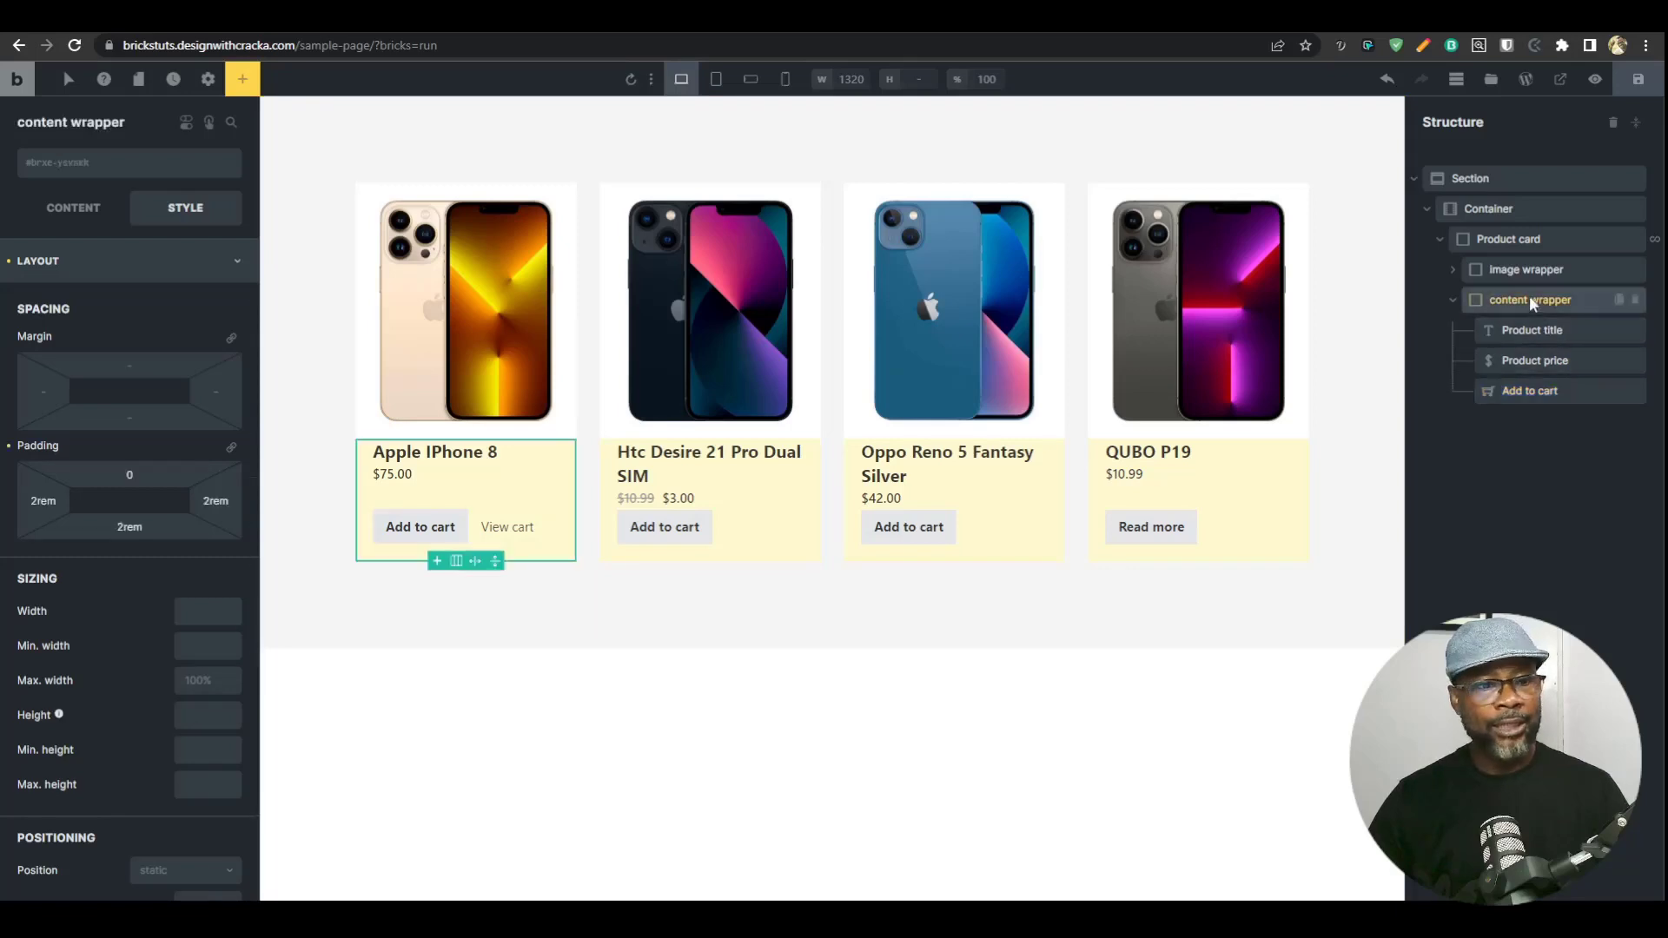
pyautogui.hotkey('ctrl', 'Tab')
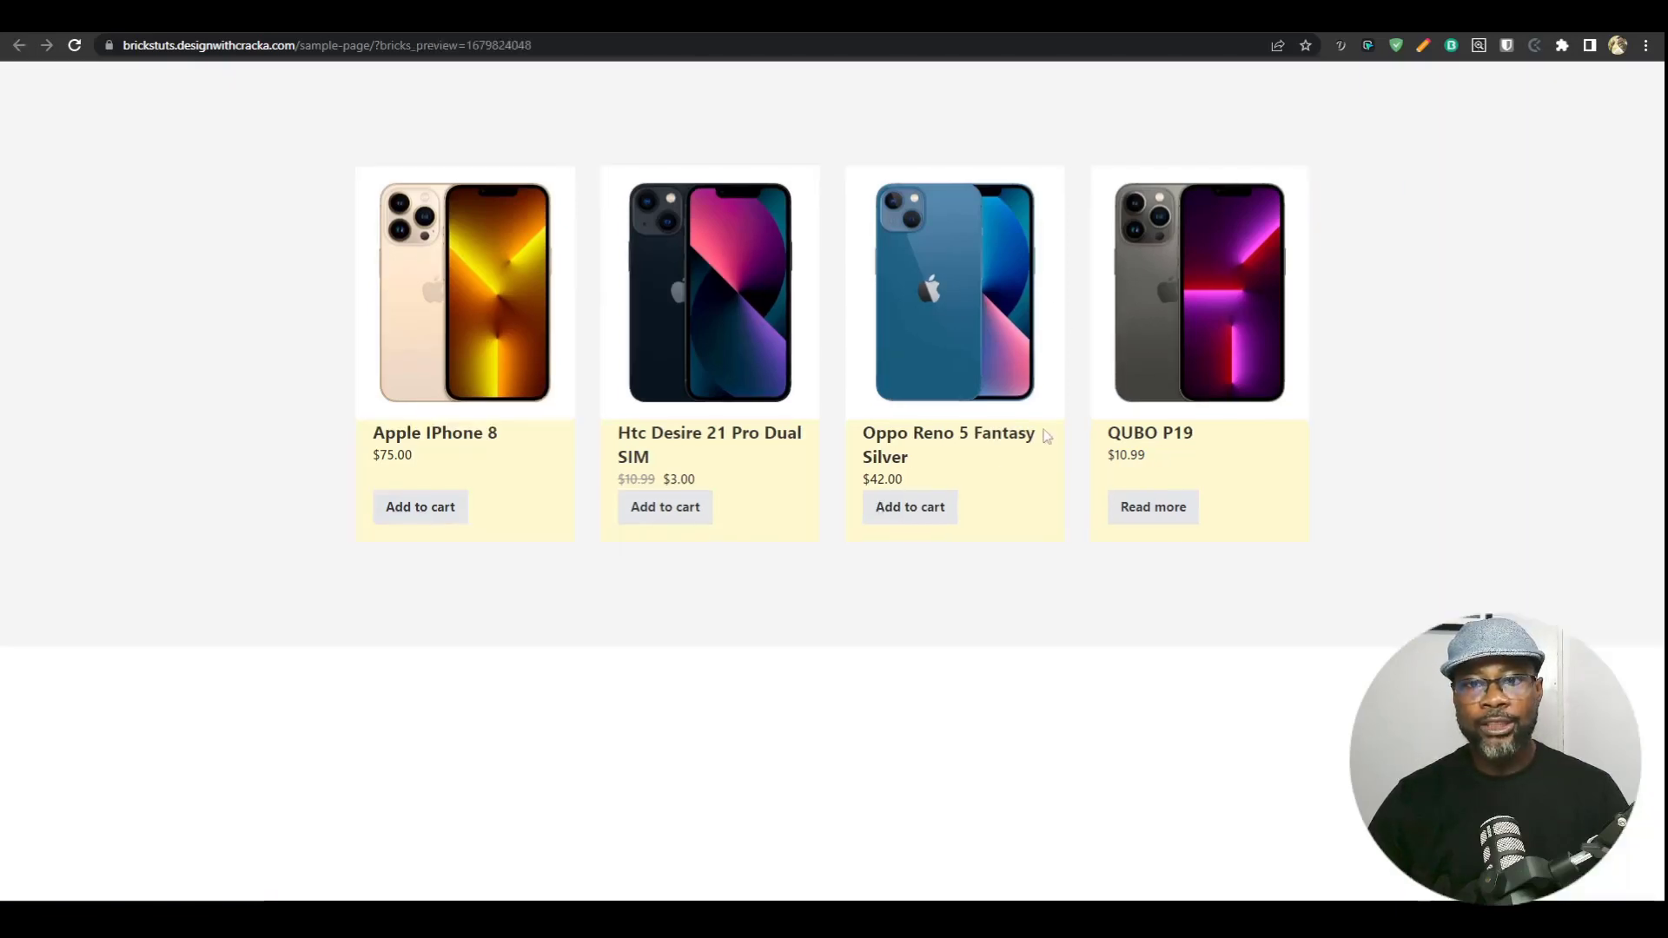
pyautogui.hotkey('ctrl', 'Tab')
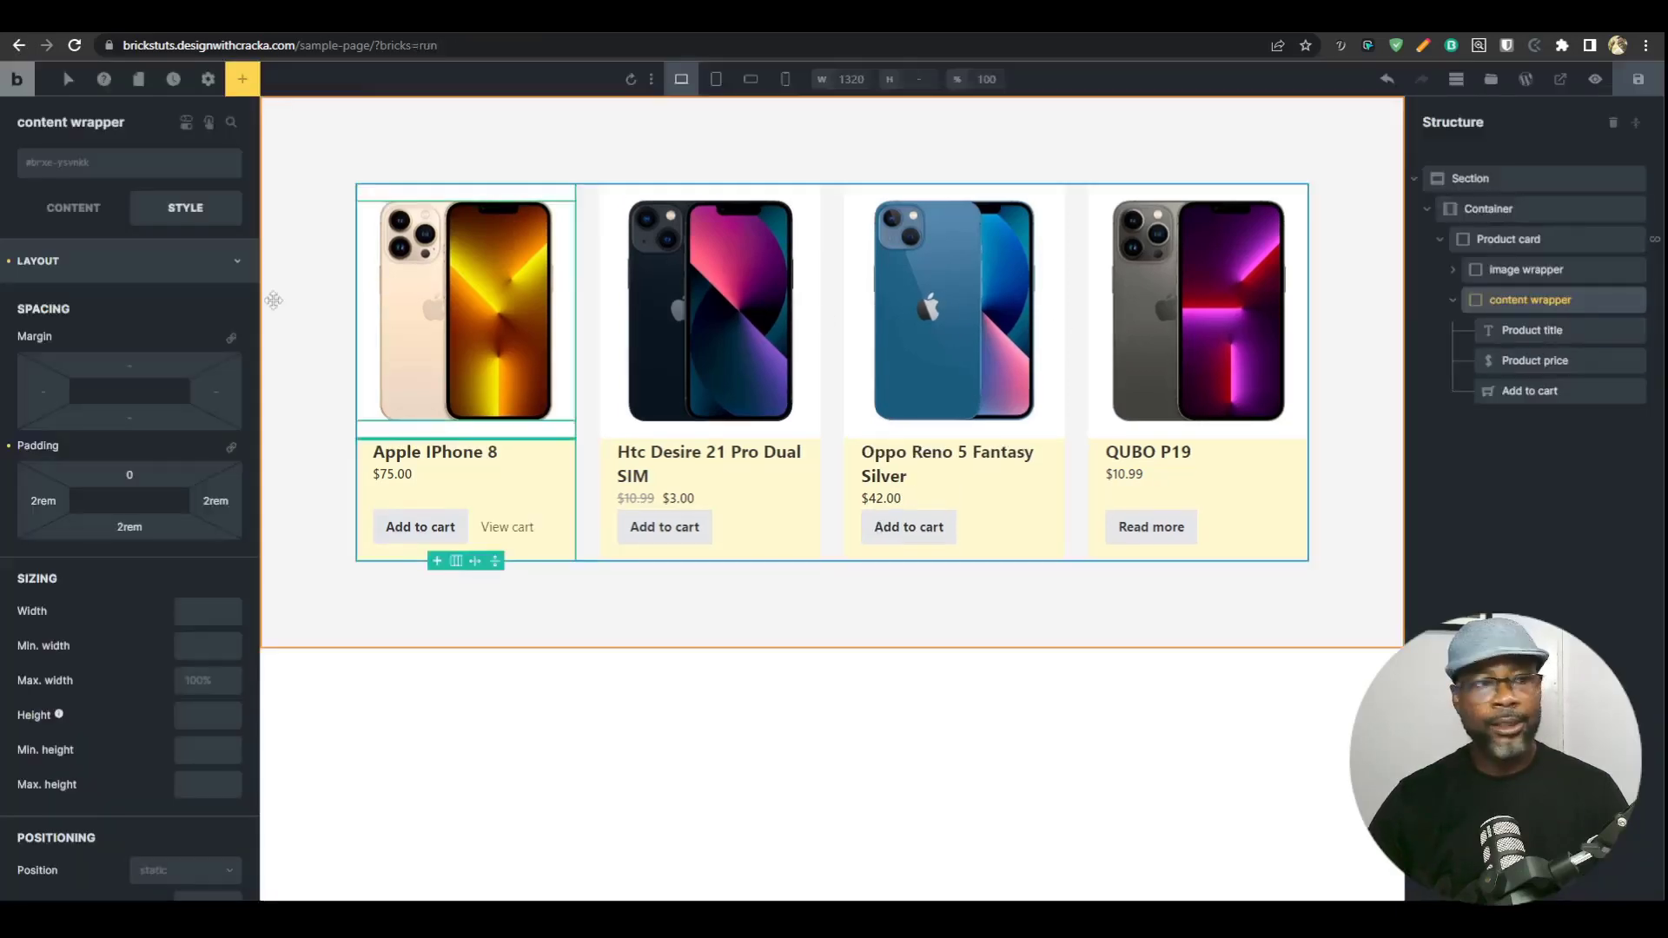
pyautogui.click(77, 207)
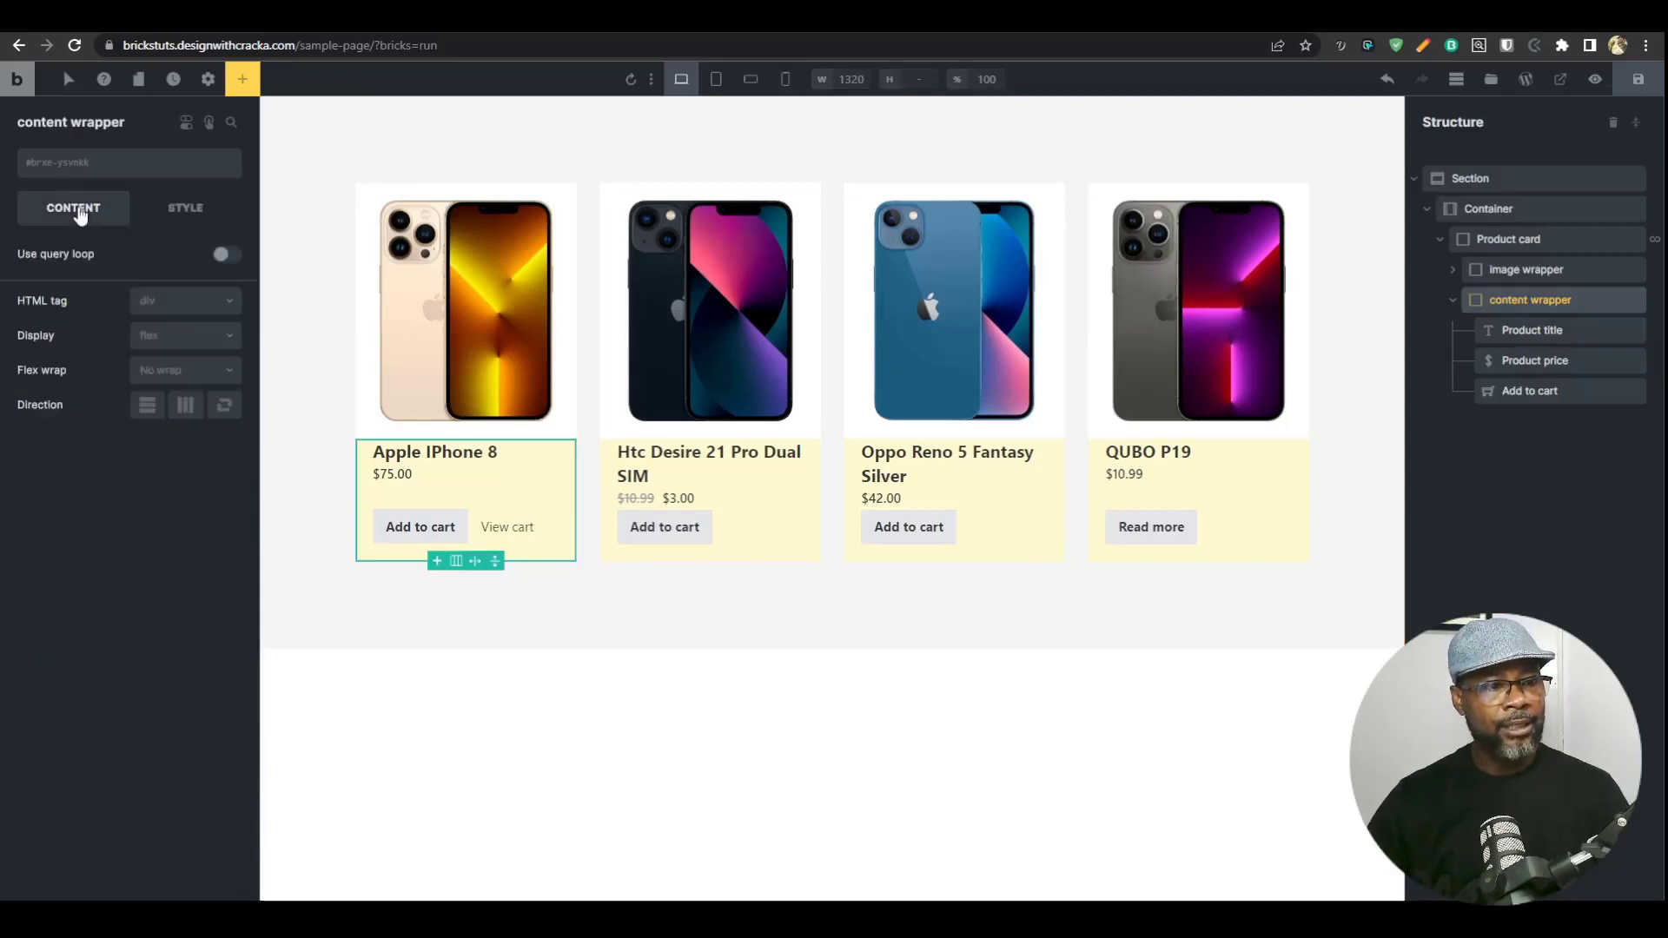
pyautogui.click(200, 658)
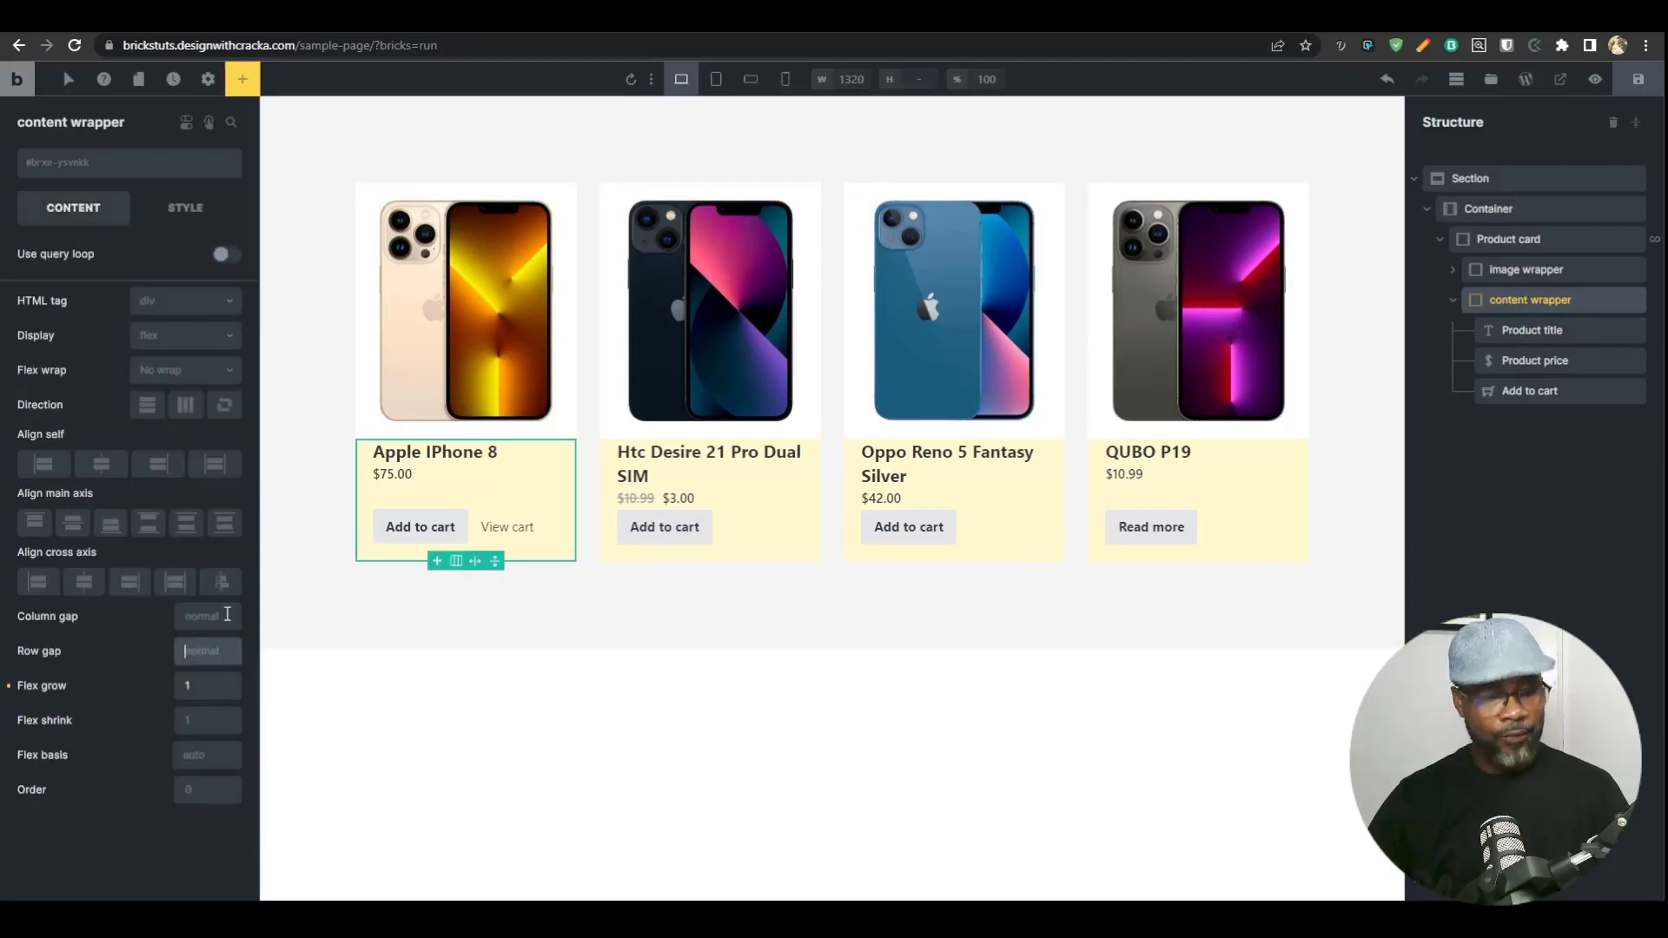
pyautogui.write('2rem')
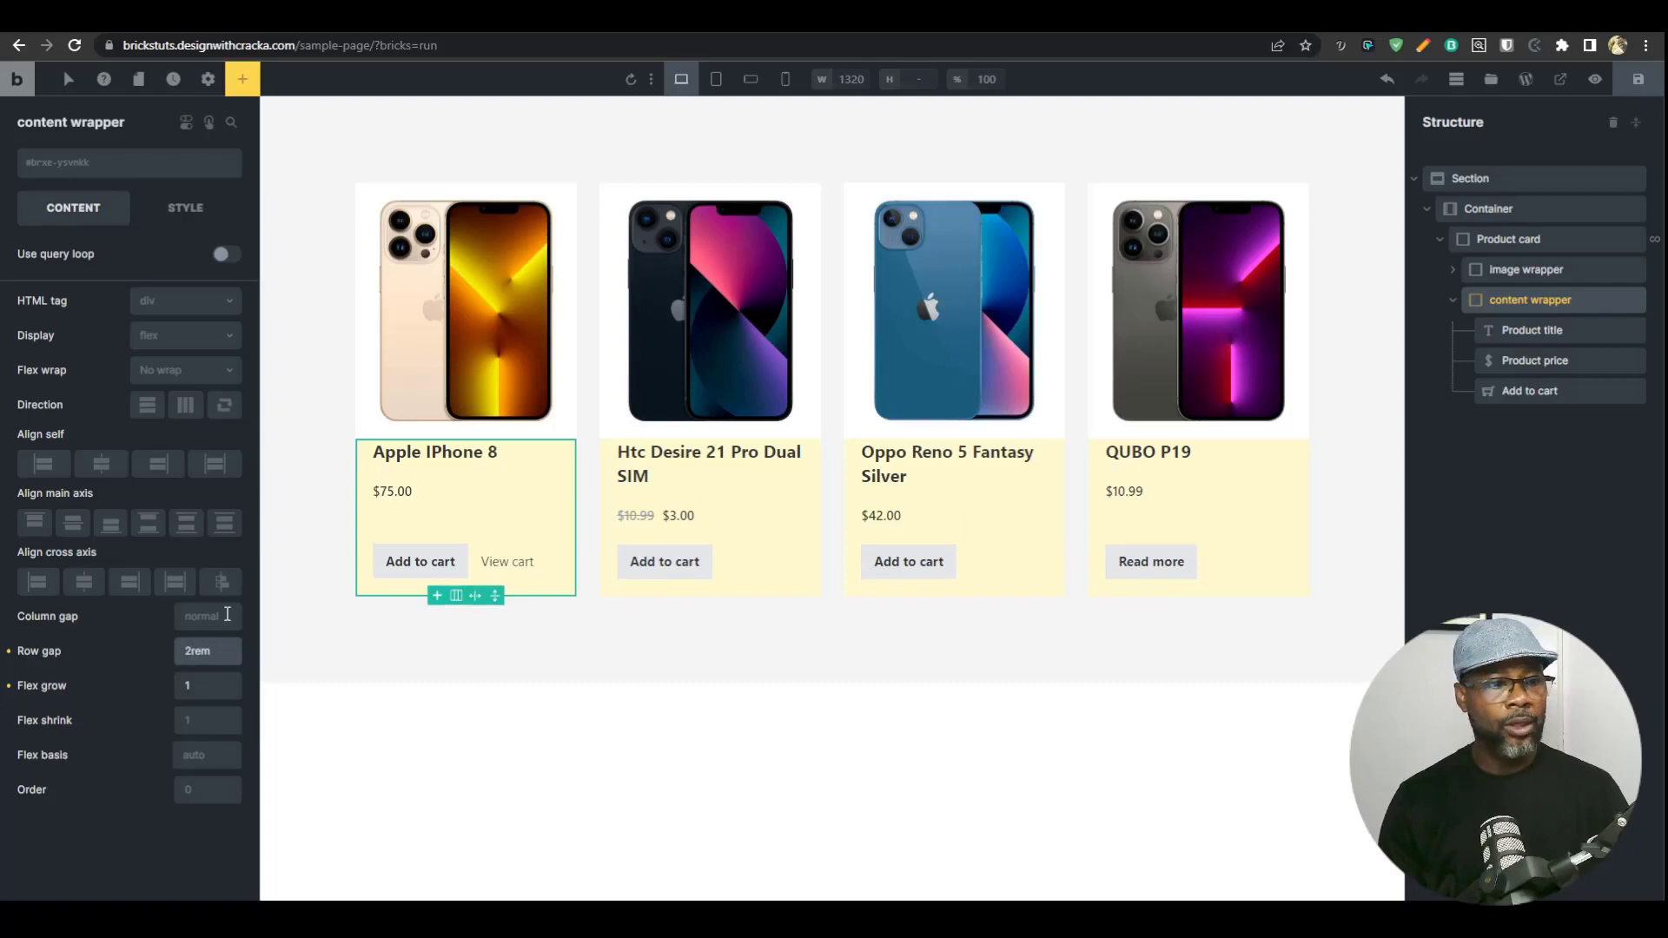
pyautogui.press('Tab')
pyautogui.write('1rem')
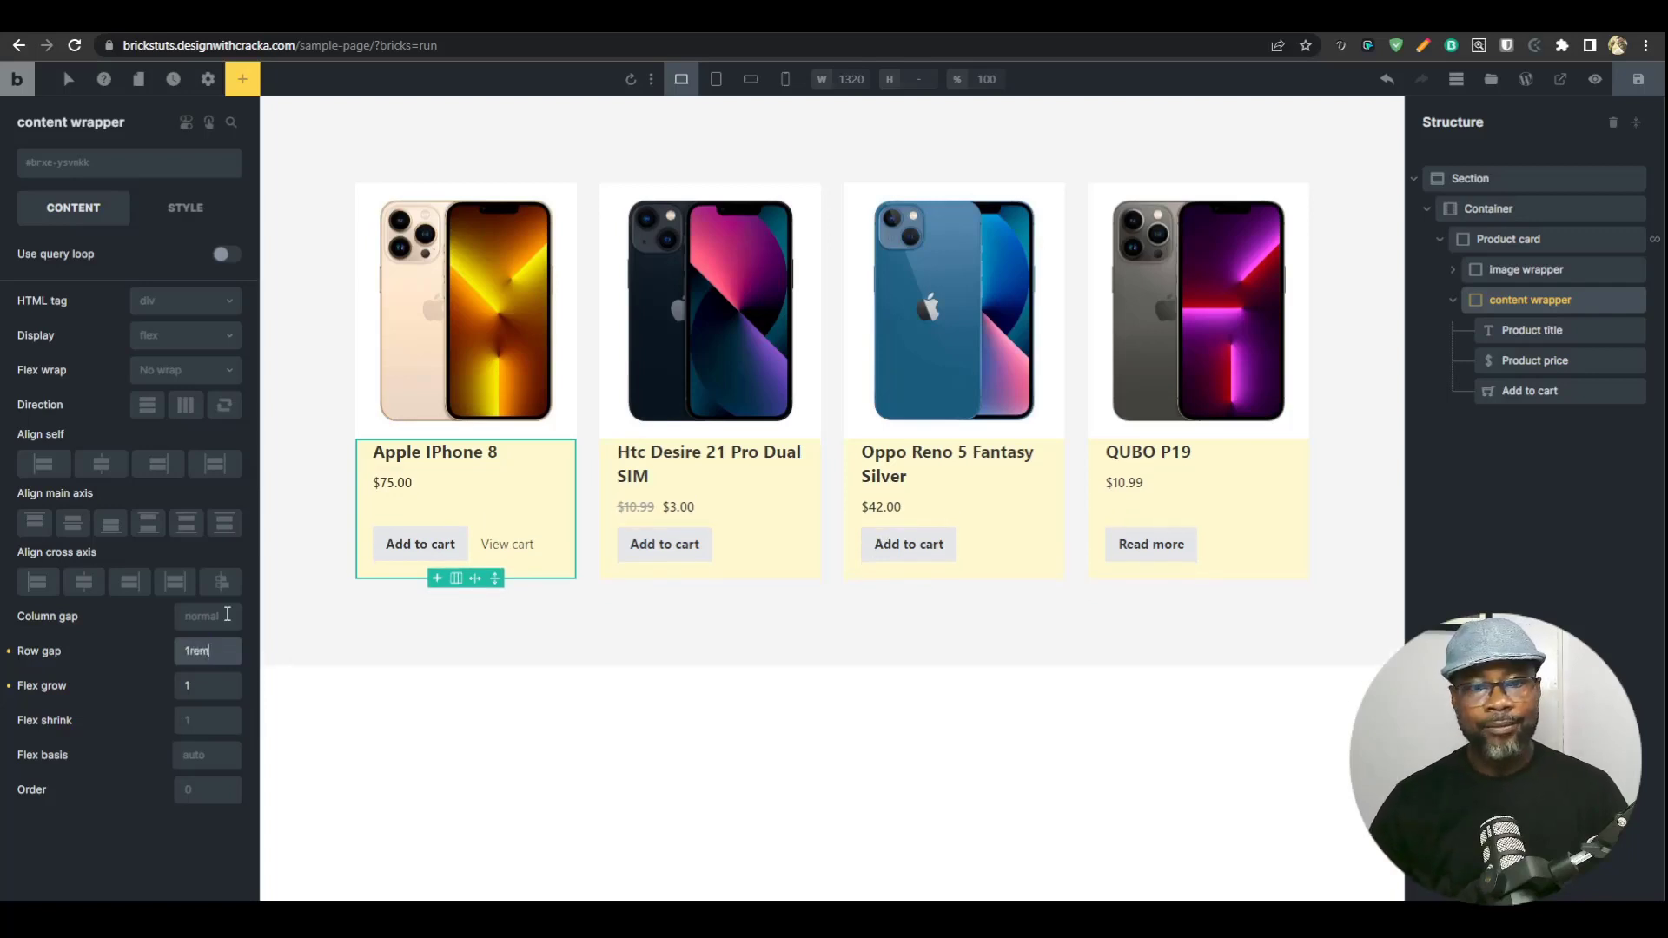
pyautogui.hotkey('ctrl', 'a')
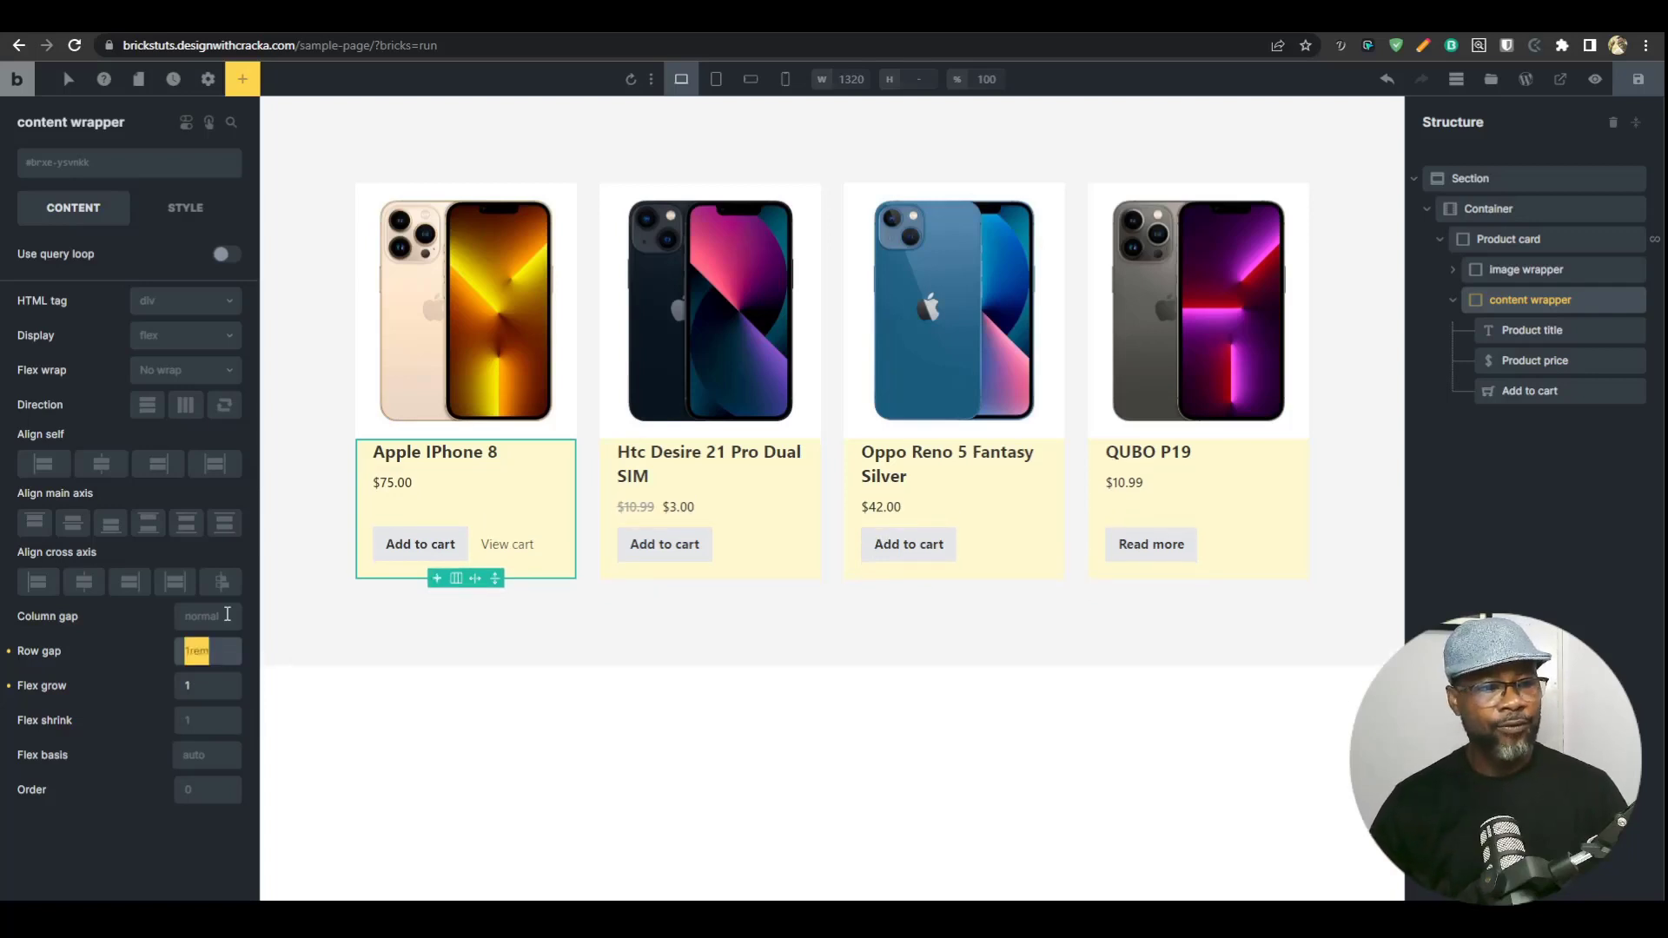
pyautogui.write('0.6rem')
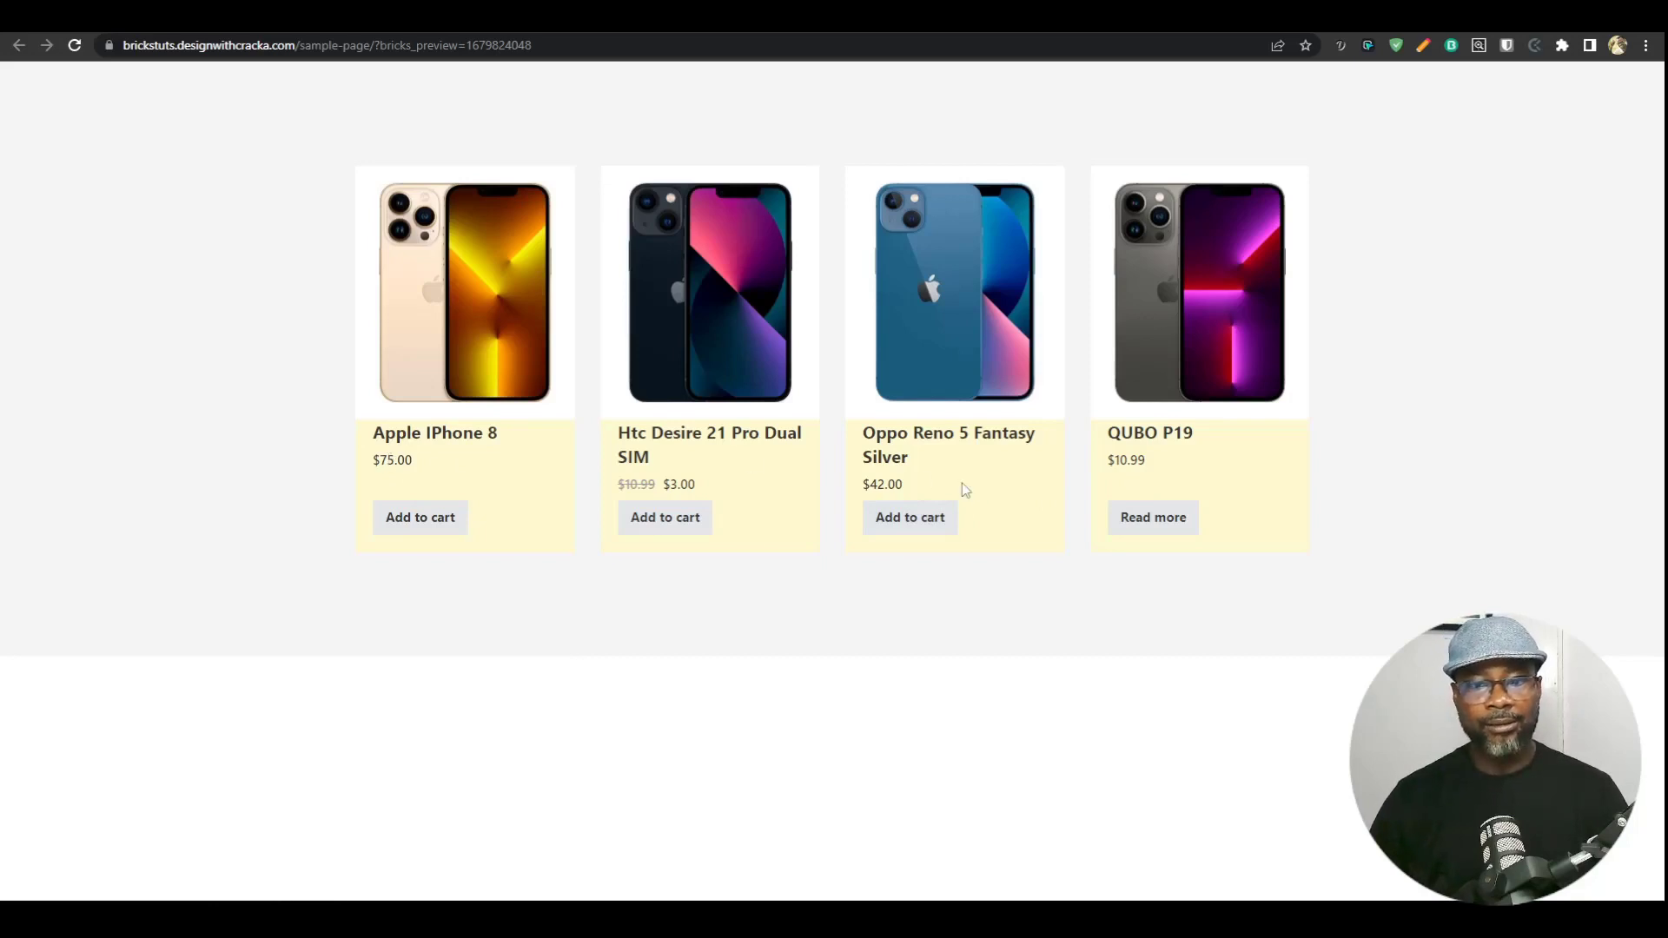
pyautogui.click(1207, 38)
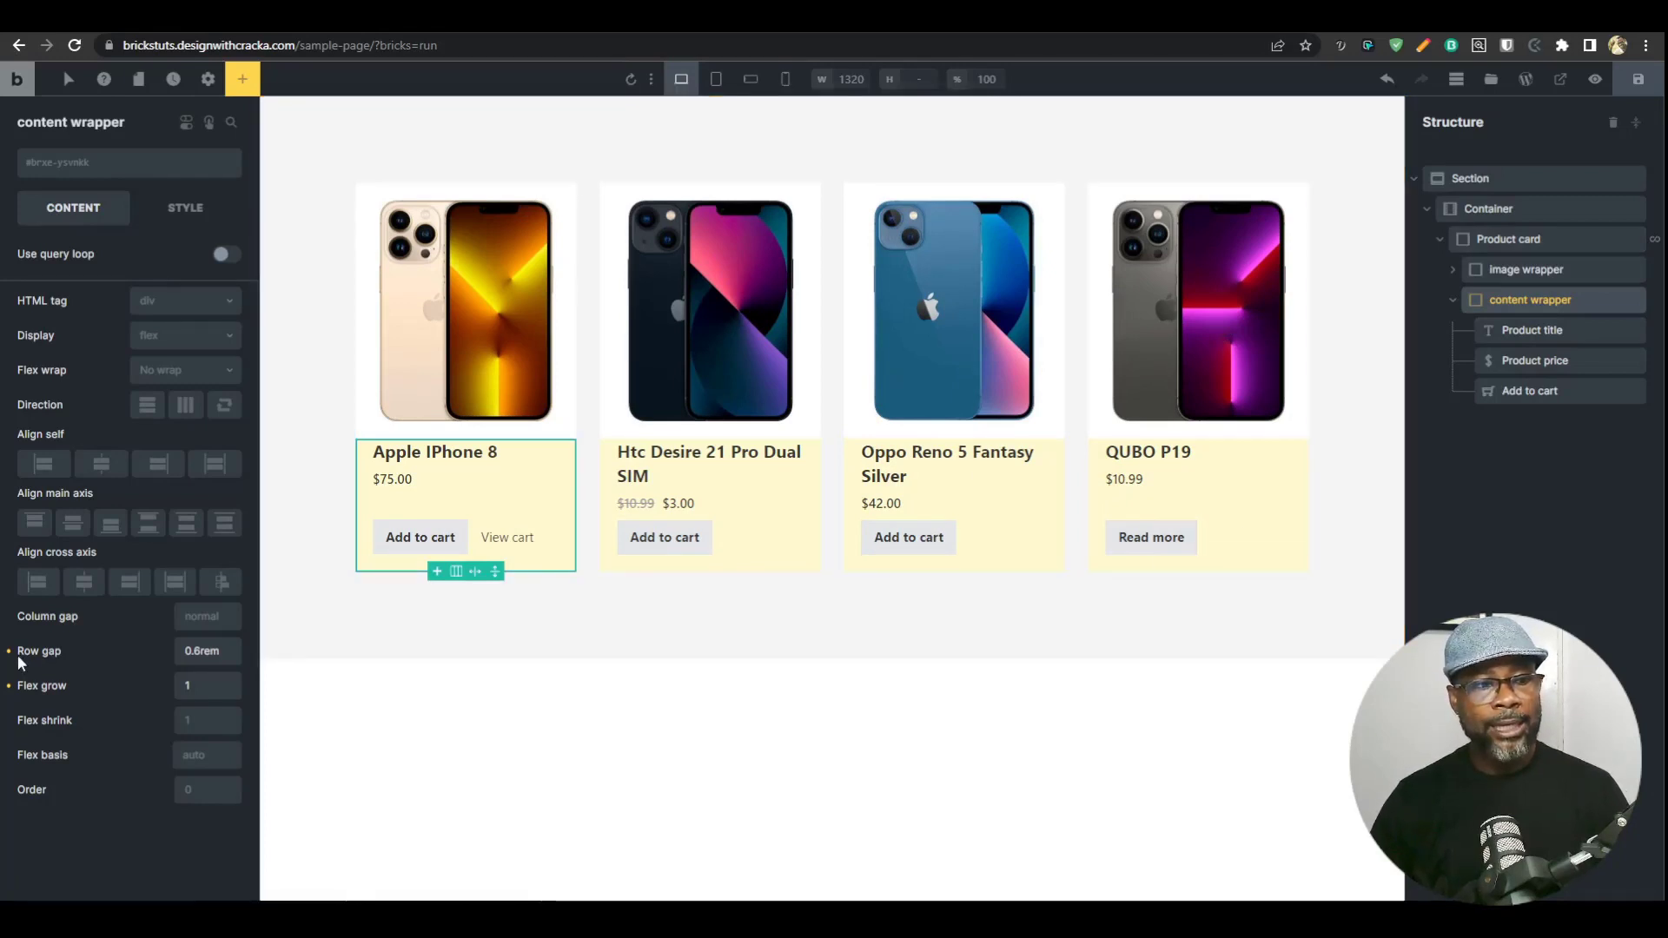
# Clear the cards Container's stretch cross-axis alignment and switch its display to grid with repeat(auto-fit, minmax(250px, 1fr)) columns.
pyautogui.click(1454, 301)
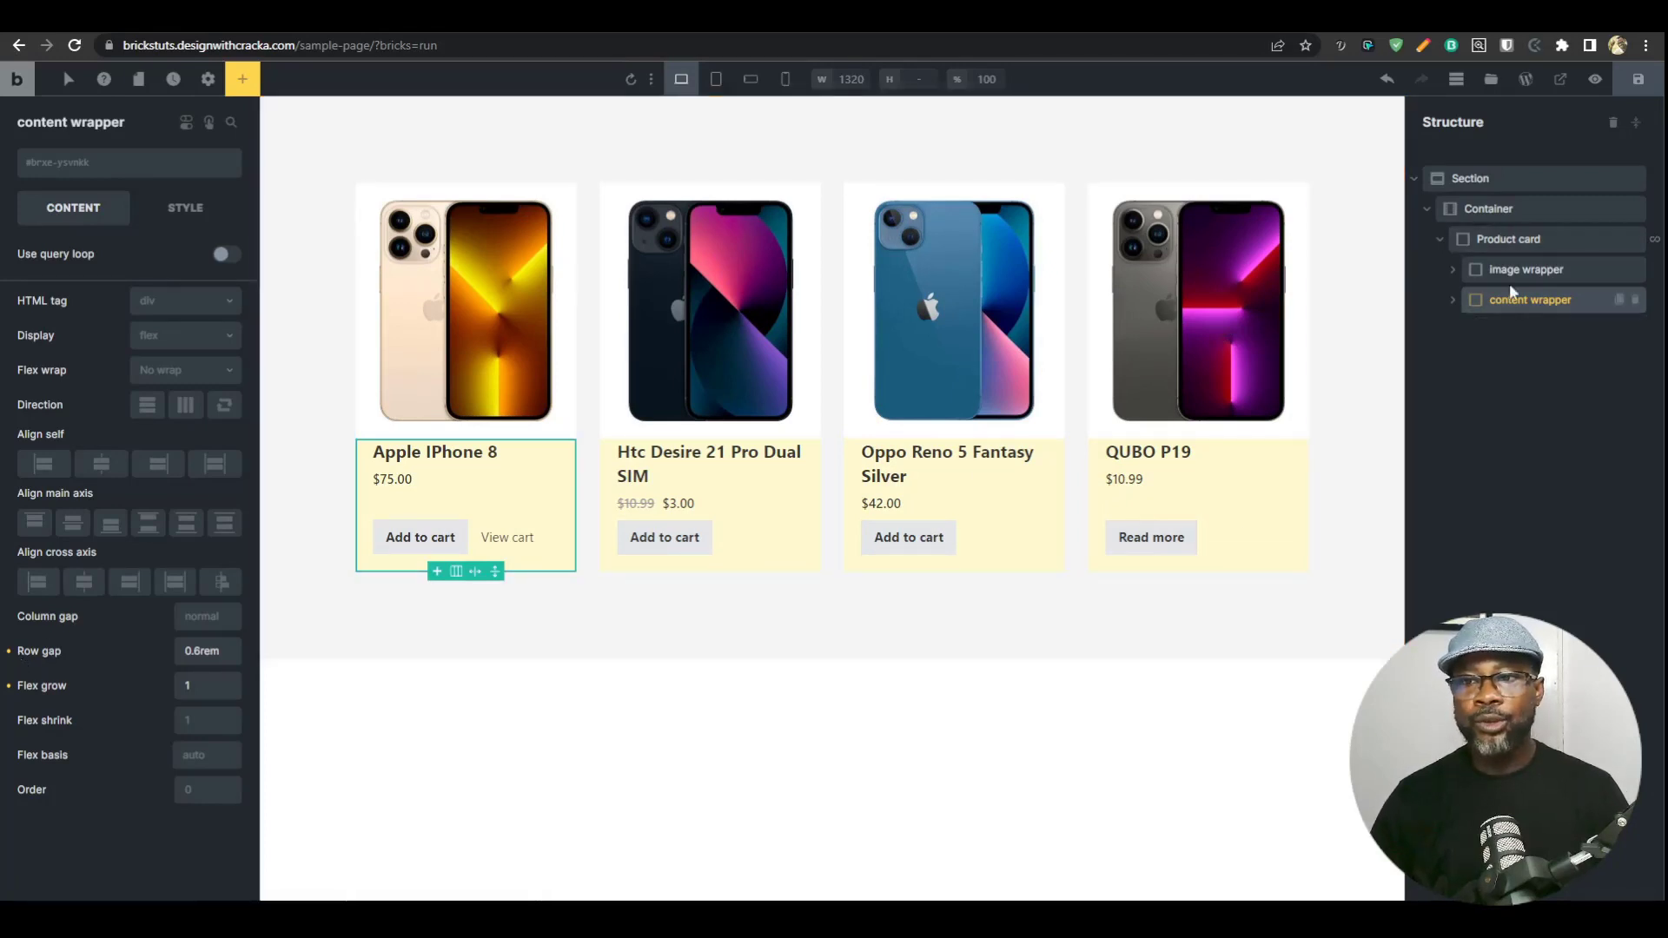
pyautogui.click(1522, 242)
pyautogui.click(1520, 209)
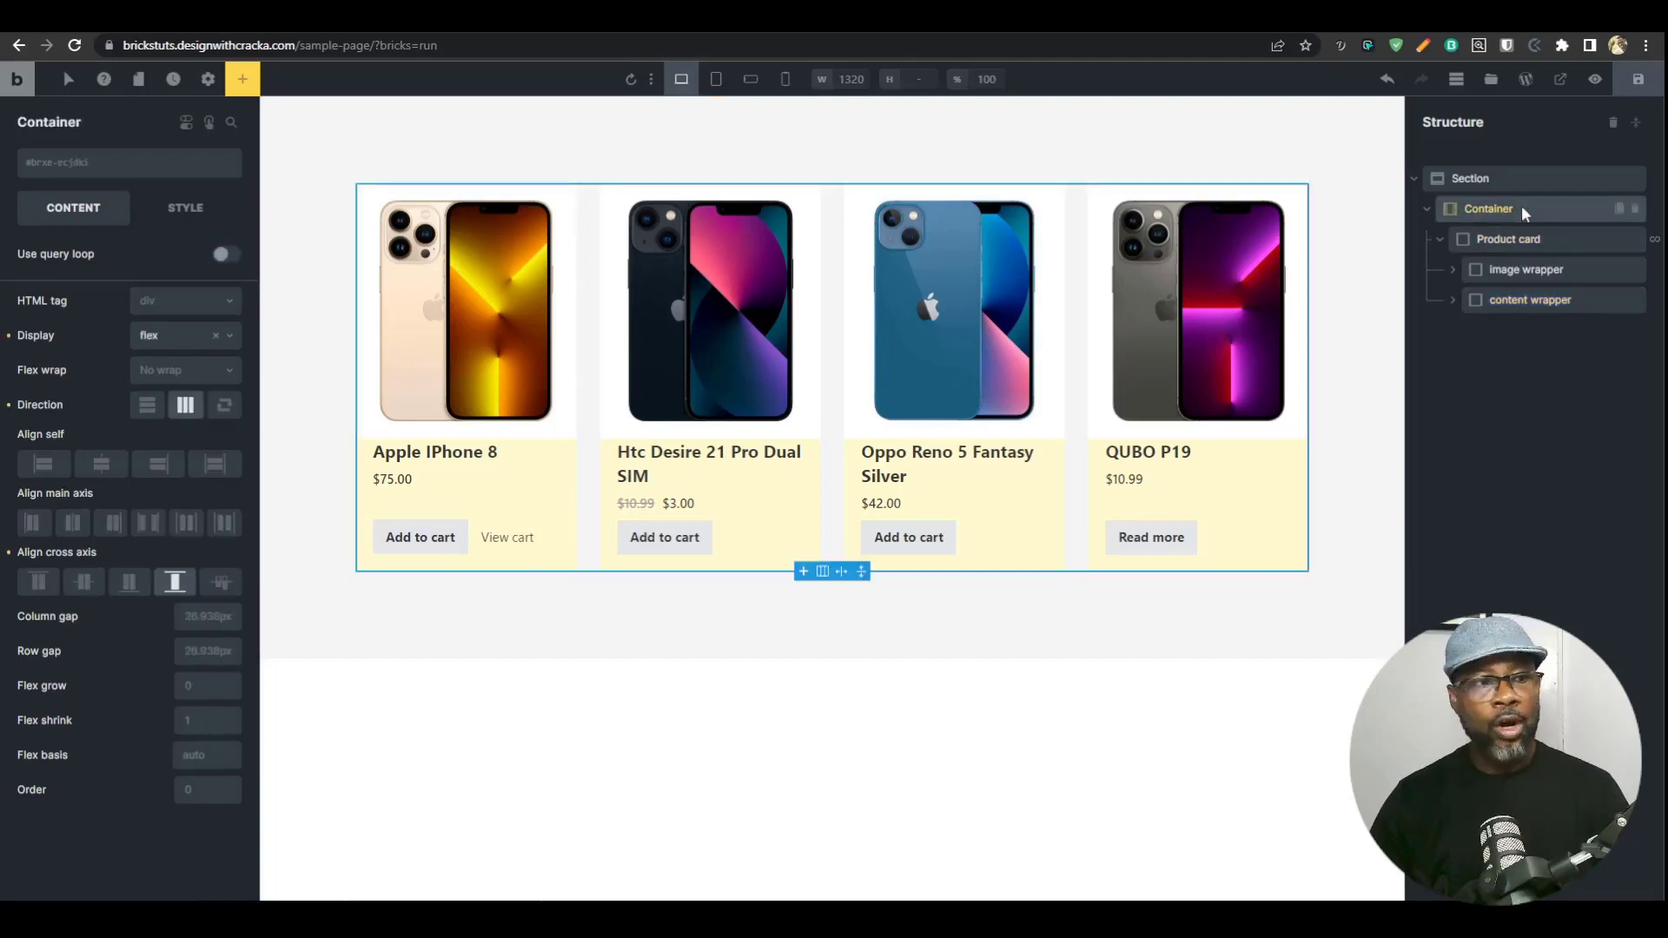
pyautogui.click(9, 553)
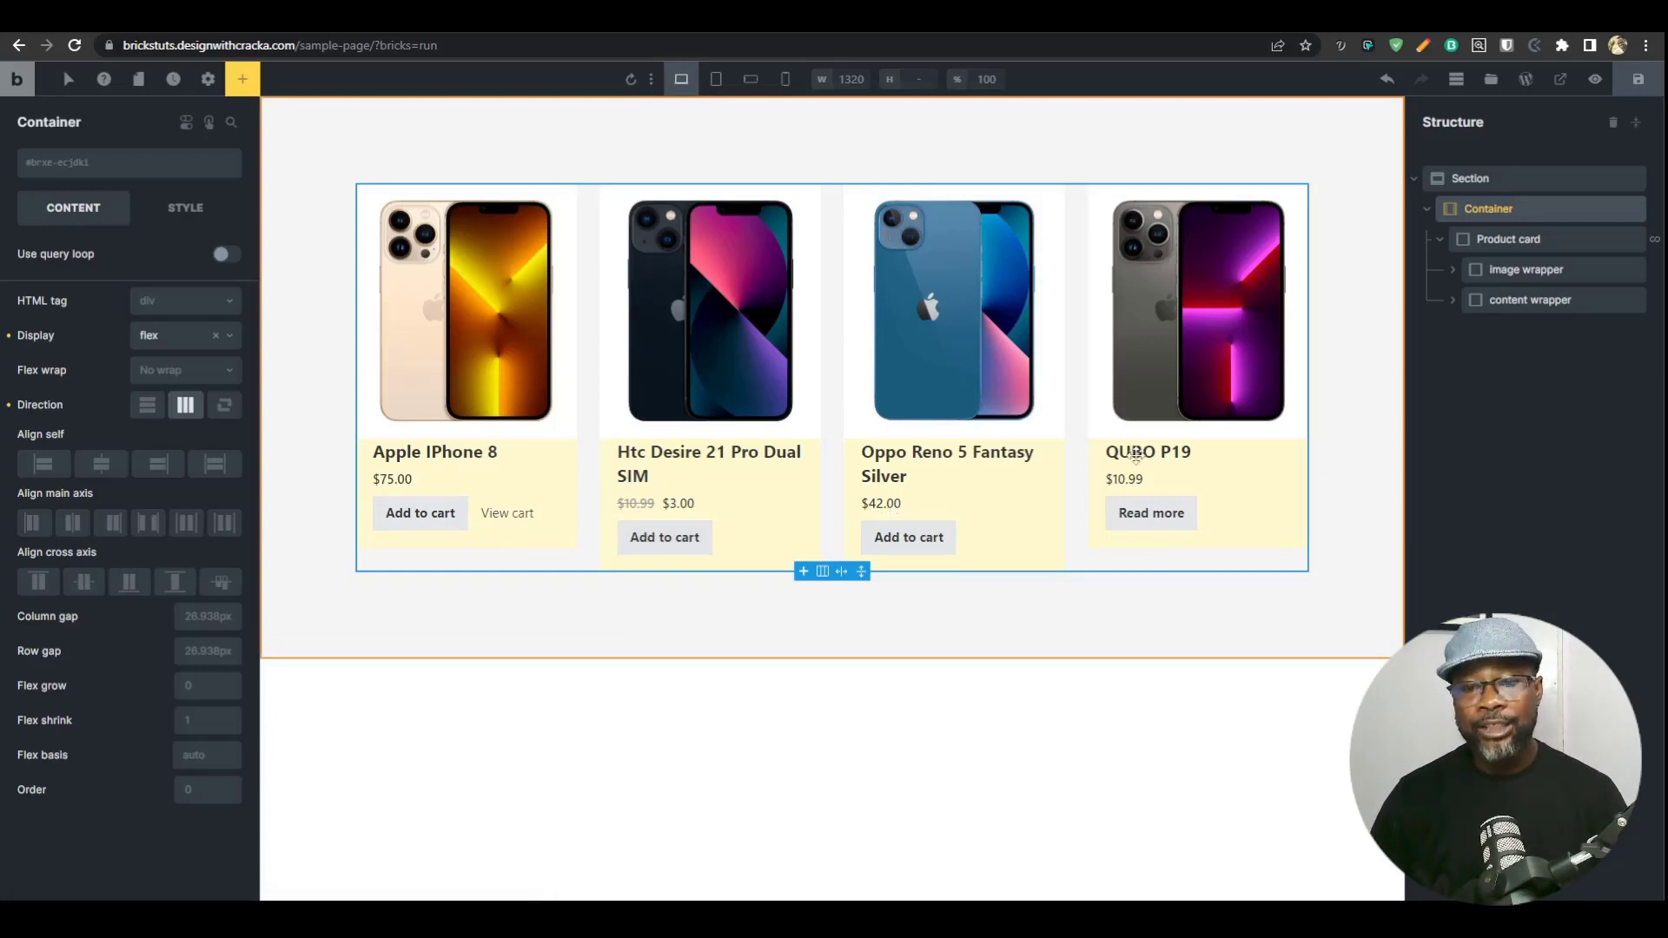
pyautogui.click(154, 344)
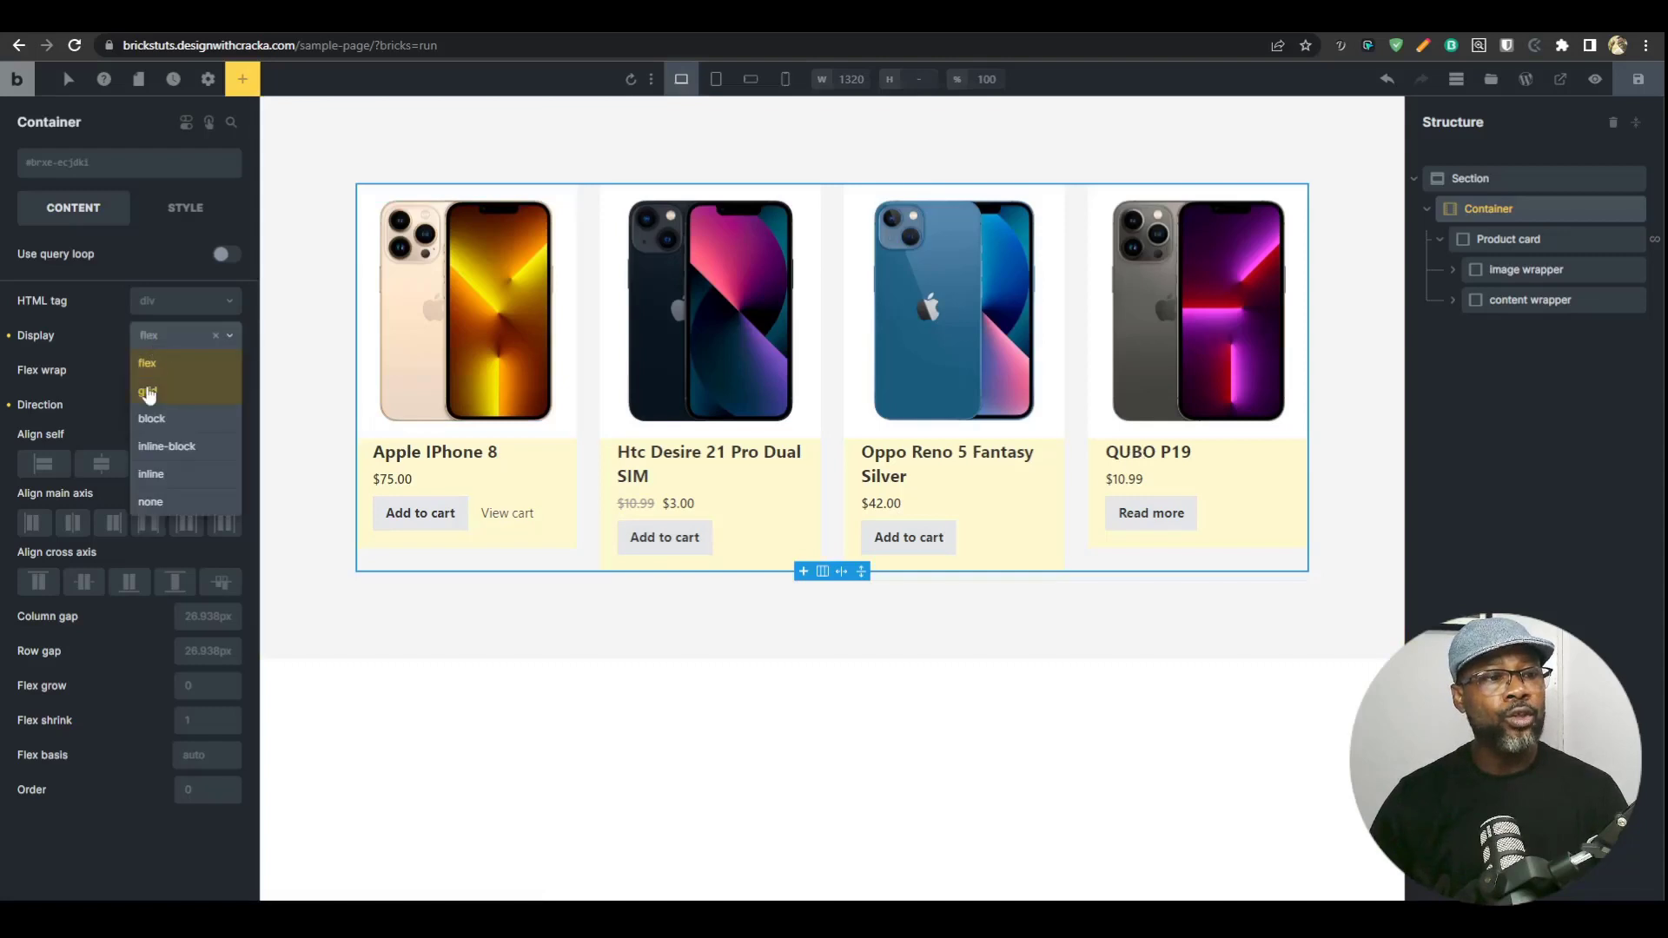
pyautogui.click(148, 394)
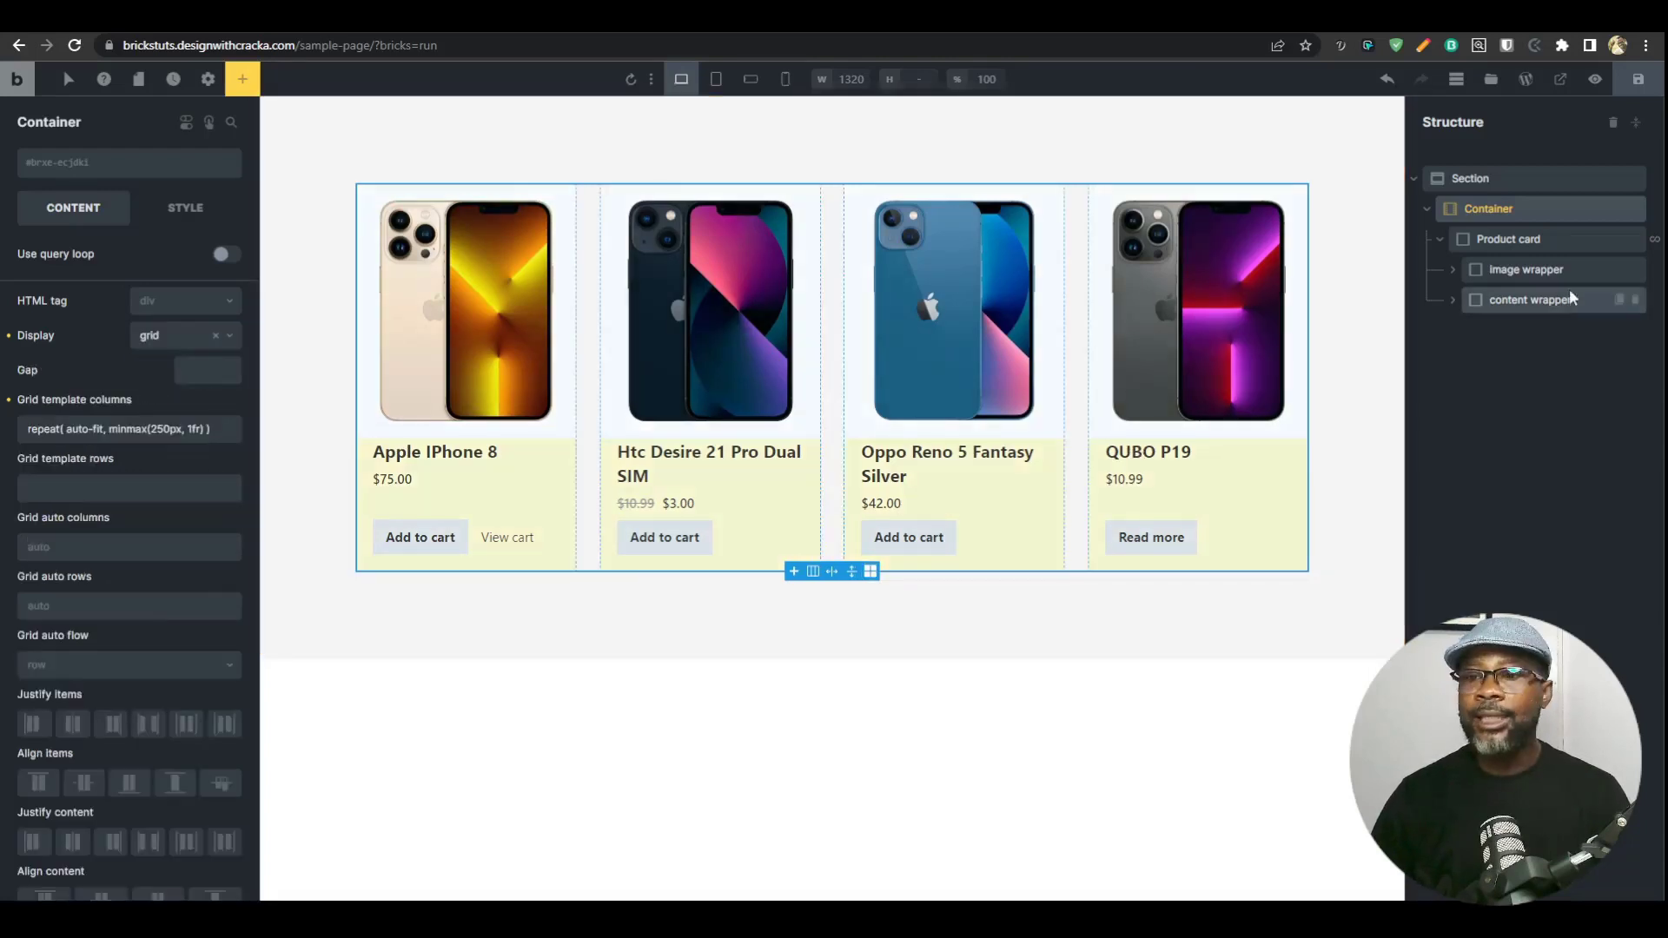
pyautogui.click(1551, 270)
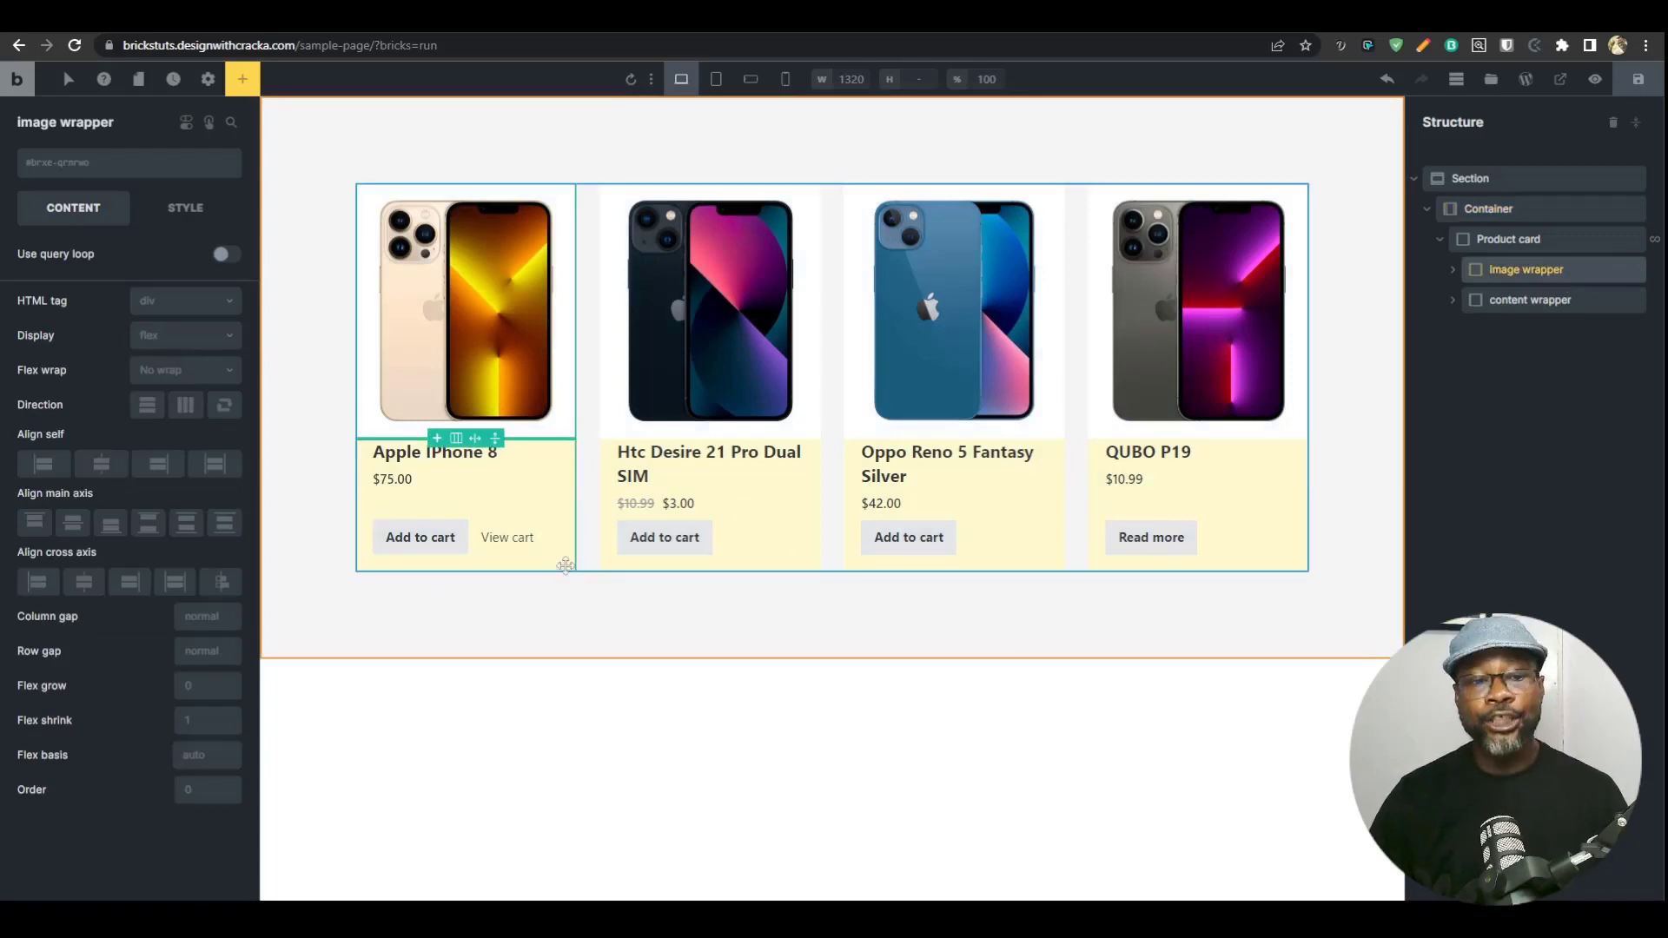
# Review the content wrapper, Product card and Container style settings, then save the page.
pyautogui.click(1531, 301)
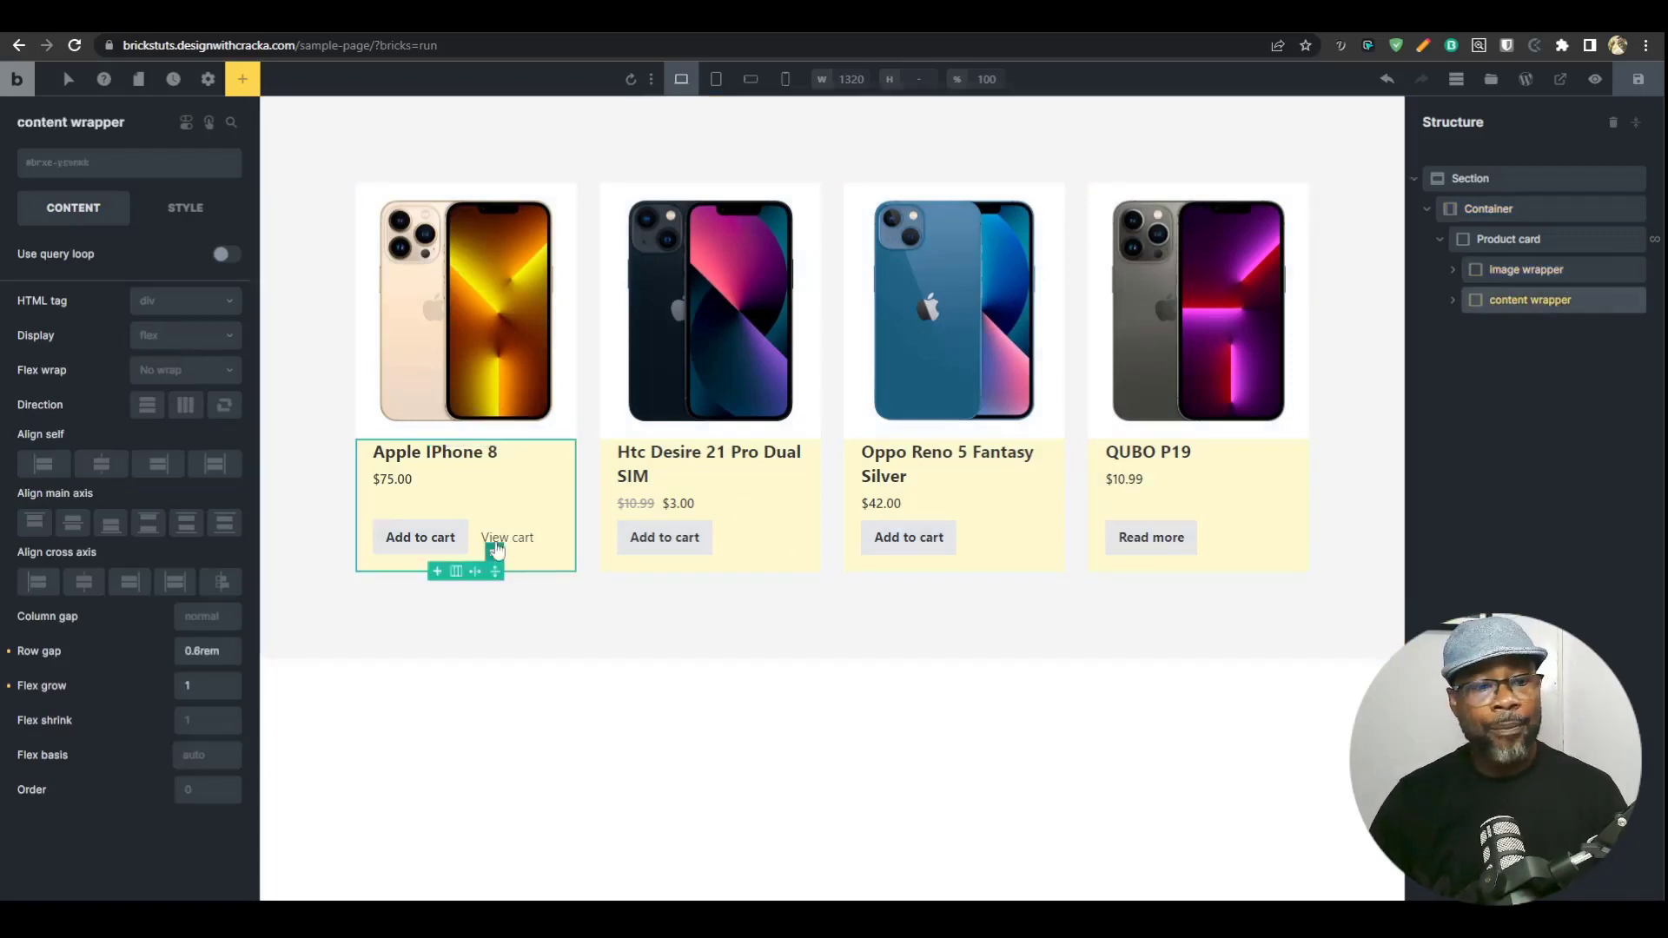
pyautogui.click(1522, 241)
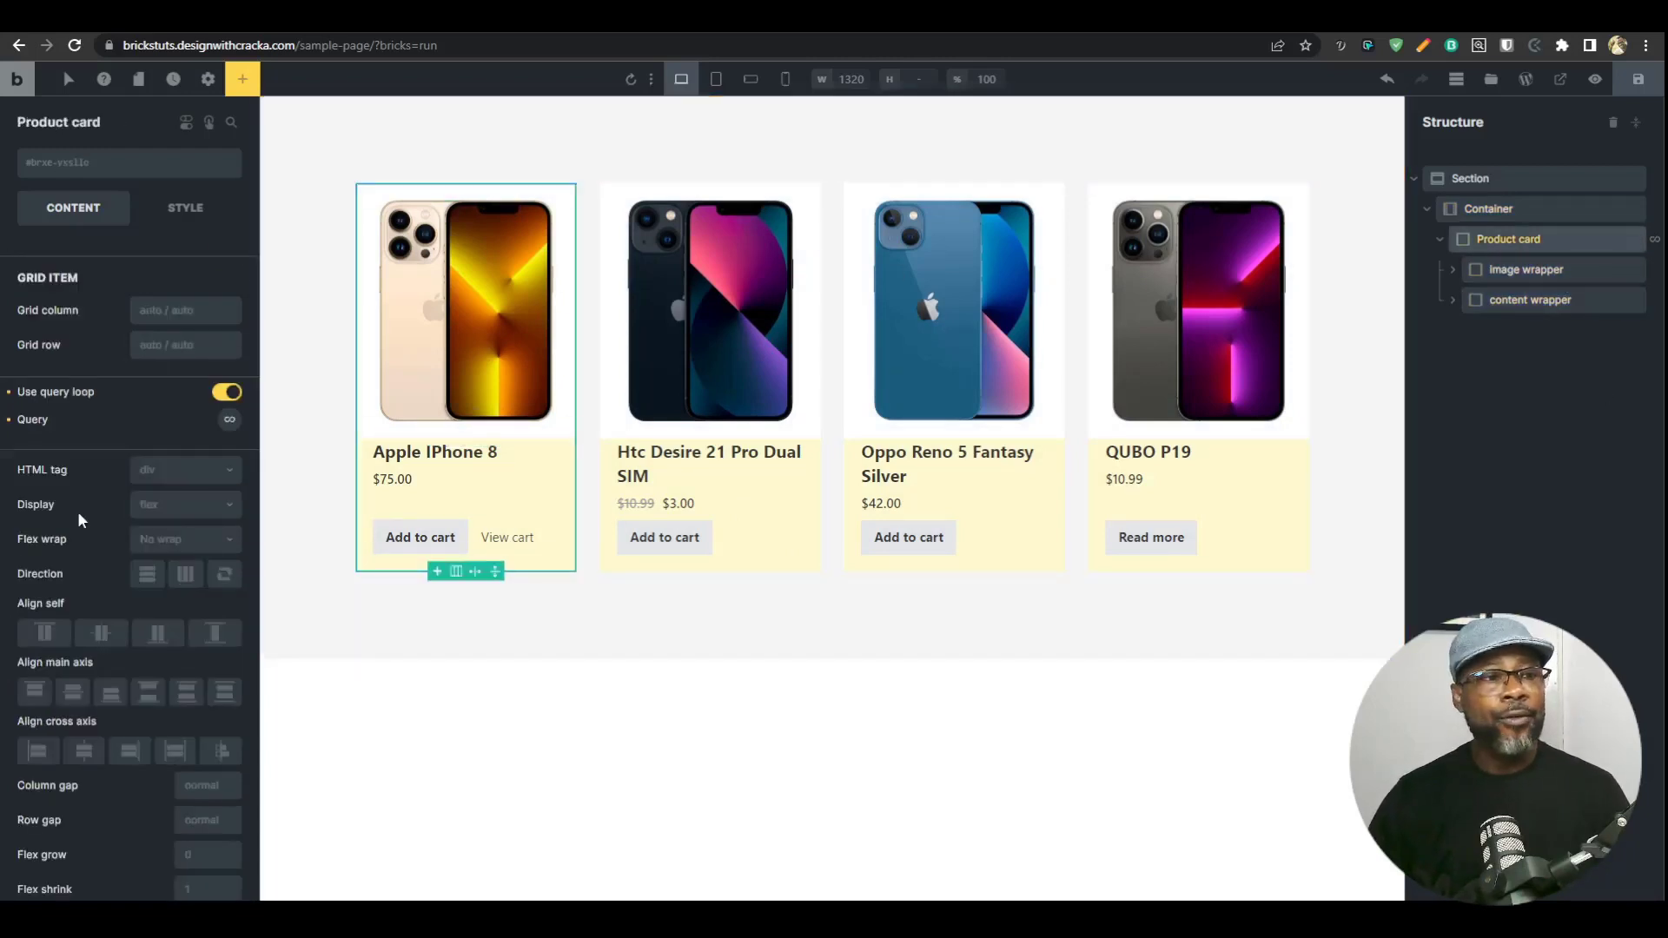
pyautogui.click(1488, 210)
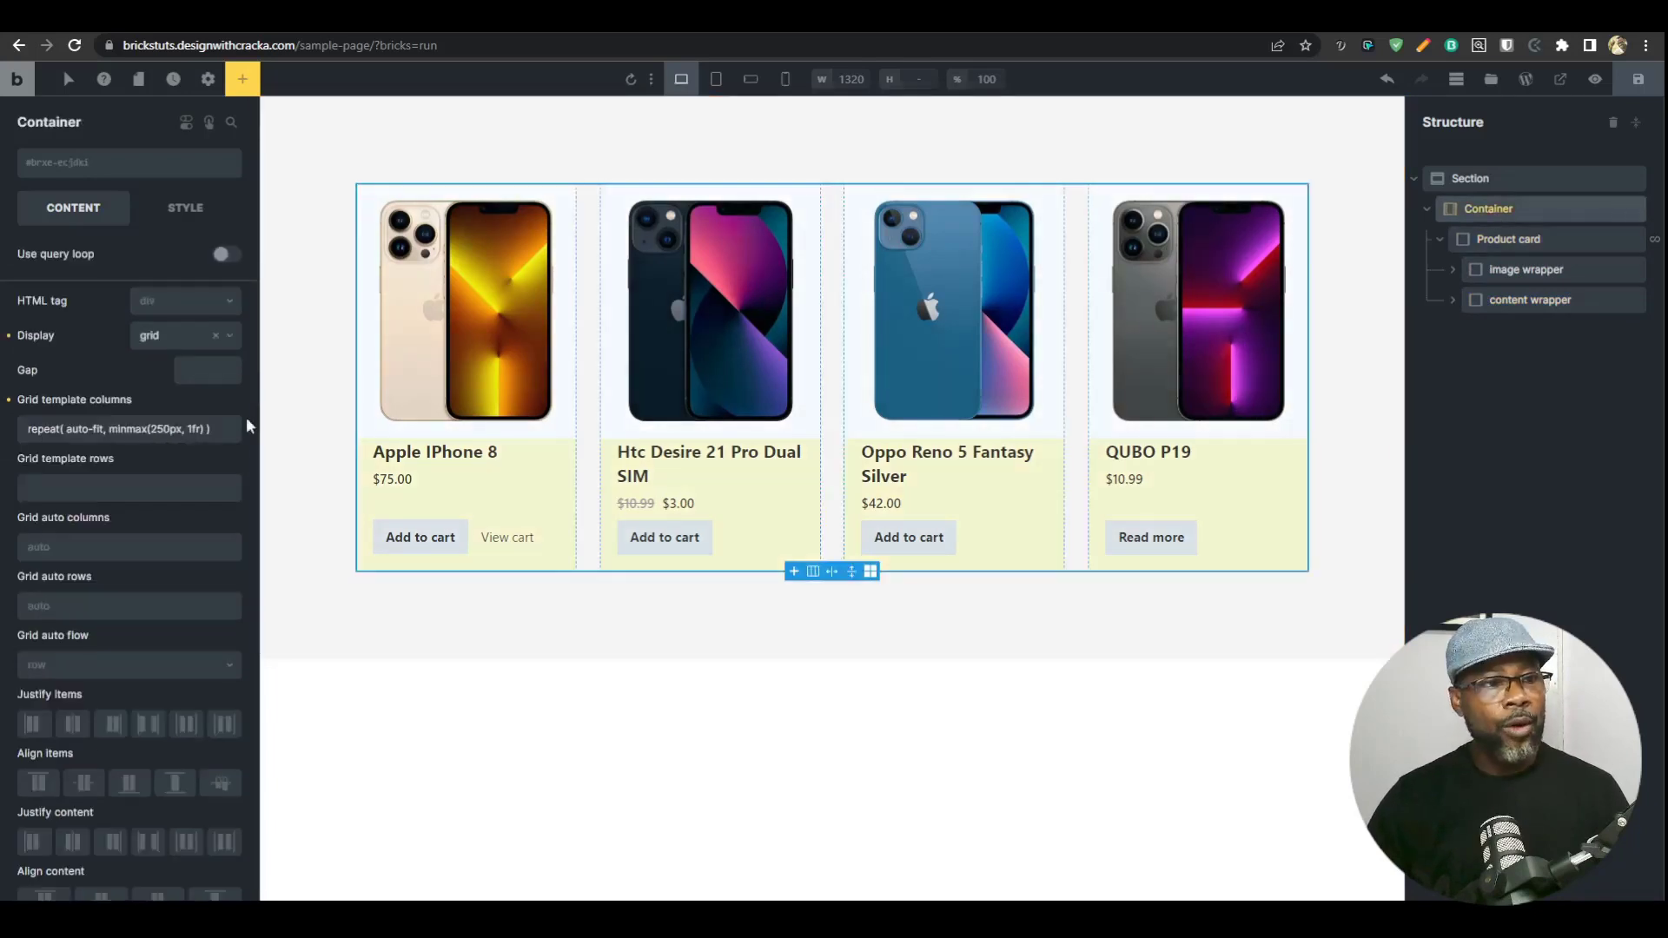
pyautogui.click(185, 208)
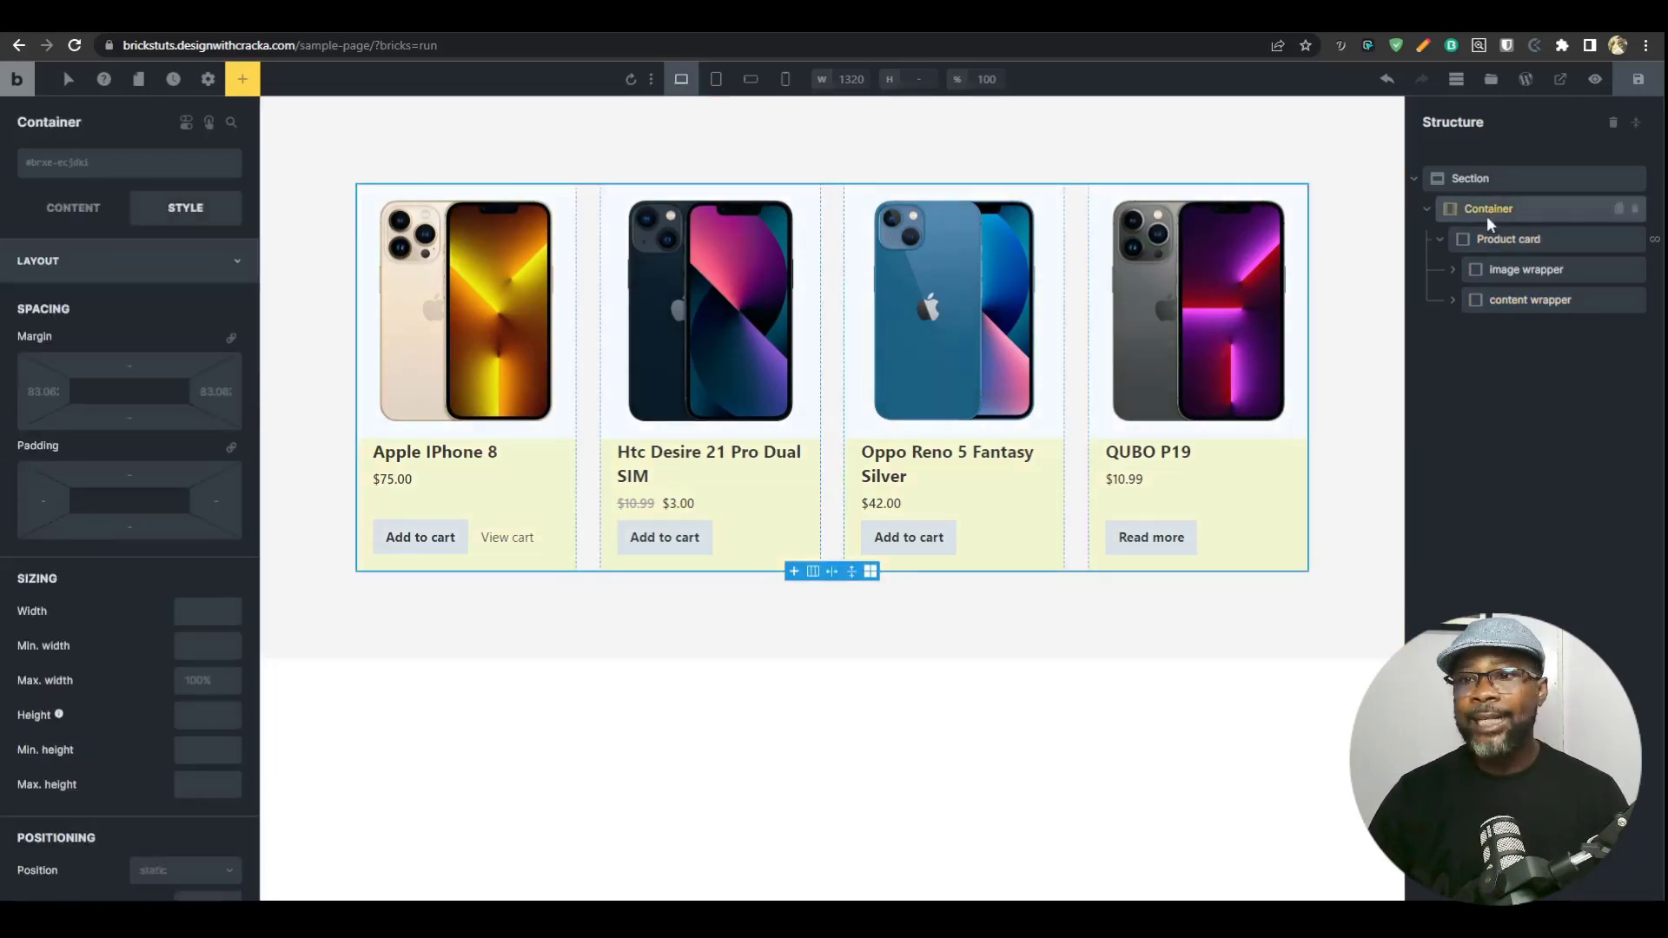
pyautogui.click(1531, 299)
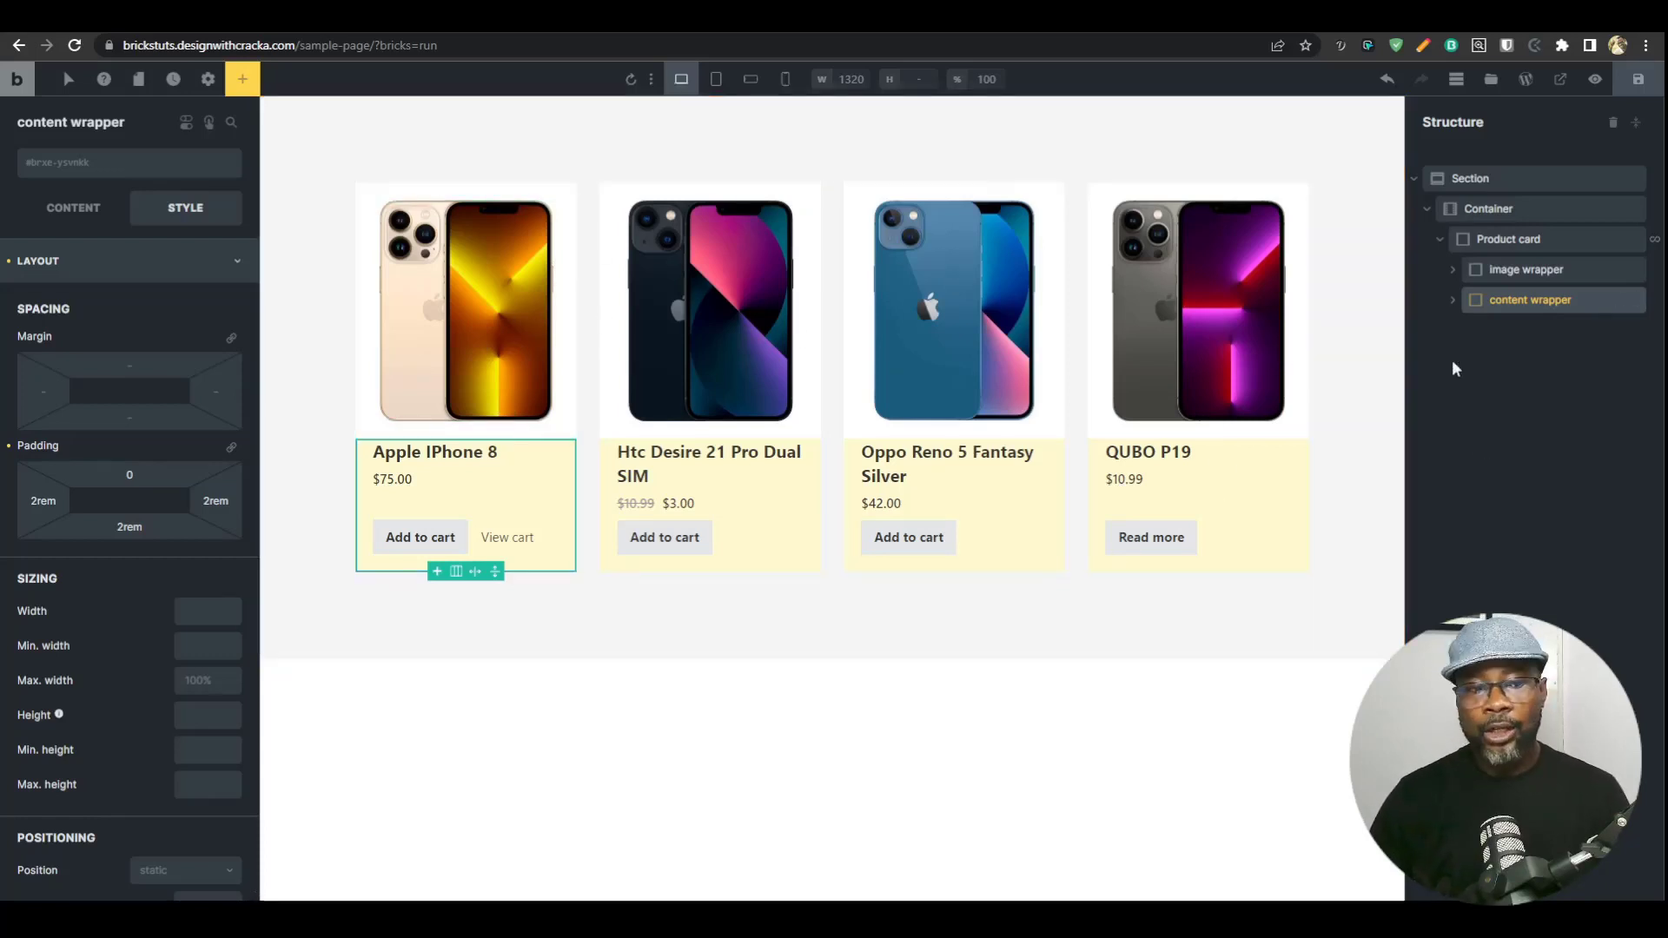
pyautogui.click(1639, 80)
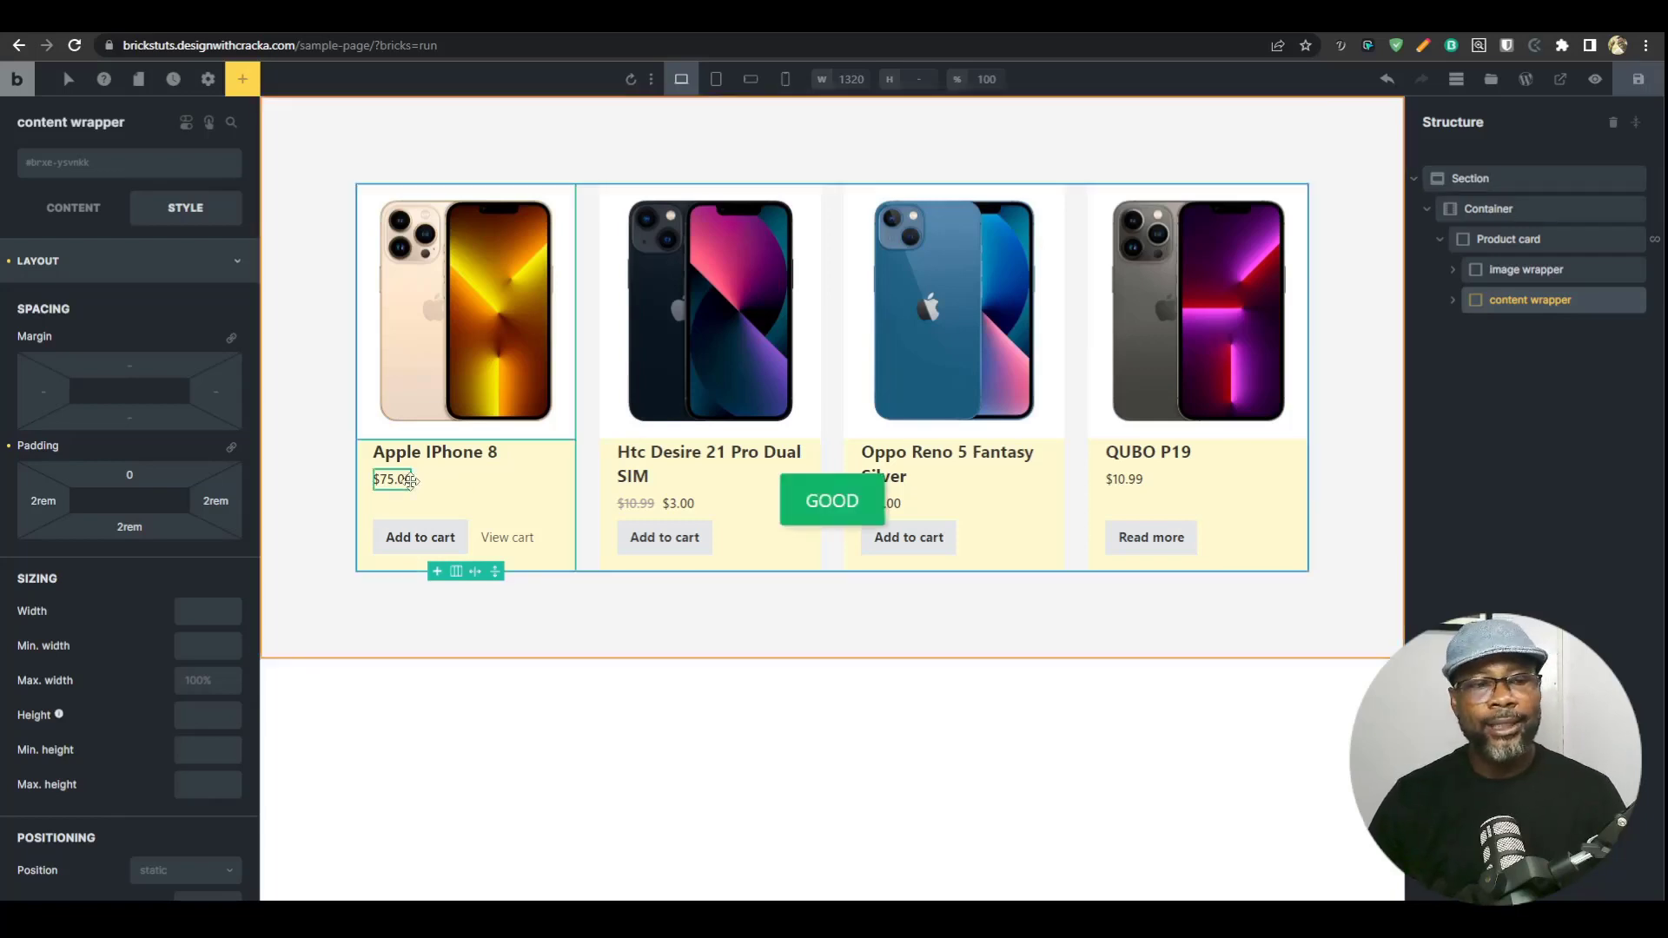
# Expand the content wrapper in the structure and select the Product price element.
pyautogui.click(1514, 271)
pyautogui.click(1522, 300)
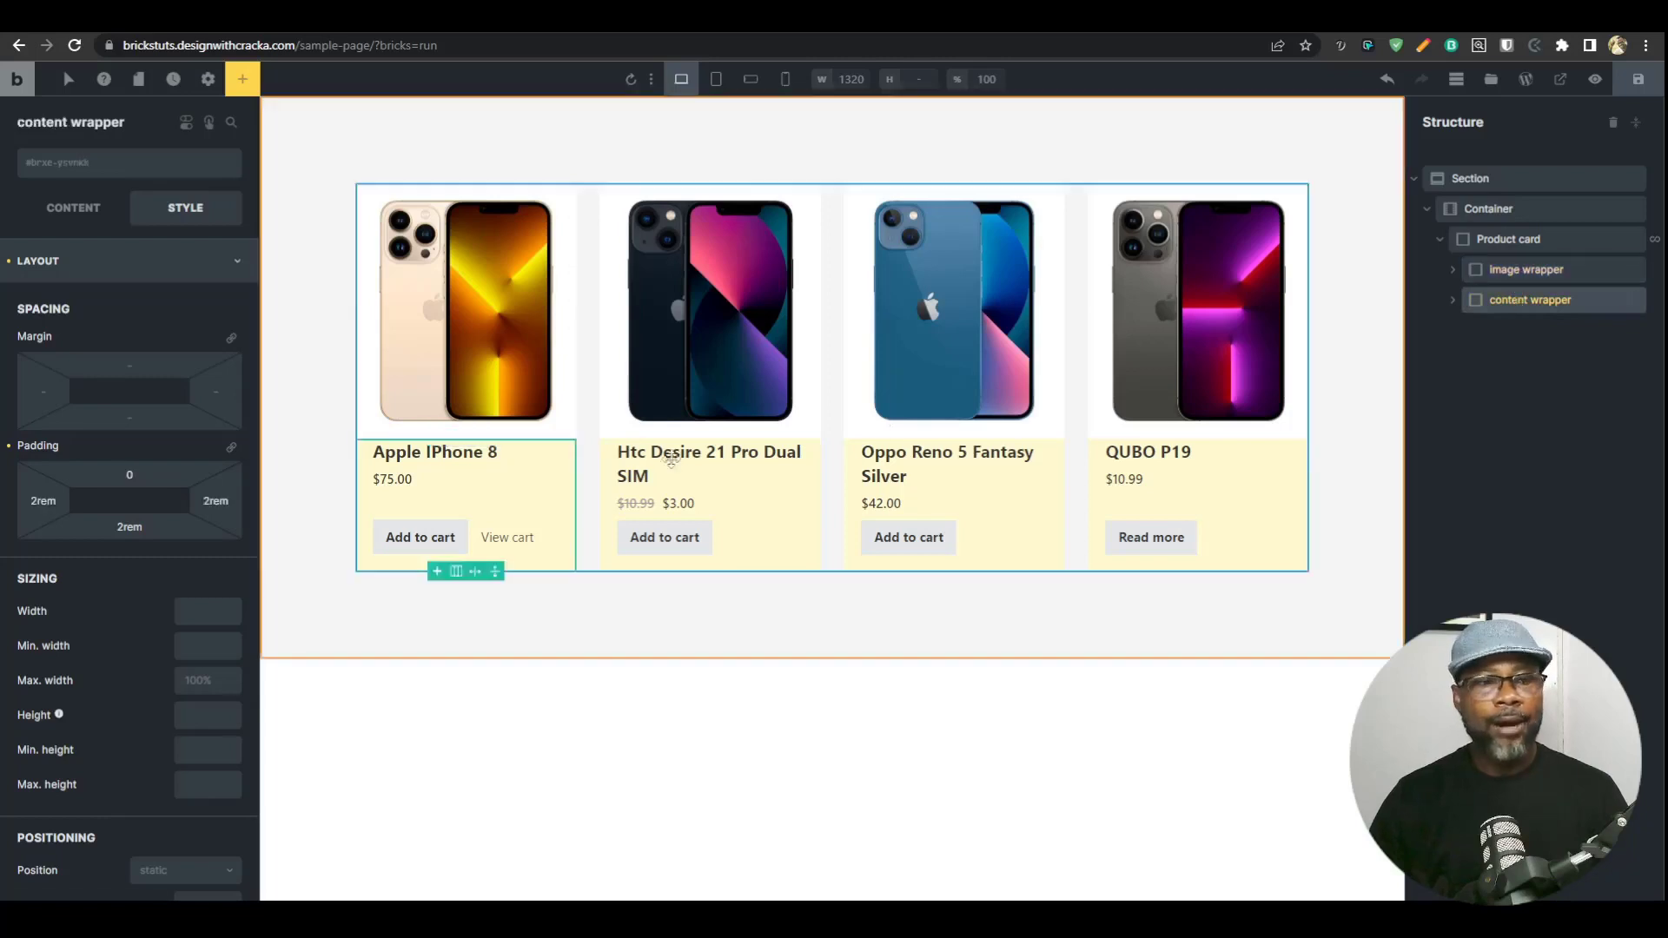
pyautogui.click(394, 482)
pyautogui.click(460, 455)
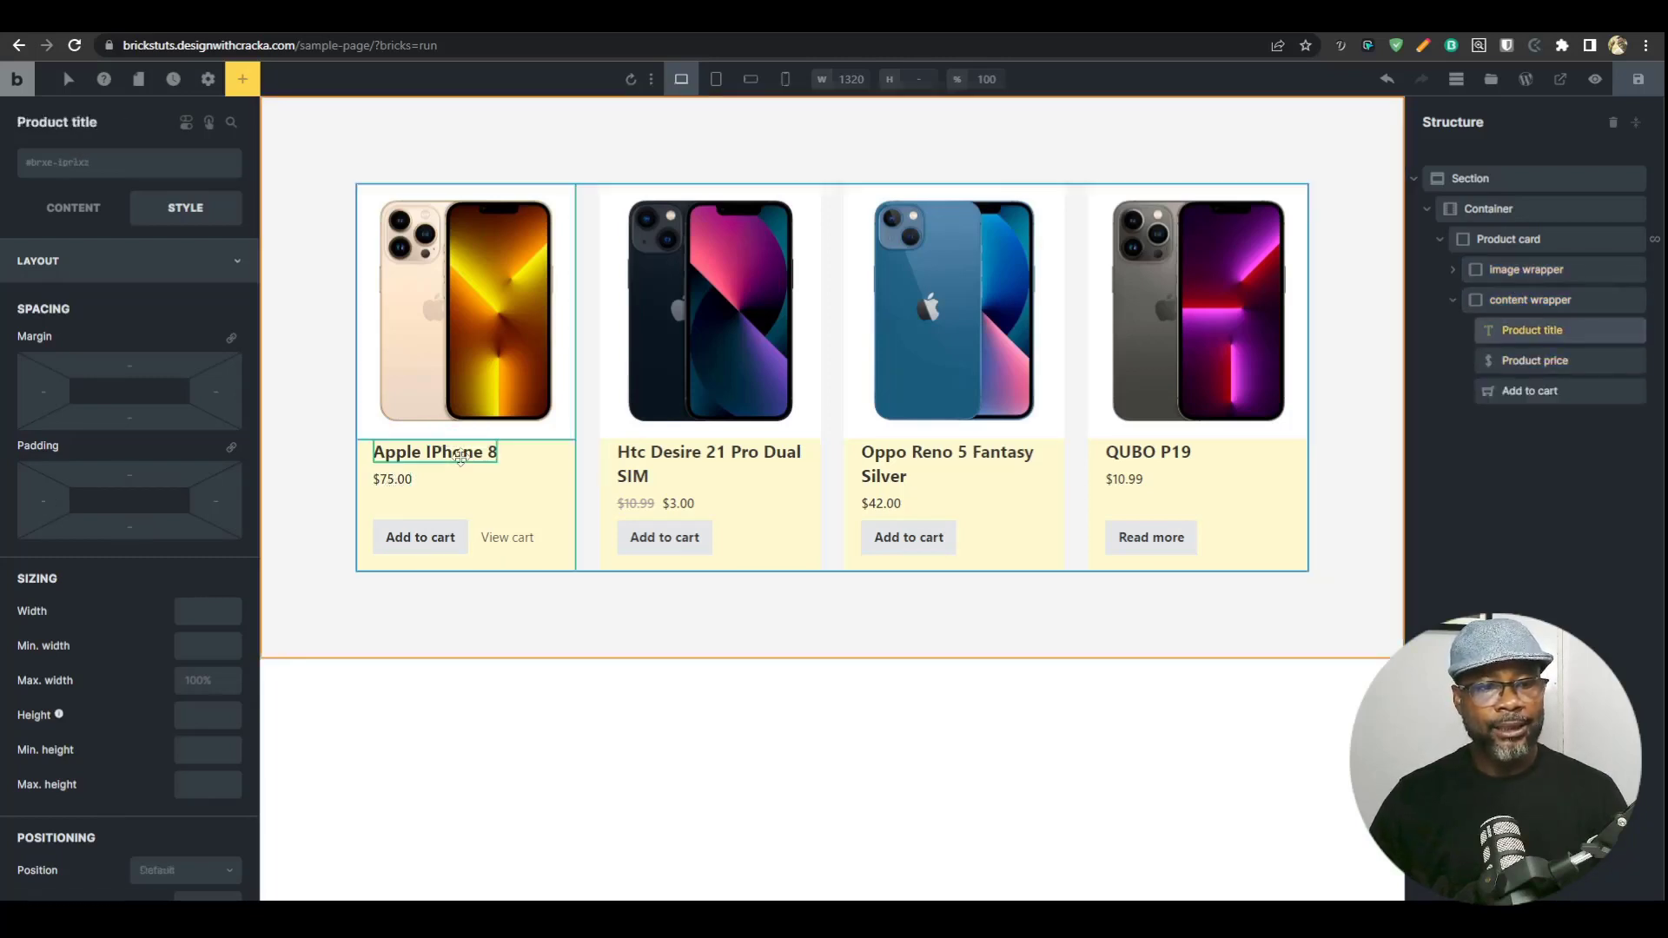
pyautogui.click(417, 478)
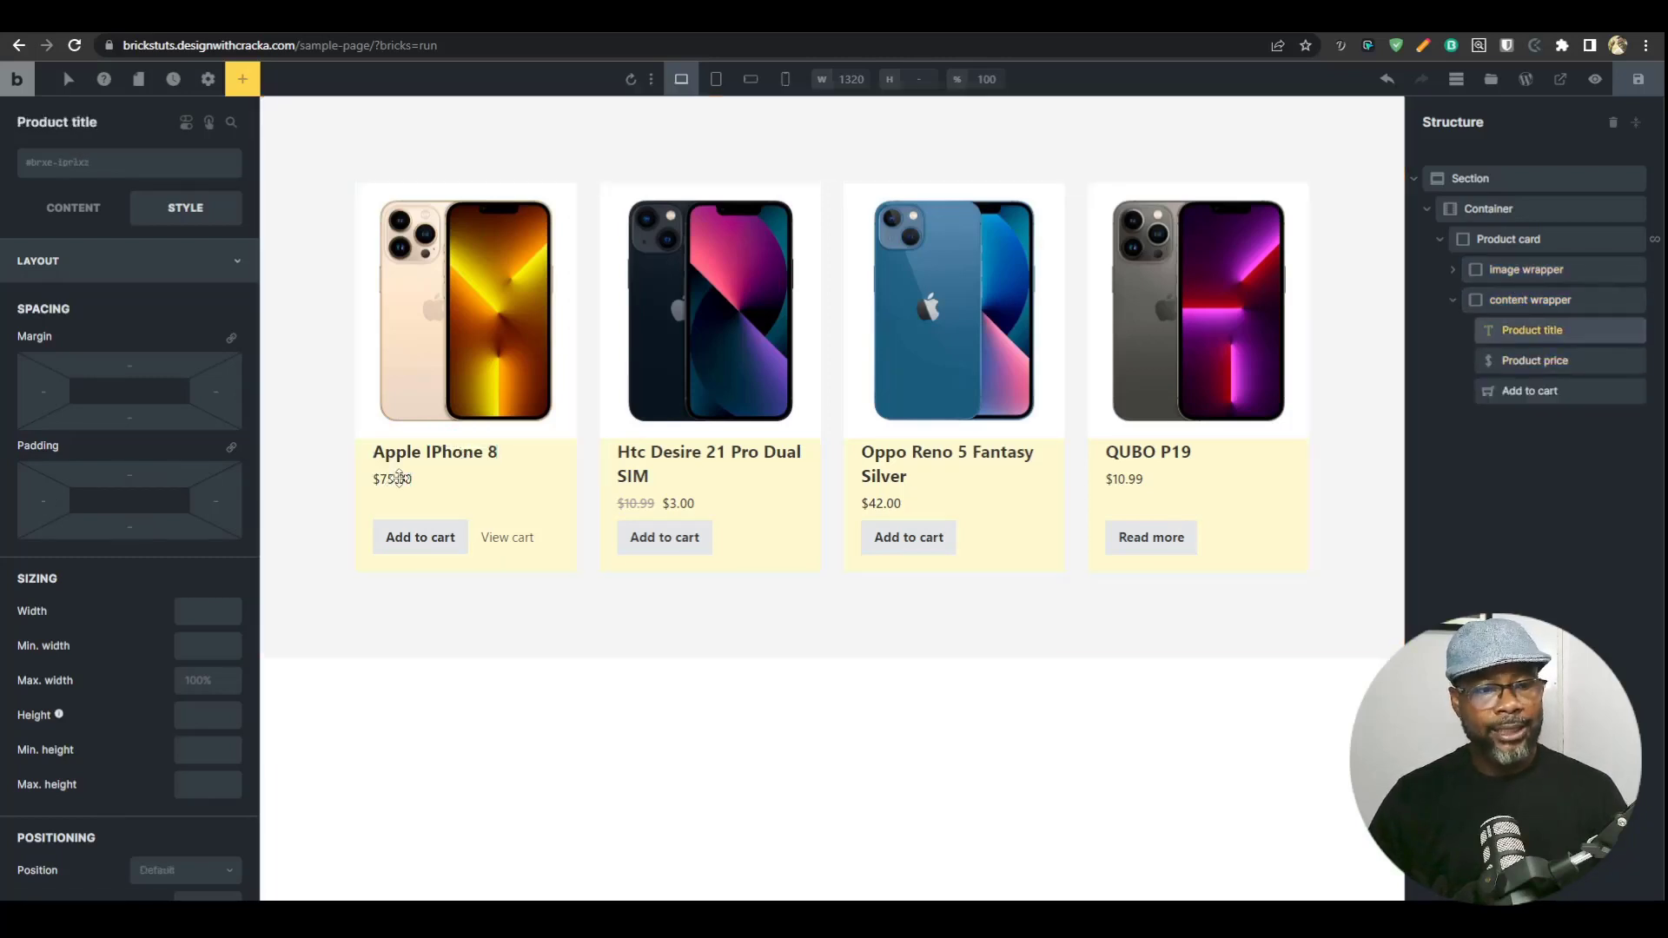
pyautogui.click(881, 500)
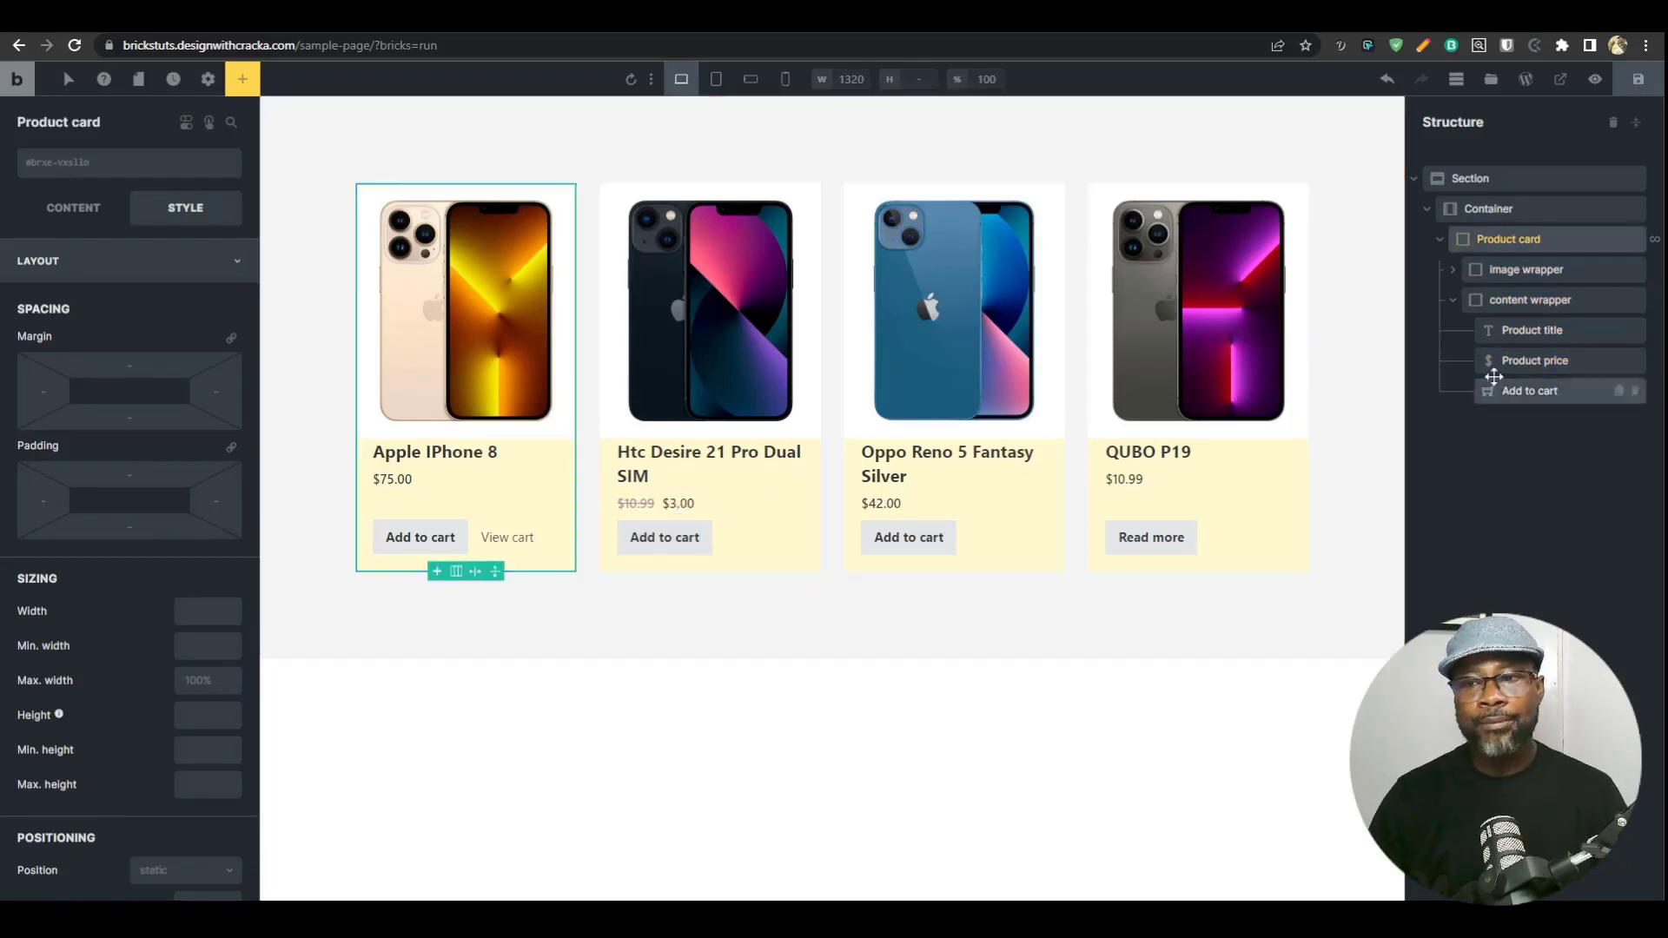
pyautogui.click(1520, 333)
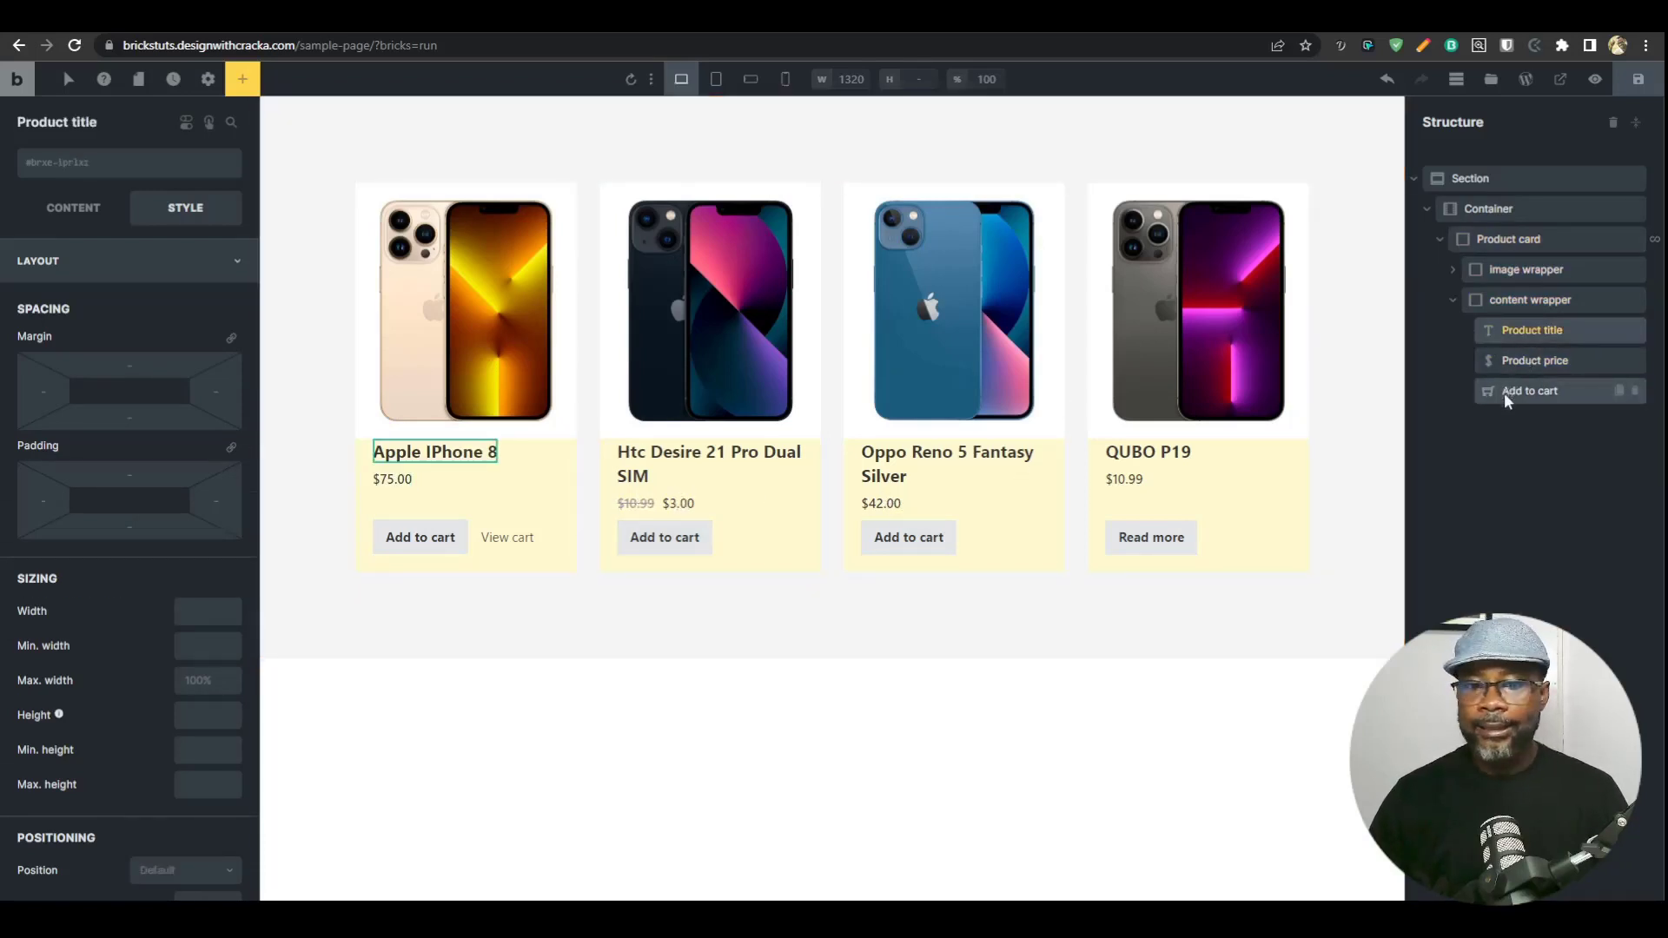
pyautogui.click(1513, 359)
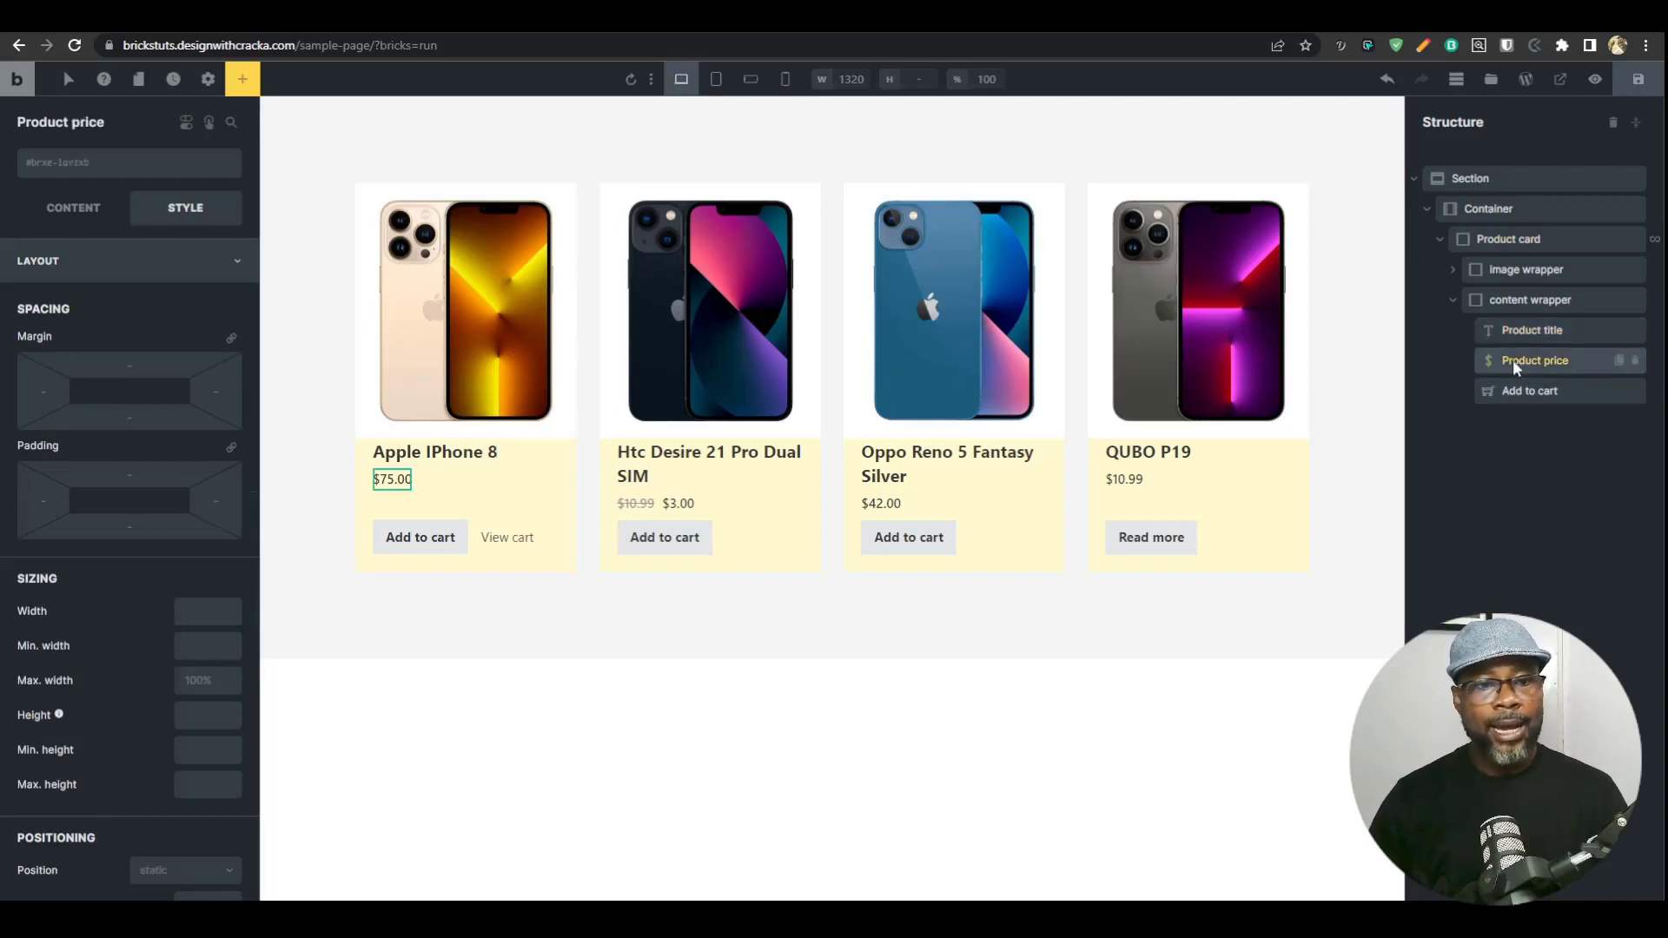
# Set the Product price's top margin to auto and open the frontend preview.
pyautogui.click(134, 367)
pyautogui.write('auto')
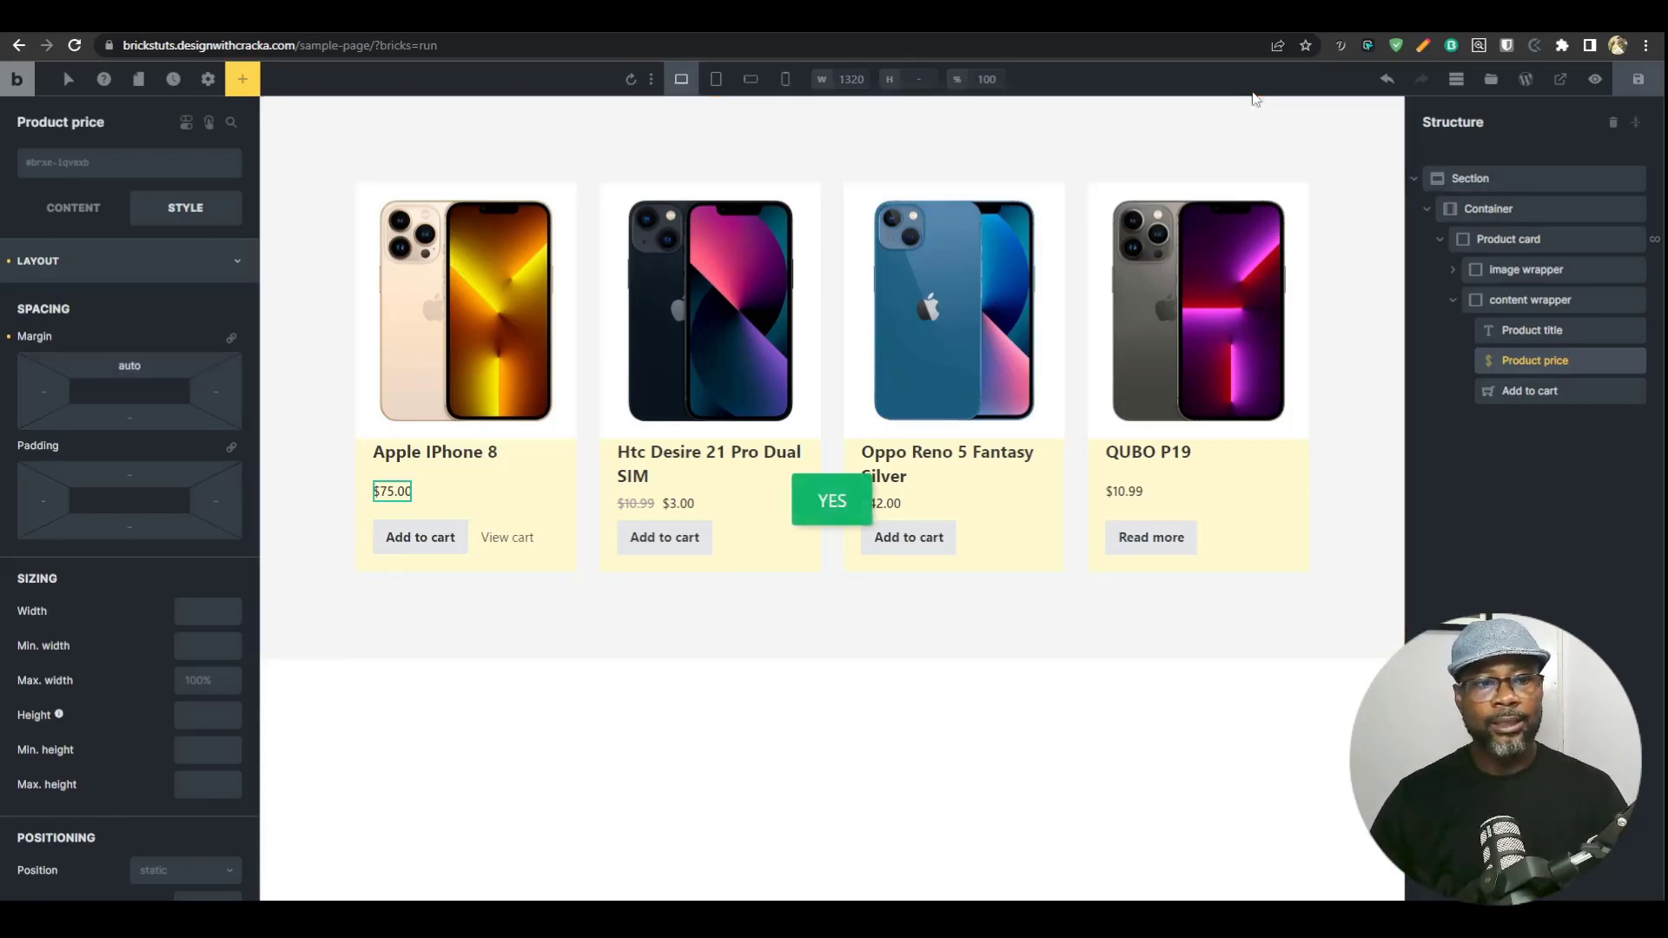
pyautogui.click(1595, 79)
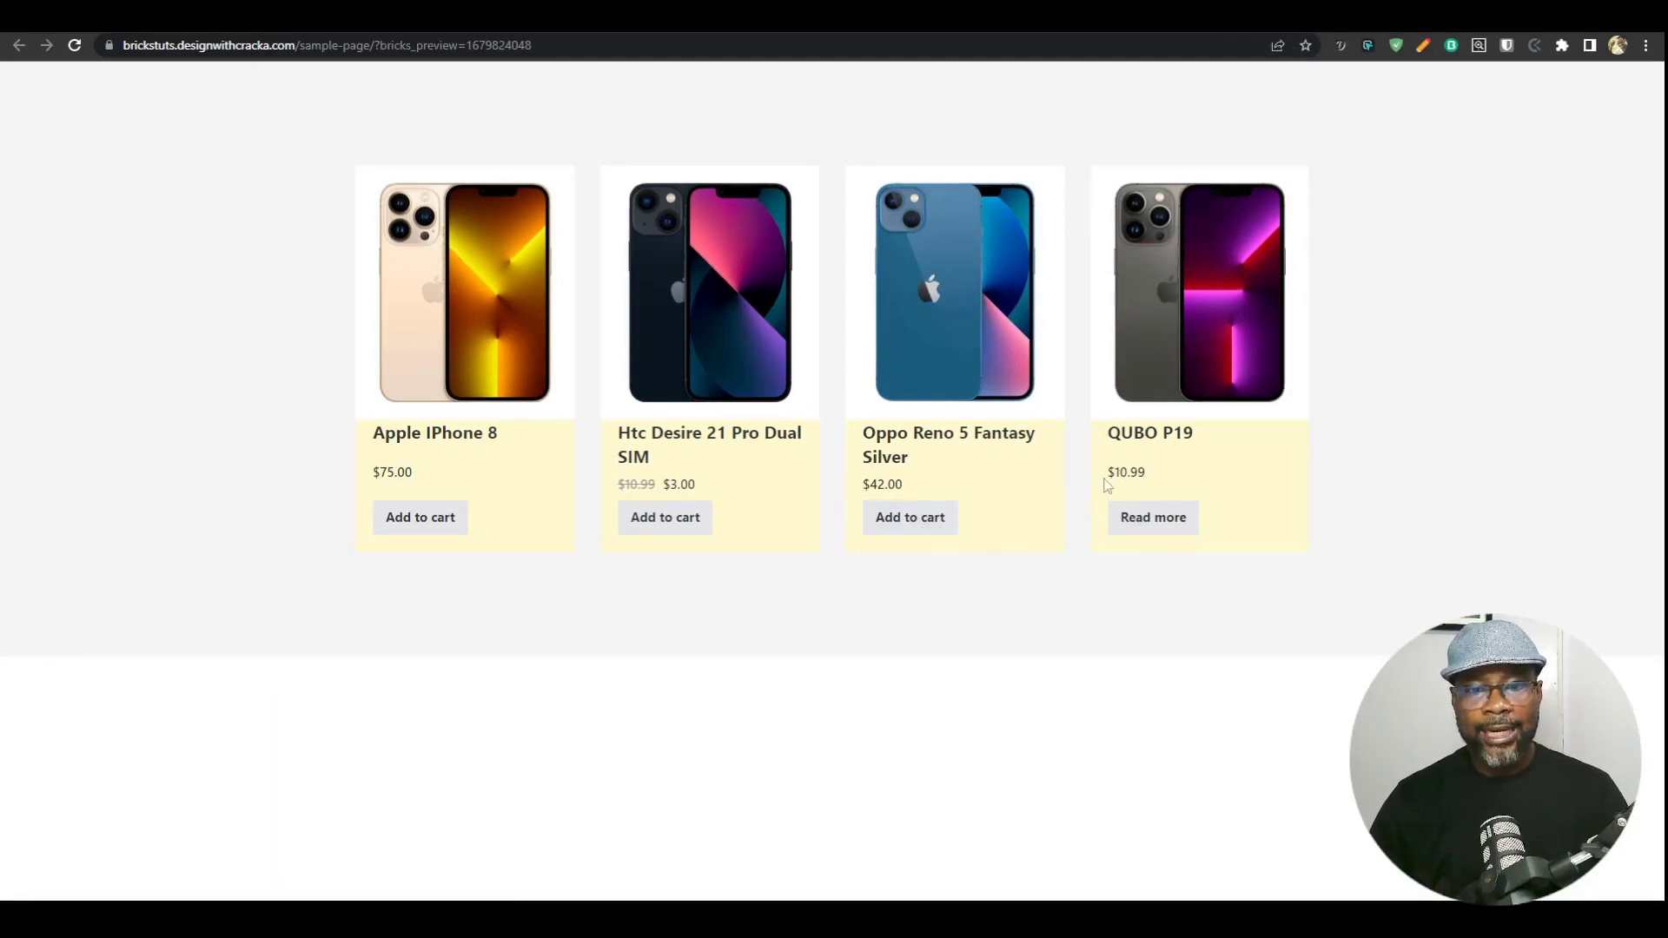
# Capture the preview in PixelZoomer and measure a 1071 × 120 box across all four cards' titles and prices.
pyautogui.click(1478, 46)
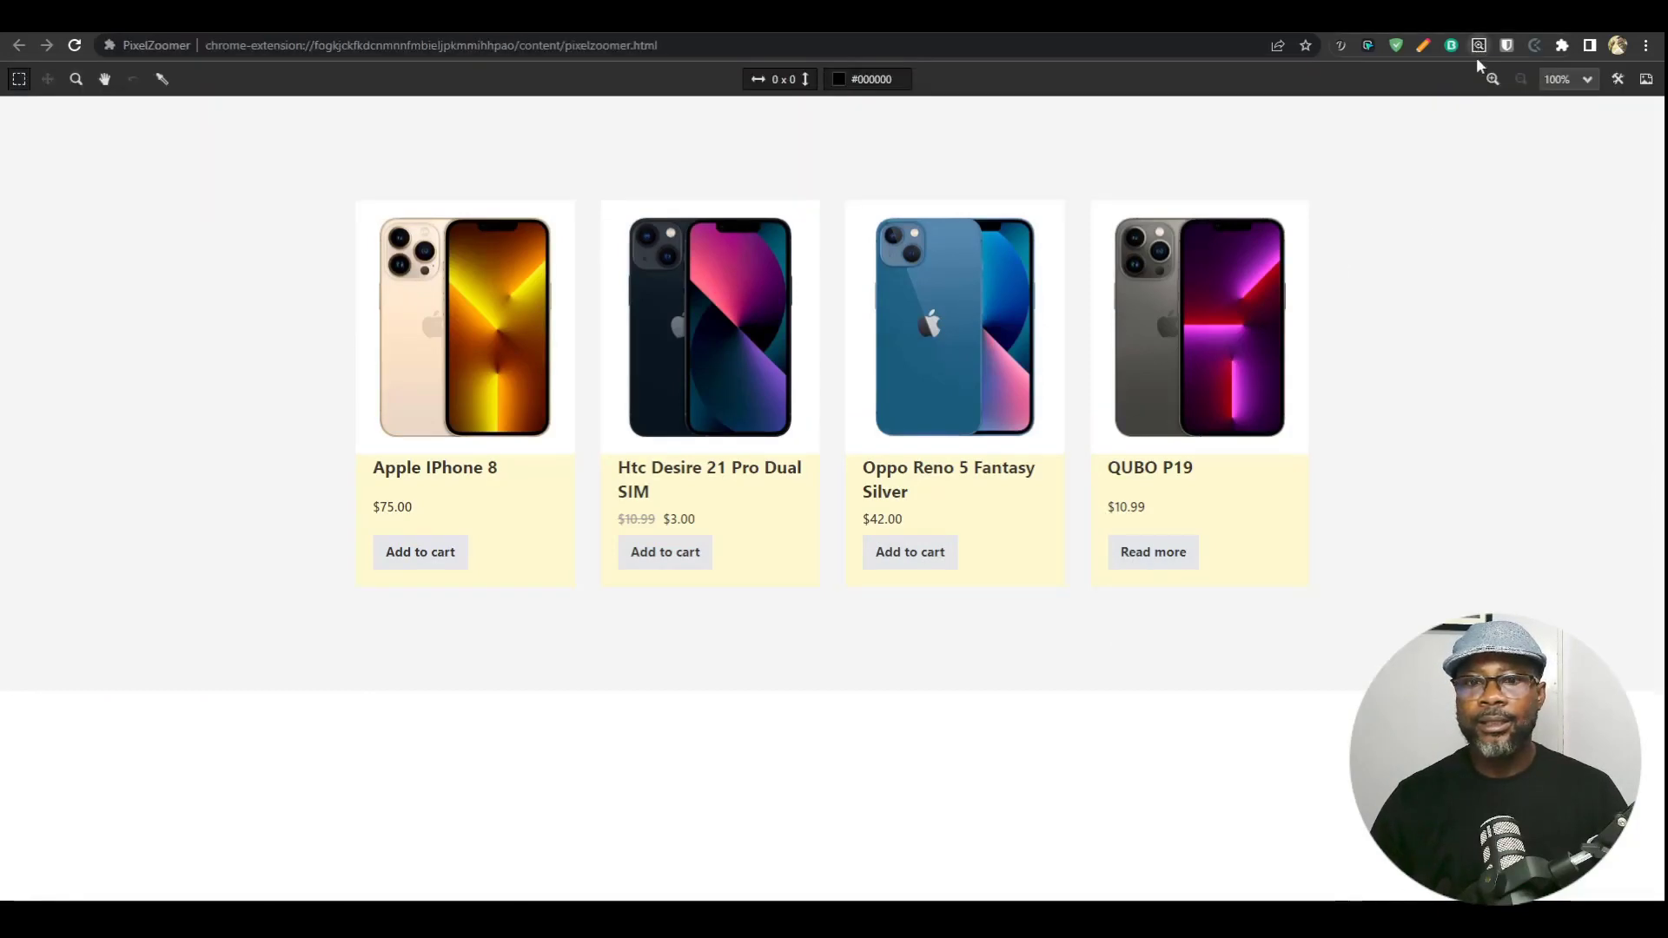
pyautogui.moveTo(1151, 507); pyautogui.dragTo(222, 403)
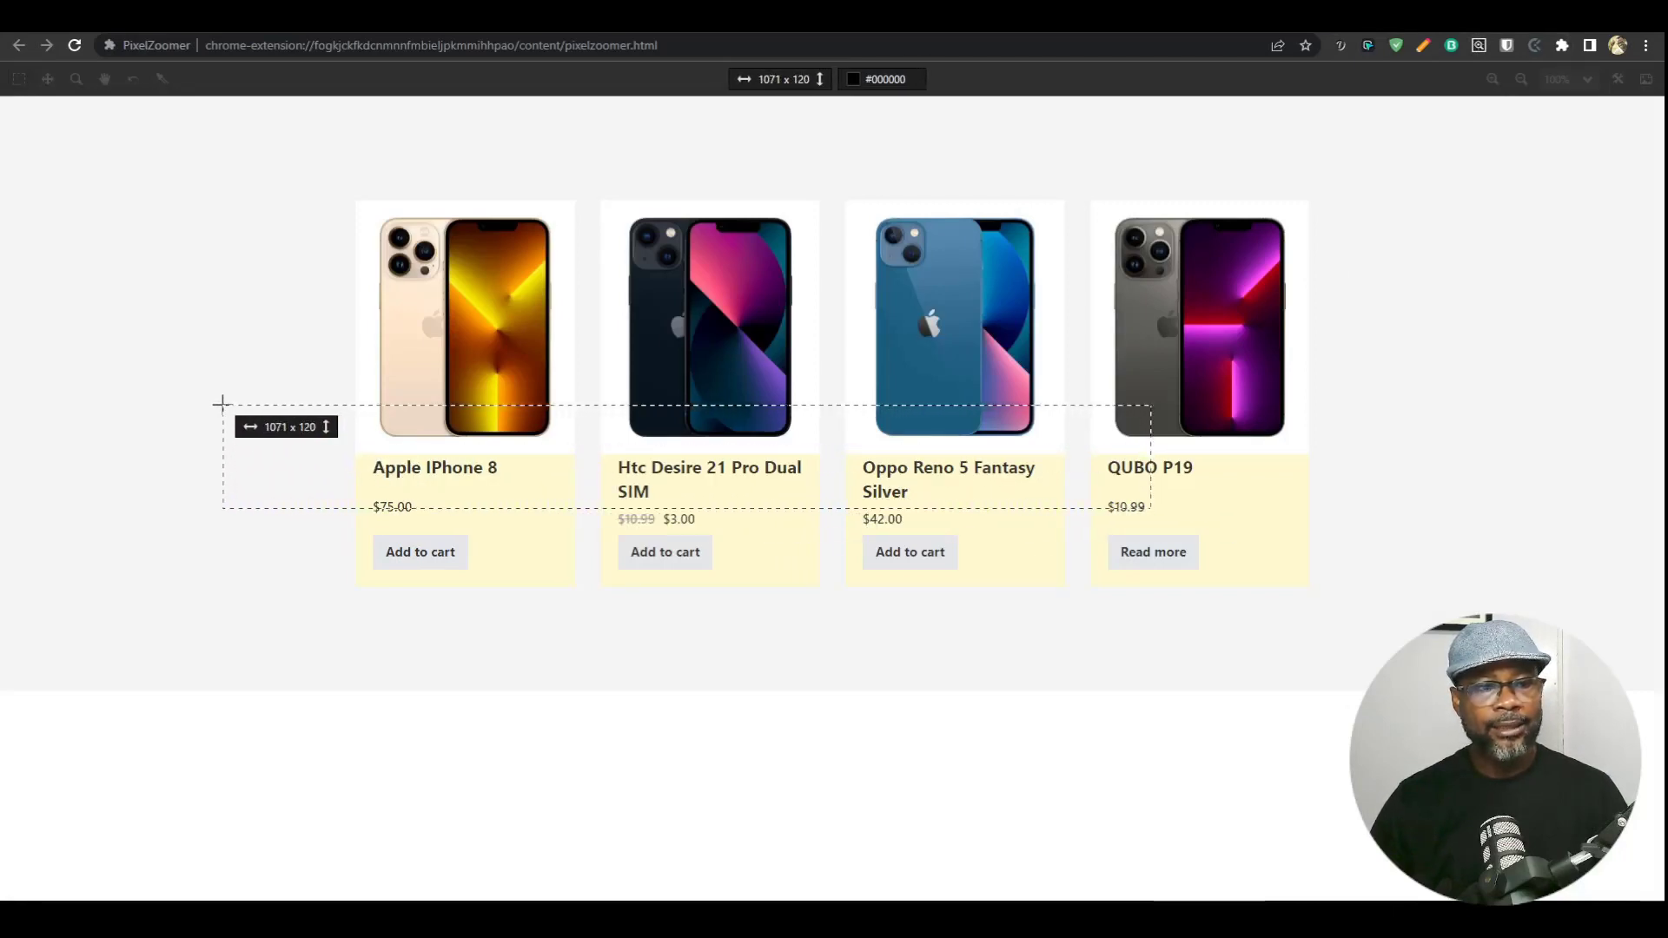
pyautogui.moveTo(327, 331); pyautogui.dragTo(1363, 510)
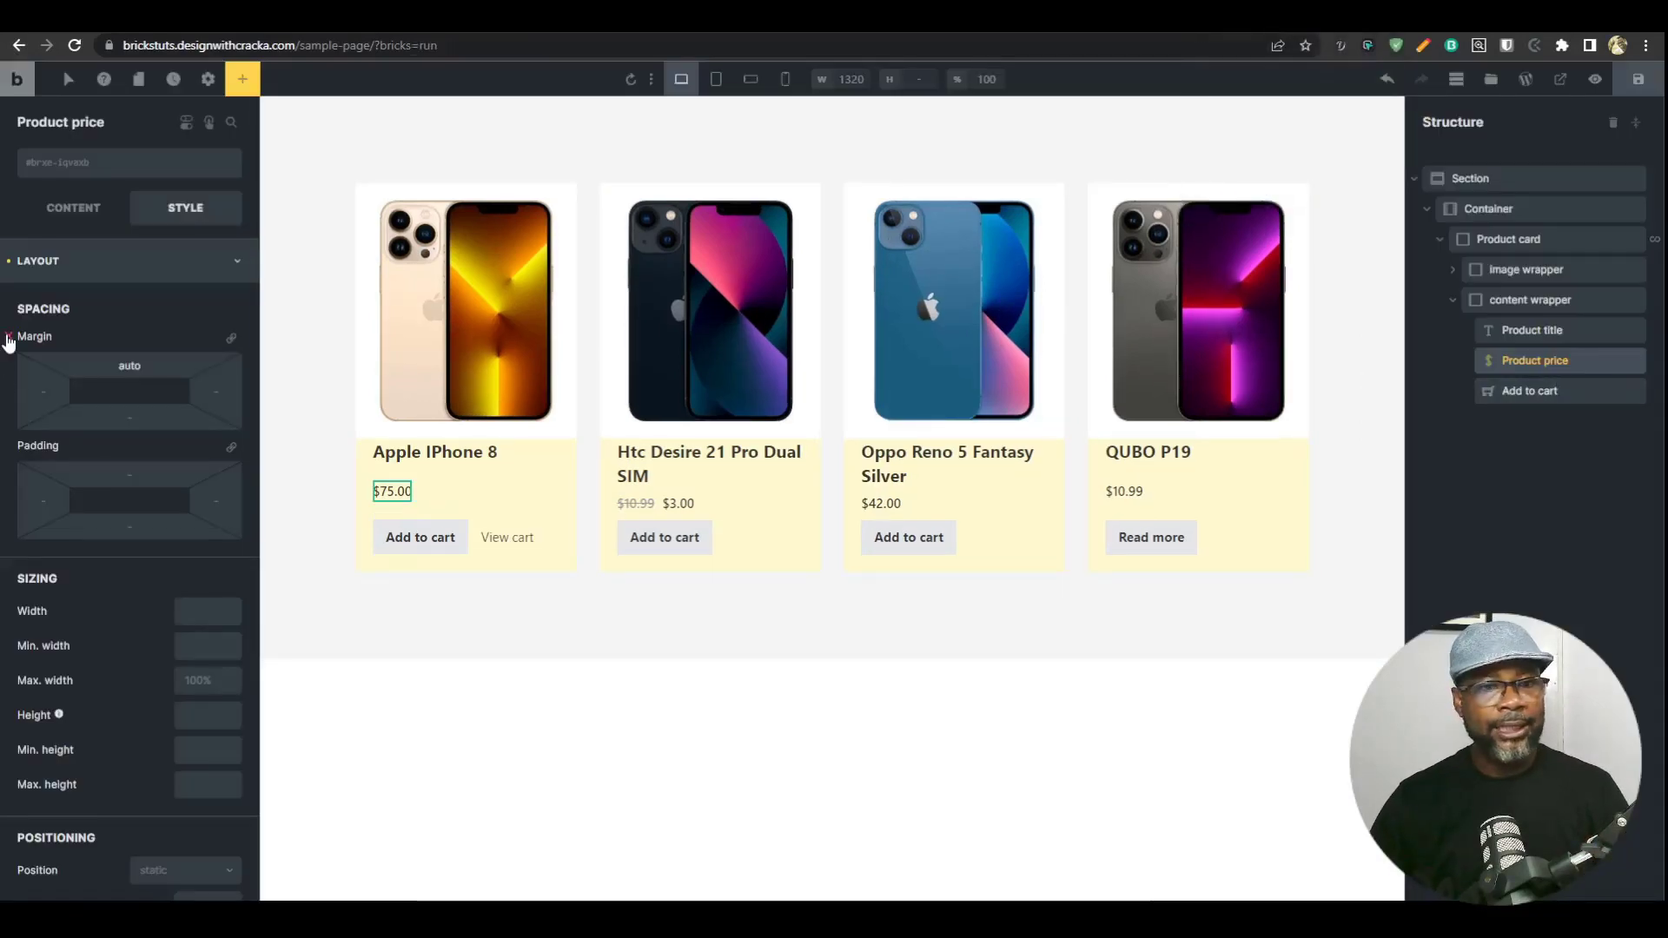
# Replace the price's auto top margin with 15 and clear the Add to cart button's auto top margin.
pyautogui.click(9, 338)
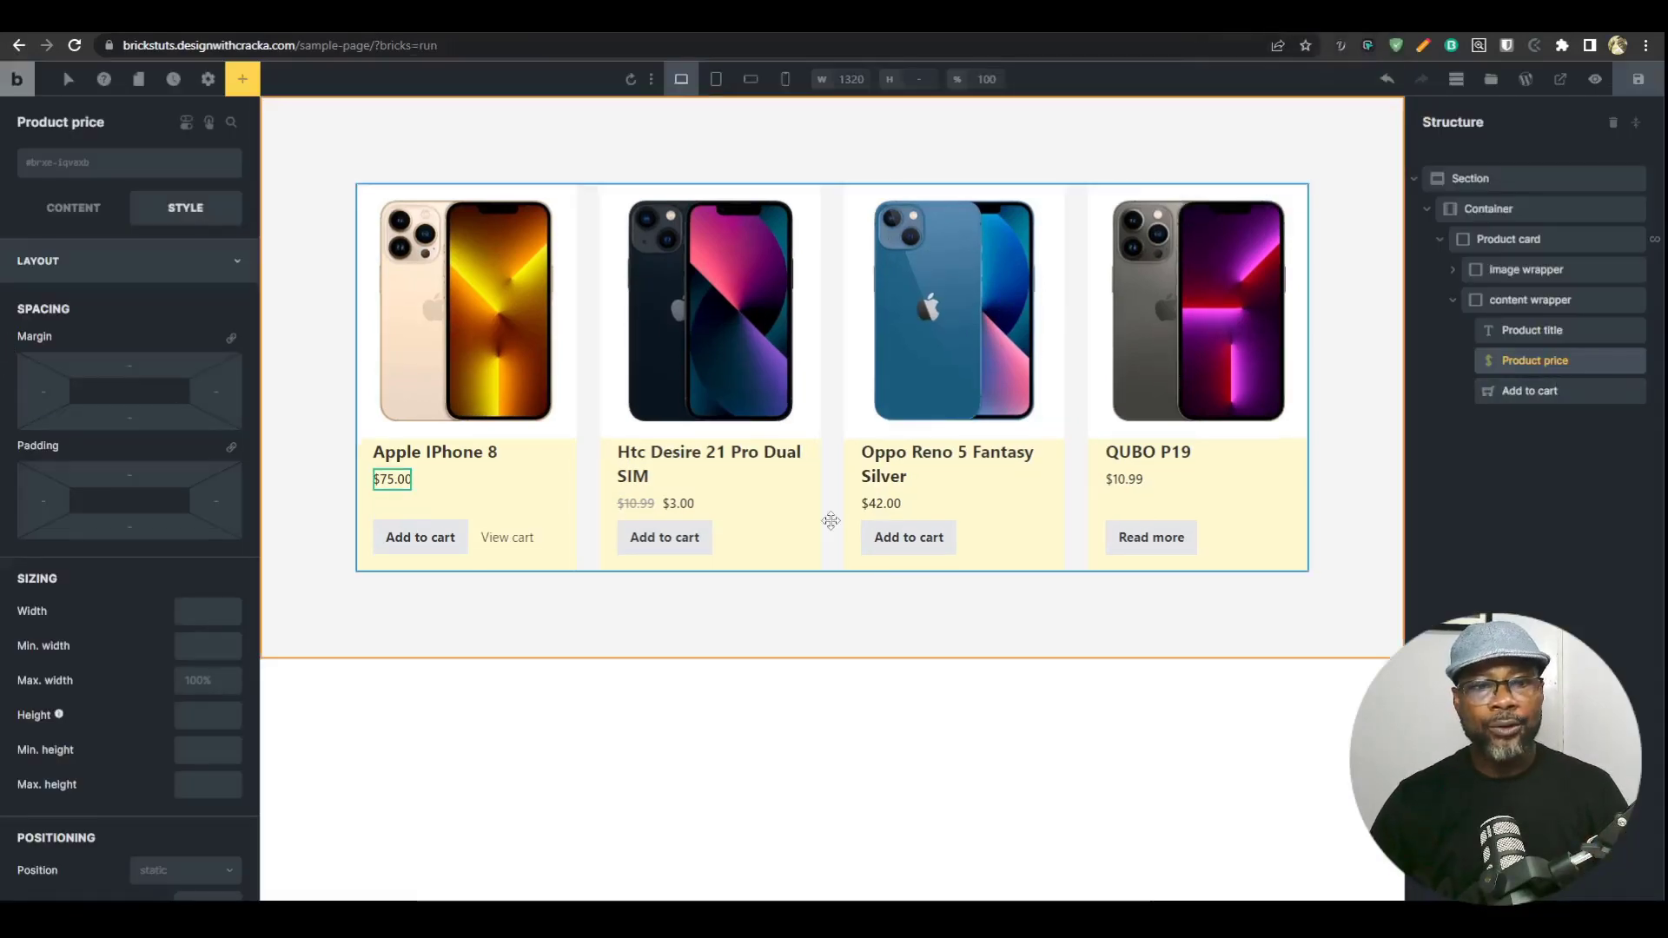
pyautogui.click(1537, 390)
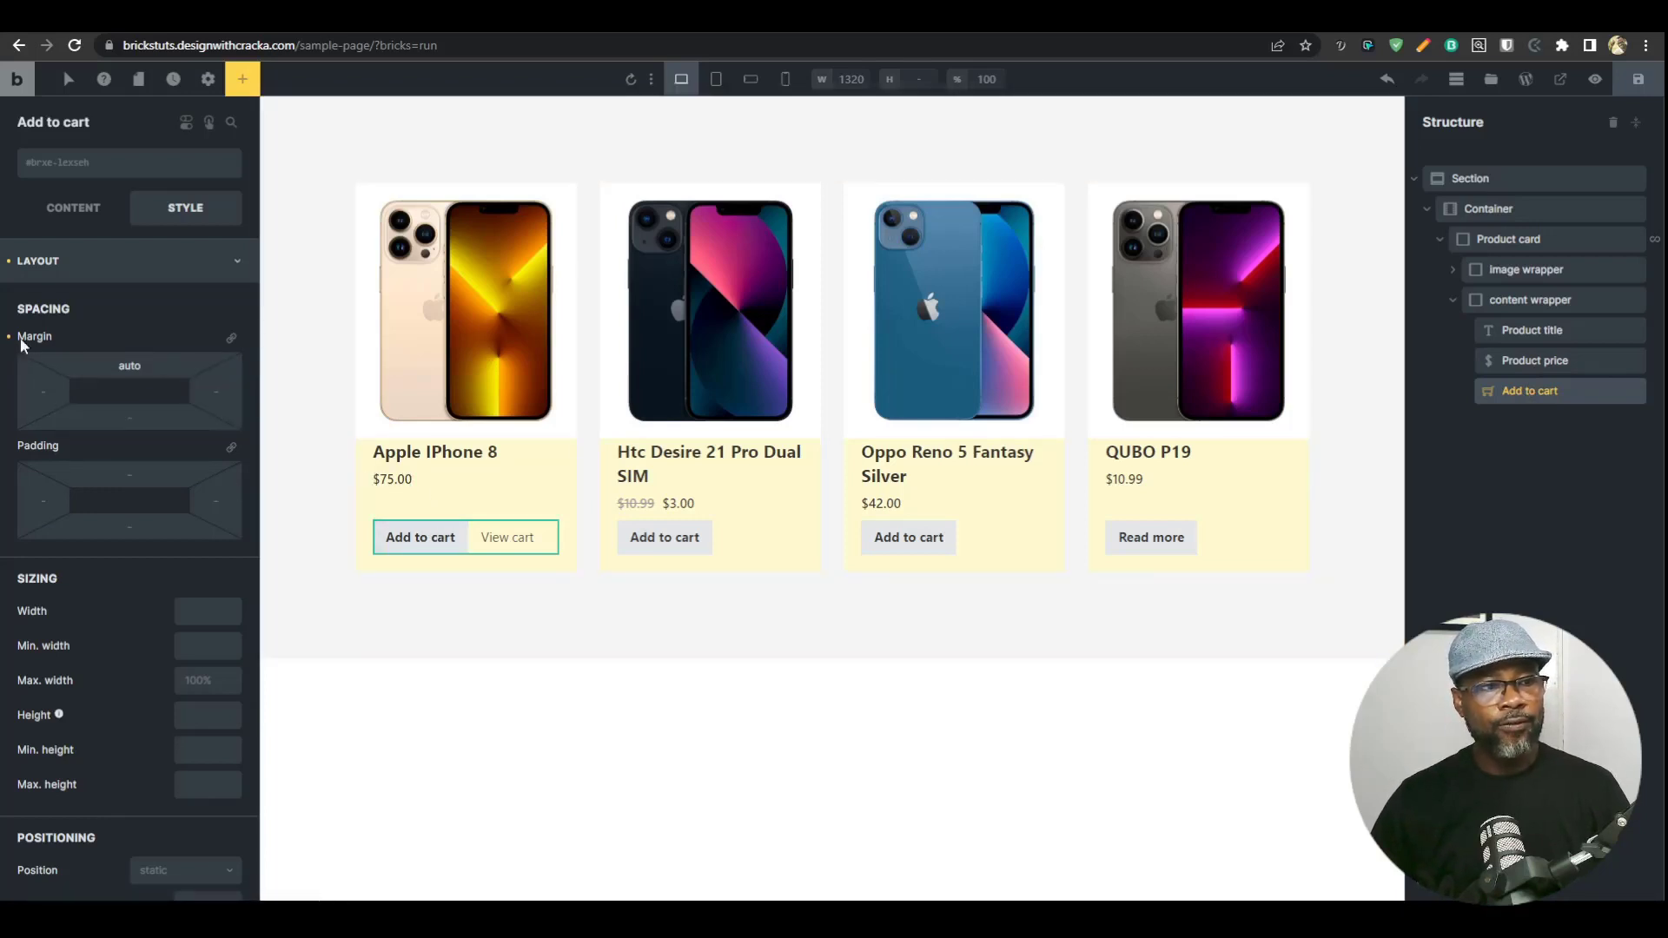
pyautogui.click(1534, 360)
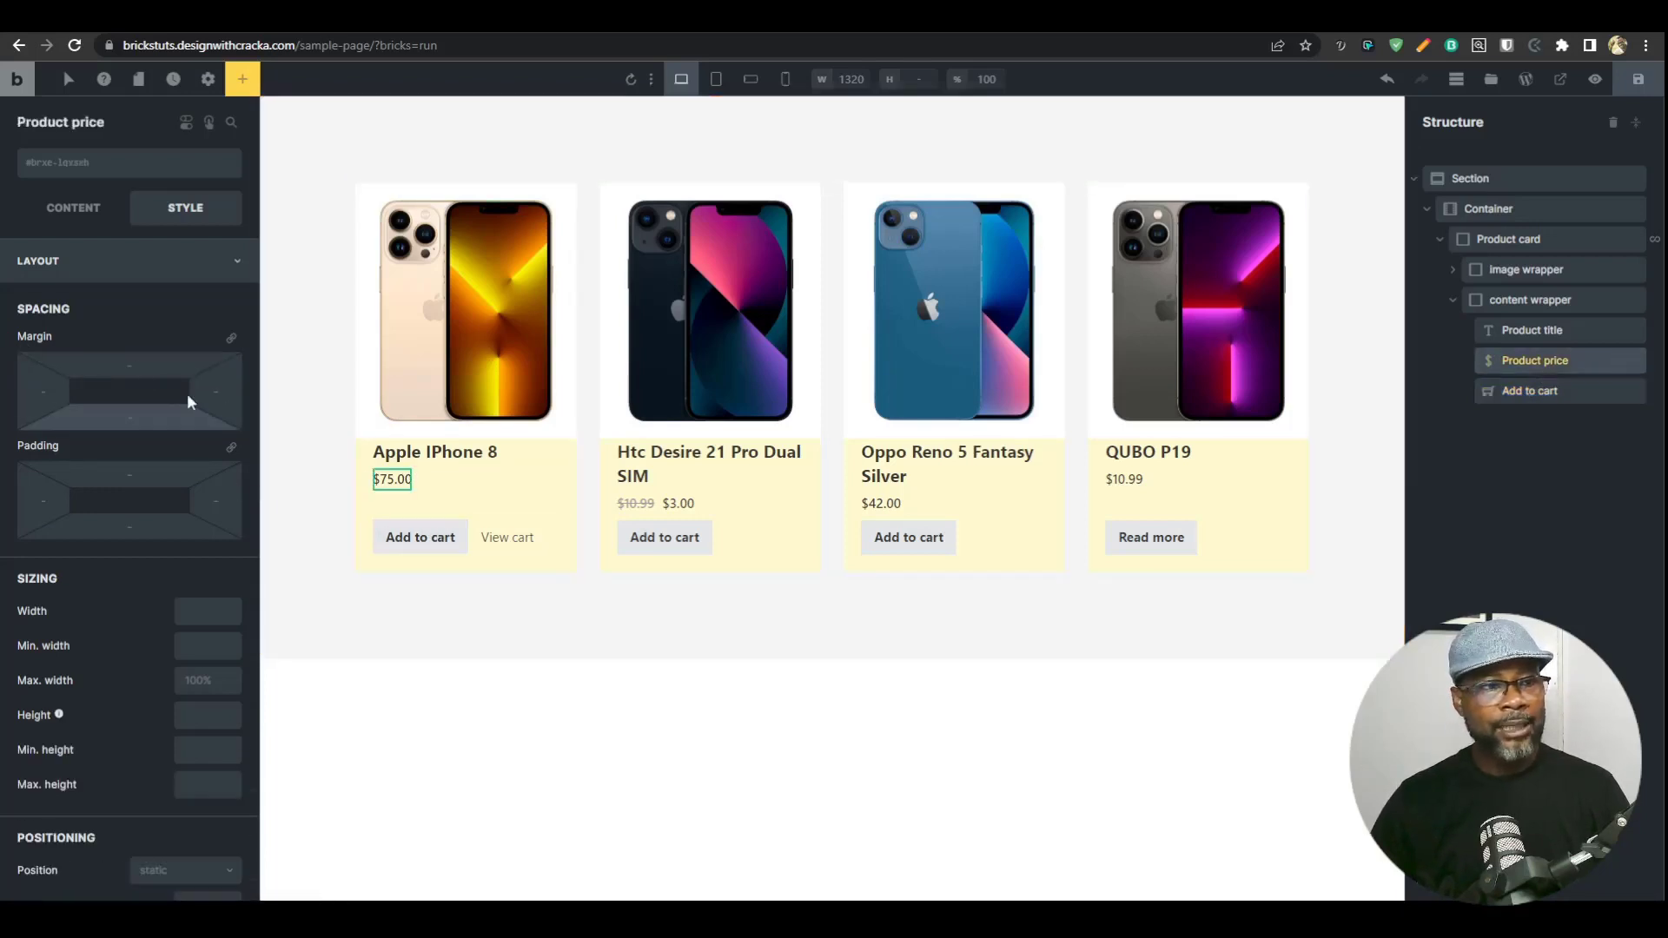
pyautogui.click(137, 366)
pyautogui.write('15')
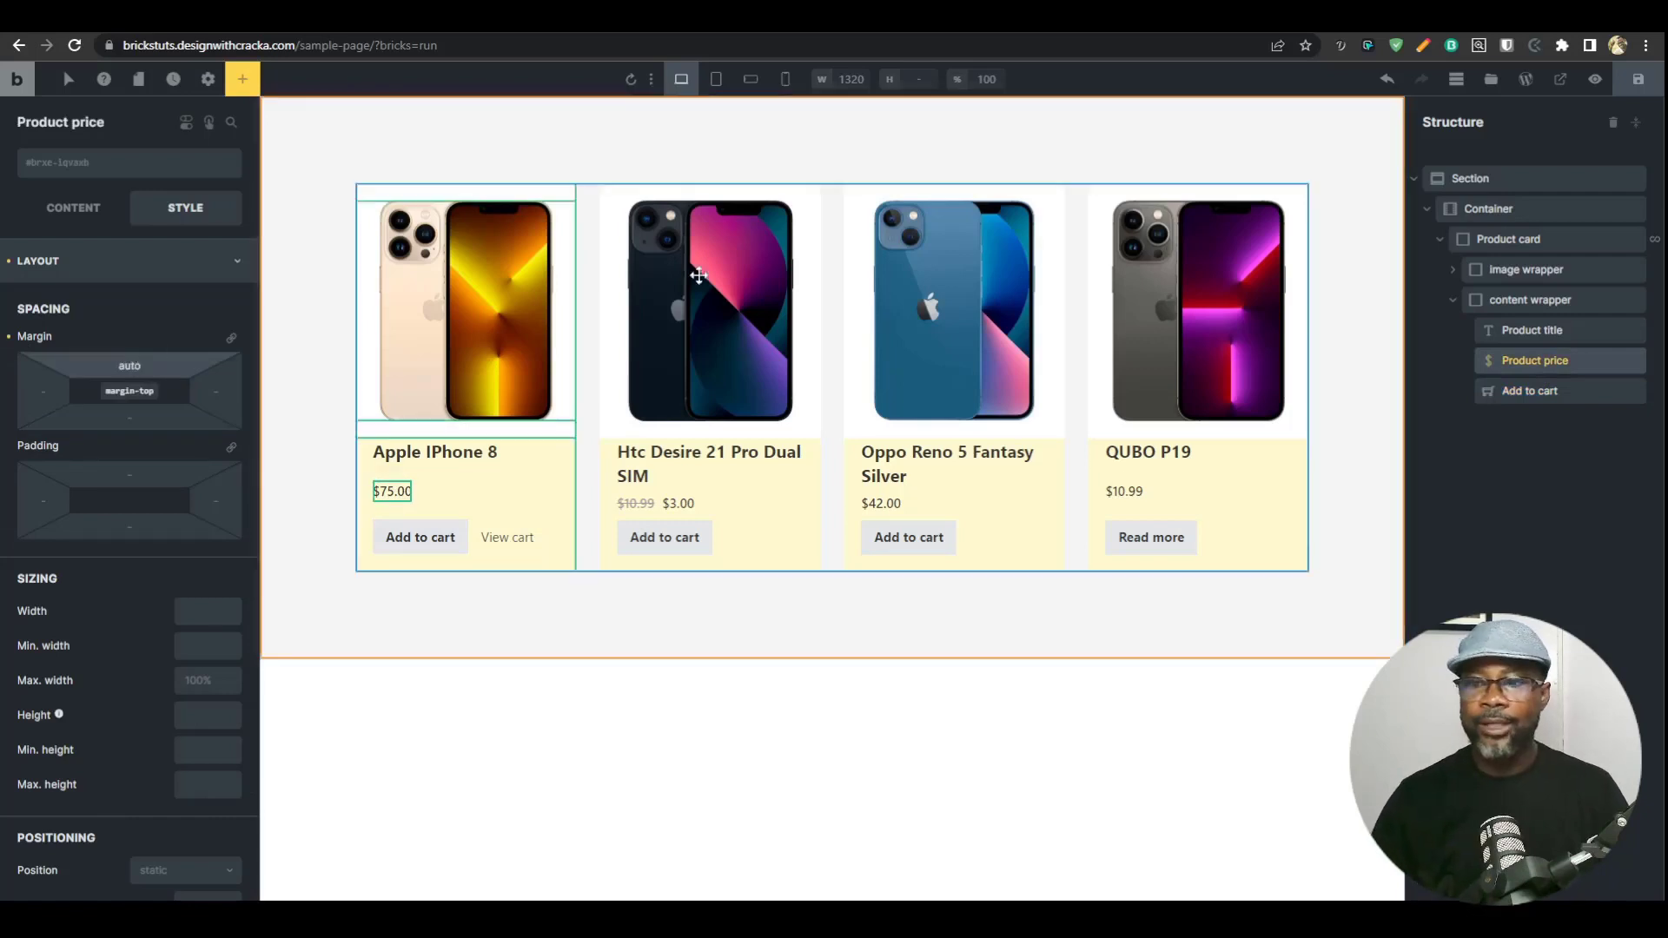
pyautogui.click(1527, 393)
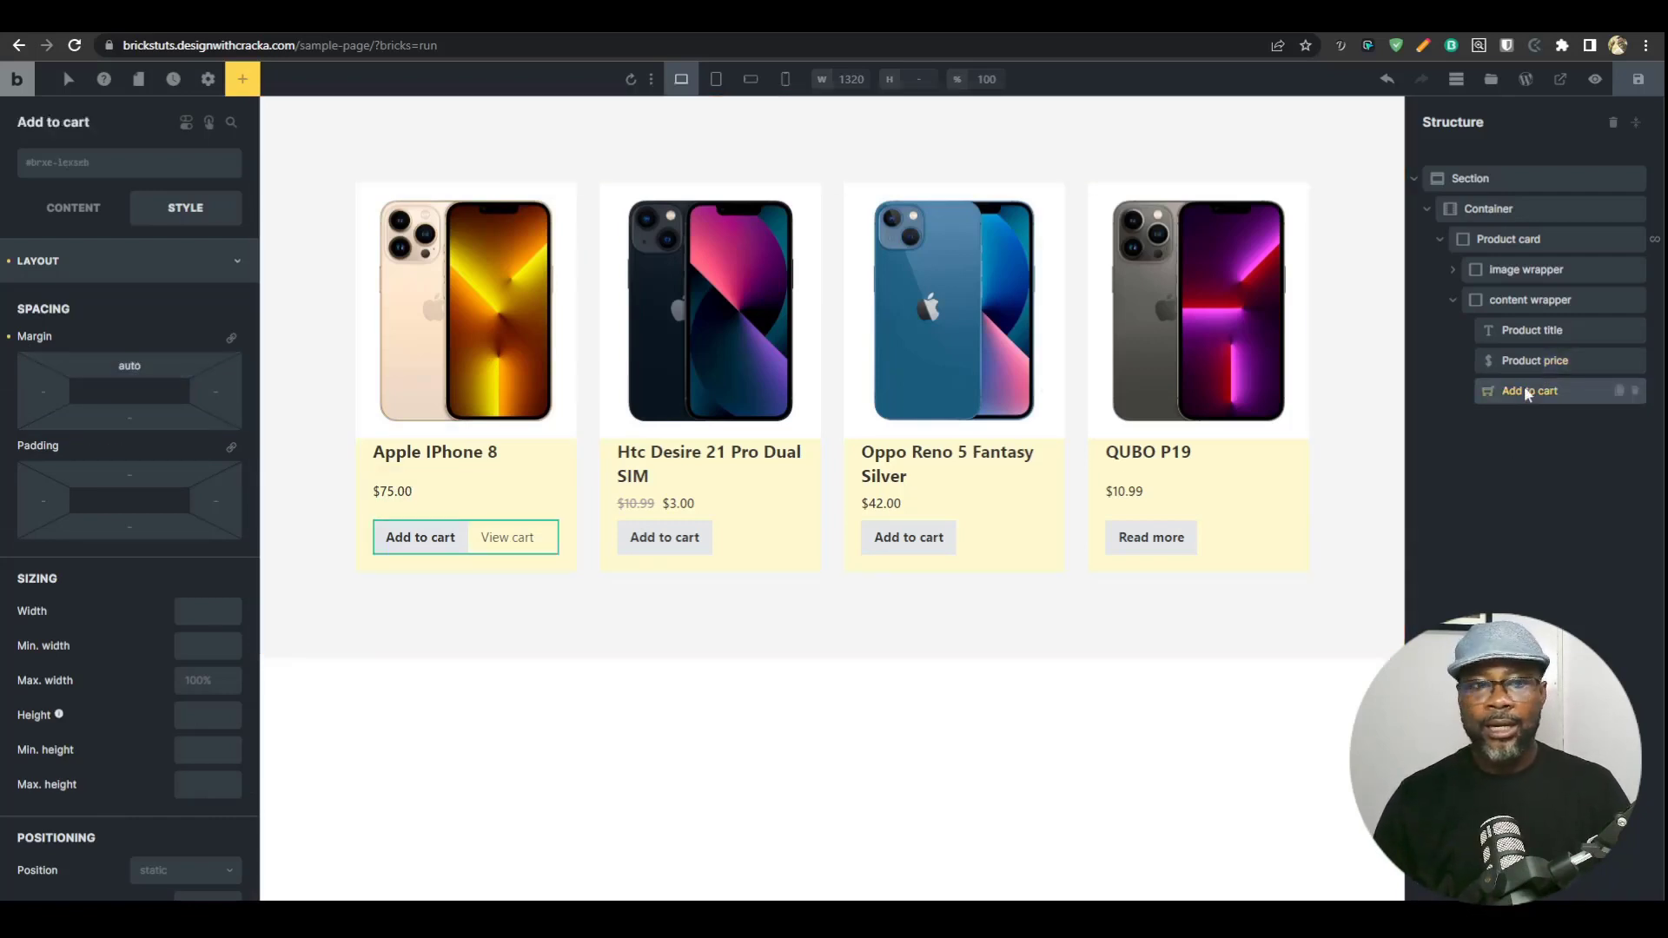
pyautogui.click(9, 337)
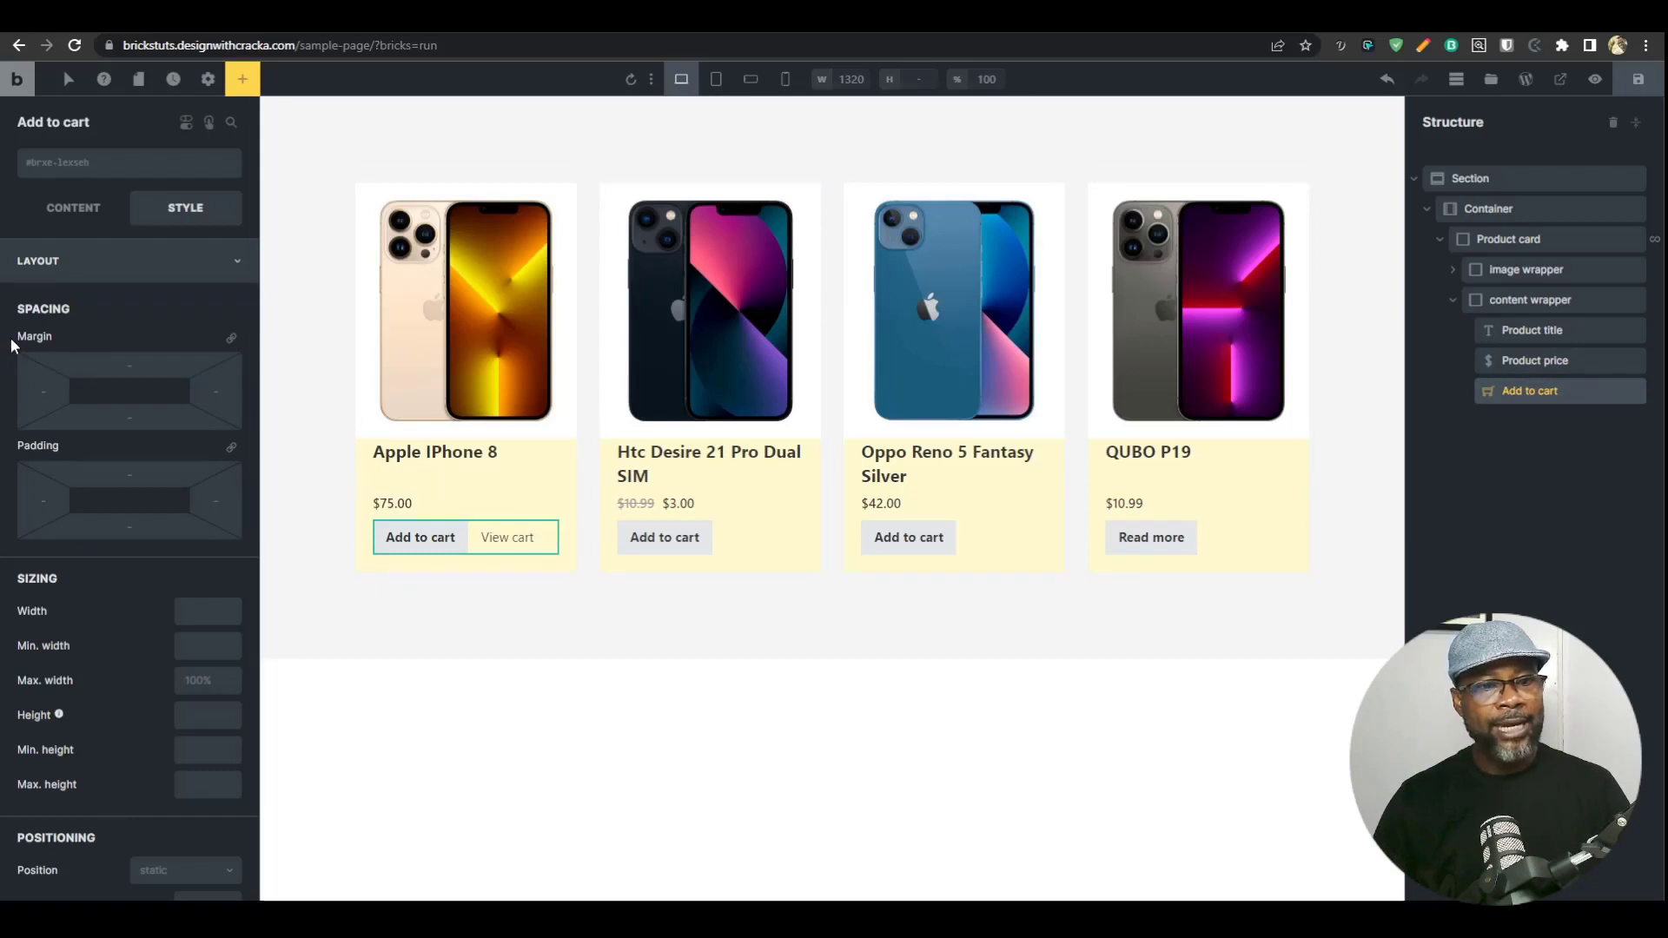
# Save the product card changes and open the front-end preview in a new tab.
pyautogui.doubleClick(1531, 391)
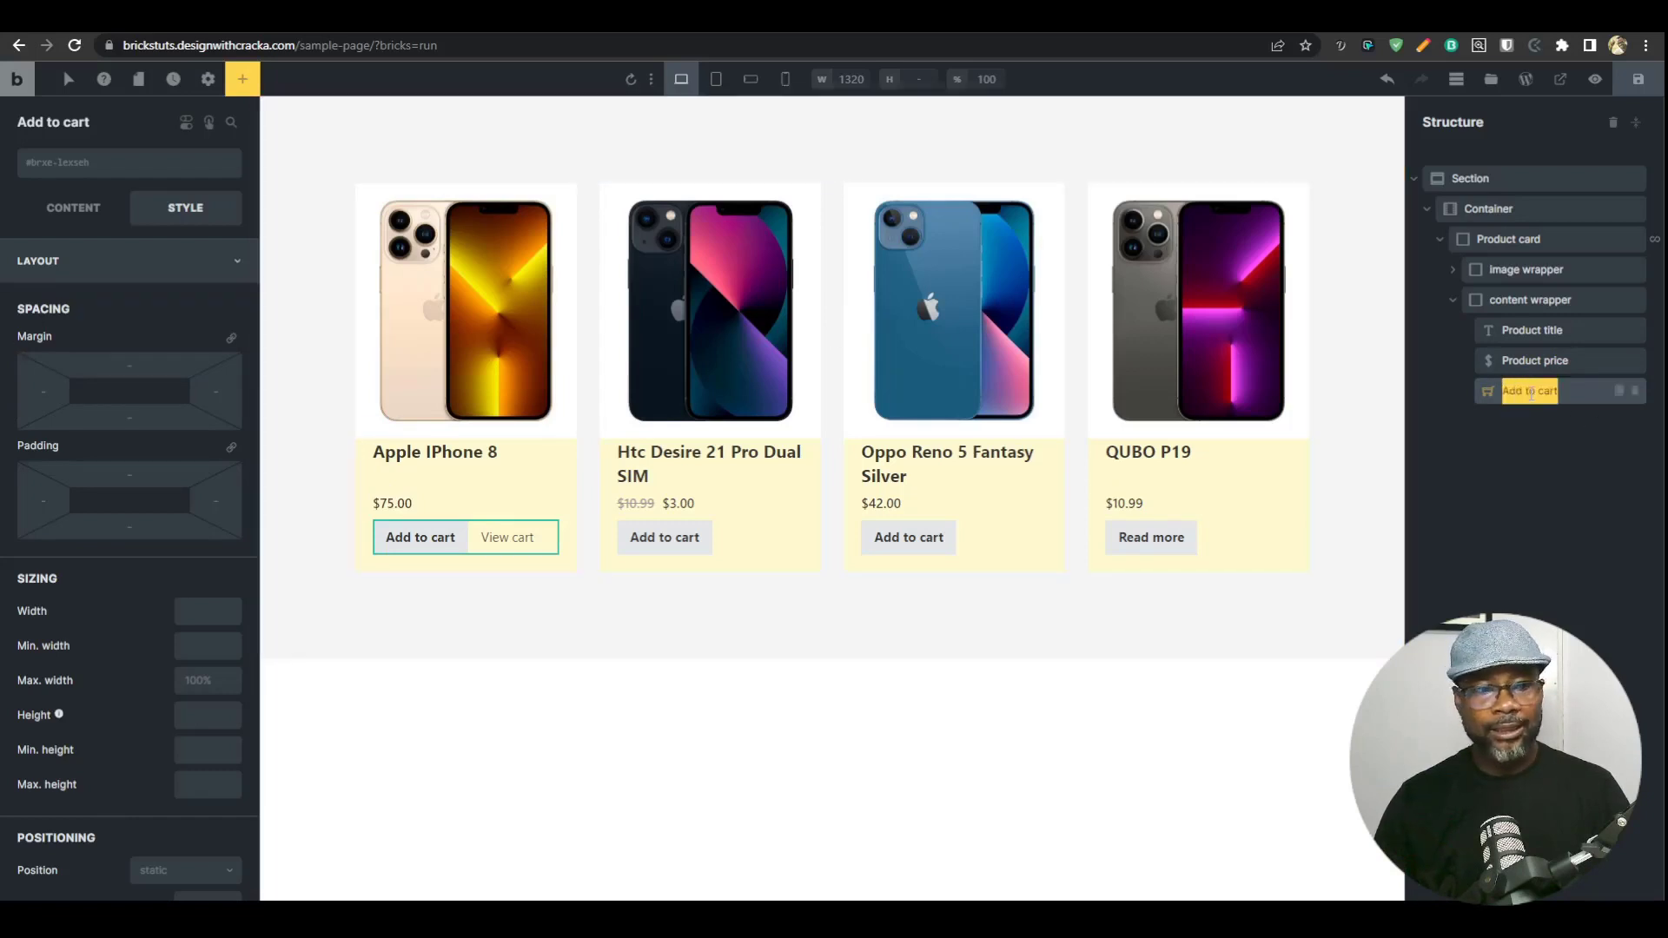
pyautogui.click(1532, 360)
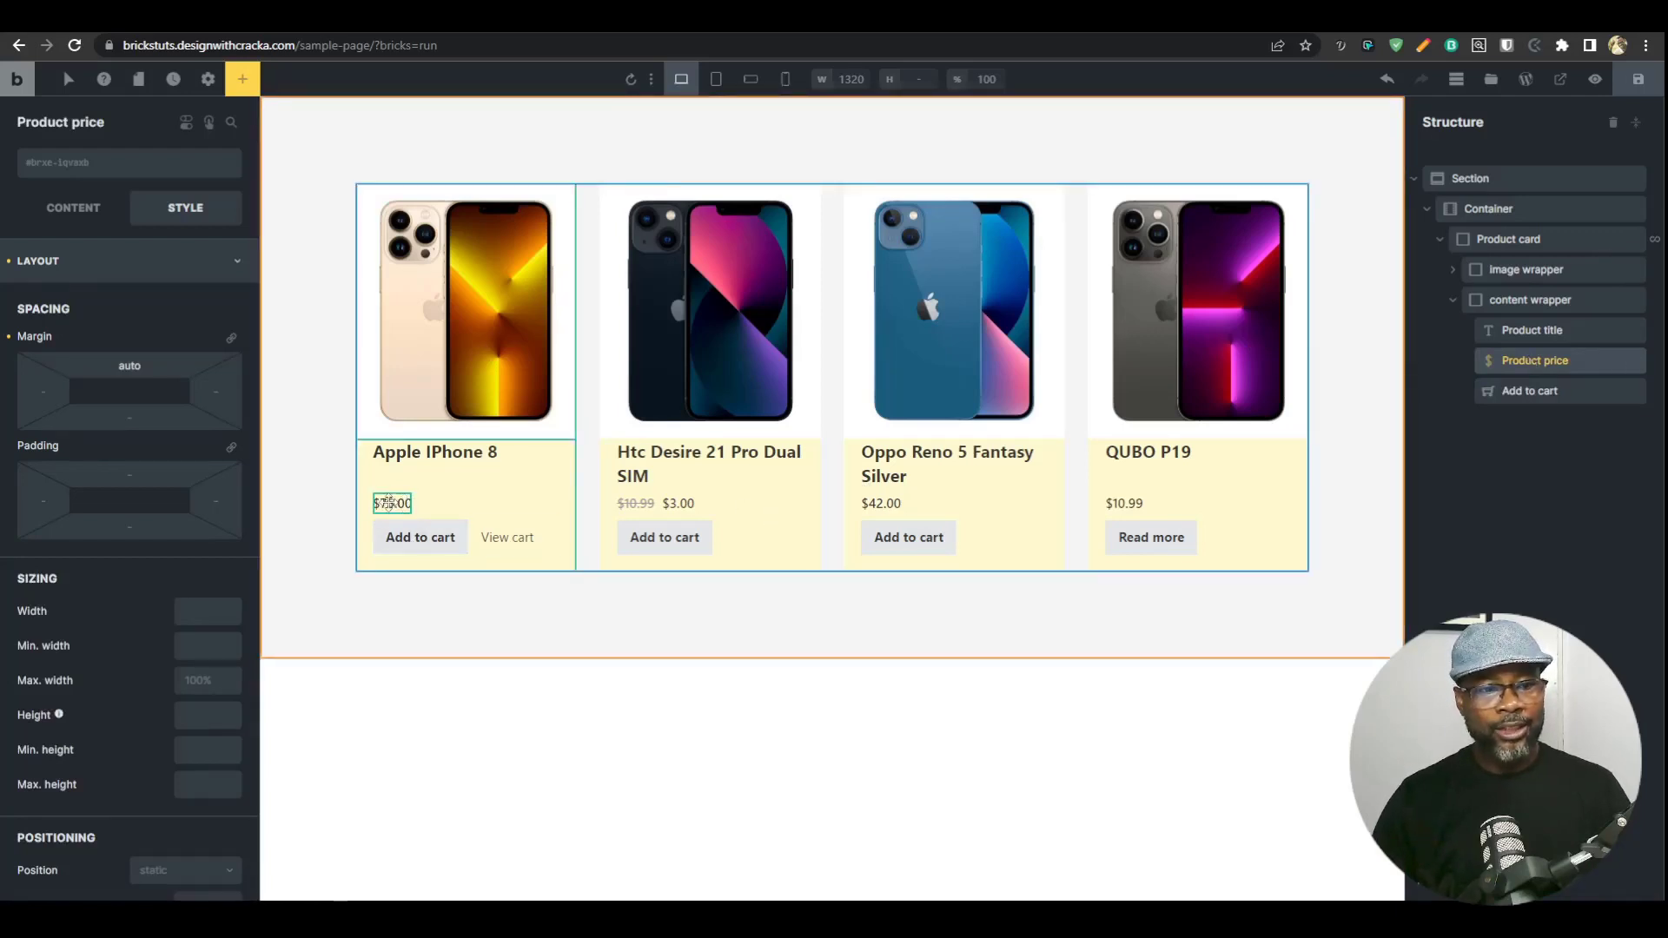
pyautogui.click(1527, 390)
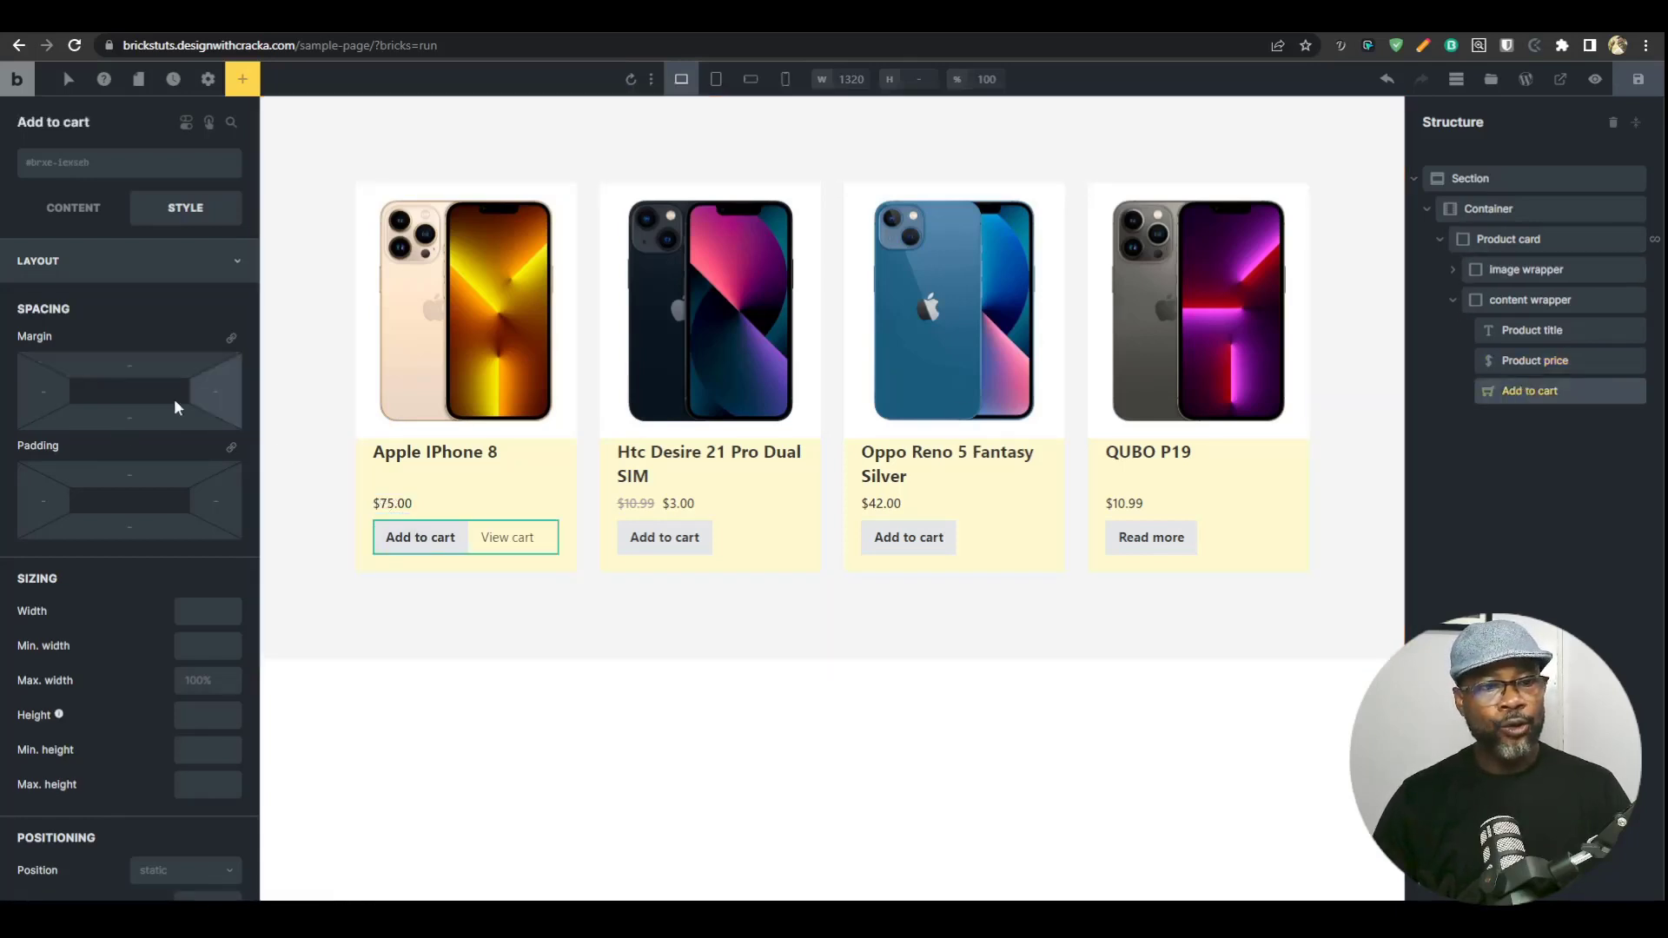
pyautogui.click(1554, 361)
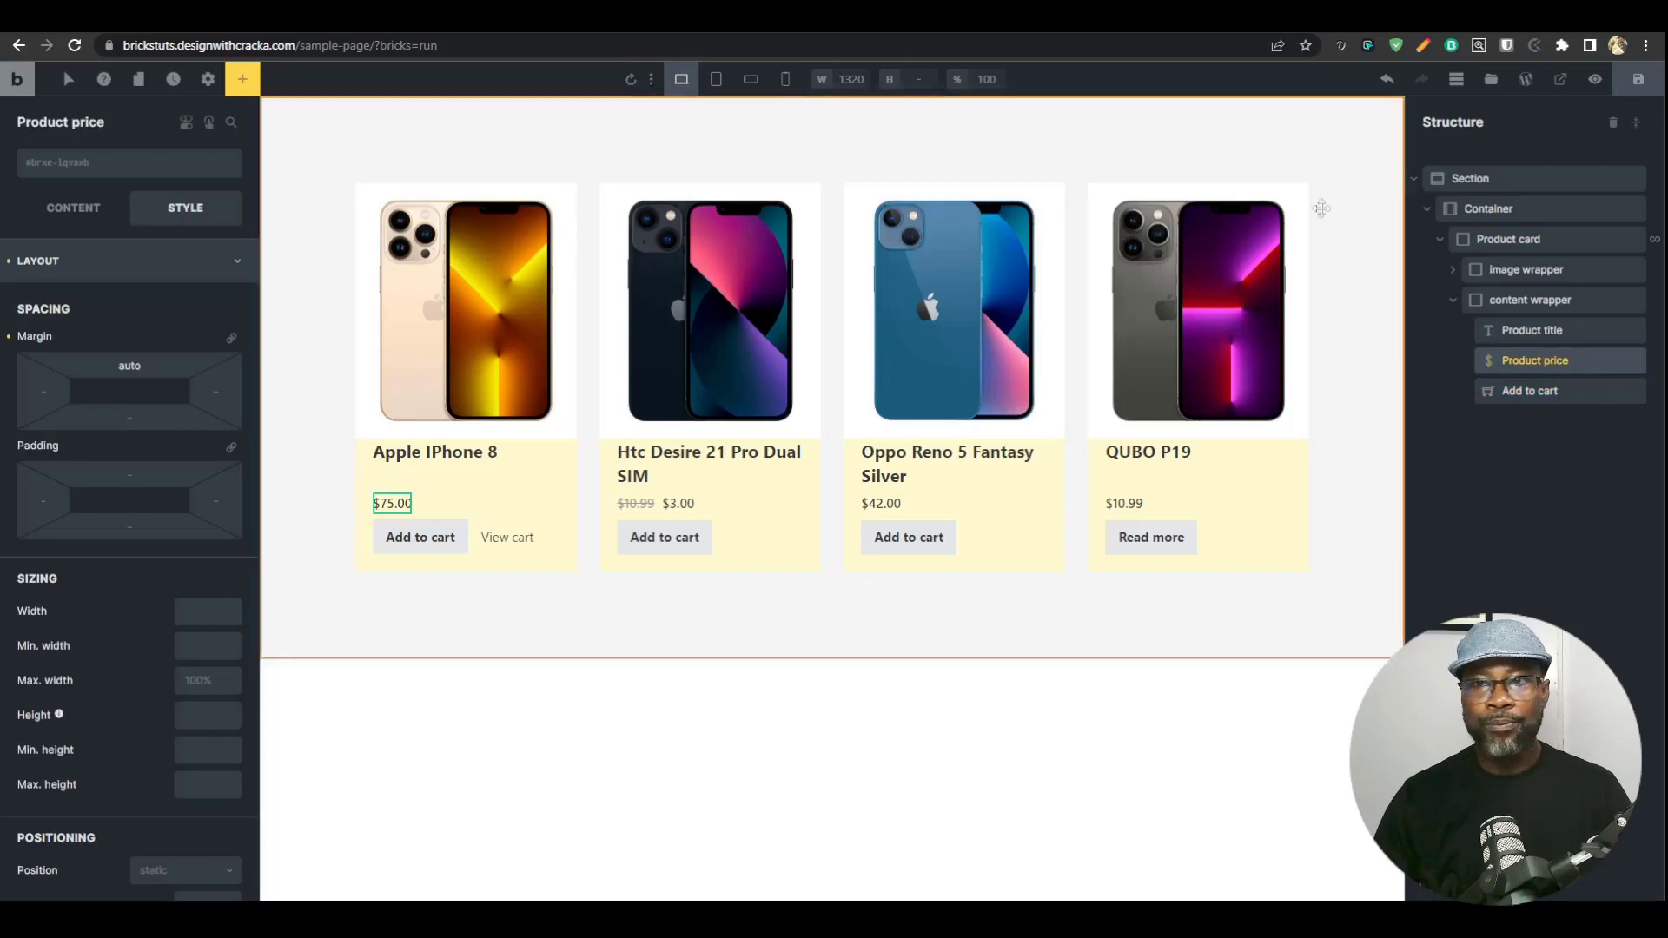
pyautogui.click(1637, 79)
pyautogui.click(1594, 79)
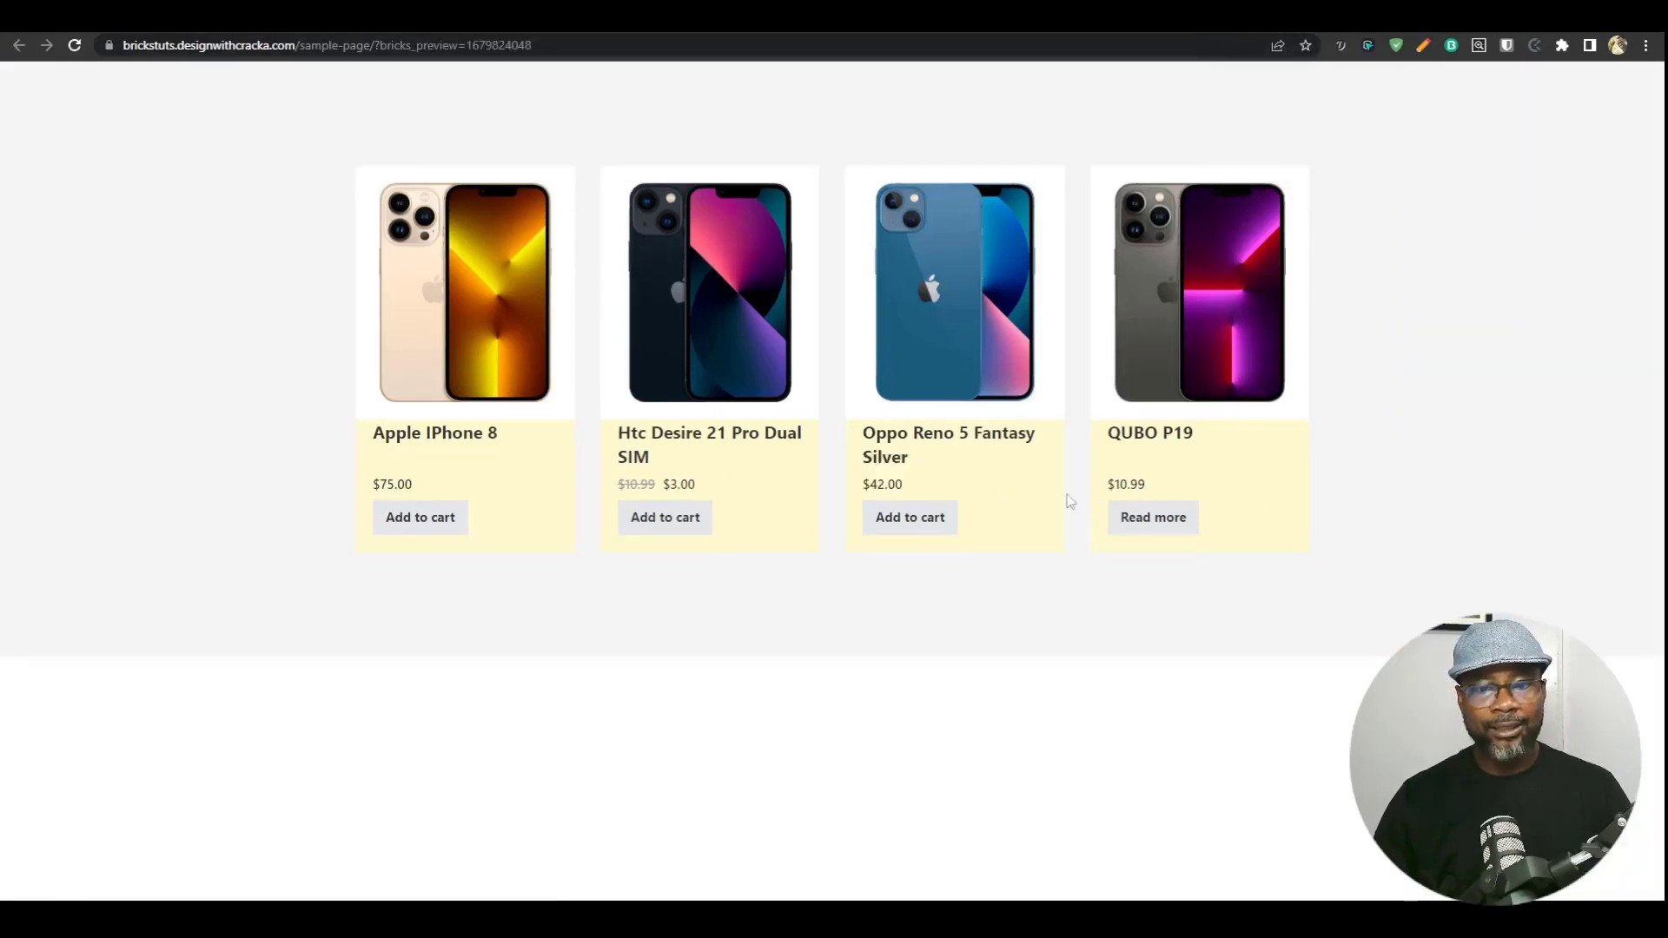
# Back in the builder, clear the Product price's auto top margin.
pyautogui.hotkey('ctrl', 'w')
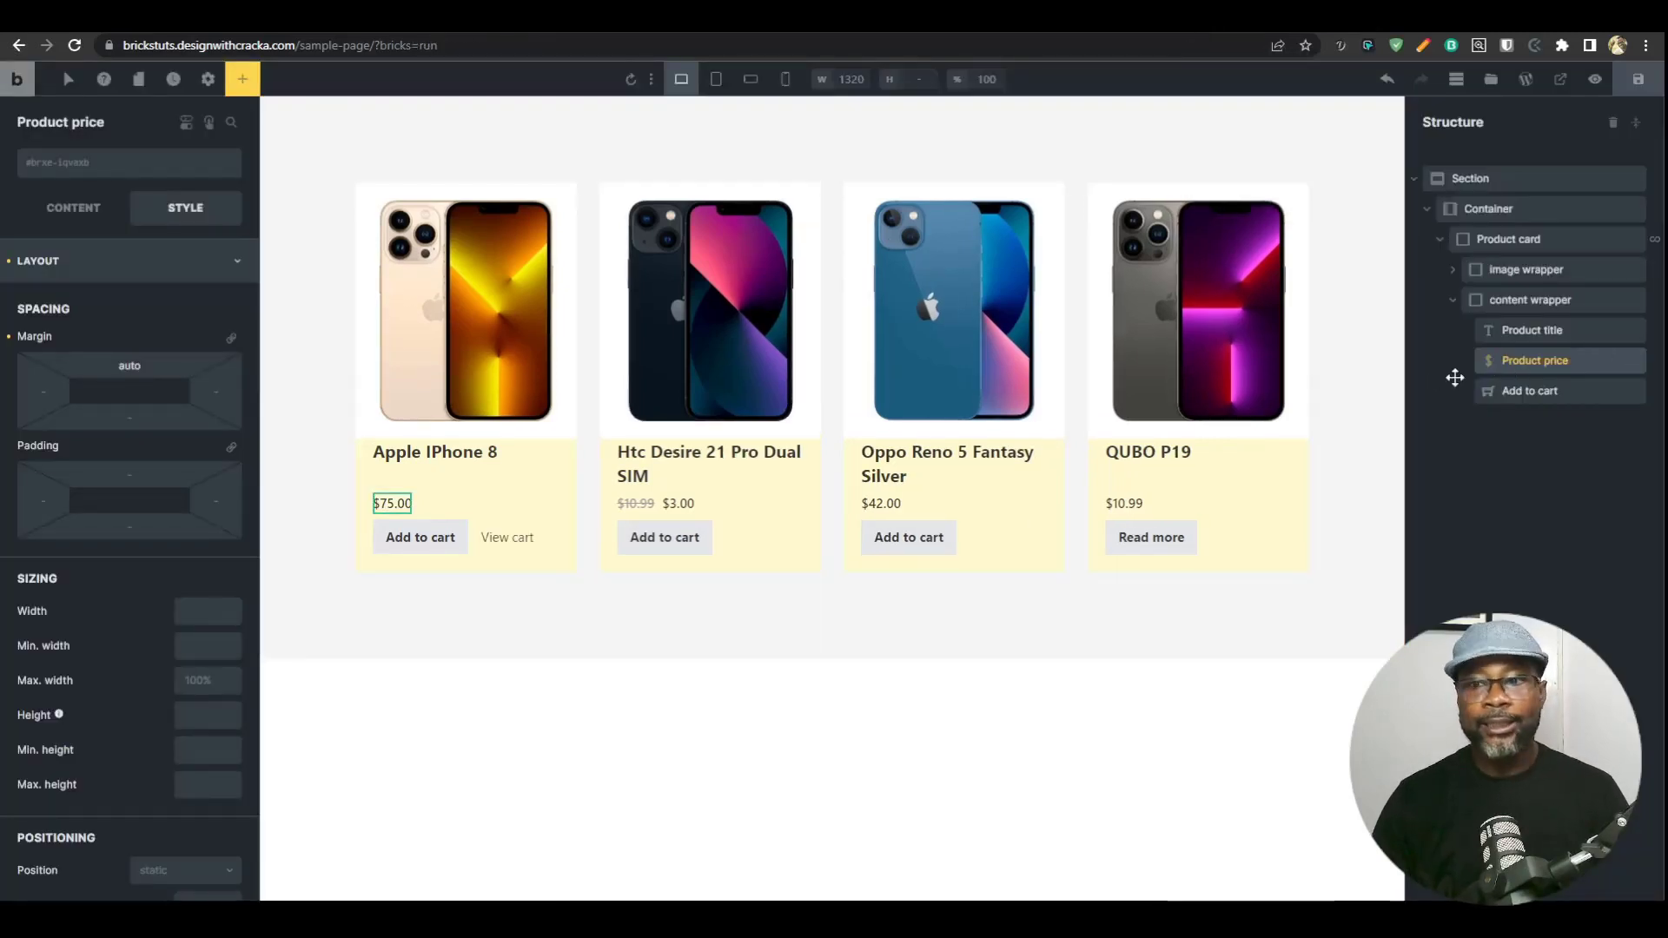
pyautogui.click(1521, 384)
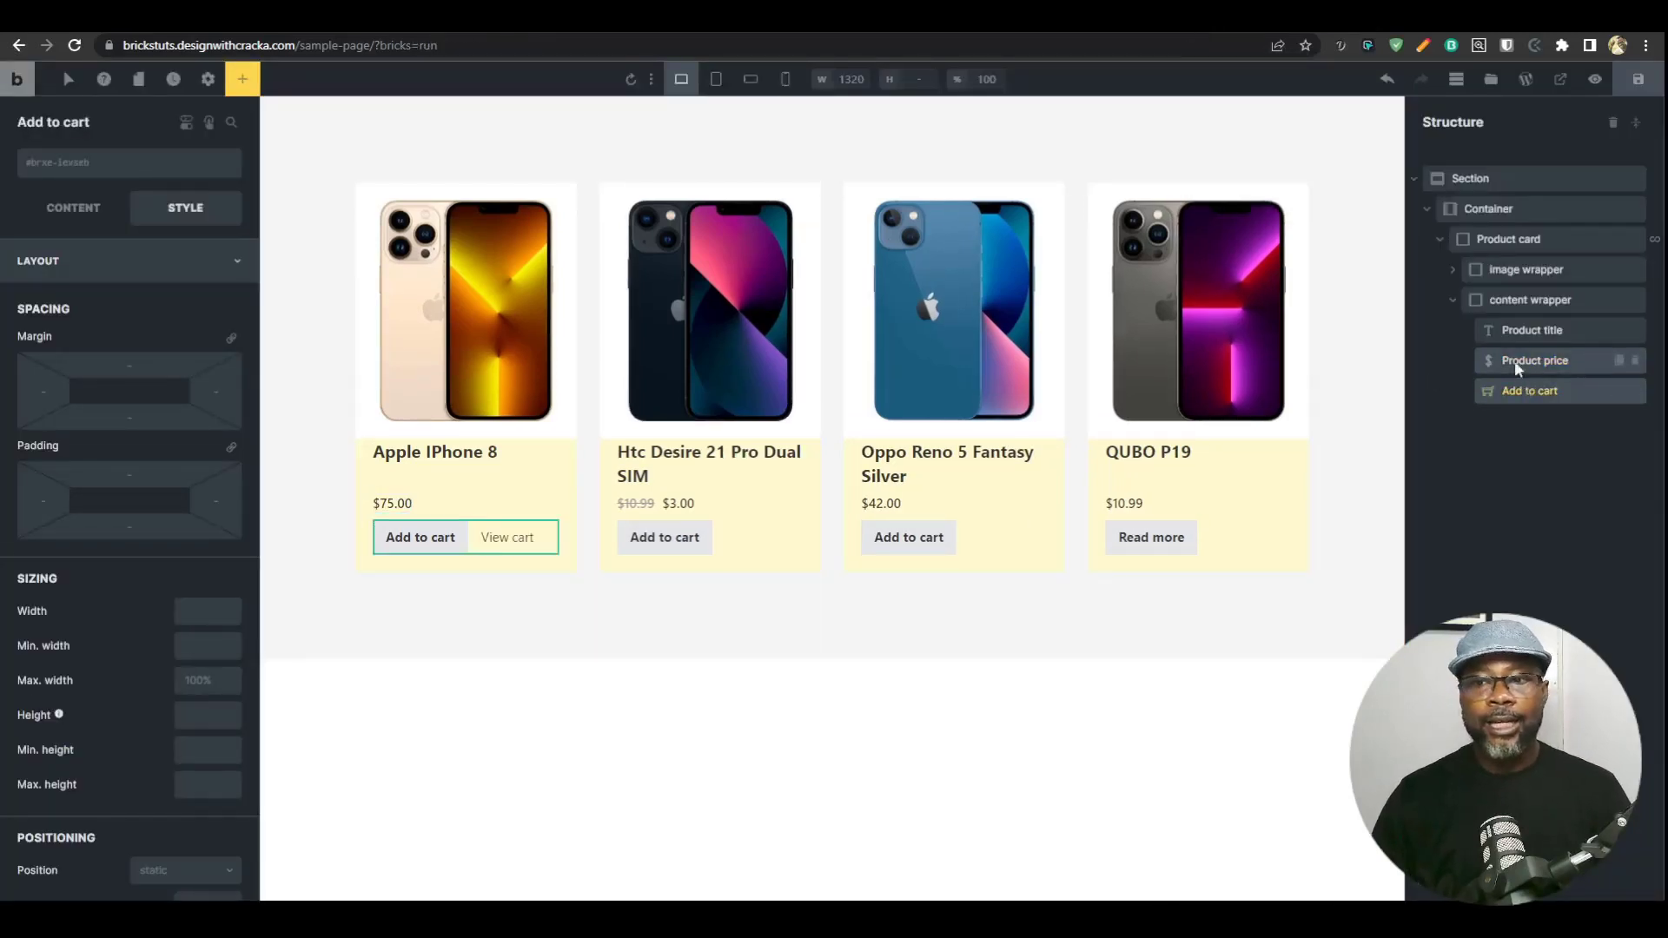
pyautogui.click(1516, 362)
pyautogui.click(11, 338)
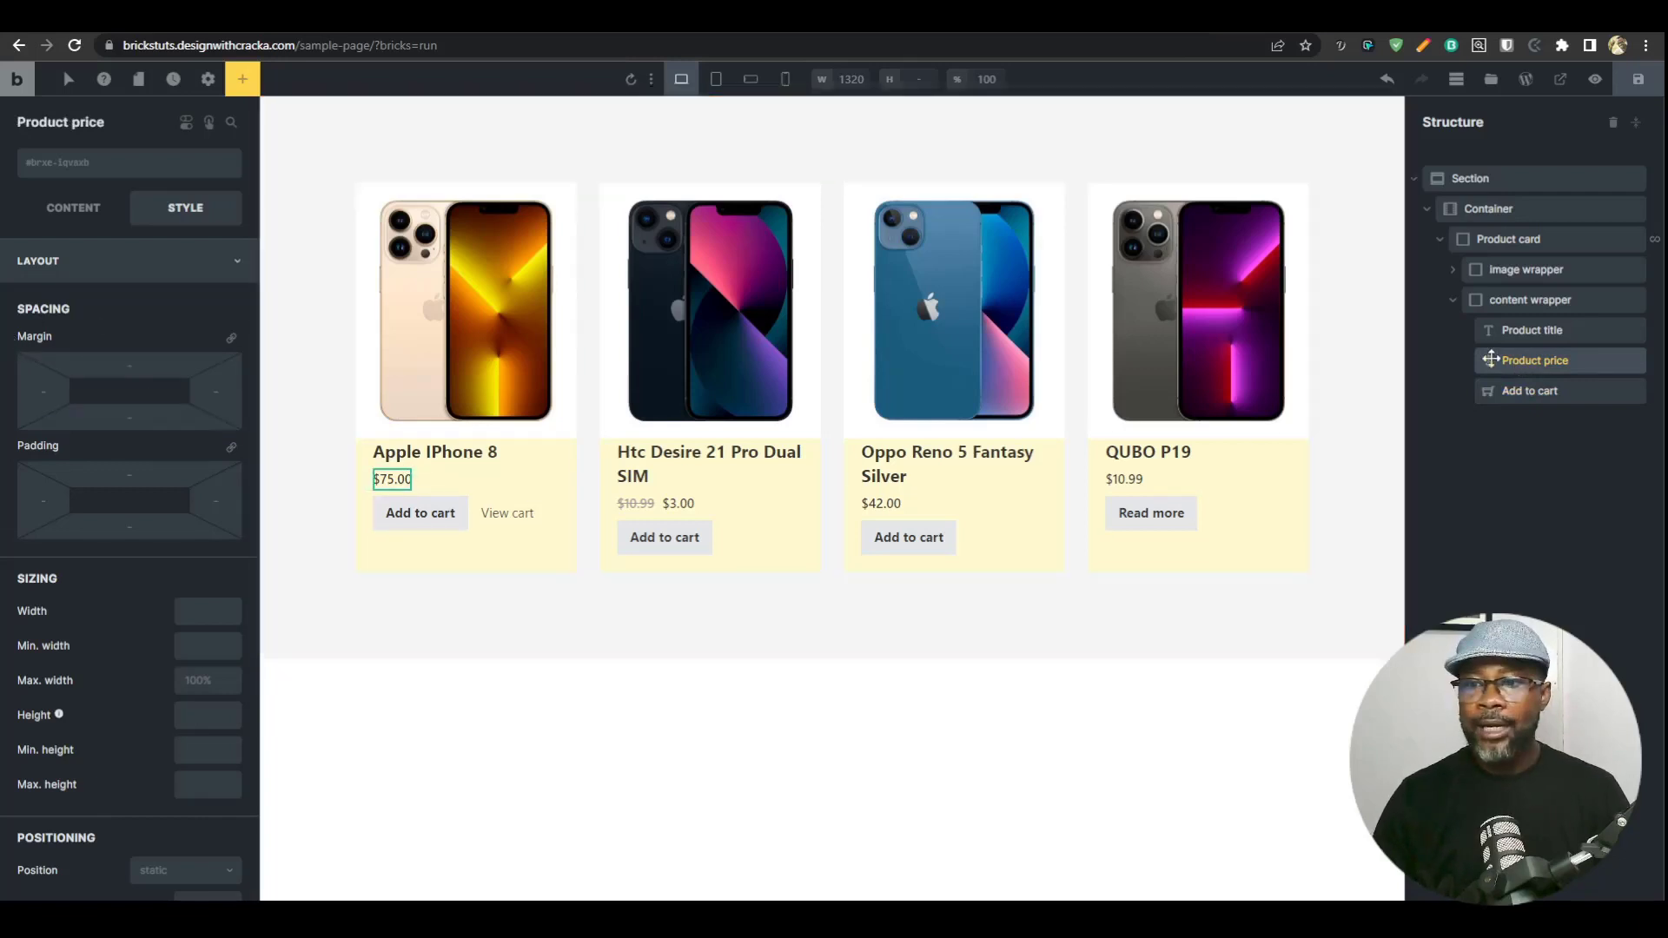
pyautogui.click(1553, 330)
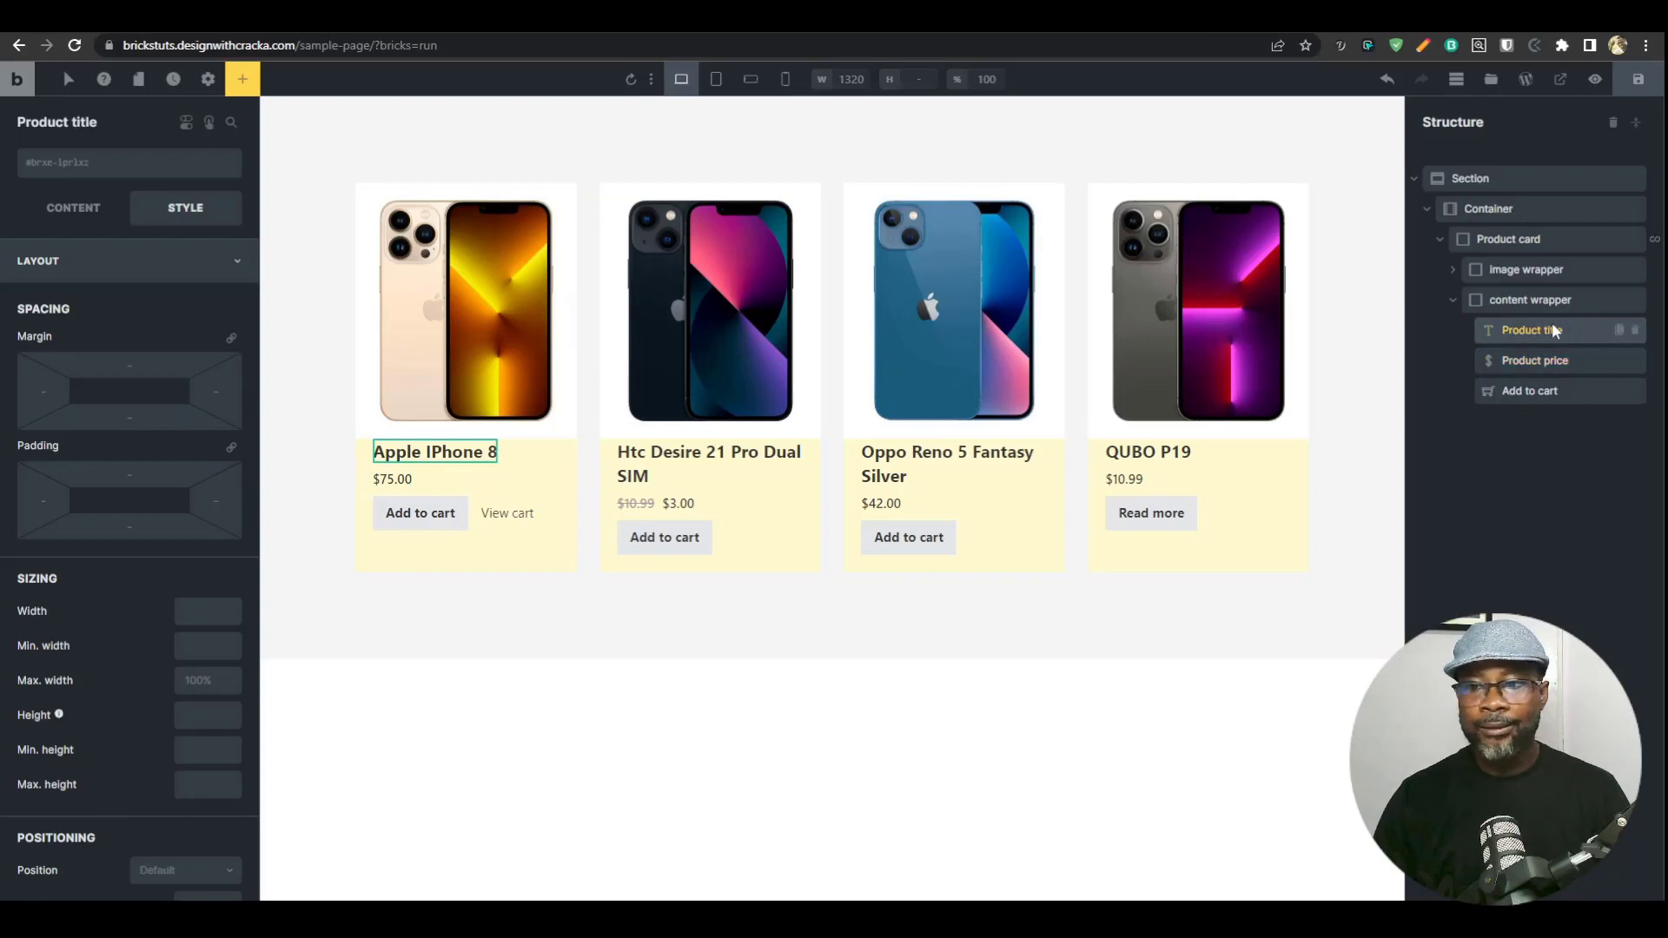
# Add custom CSS root{flex-grow: 1} to the Product title in its Style settings.
pyautogui.click(49, 213)
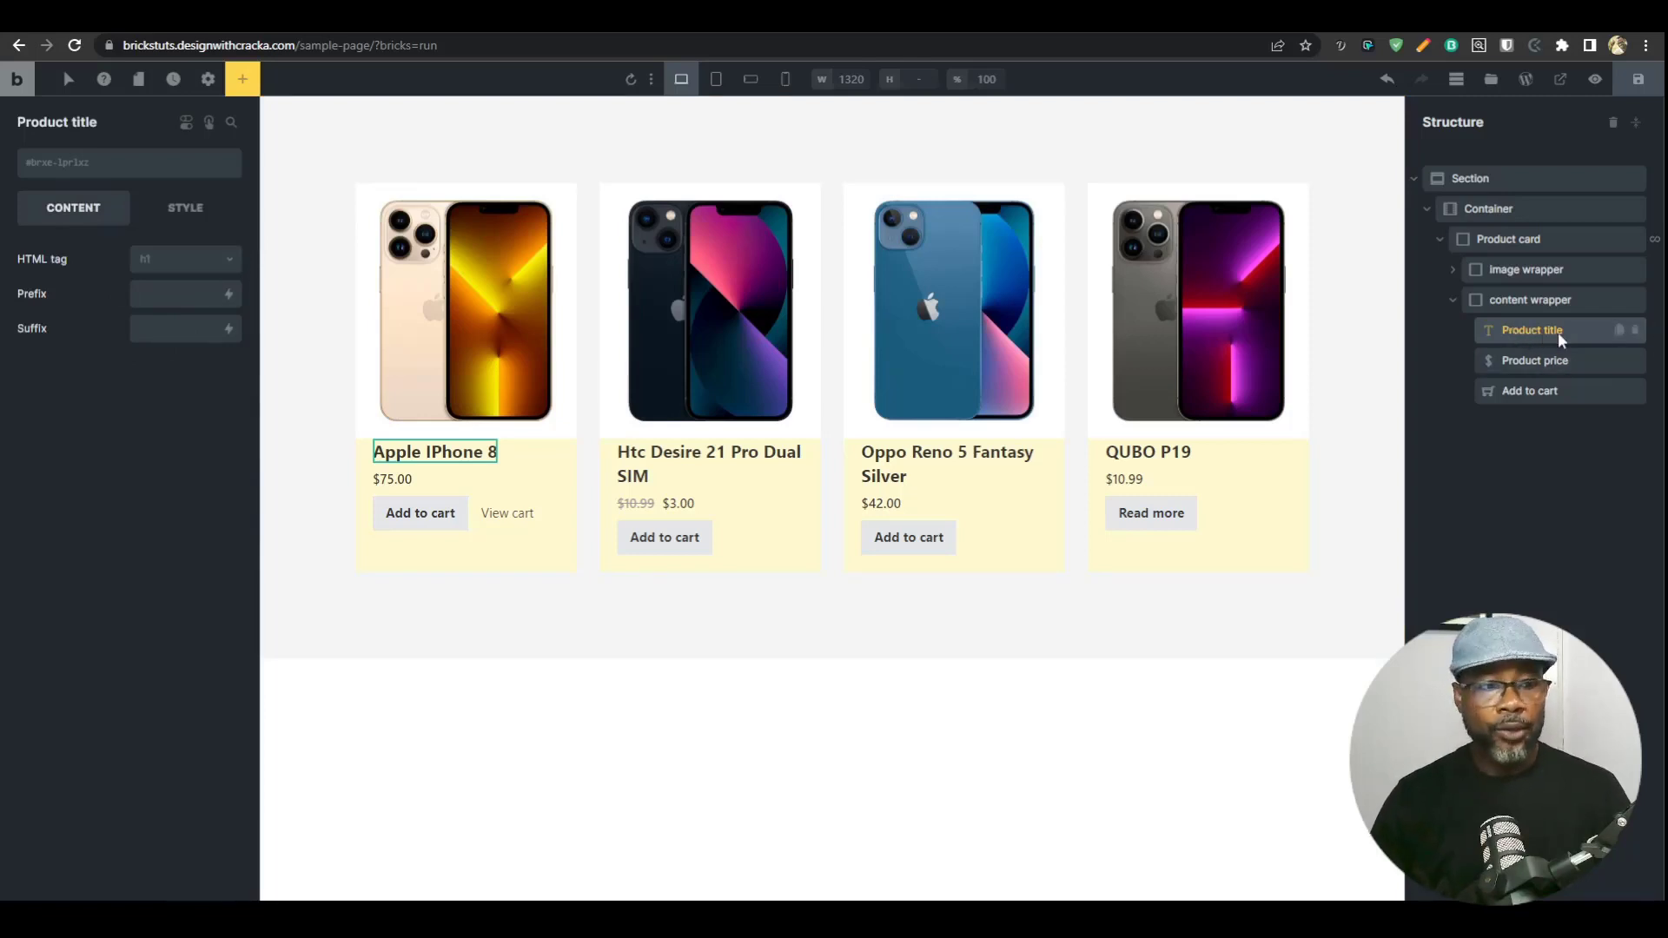
pyautogui.click(185, 205)
pyautogui.click(178, 263)
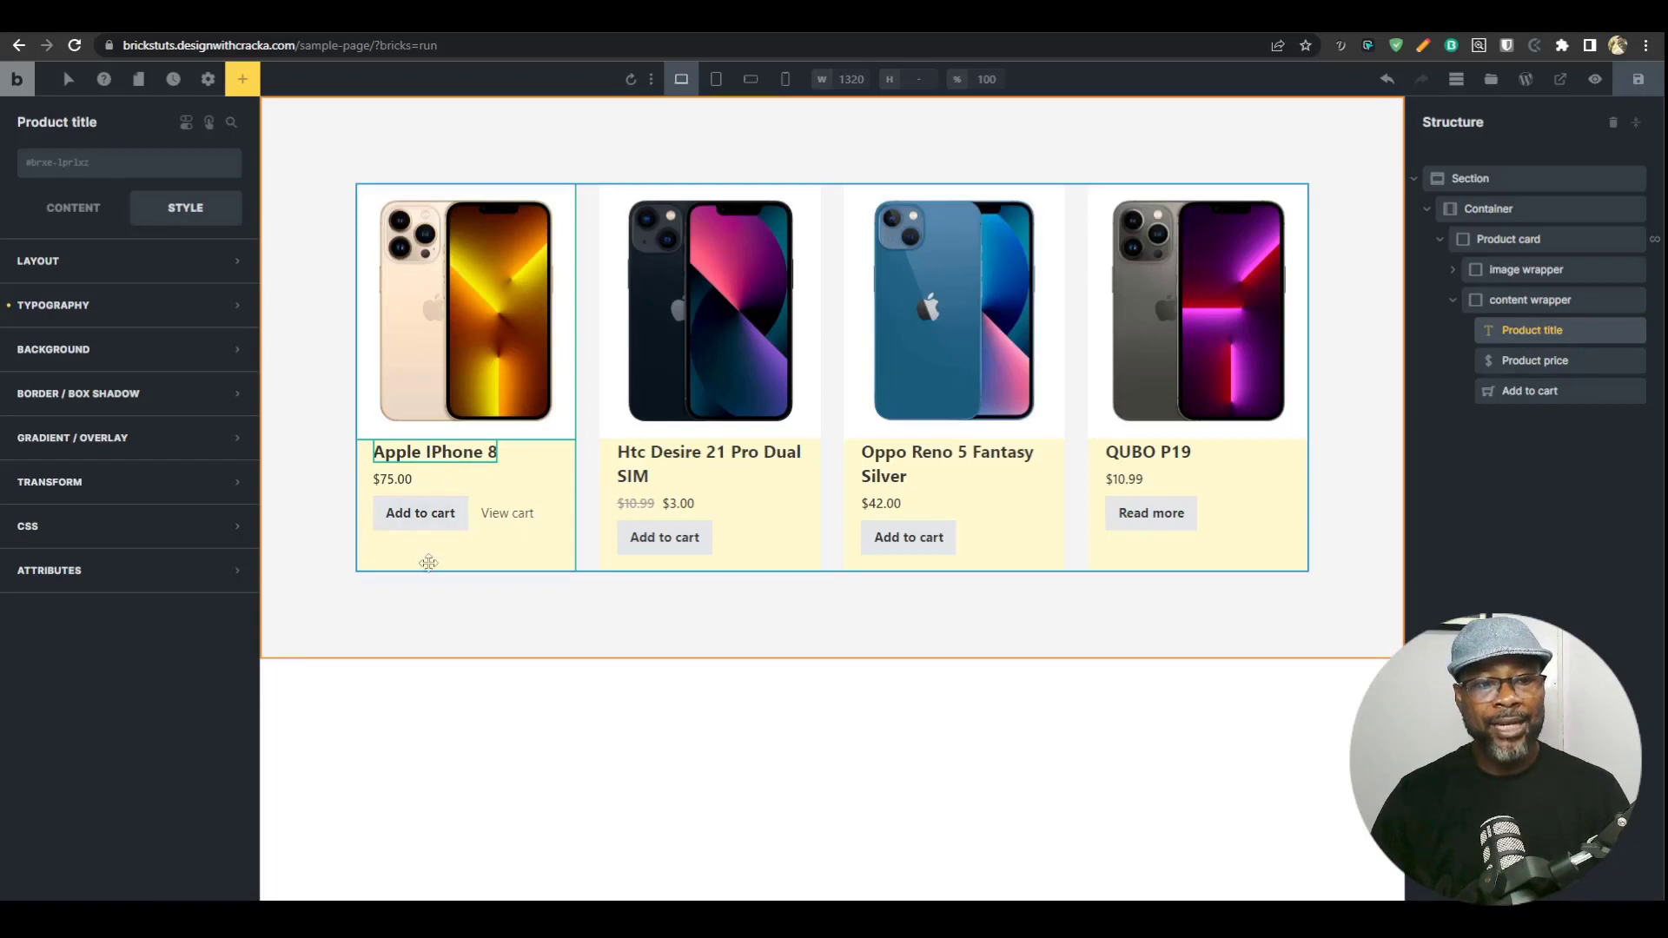
pyautogui.click(130, 538)
pyautogui.scroll(-1, 278, 660)
pyautogui.click(269, 581)
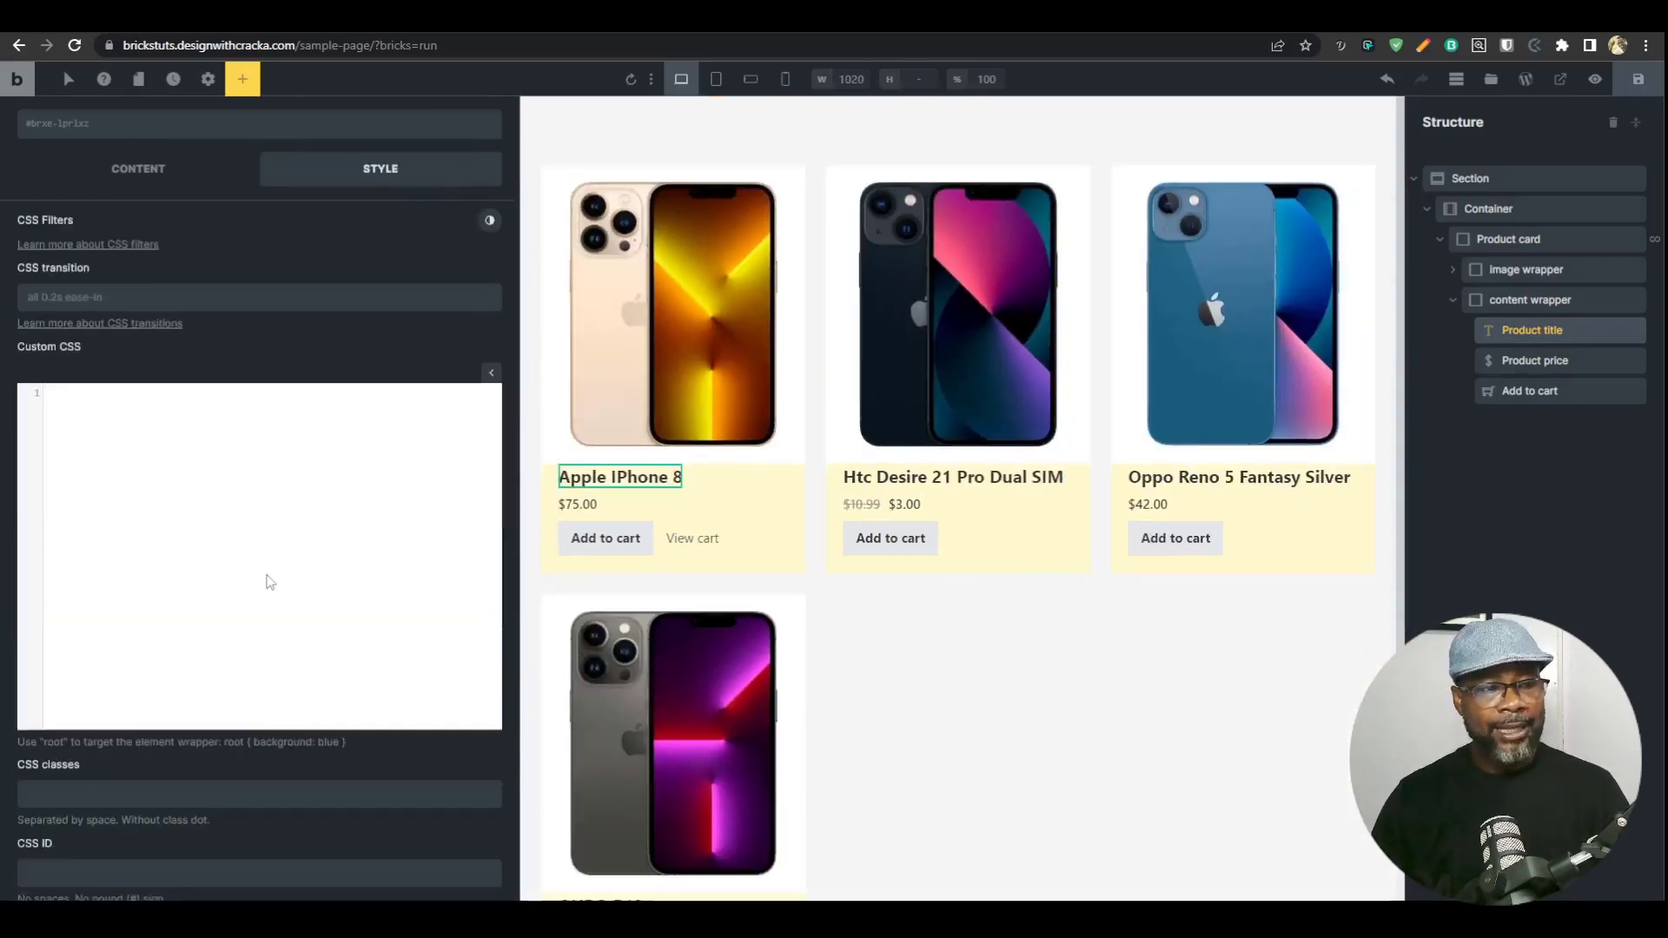
pyautogui.write('root')
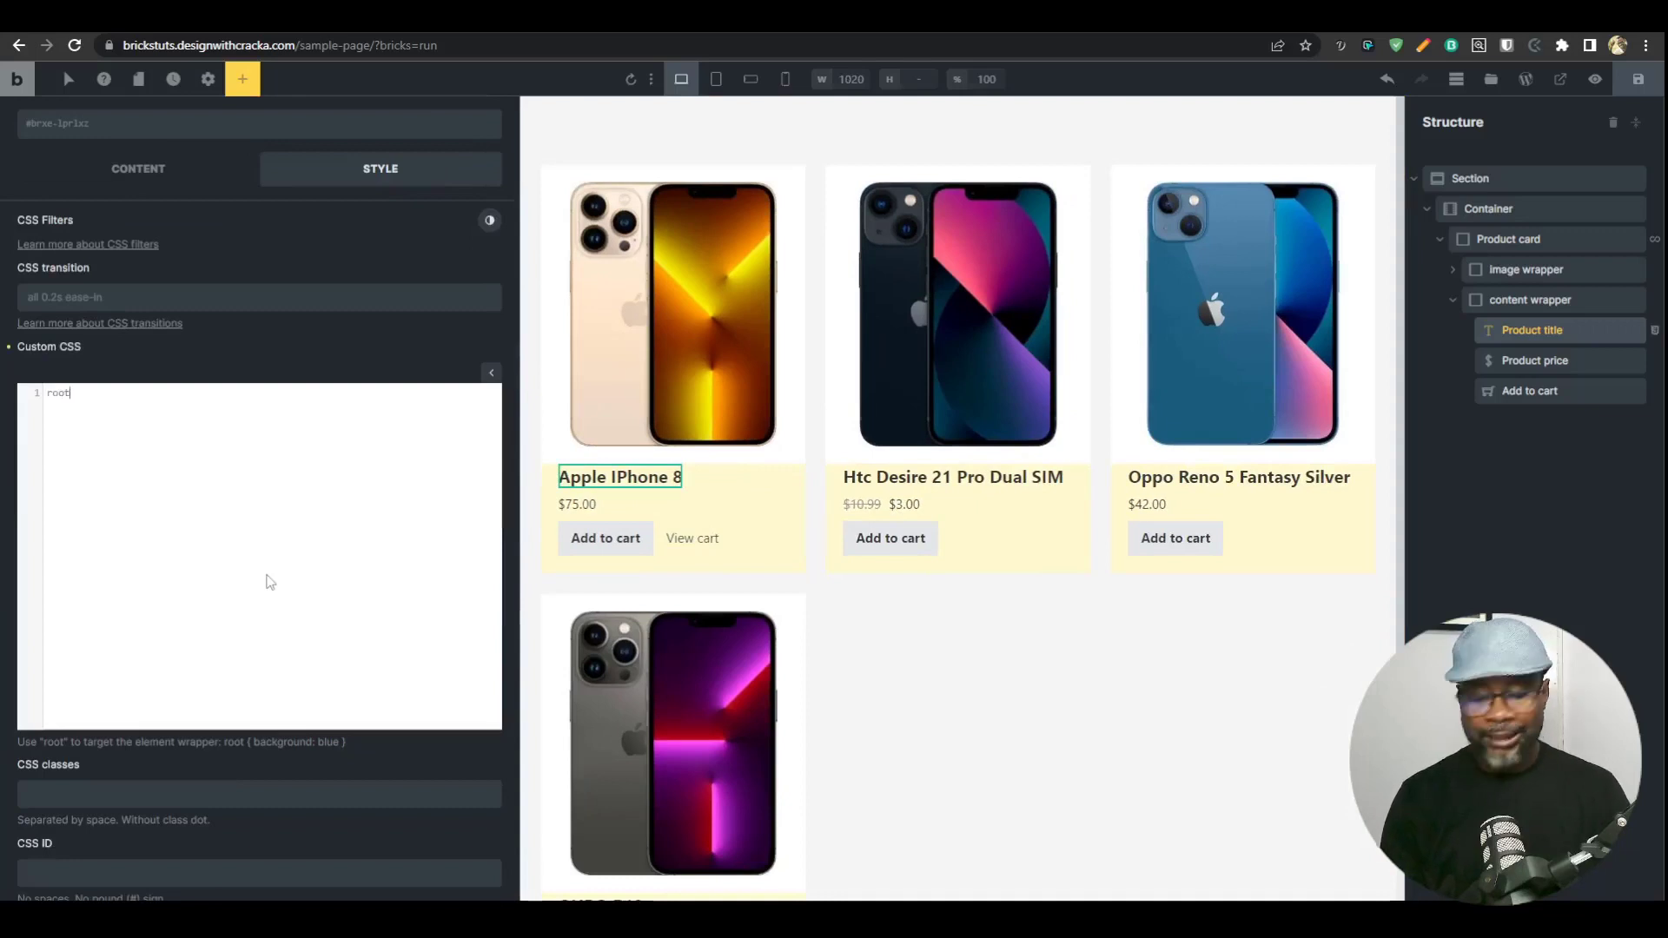
pyautogui.write('{}')
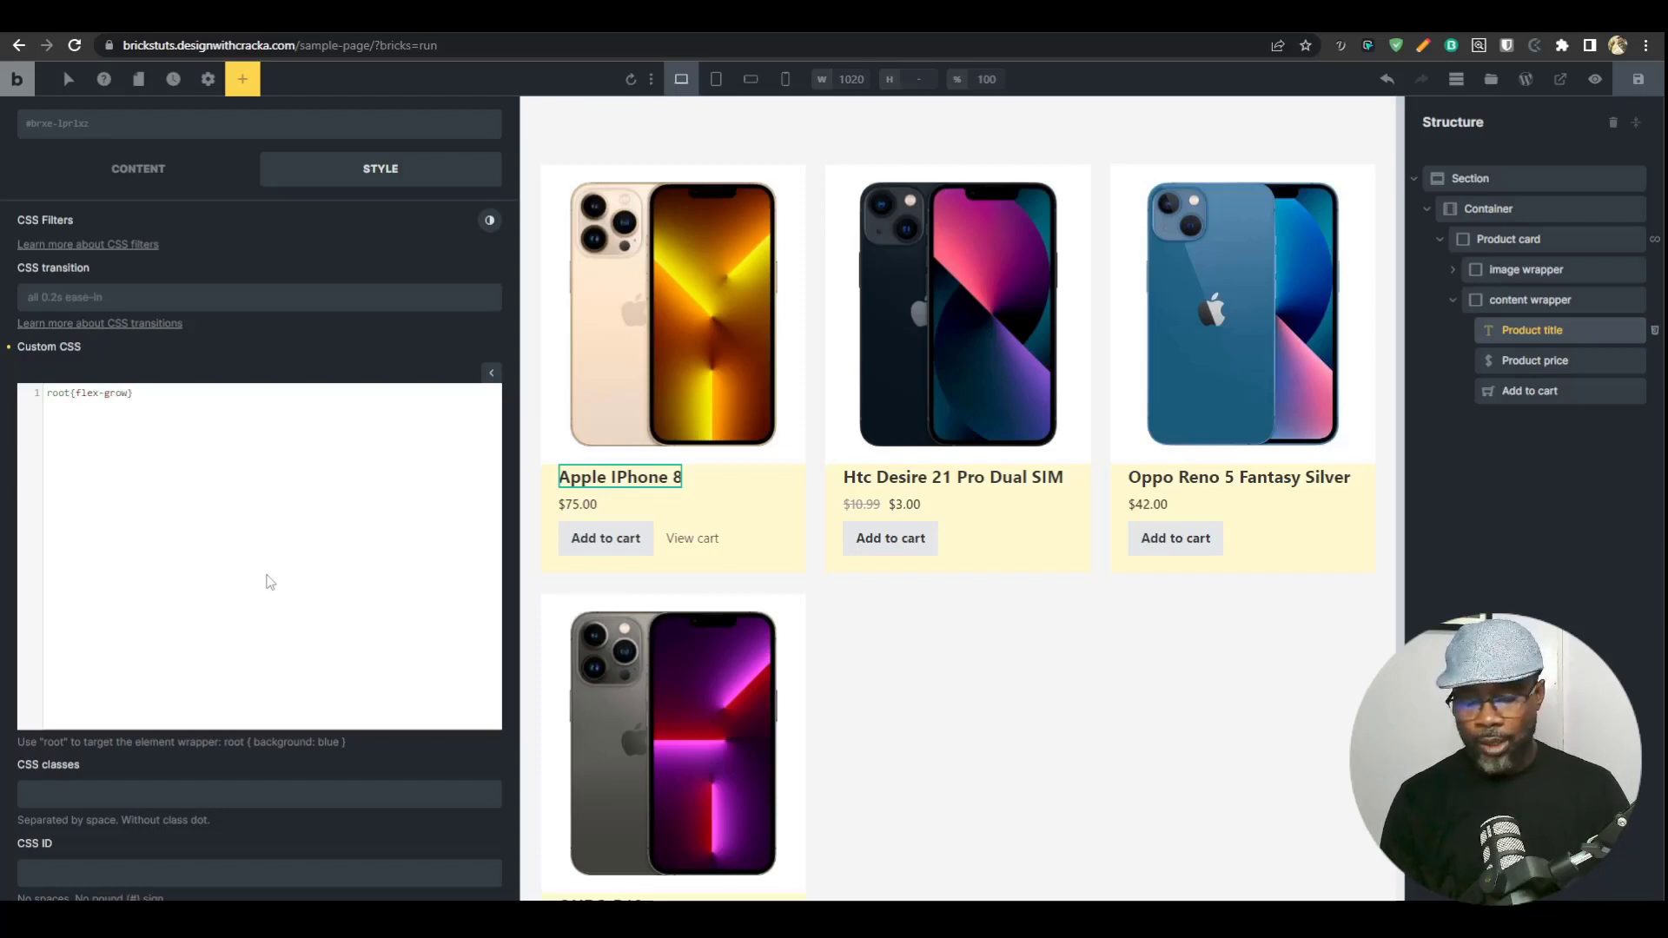
pyautogui.write('1')
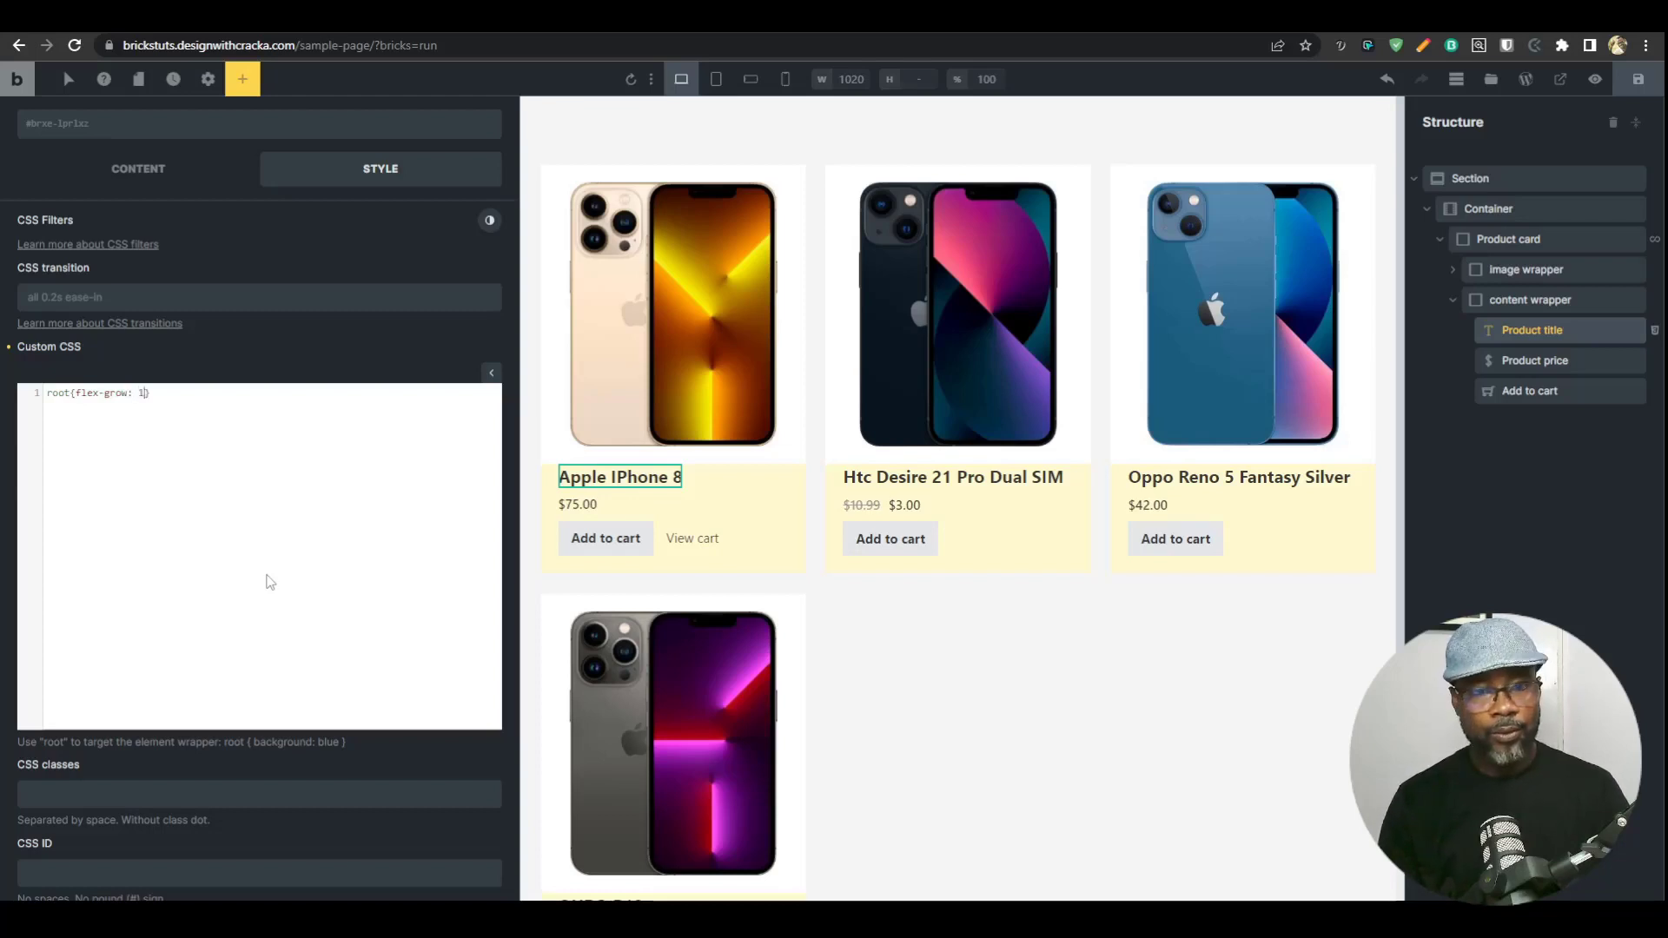
pyautogui.click(492, 373)
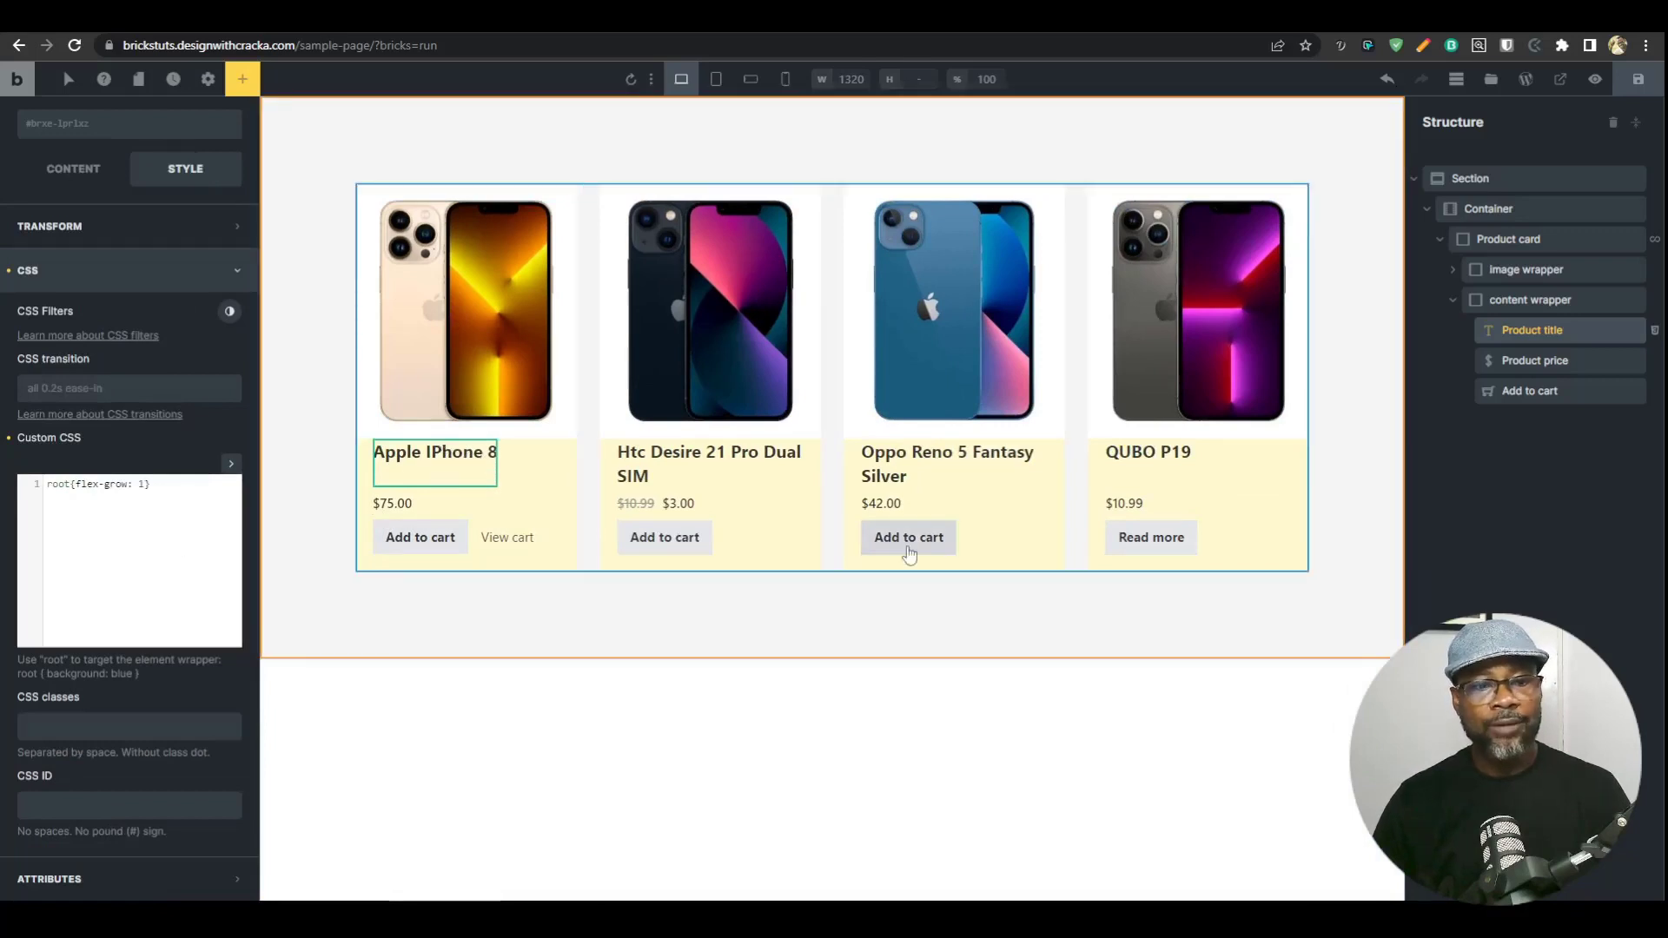
# Save the title change and inspect the aligned prices and buttons on the live preview.
pyautogui.click(1638, 79)
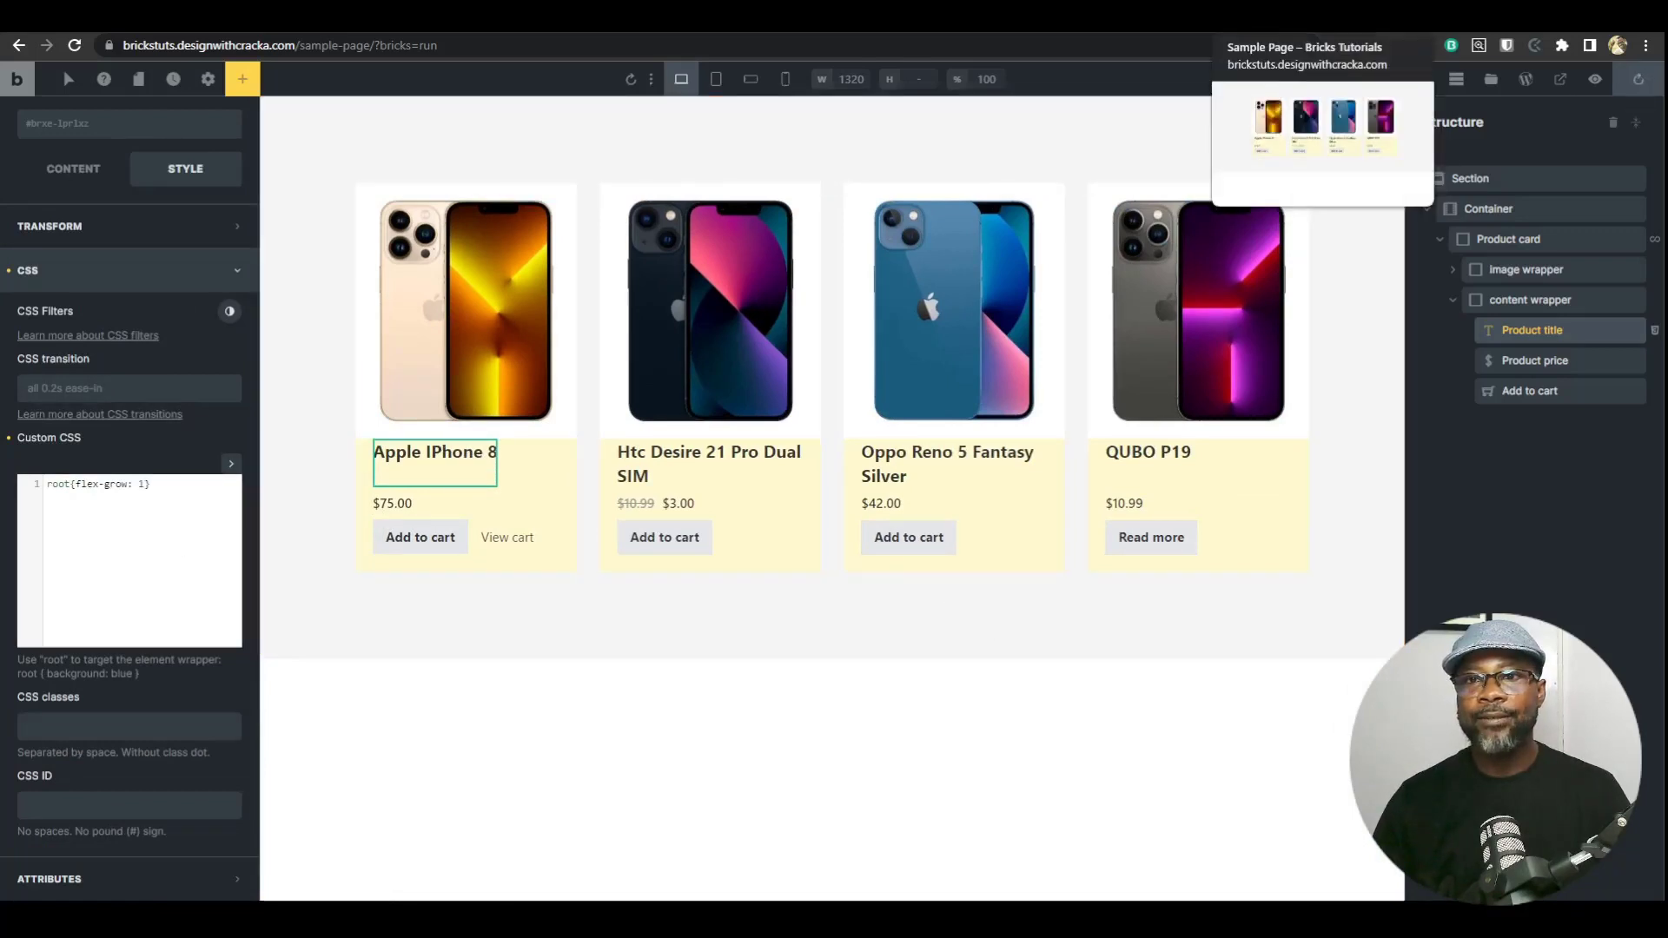
pyautogui.click(1595, 79)
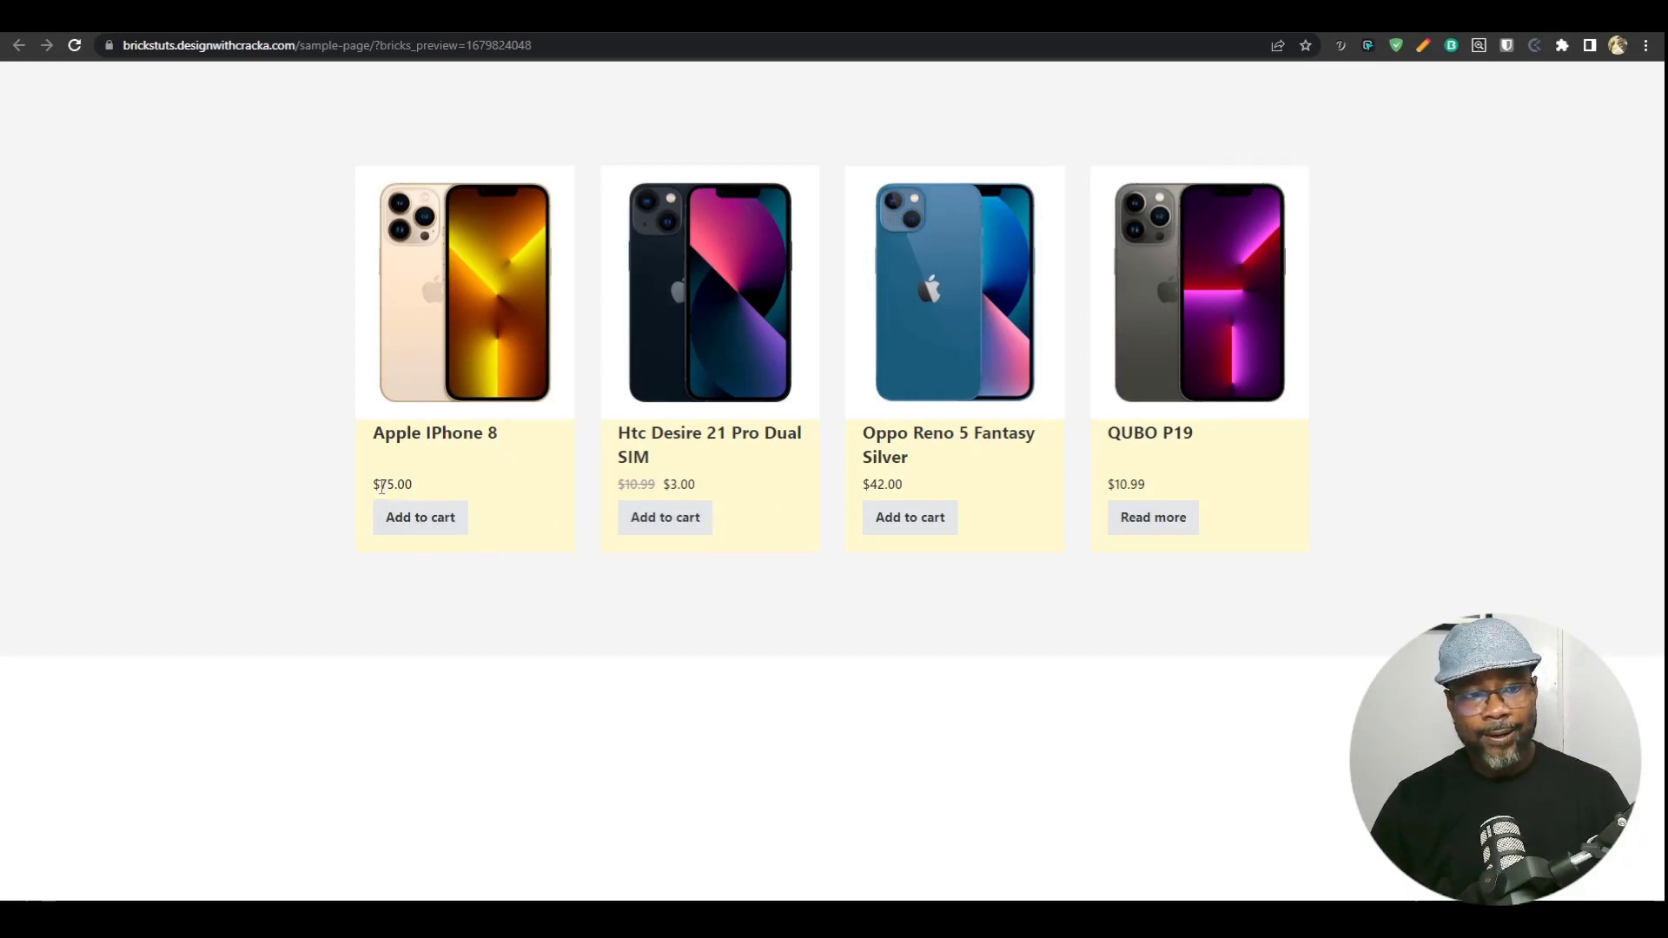
pyautogui.moveTo(379, 484); pyautogui.dragTo(449, 511)
pyautogui.click(484, 435)
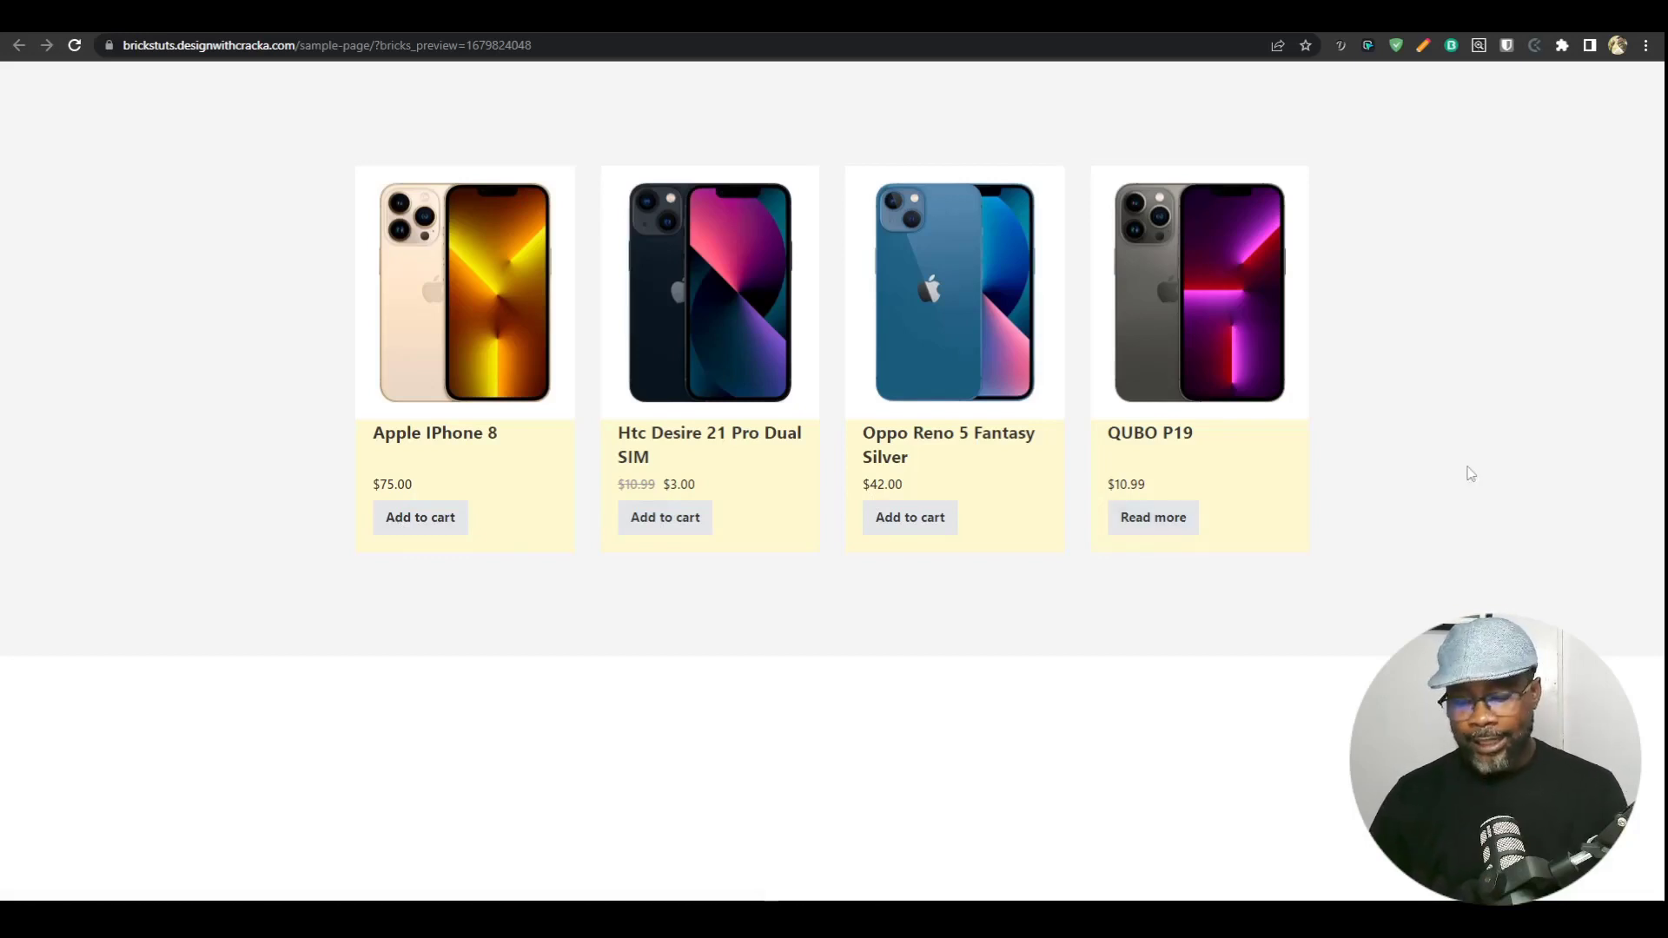
# Test the cards at narrower and wider viewport widths in DevTools device mode, then return to the builder.
pyautogui.hotkey('ctrl', 'shift', 'i')
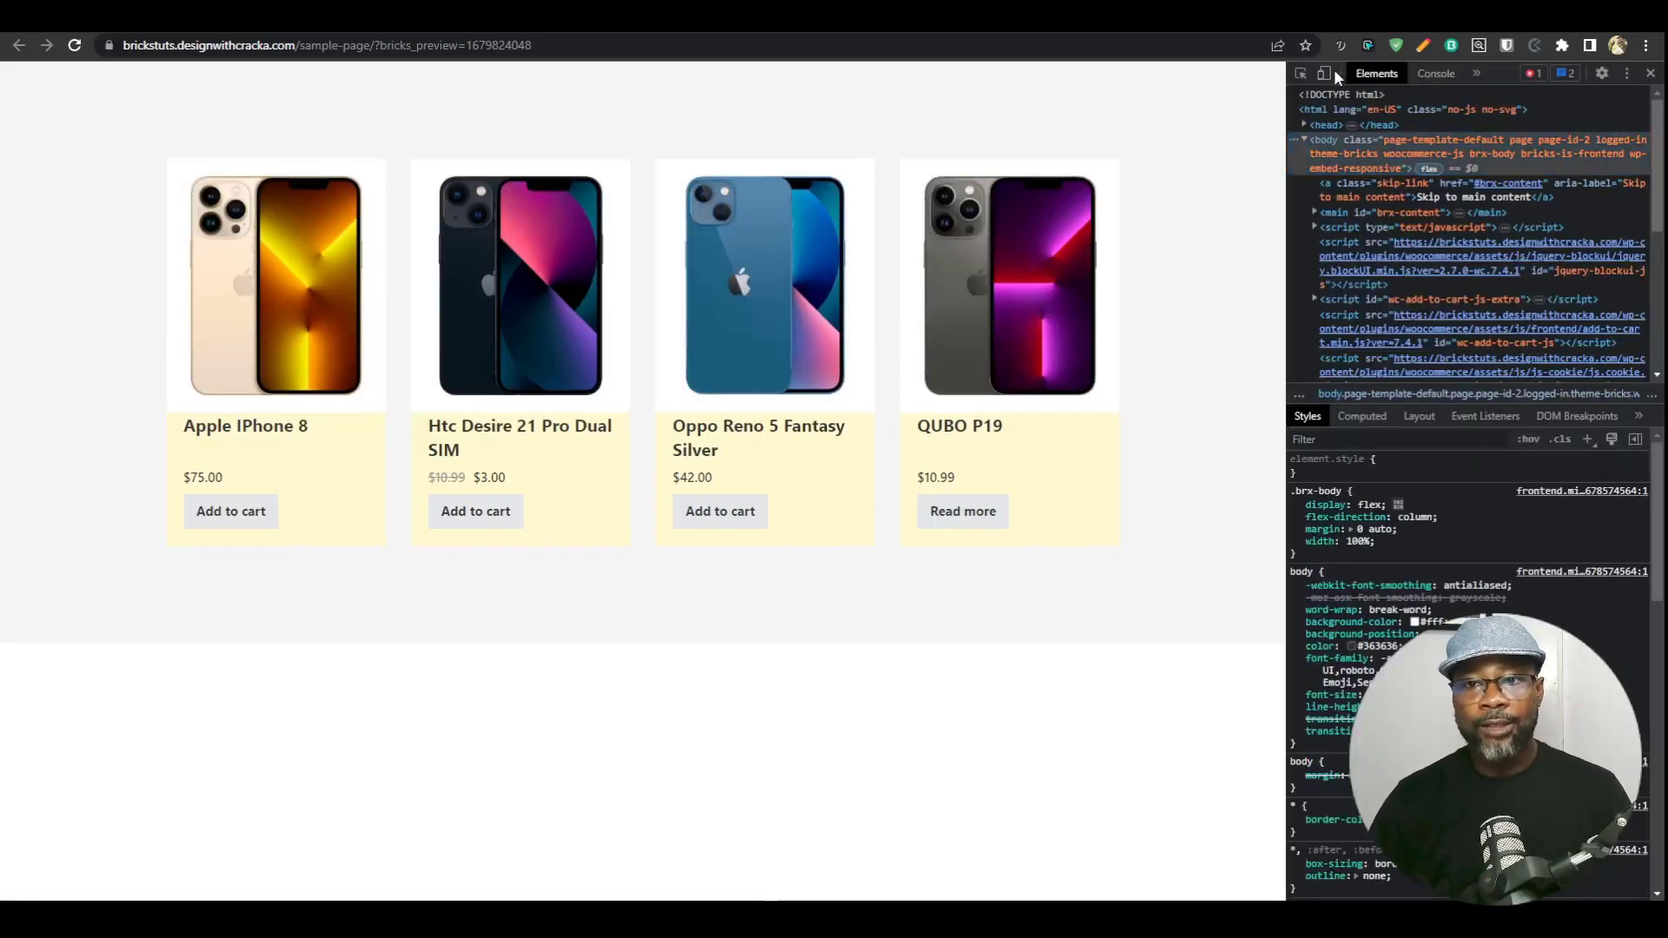
pyautogui.click(1325, 73)
pyautogui.moveTo(1188, 469); pyautogui.dragTo(980, 469)
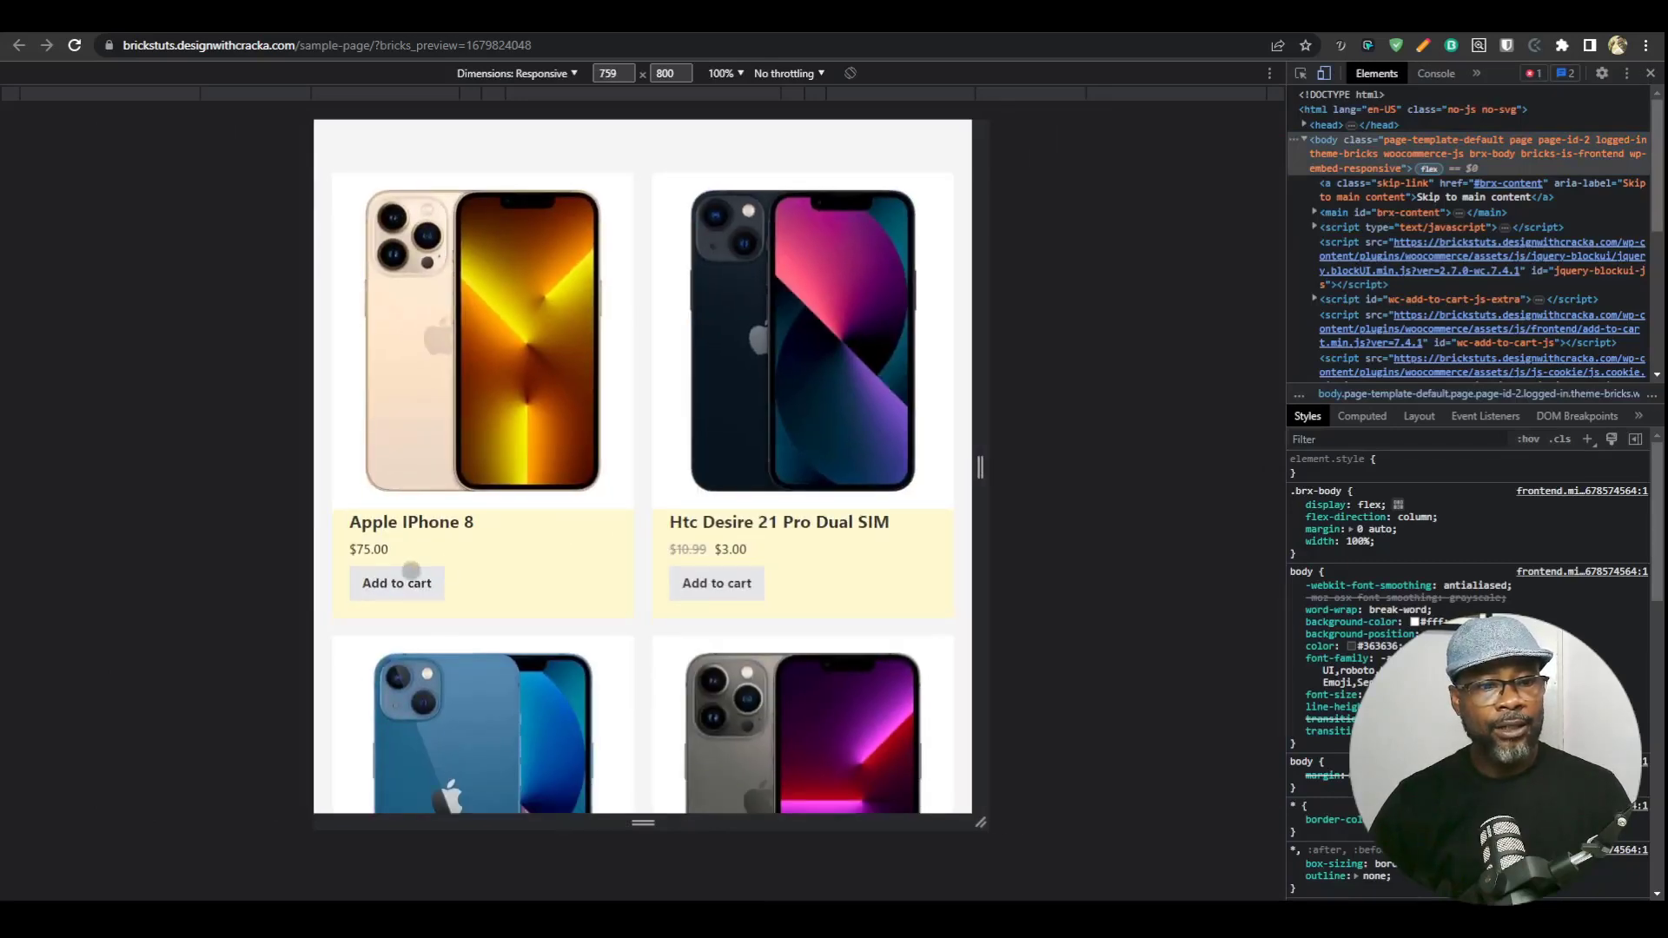
pyautogui.scroll(-4, 759, 499)
pyautogui.moveTo(979, 538); pyautogui.dragTo(1182, 512)
pyautogui.scroll(10, 758, 658)
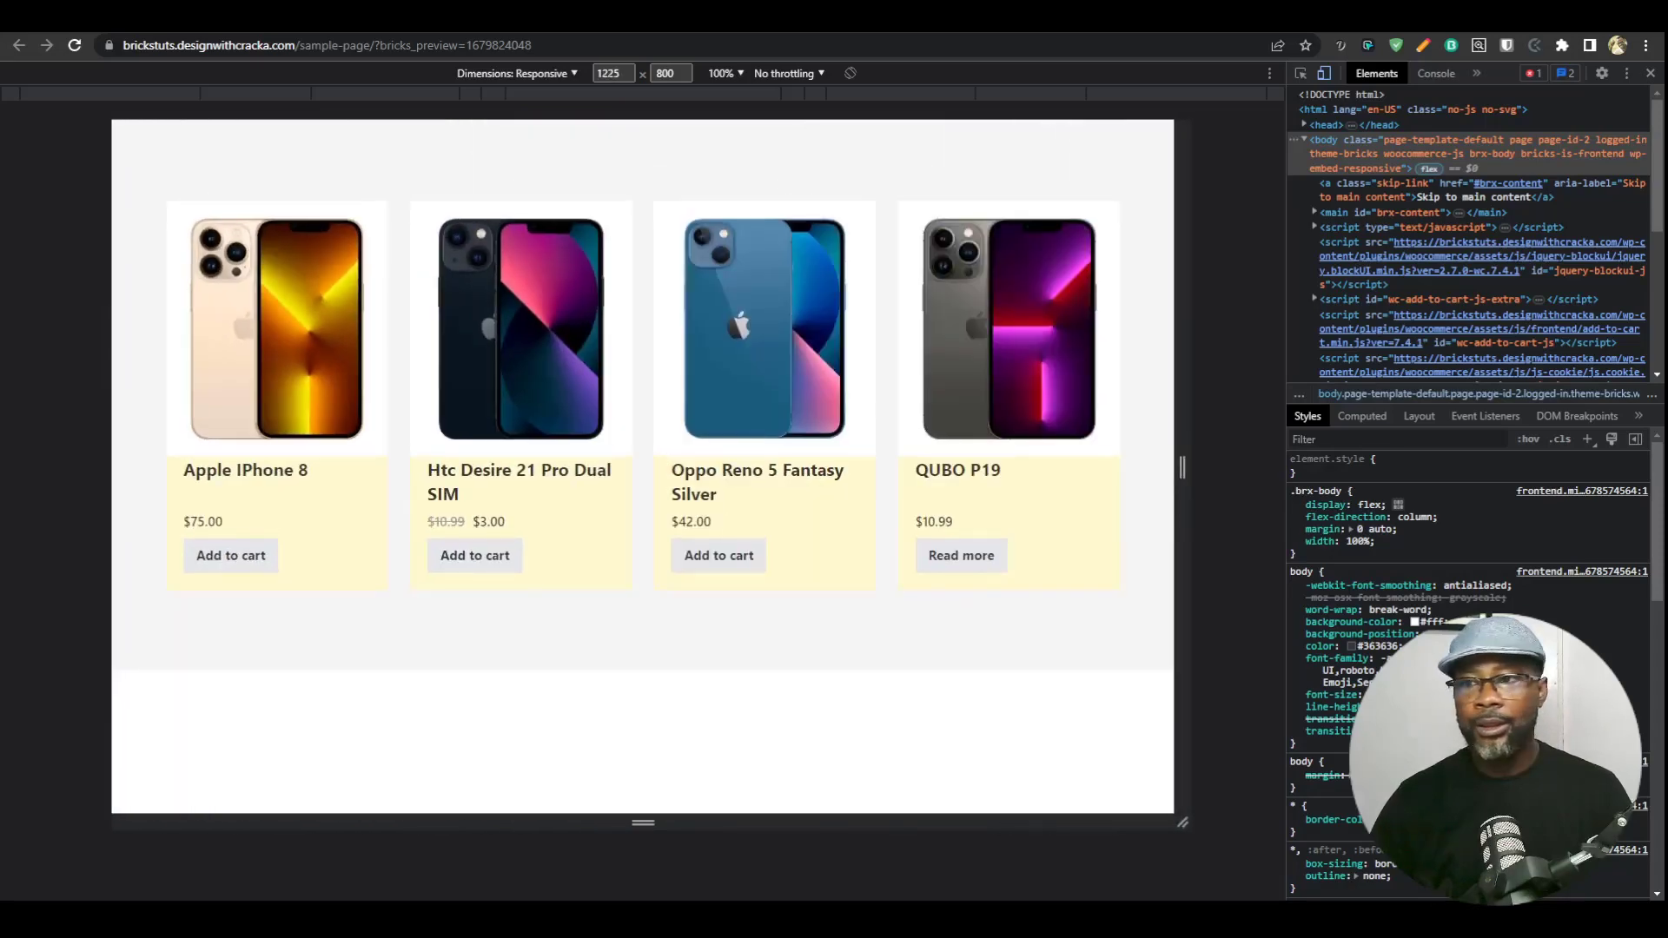
pyautogui.press('F12')
pyautogui.hotkey('ctrl', 'w')
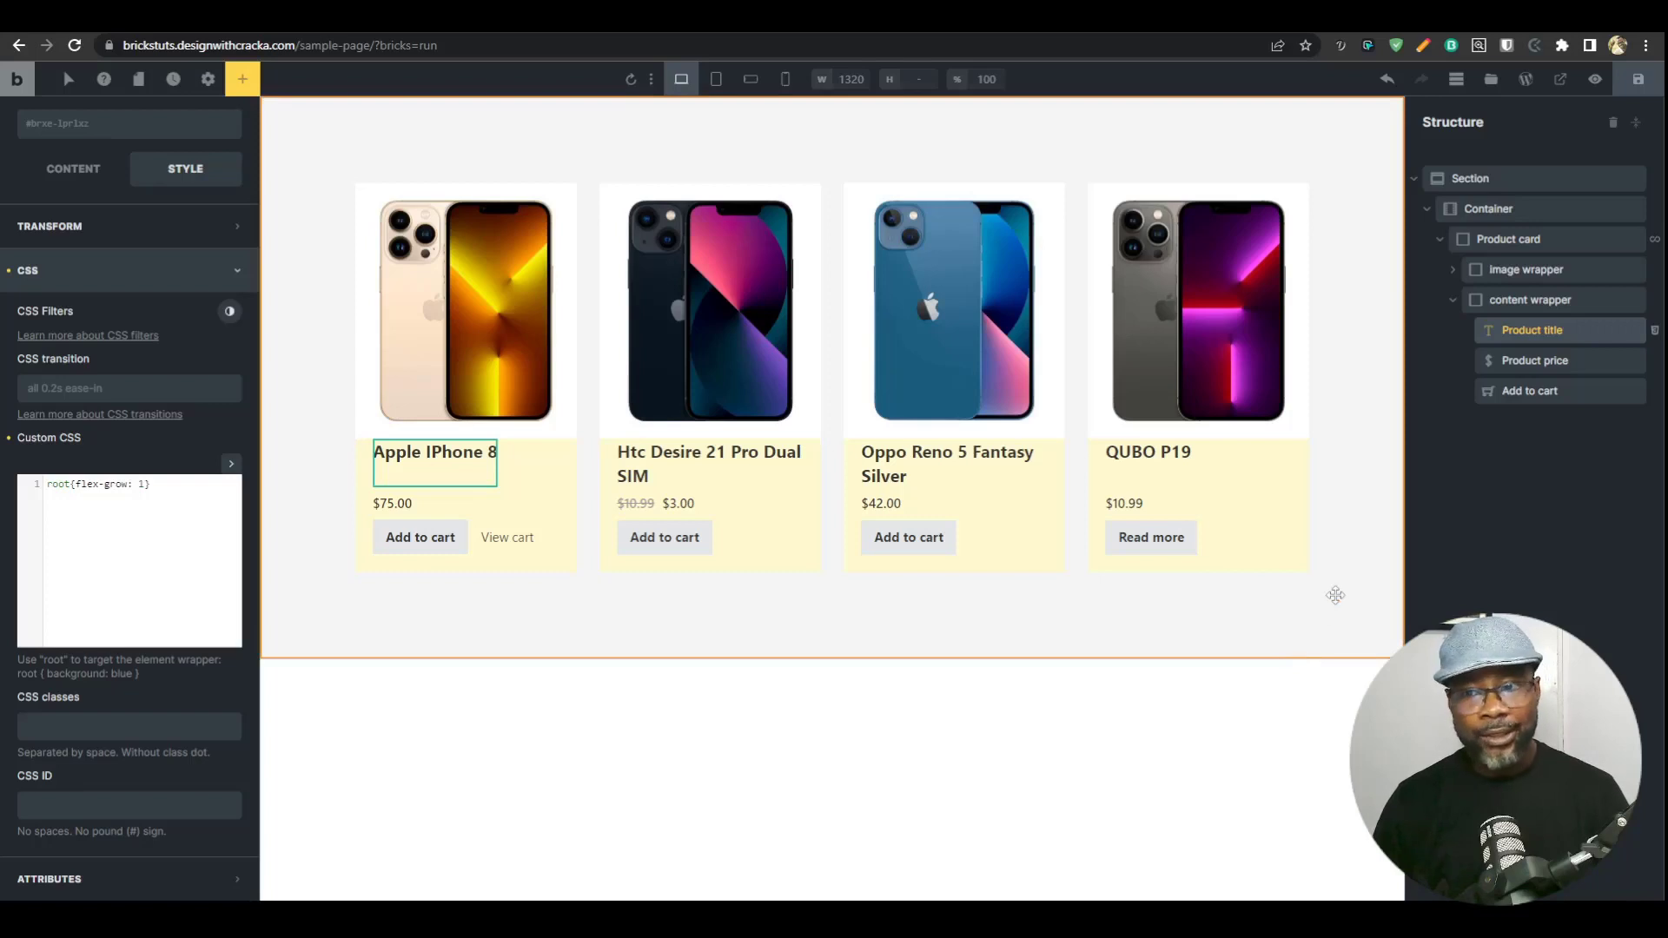
# Move the Image into the content wrapper above the Product title and delete the empty image wrapper.
pyautogui.click(1462, 274)
pyautogui.moveTo(1471, 302); pyautogui.dragTo(1514, 353)
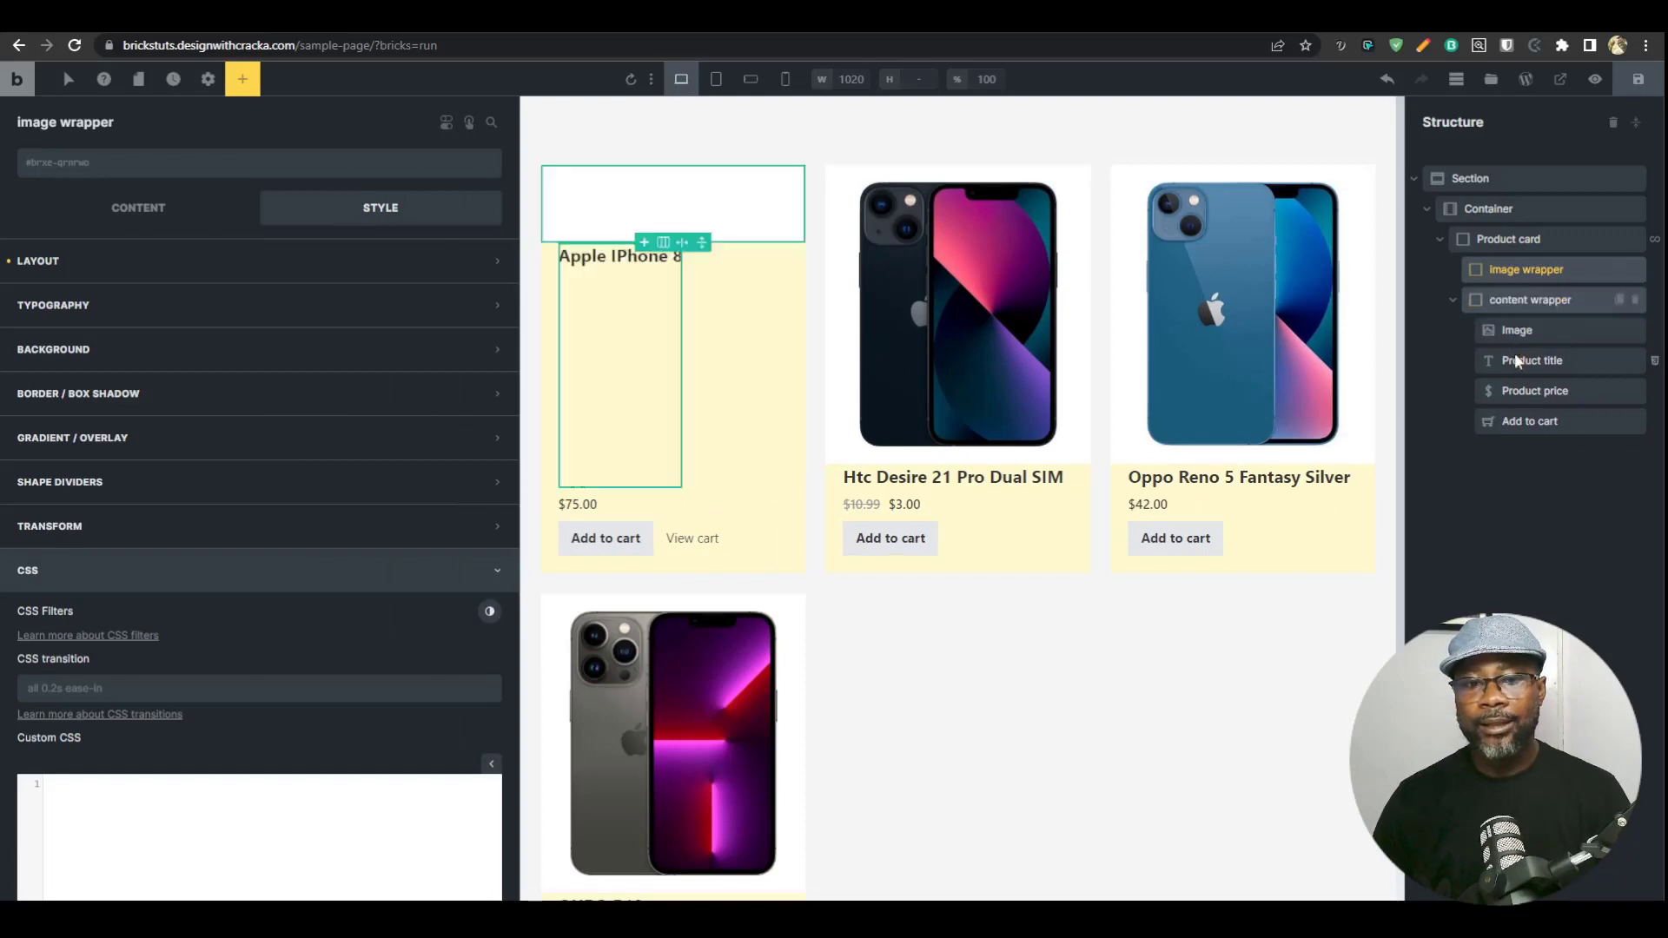
pyautogui.click(1635, 274)
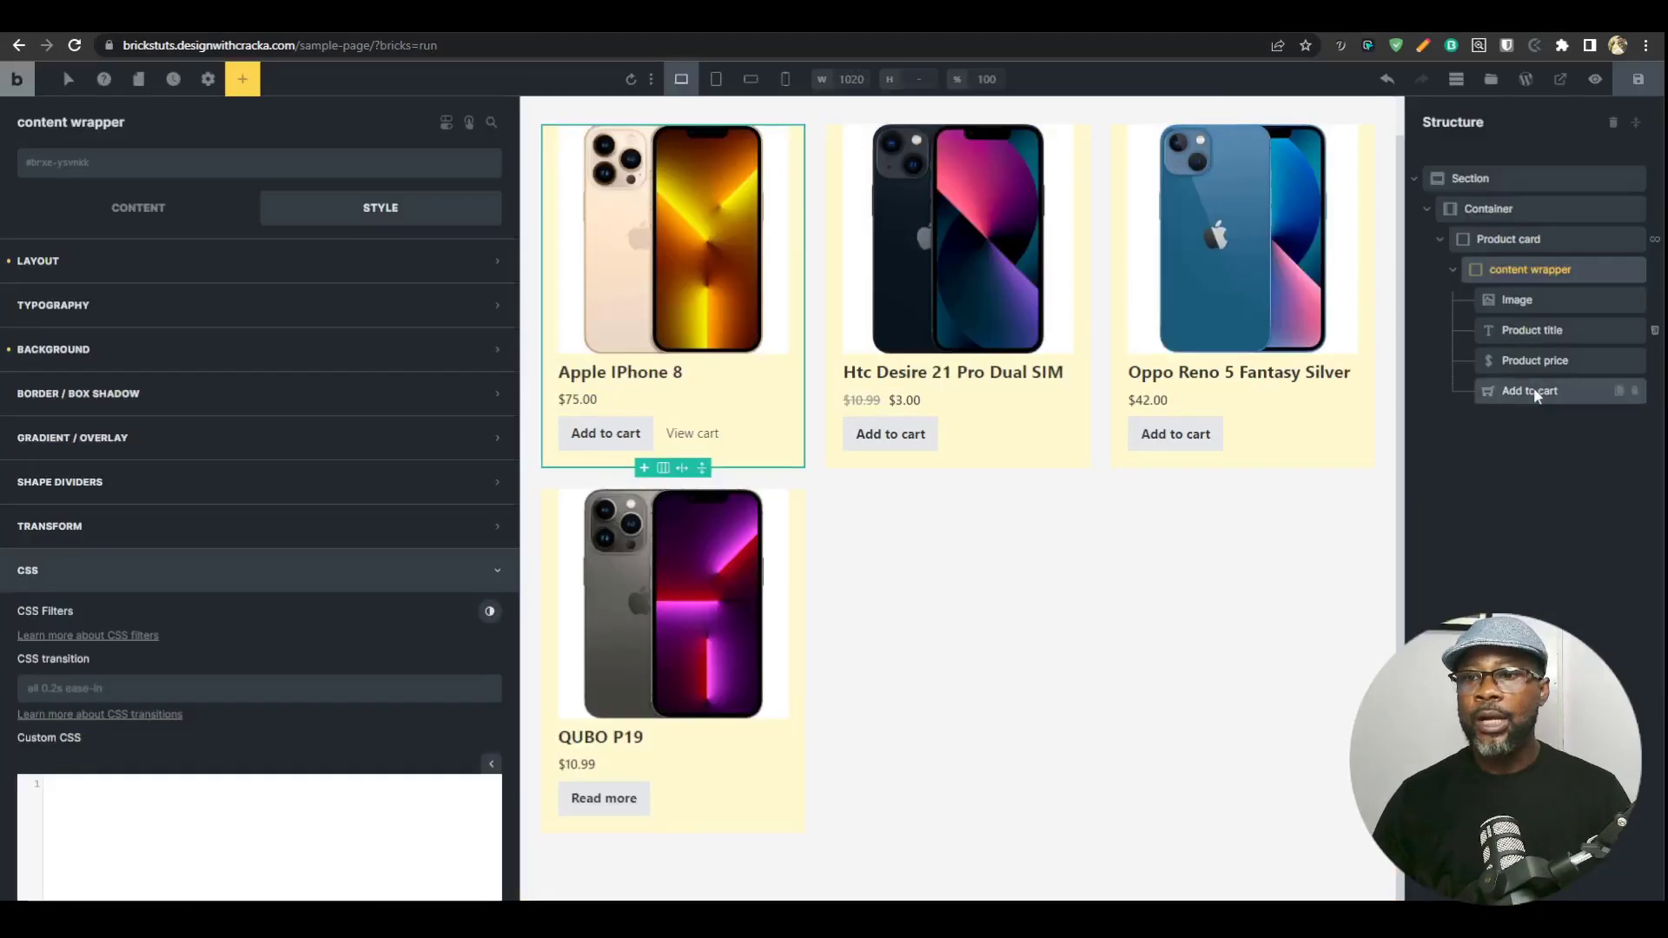
pyautogui.click(1525, 304)
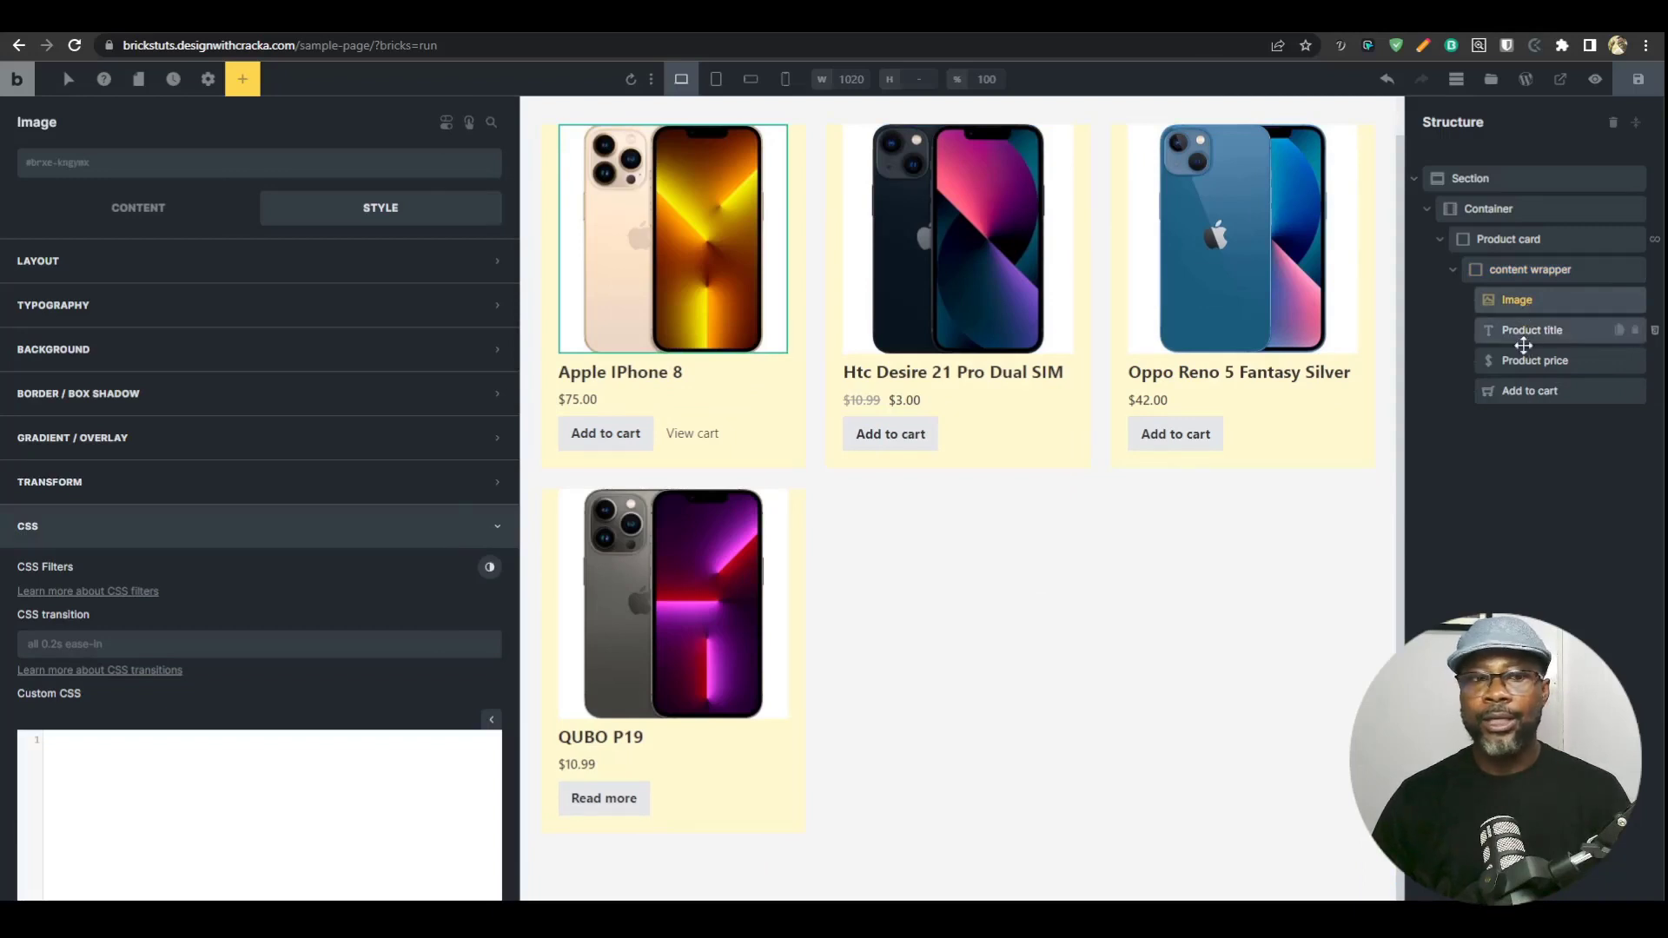
pyautogui.click(1527, 269)
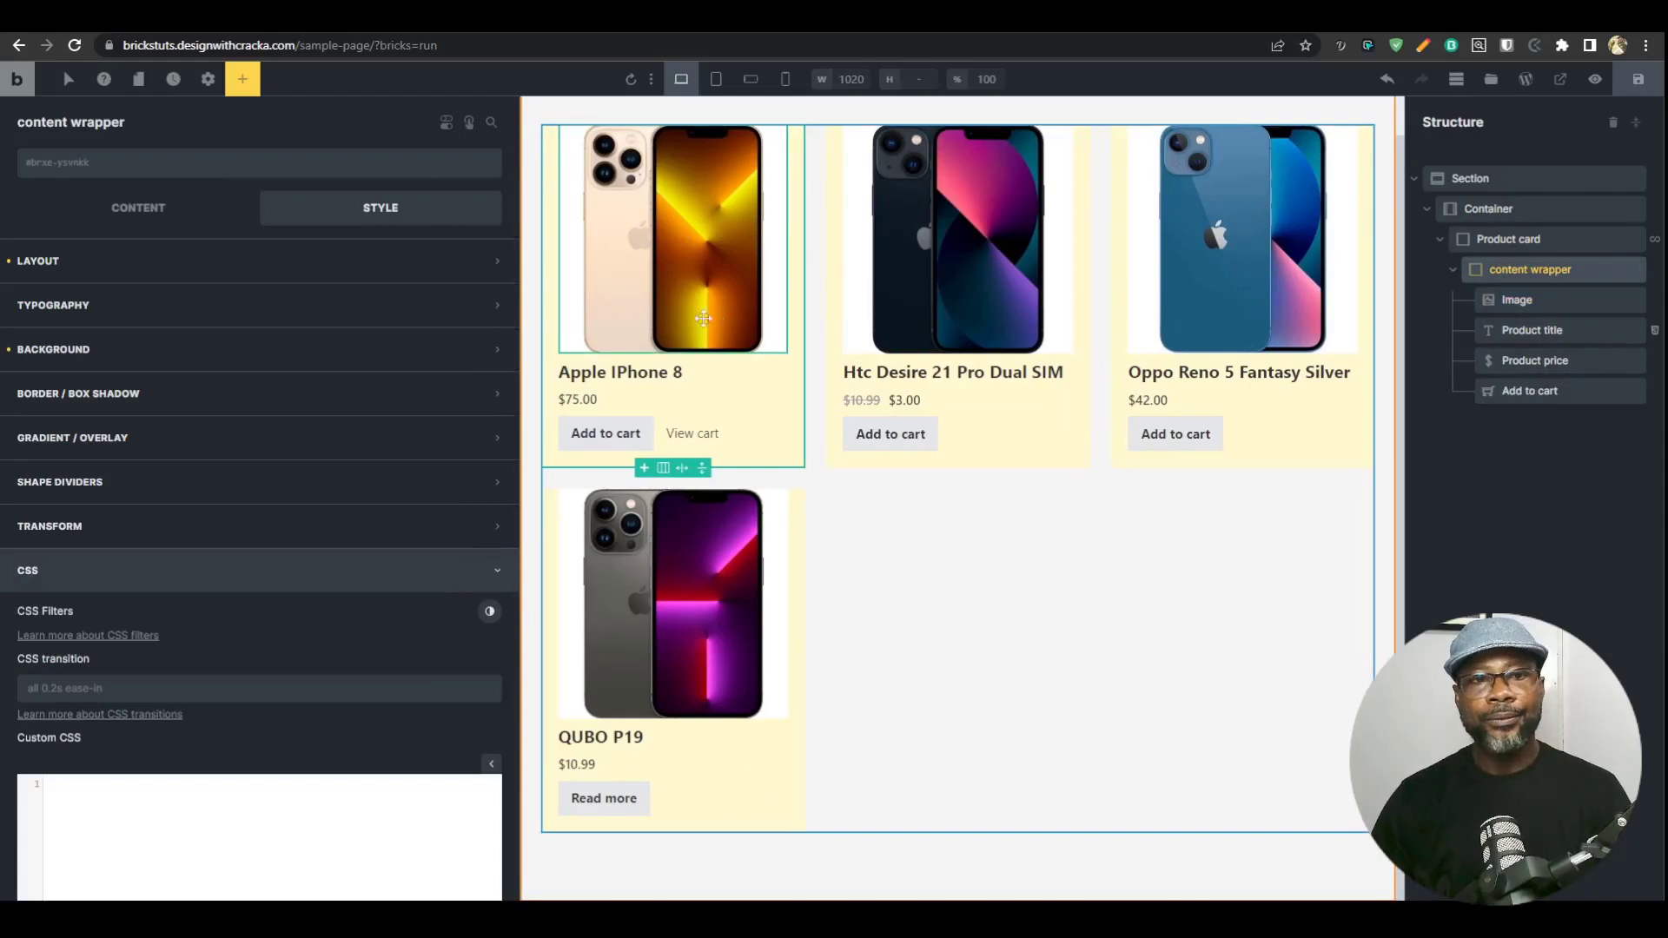
# Set the content wrapper's top padding to 2rem in its spacing settings.
pyautogui.click(332, 271)
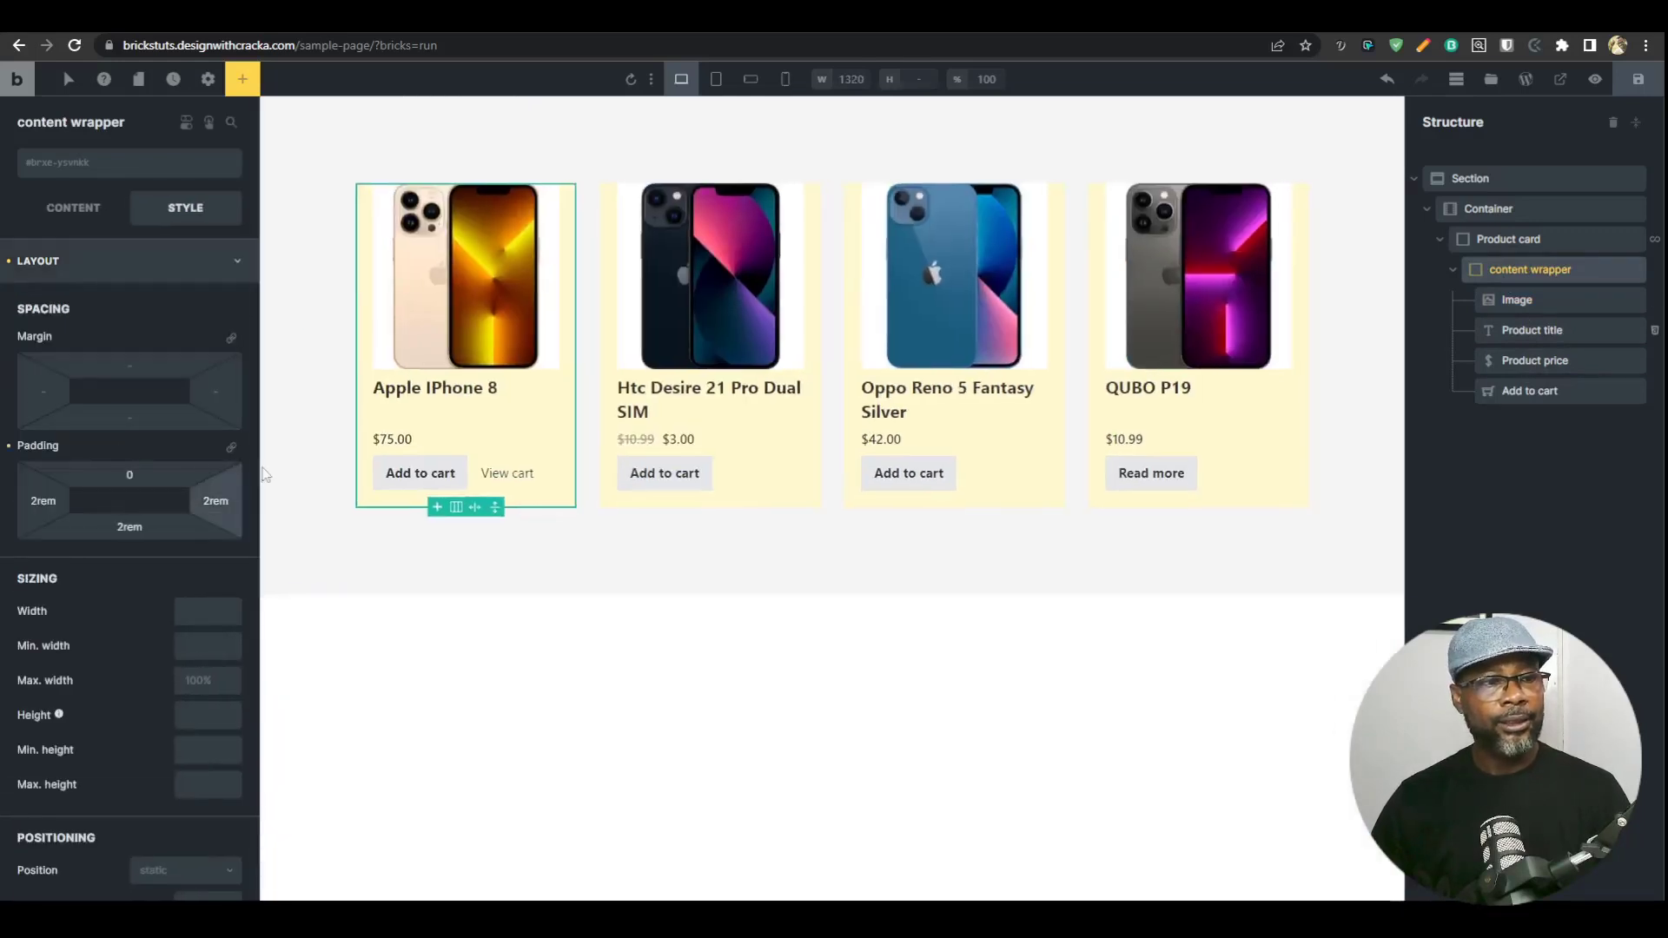
pyautogui.click(161, 475)
pyautogui.write('2rem')
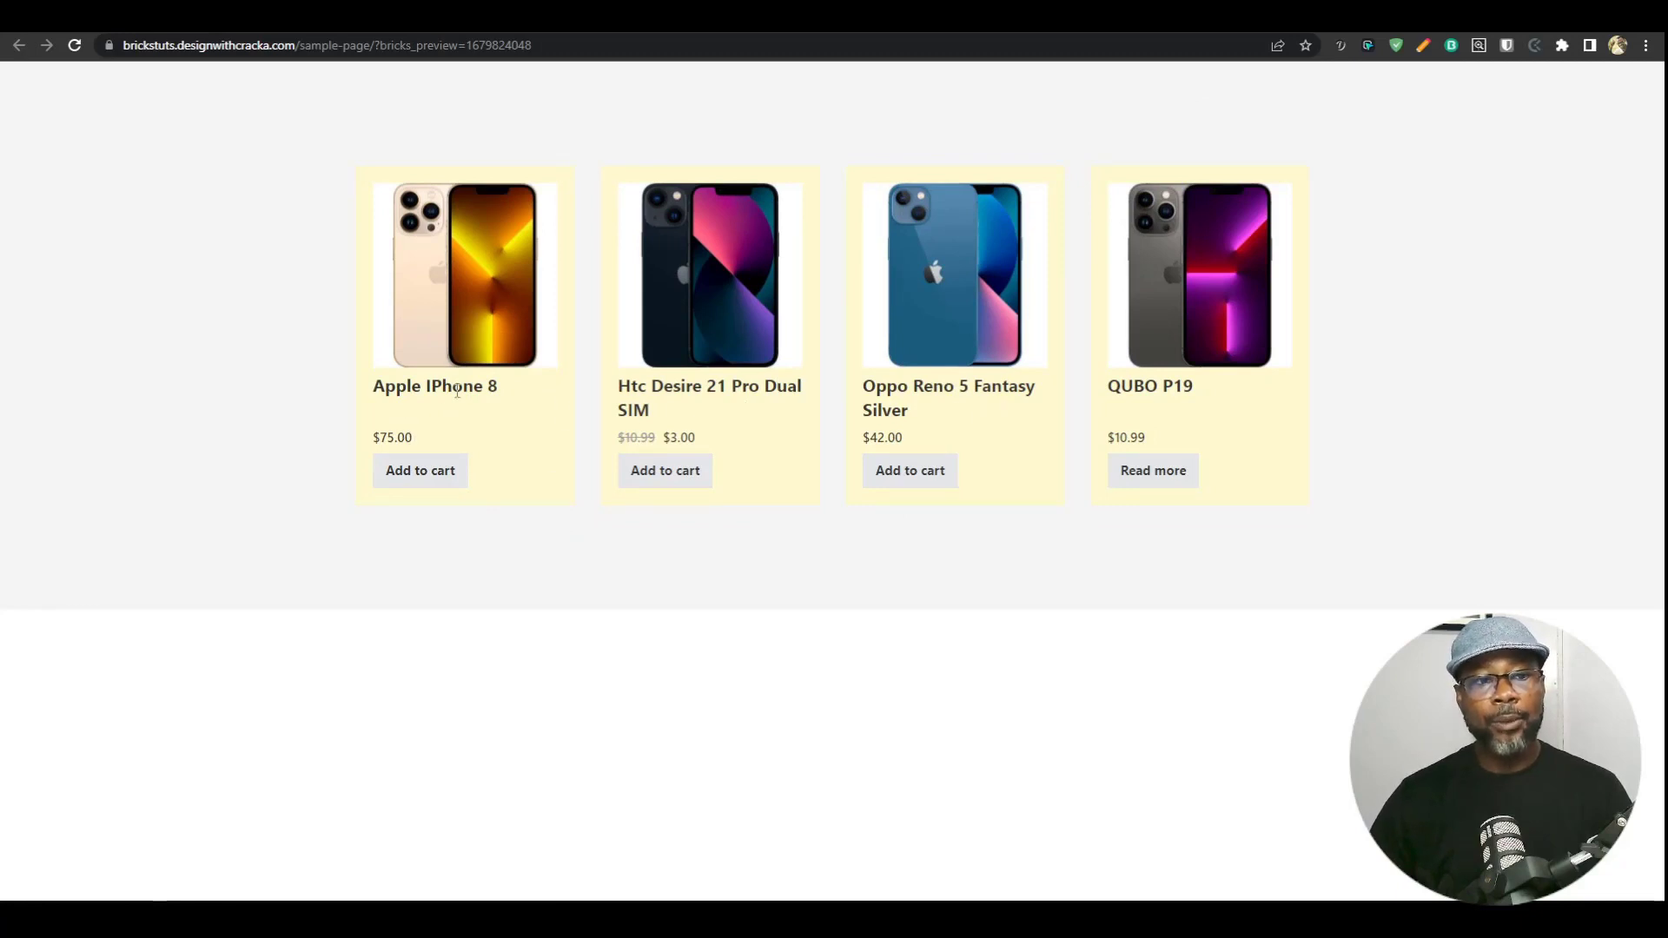
# Highlight the Apple IPhone 8 title on the live preview page.
pyautogui.moveTo(378, 388); pyautogui.dragTo(512, 395)
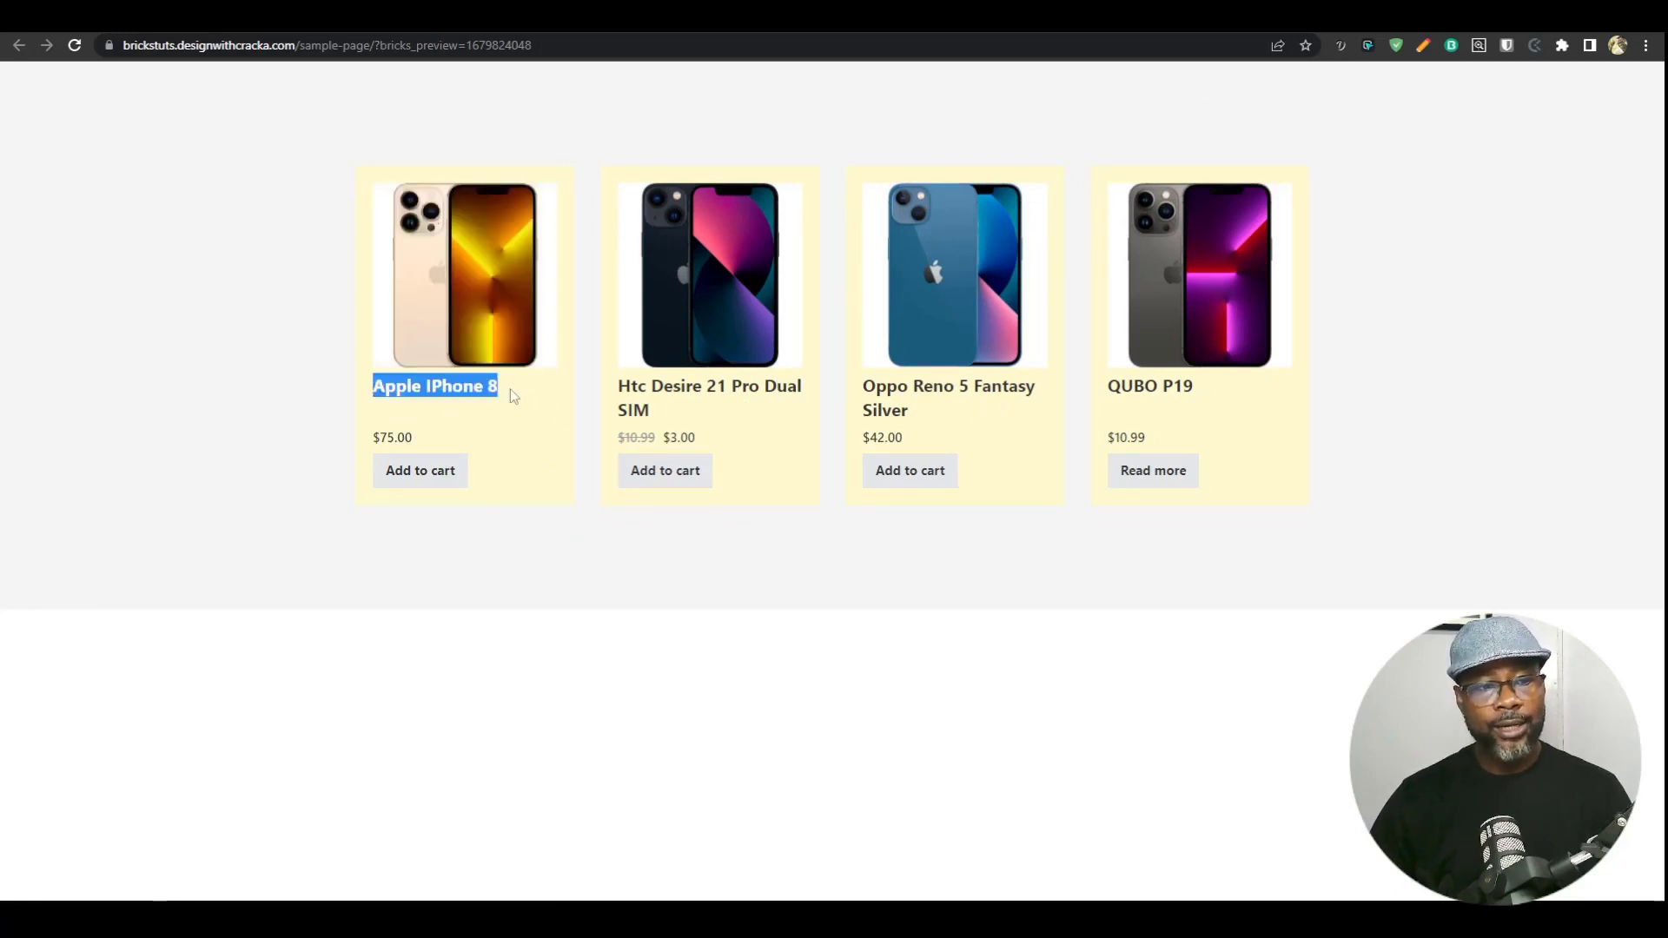